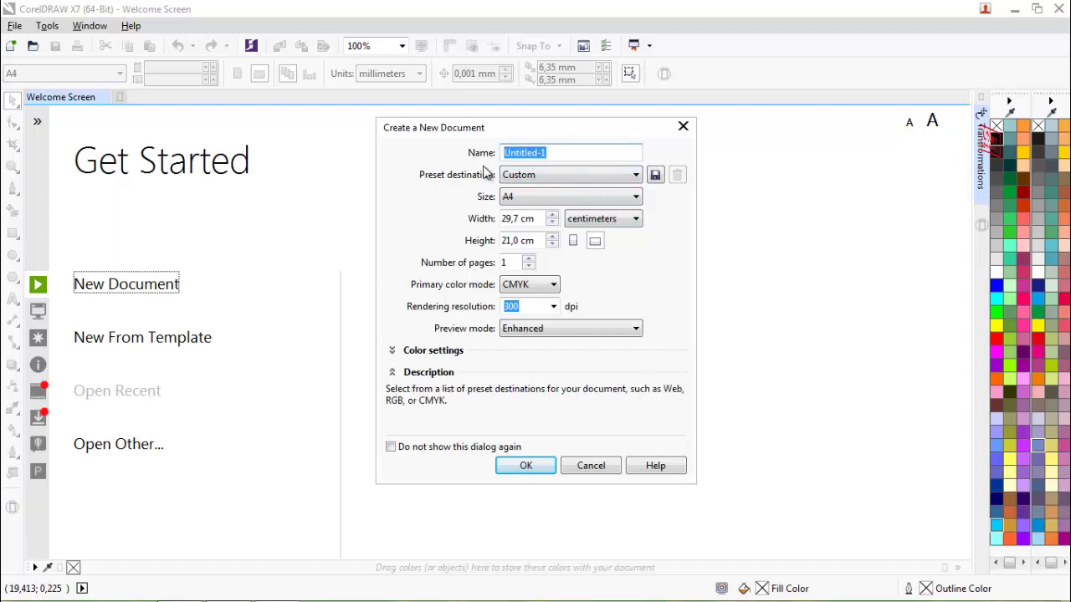
Create a new landscape A4 document named Belajar Warna.
type("Bela")
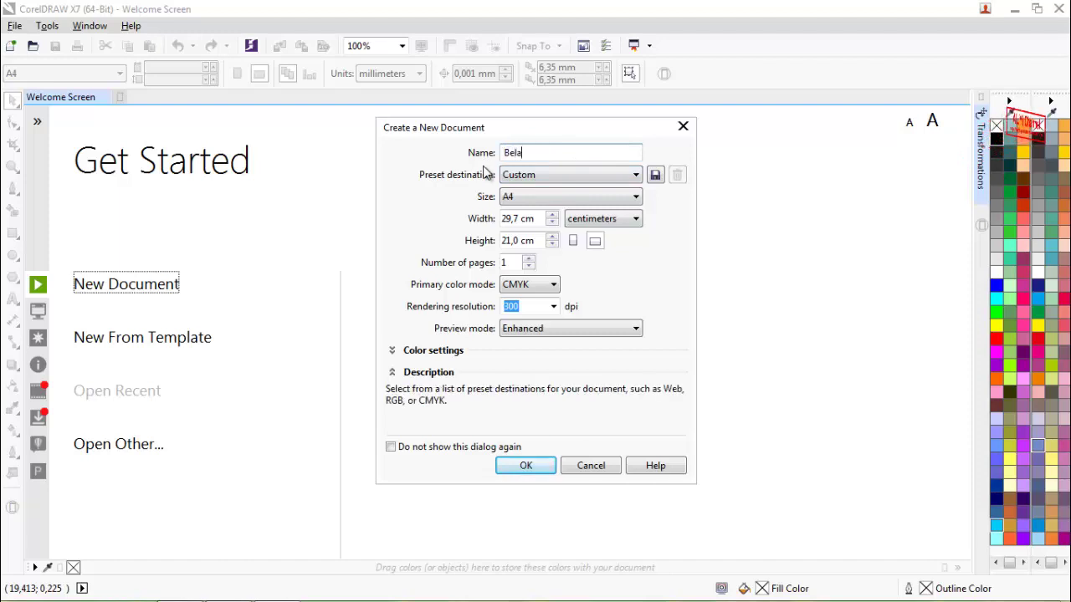
type("jar Warna")
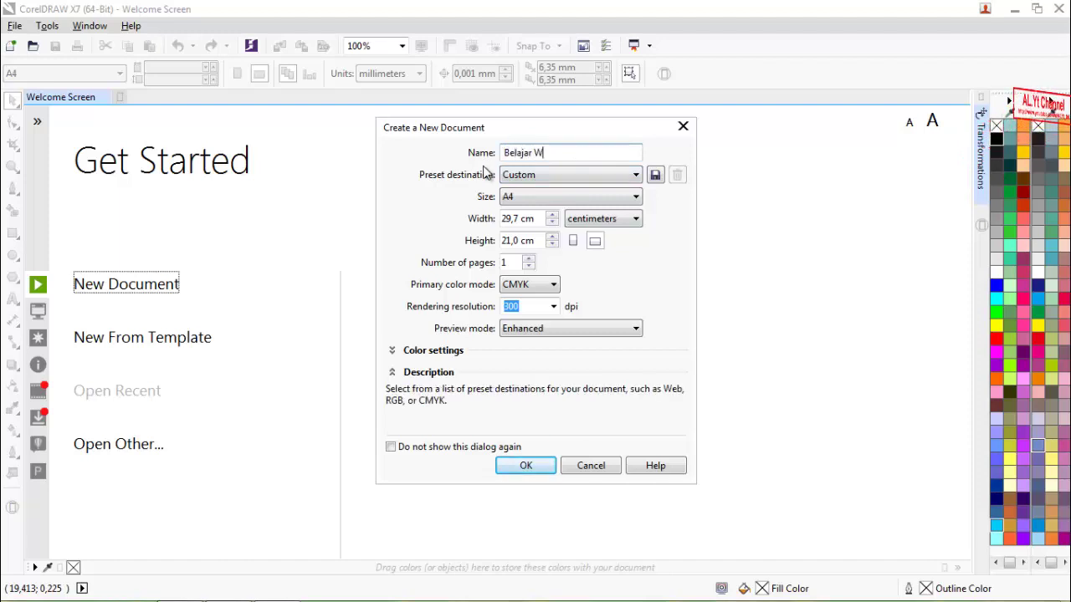
key("Return")
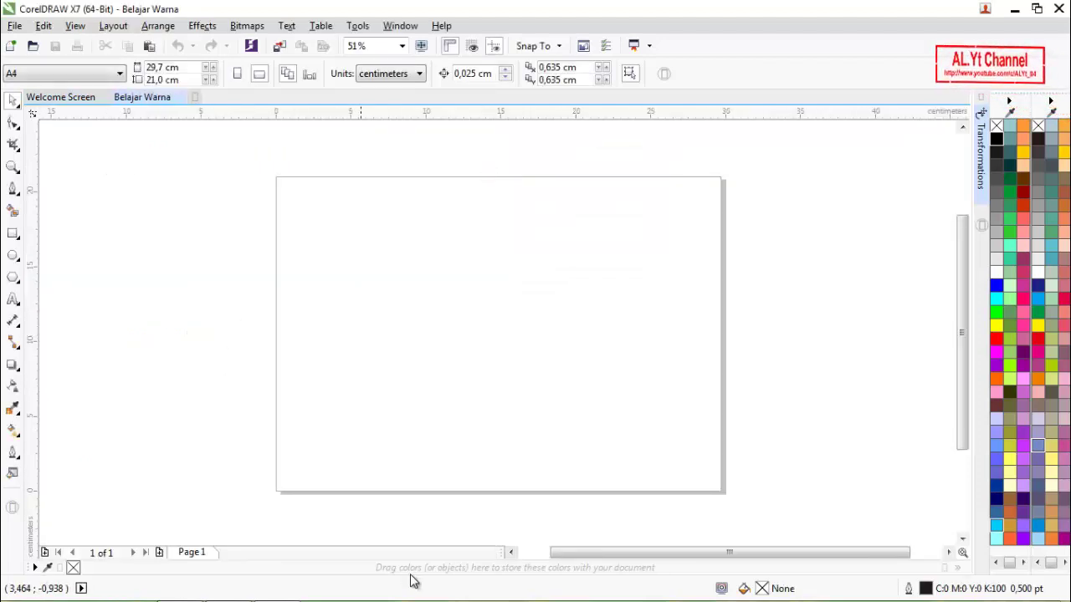
Draw a circle about 15.1 cm in diameter and centre it on the page.
left_click(13, 255)
left_click_drag(386, 236, 589, 462)
key("space")
key("p")
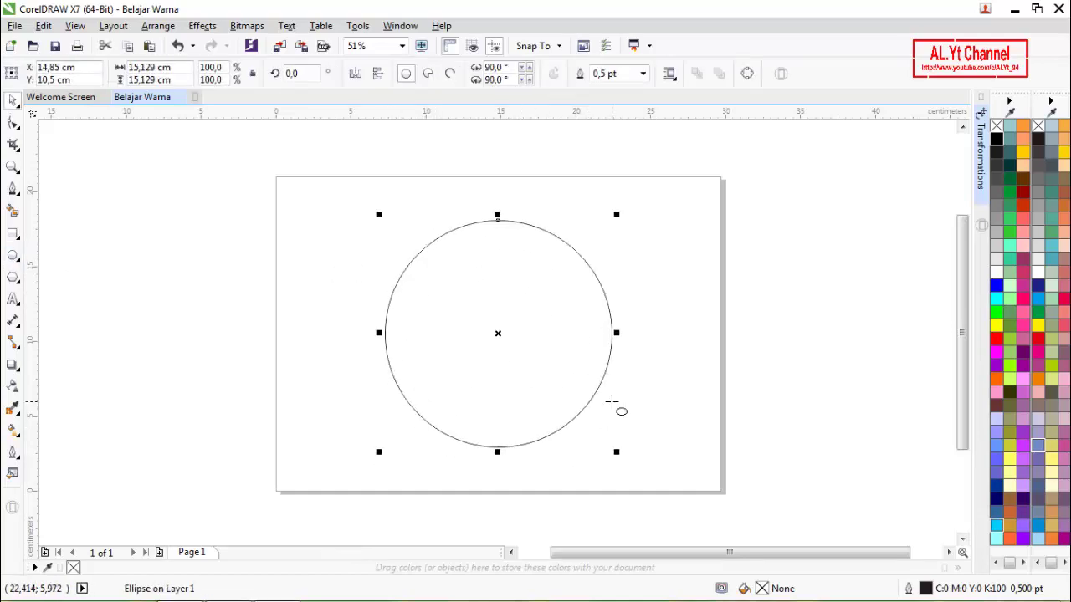
key("space")
left_click(118, 319)
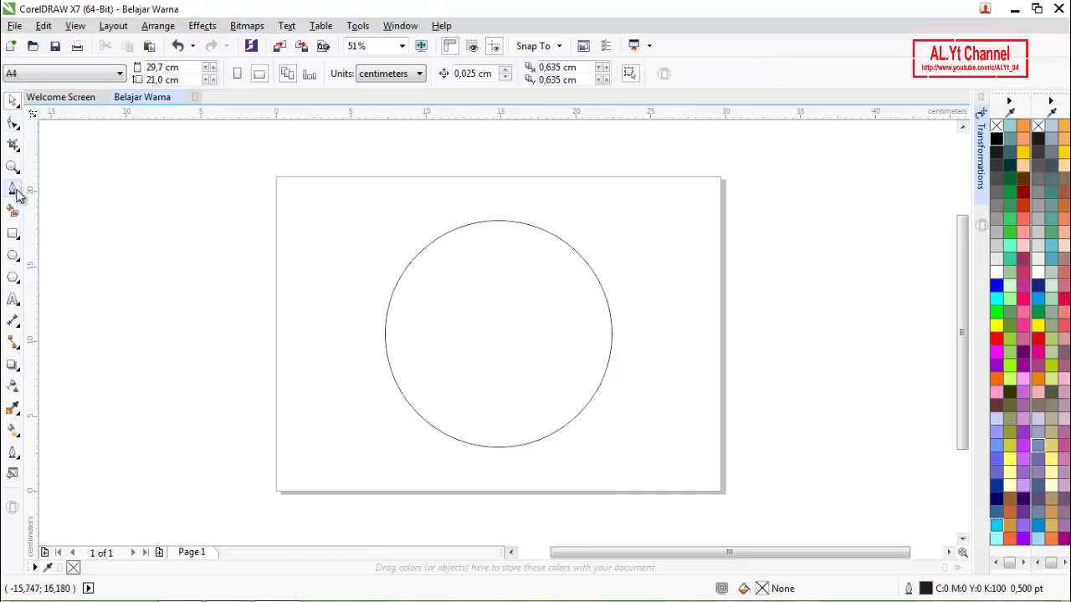
left_click(15, 192)
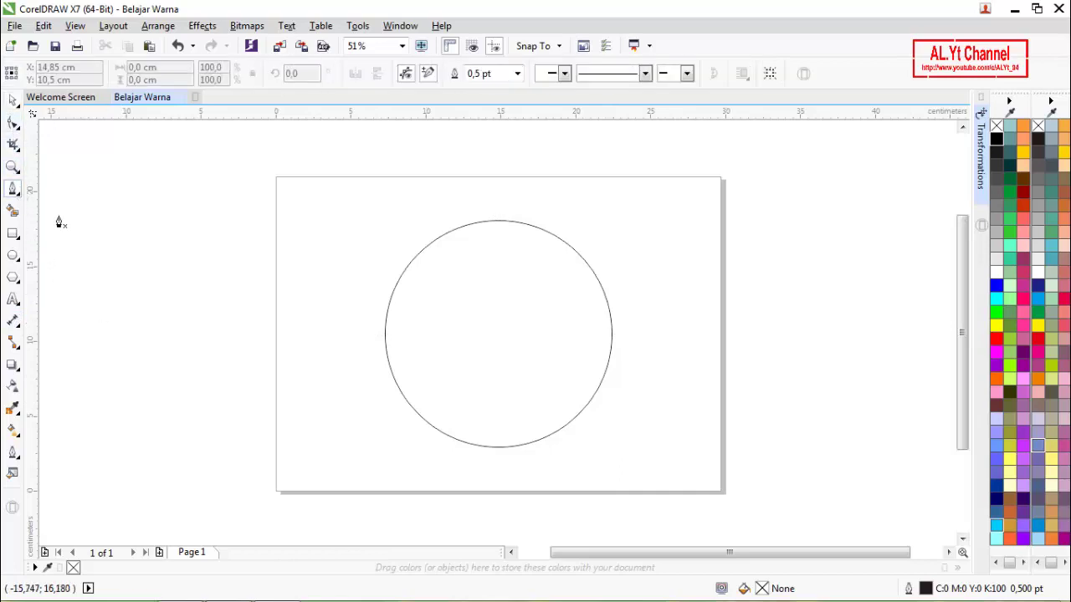
left_click(497, 233)
left_click(485, 488)
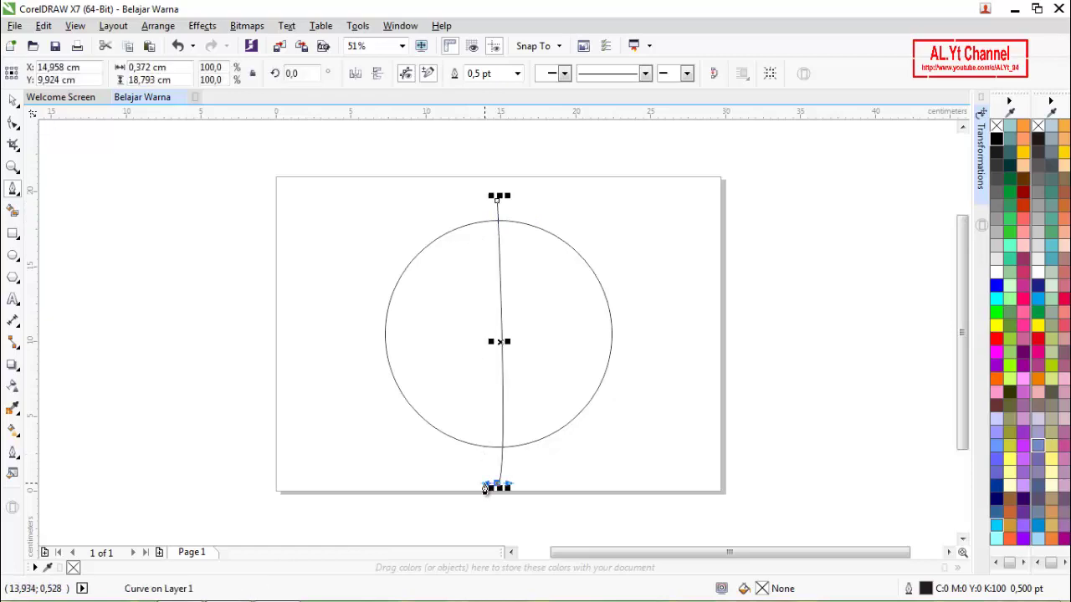
key("ctrl+z")
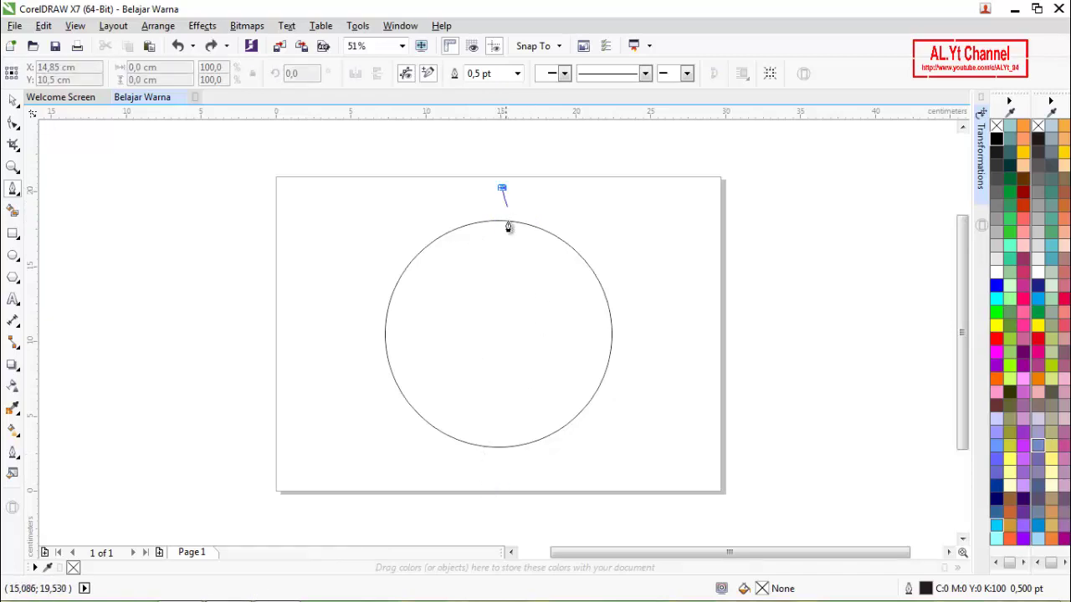
Draw a straight vertical line about 20.2 cm long through the circle and centre it on the page.
left_click(502, 496)
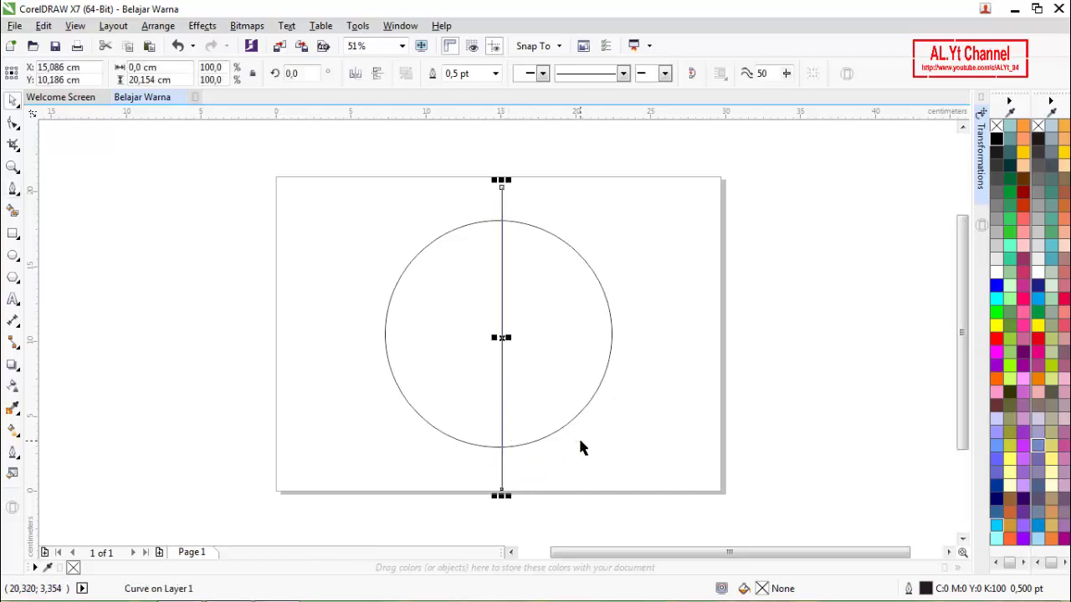
key("p")
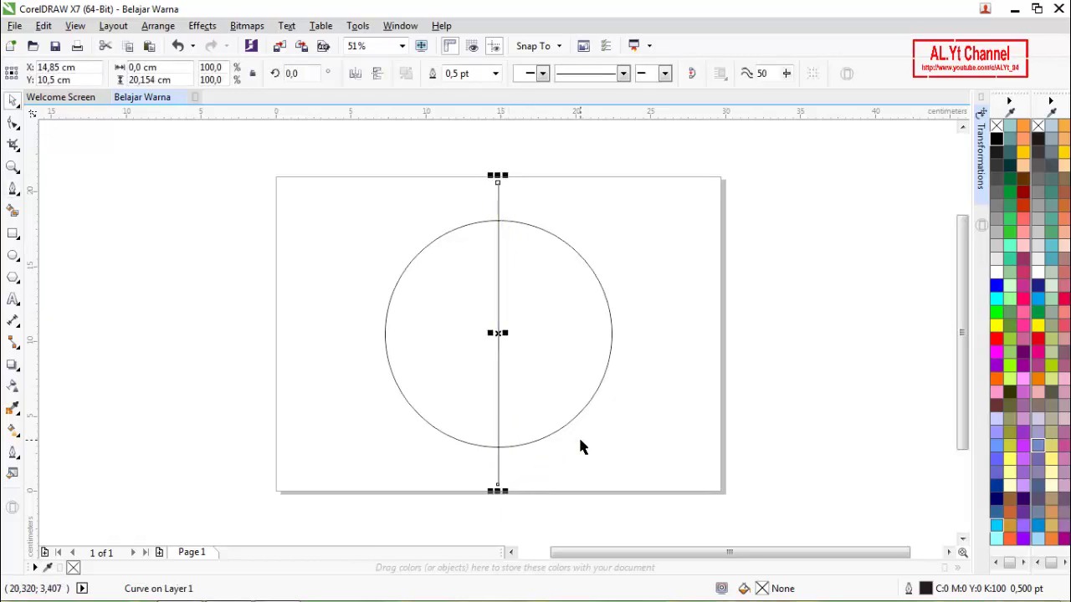
Shorten the vertical line symmetrically about its centre to about 16.6 cm, keeping both ends slightly outside the circle.
left_click(14, 125)
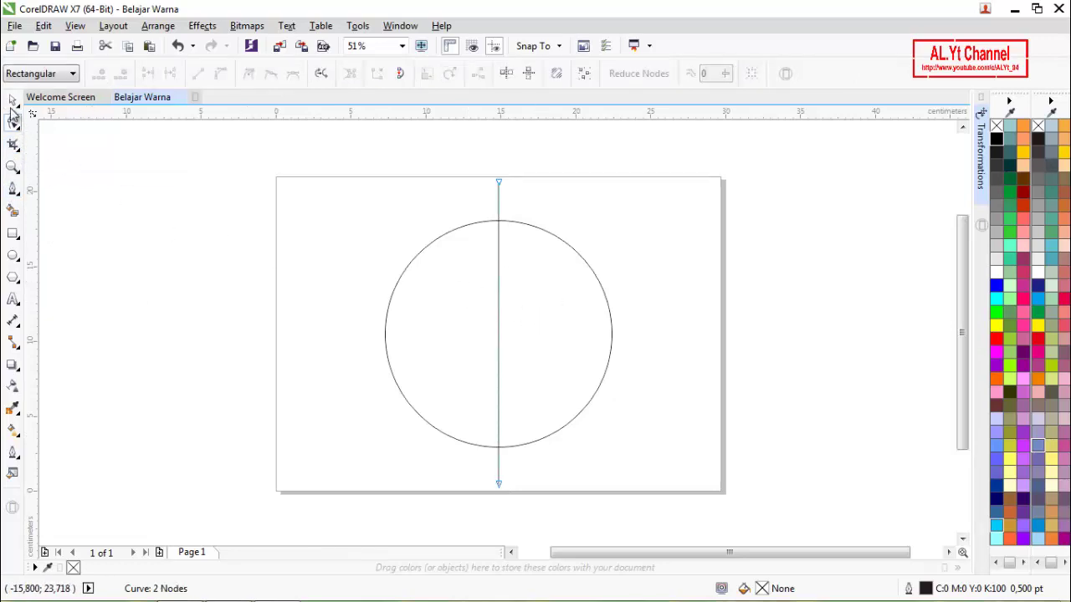
left_click(12, 101)
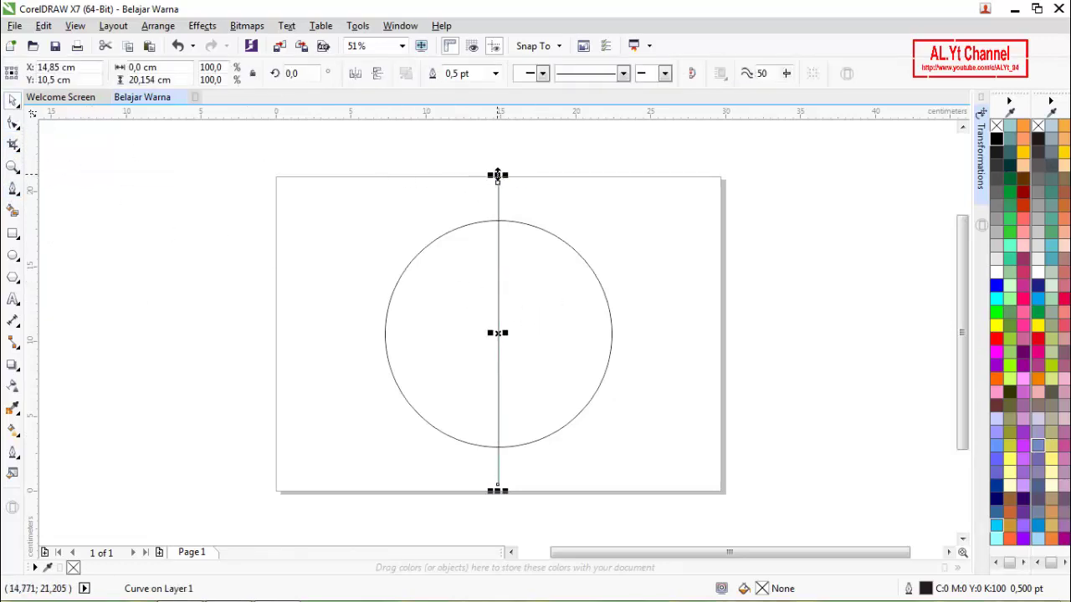
left_click_drag(498, 175, 493, 206)
scroll(494, 475, "up", 2)
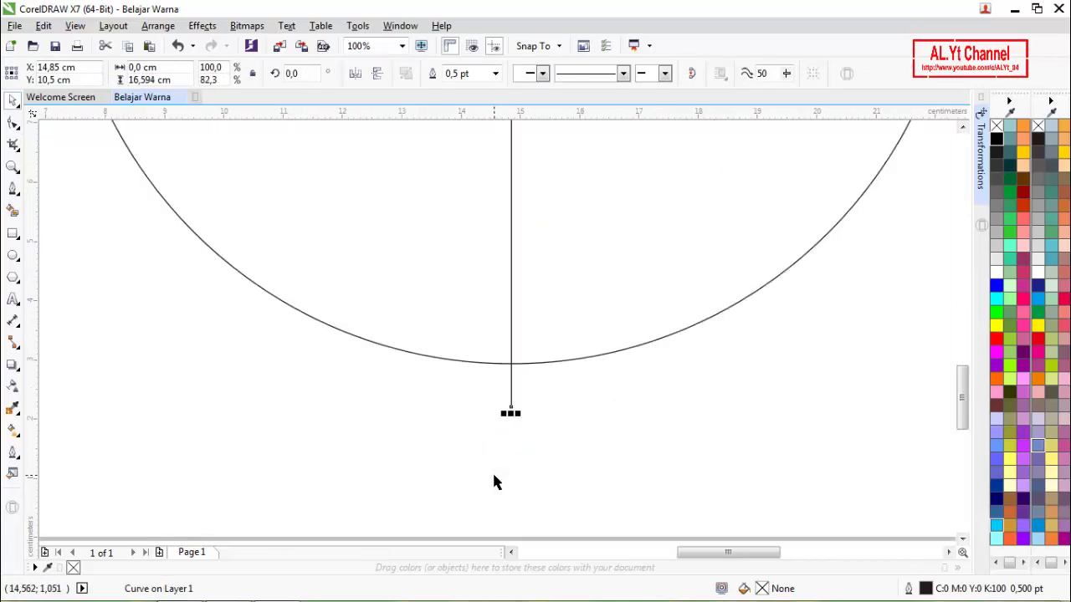
scroll(82, 263, "down", 2)
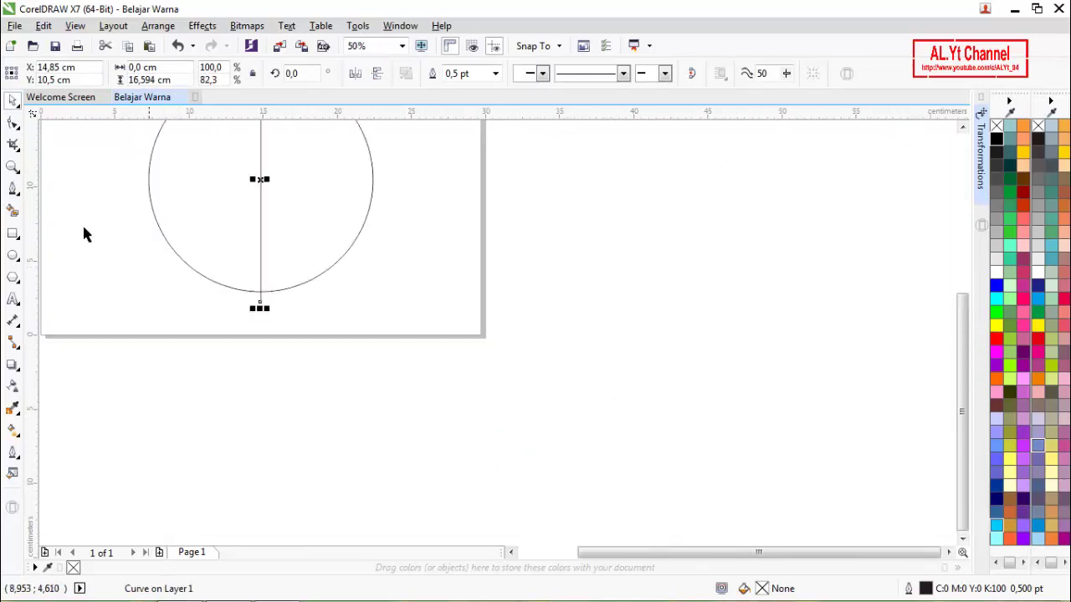
scroll(424, 288, "down", 1)
scroll(316, 207, "up", 1)
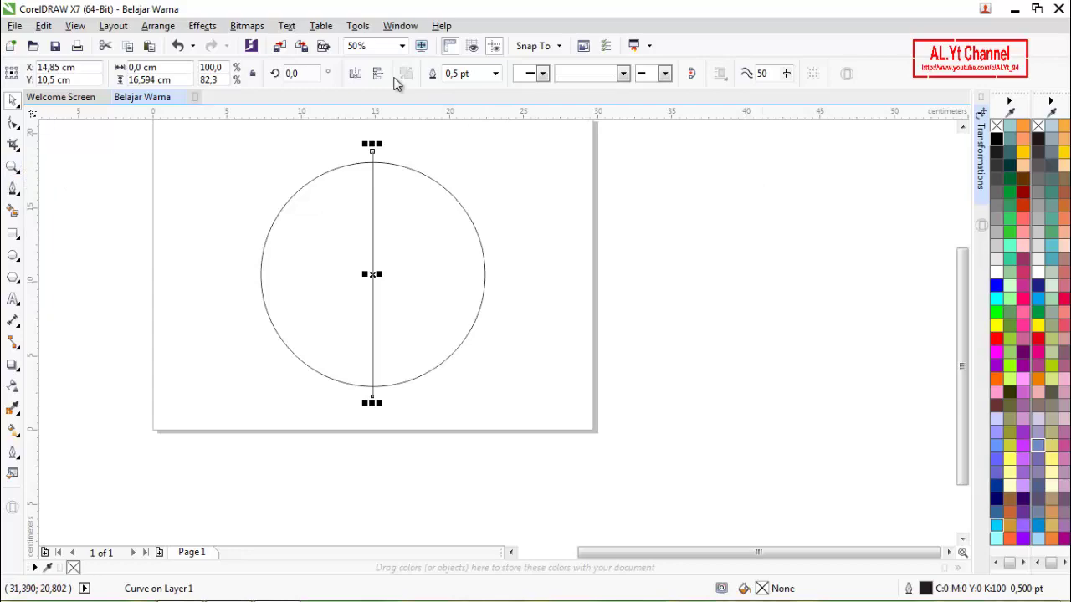
Make eight successive rotated copies of the vertical line at 20° intervals about the circle's centre, one copy per application.
left_click(158, 26)
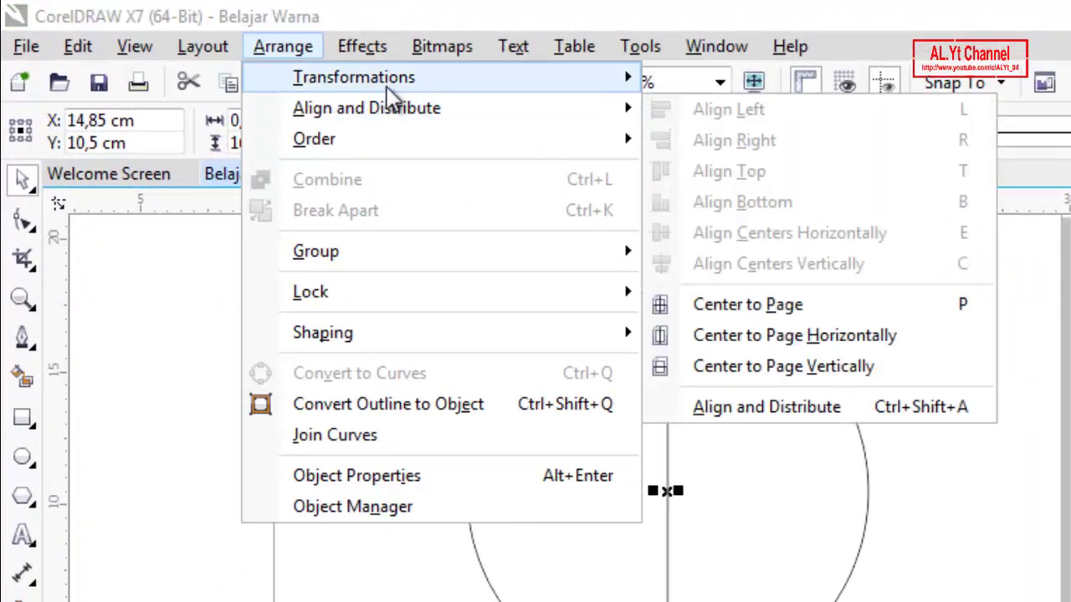
mouse_move(387, 85)
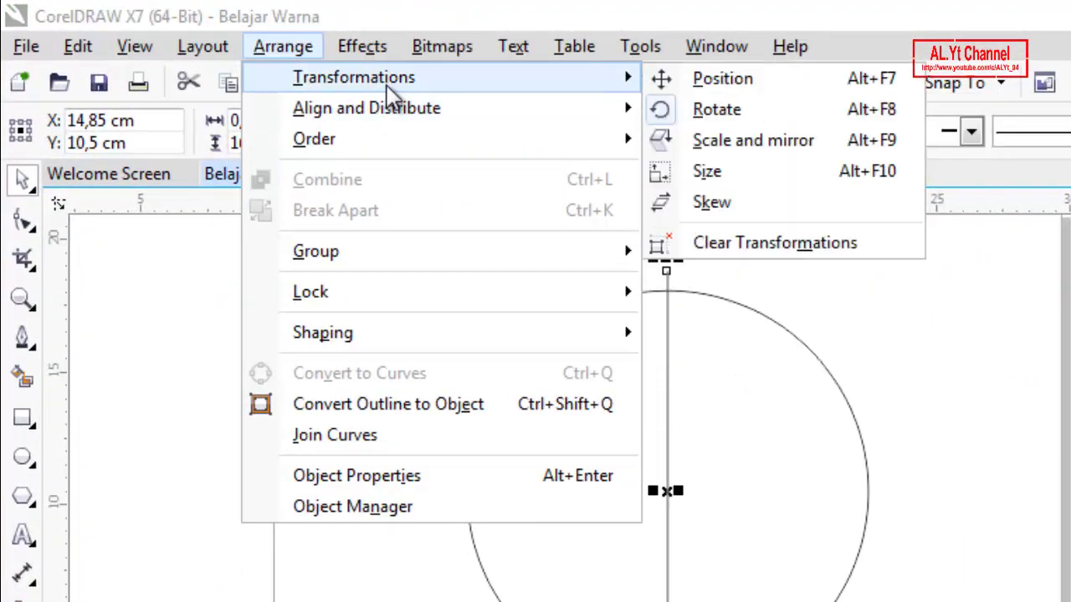
left_click(669, 107)
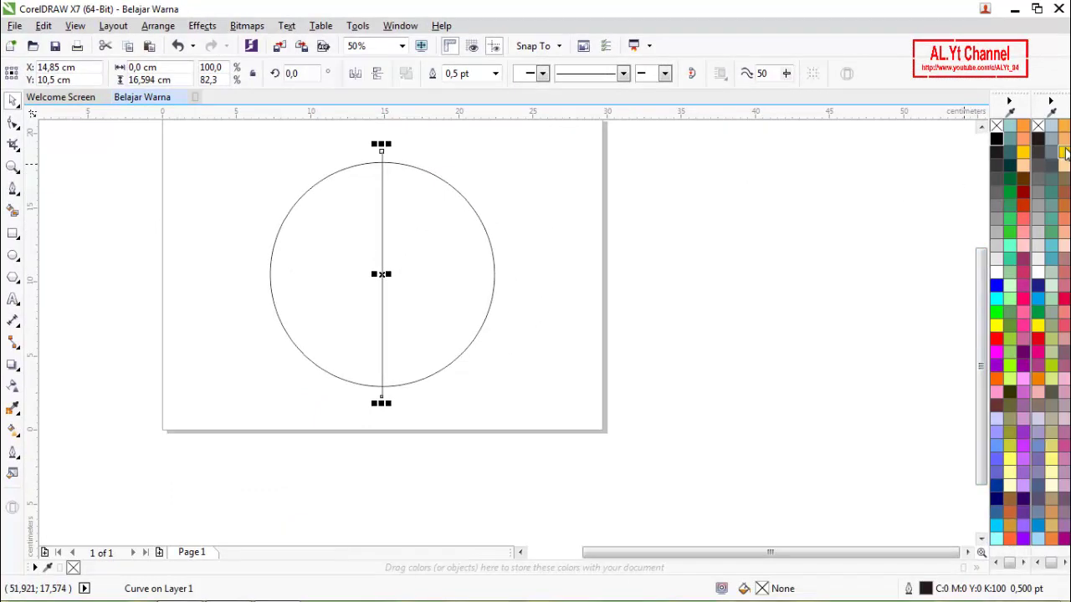
left_click(157, 26)
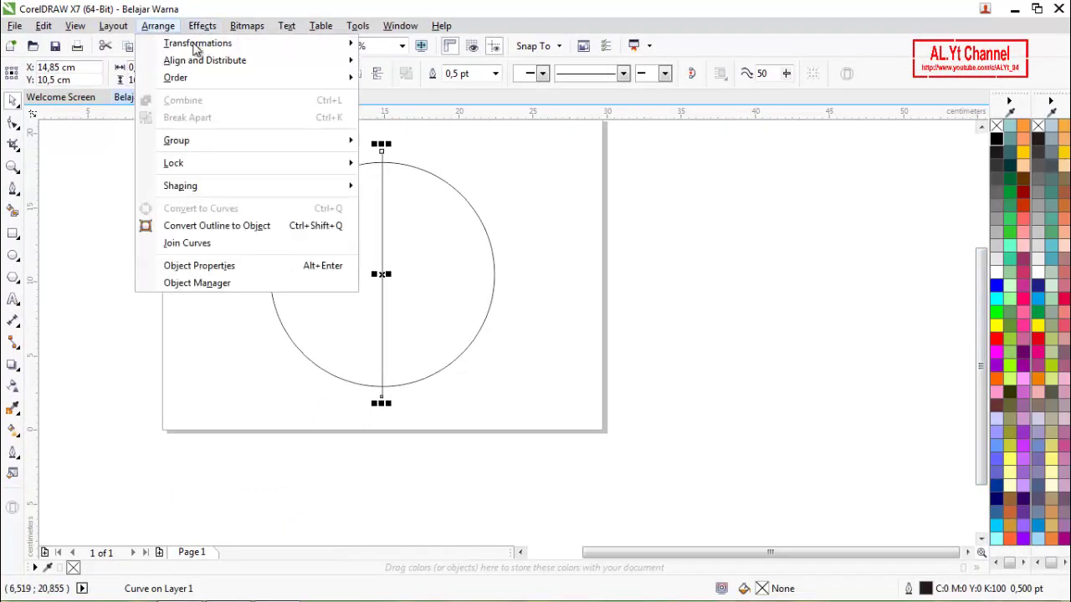
mouse_move(198, 47)
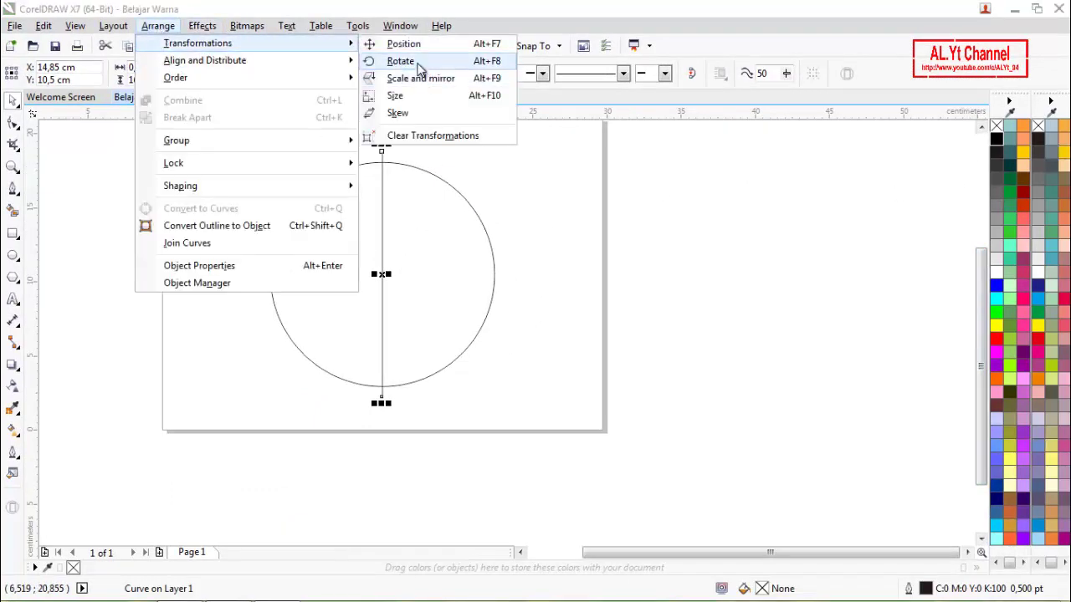
left_click(414, 65)
left_click(982, 177)
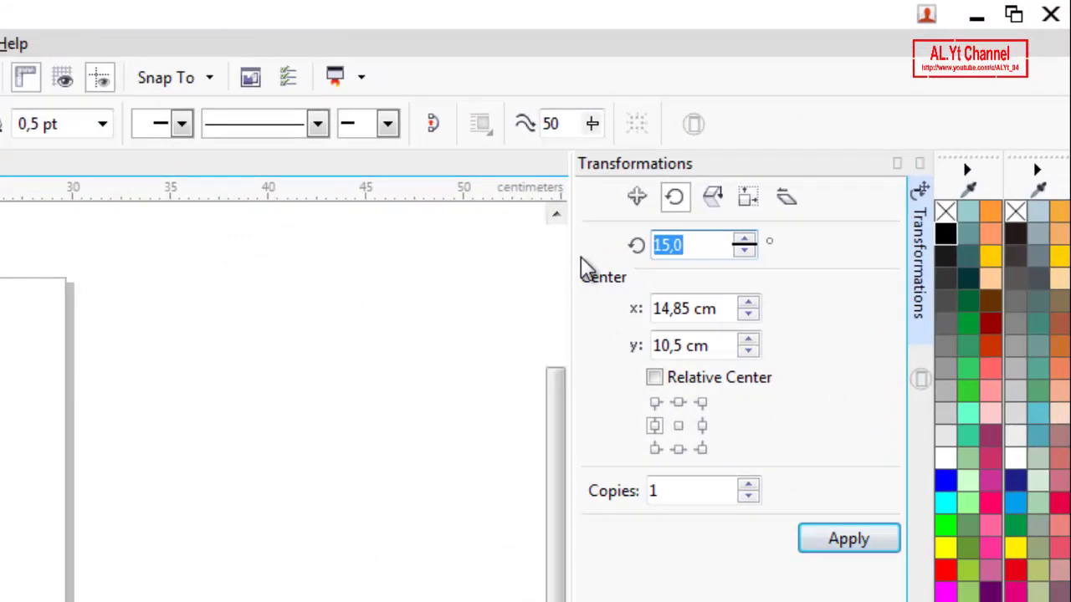
type("20")
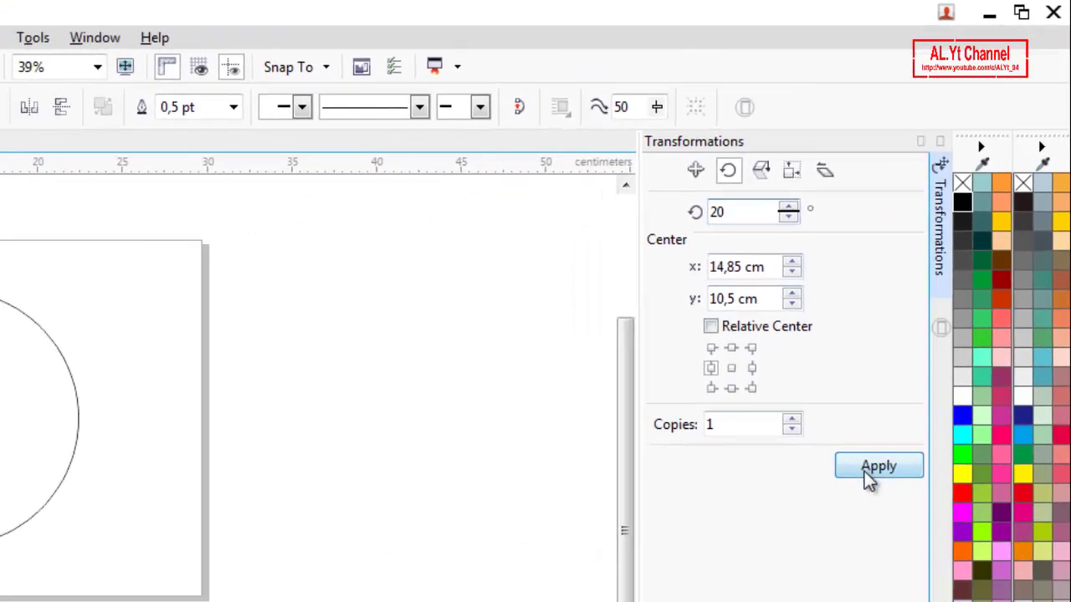
left_click(849, 538)
left_click(849, 538)
left_click(932, 324)
left_click(932, 324)
left_click(931, 324)
left_click(932, 324)
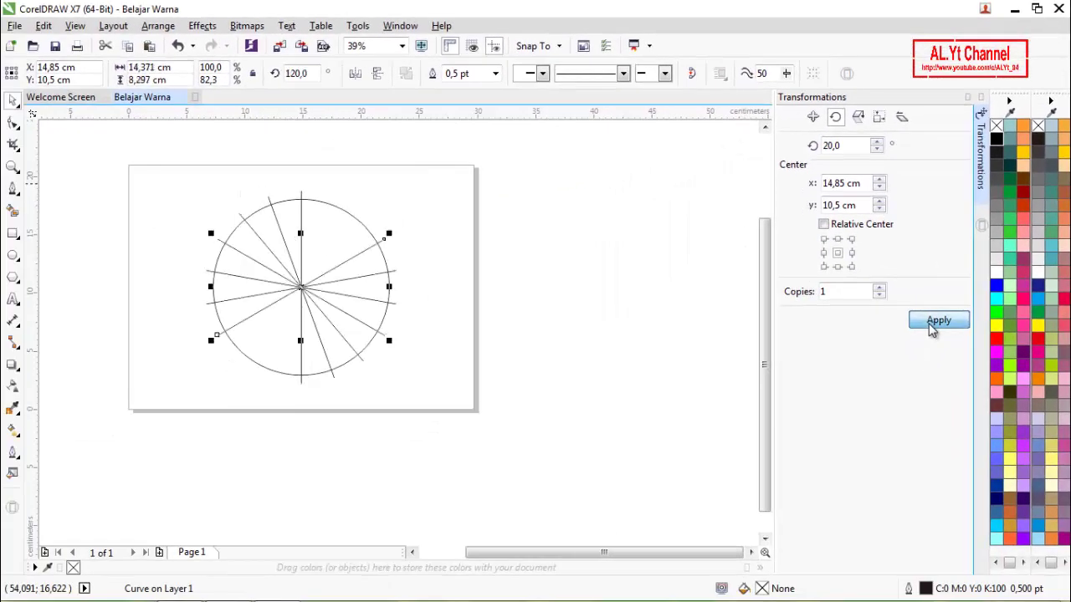
left_click(932, 324)
left_click(932, 325)
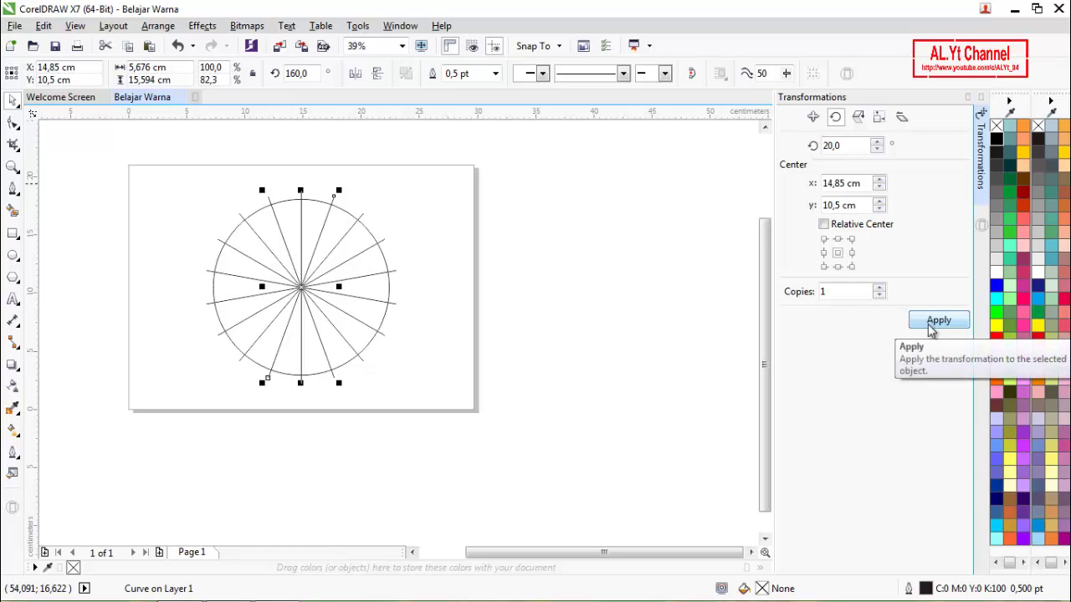
left_click(545, 320)
Select the circle together with all the radiating lines and group them, leaving nothing selected.
scroll(522, 292, "down", 3)
scroll(499, 293, "up", 3)
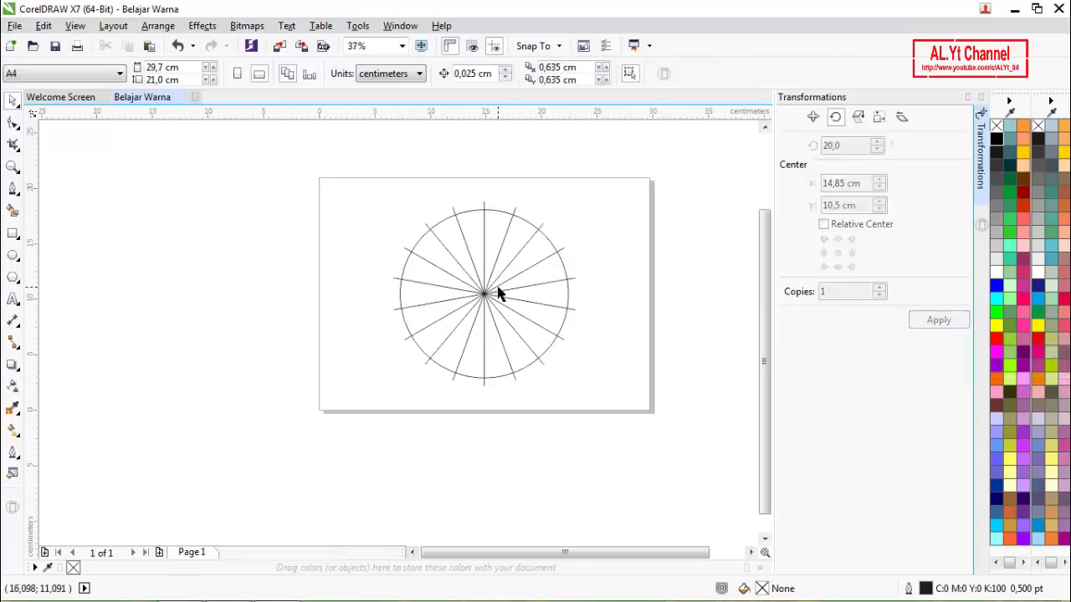
scroll(493, 251, "up", 2)
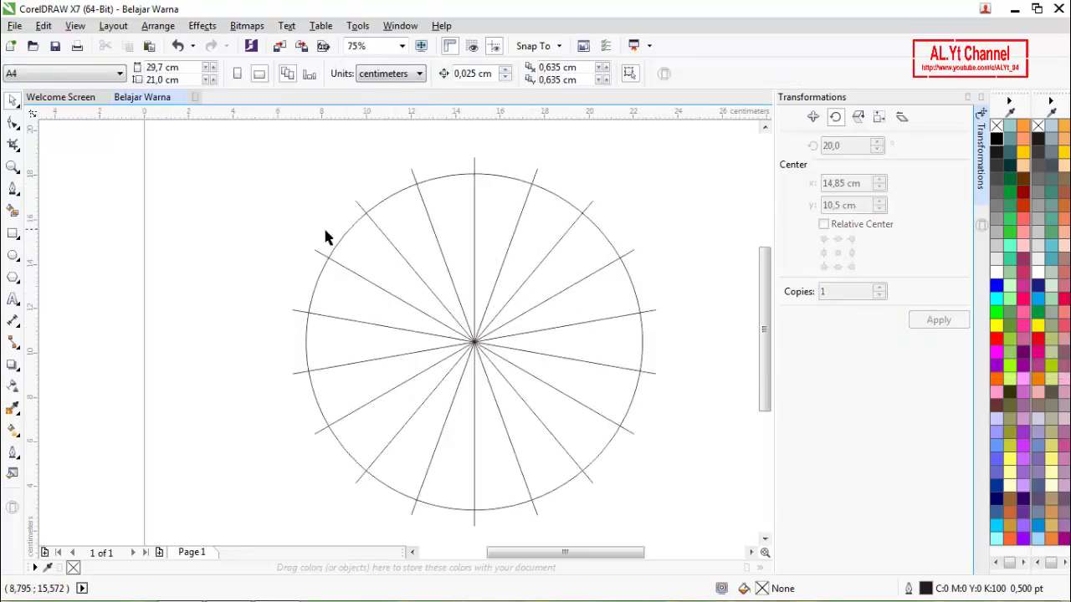
scroll(237, 182, "down", 2)
left_click_drag(233, 176, 532, 415)
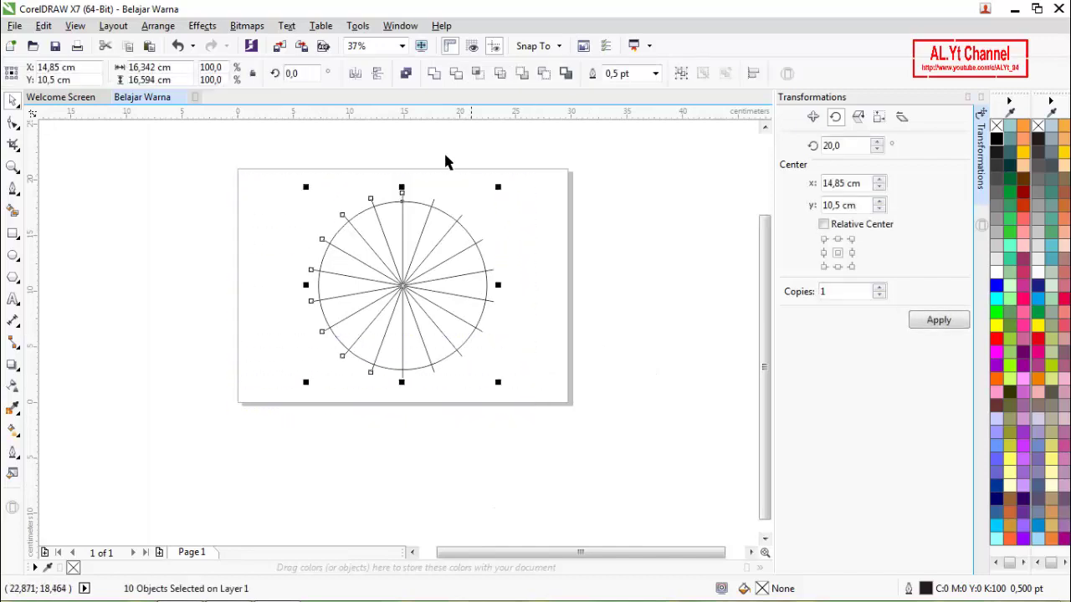
left_click(683, 73)
left_click(406, 241)
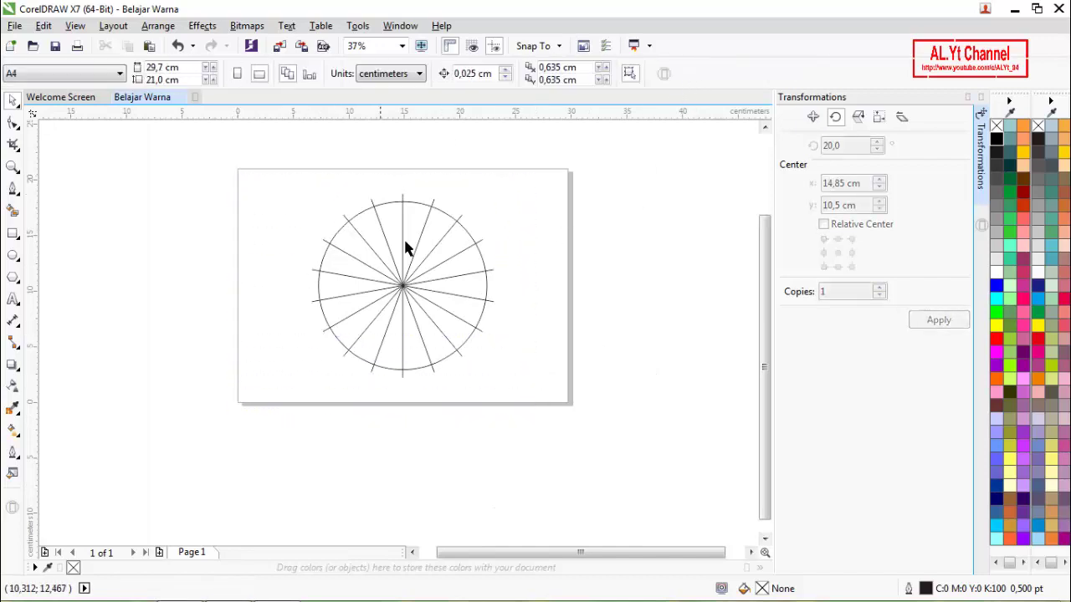
scroll(425, 238, "up", 2)
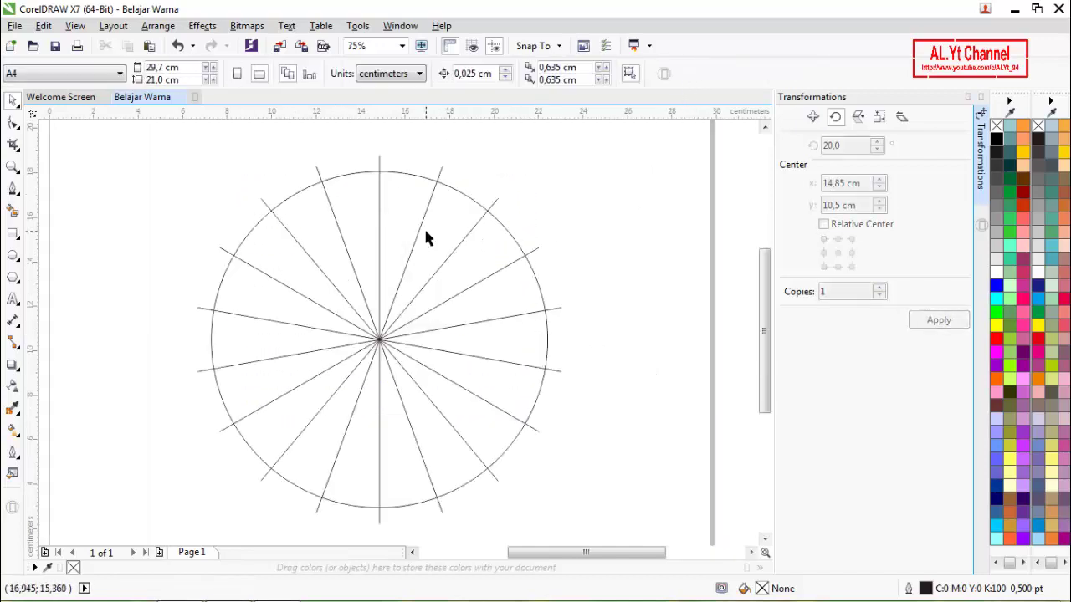
left_click(12, 189)
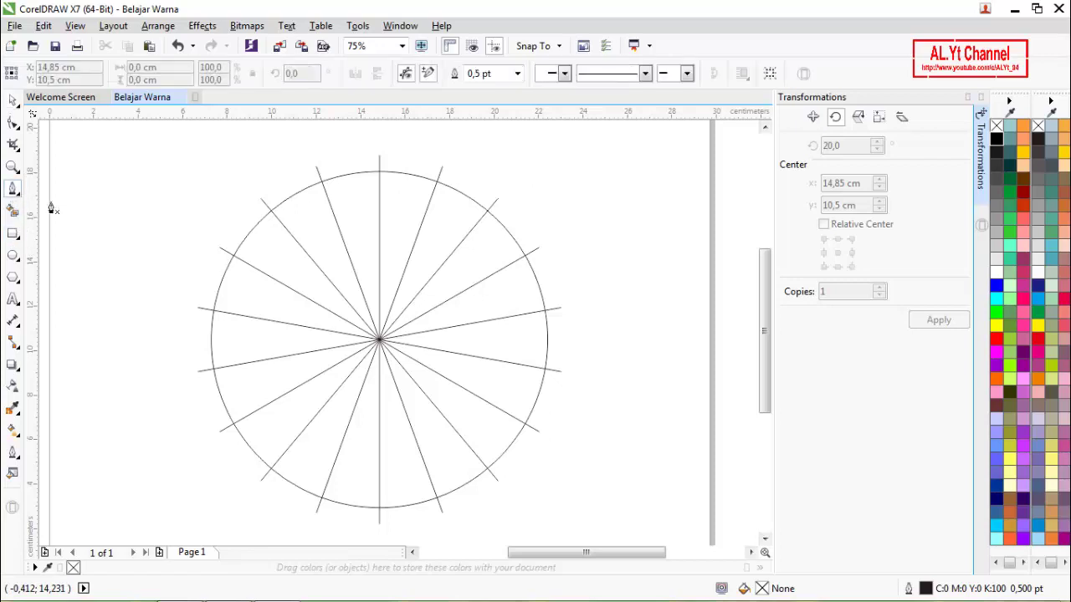
left_click(450, 180)
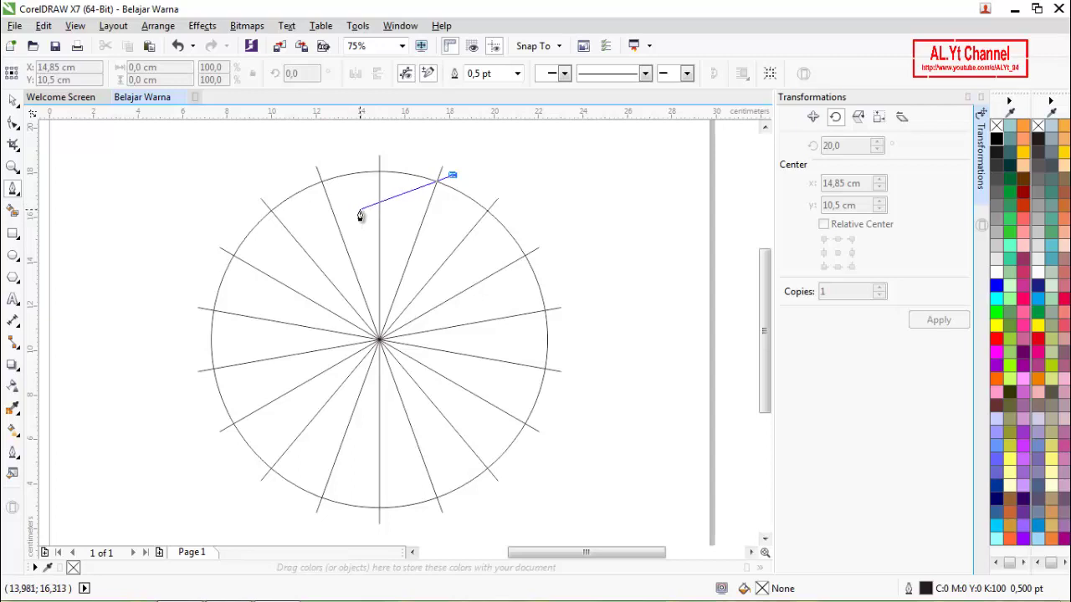
double_click(565, 177)
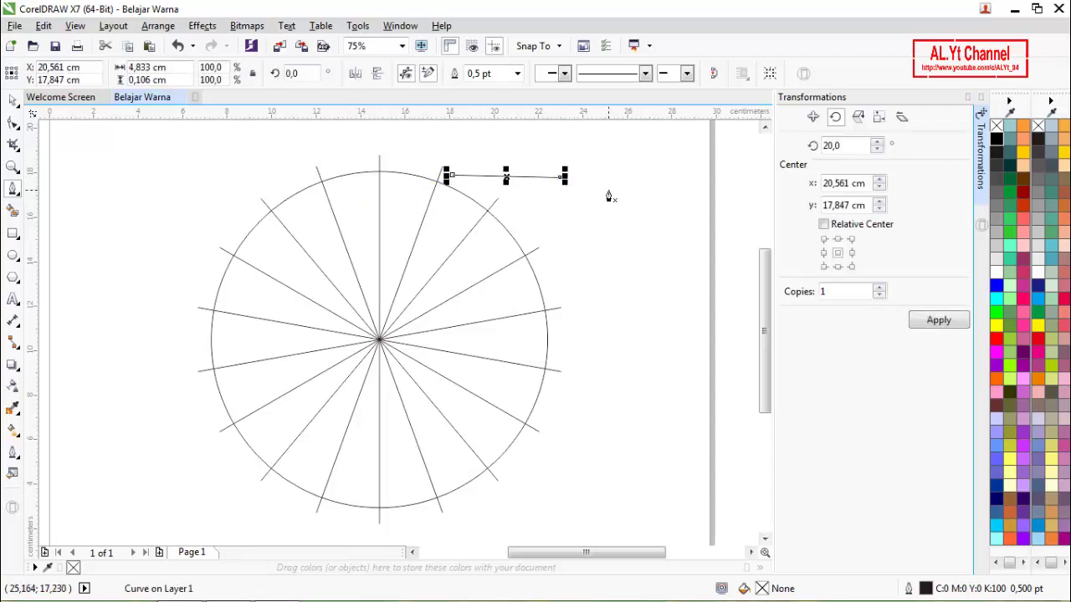
key("Delete")
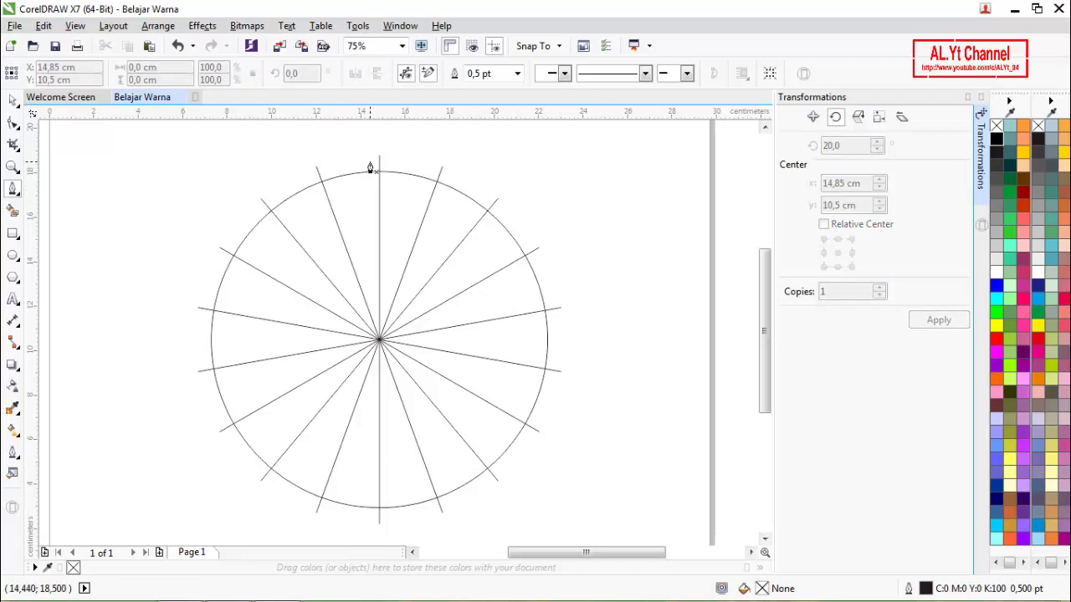
Draw a diagonal line about 2.6 cm wide and 3.1 cm high at the circle's top and move its rotation centre to the circle's centre.
mouse_move(373, 167)
left_mouse_down()
mouse_move(436, 226)
mouse_move(430, 235)
left_mouse_up()
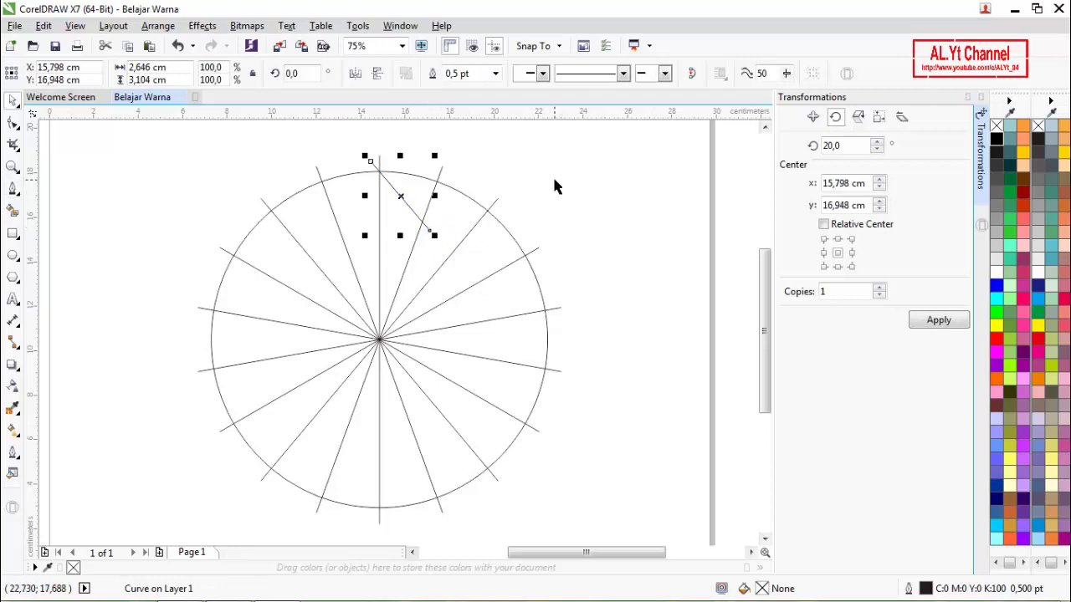
left_click(408, 199)
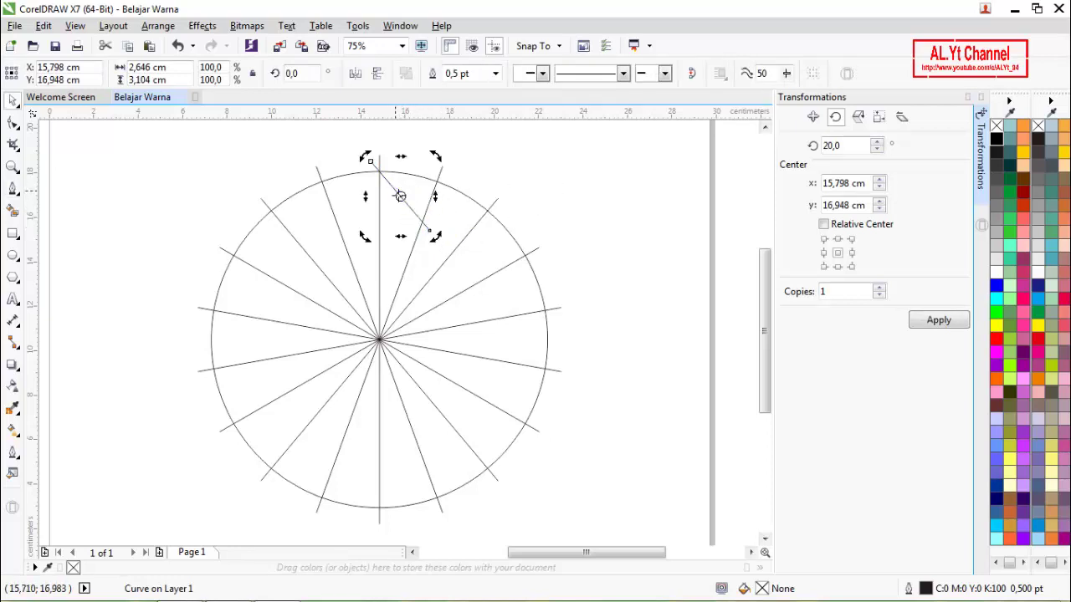
left_click_drag(400, 196, 379, 341)
left_click_drag(380, 340, 380, 340)
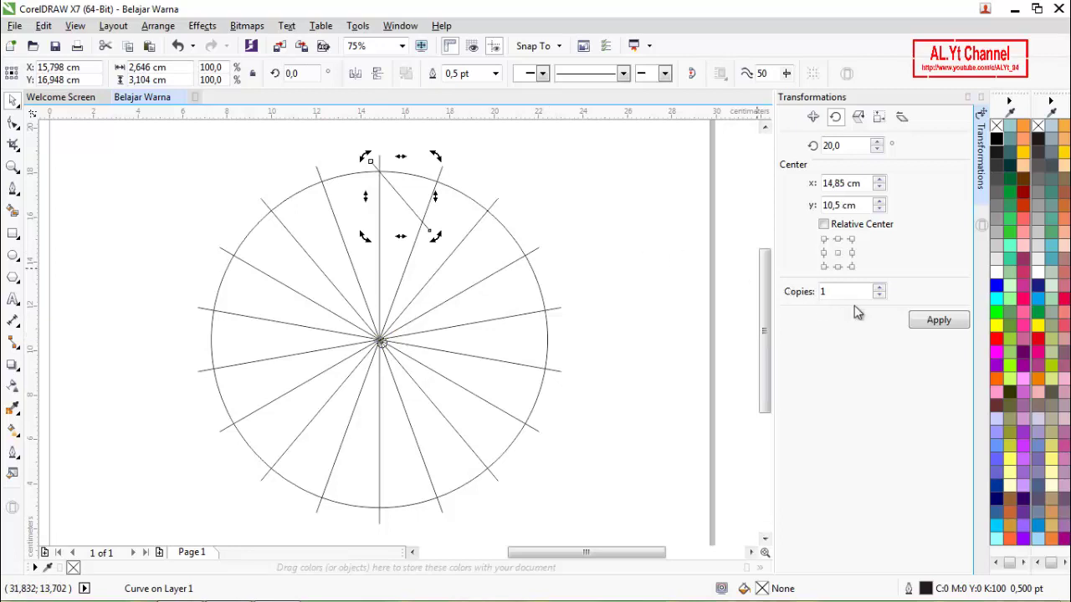
Make seventeen successive rotated copies of the short diagonal line at 20° intervals about the circle's centre, leaving nothing selected.
left_click(929, 323)
left_click(930, 323)
left_click(931, 323)
left_click(930, 325)
left_click(930, 325)
left_click(930, 325)
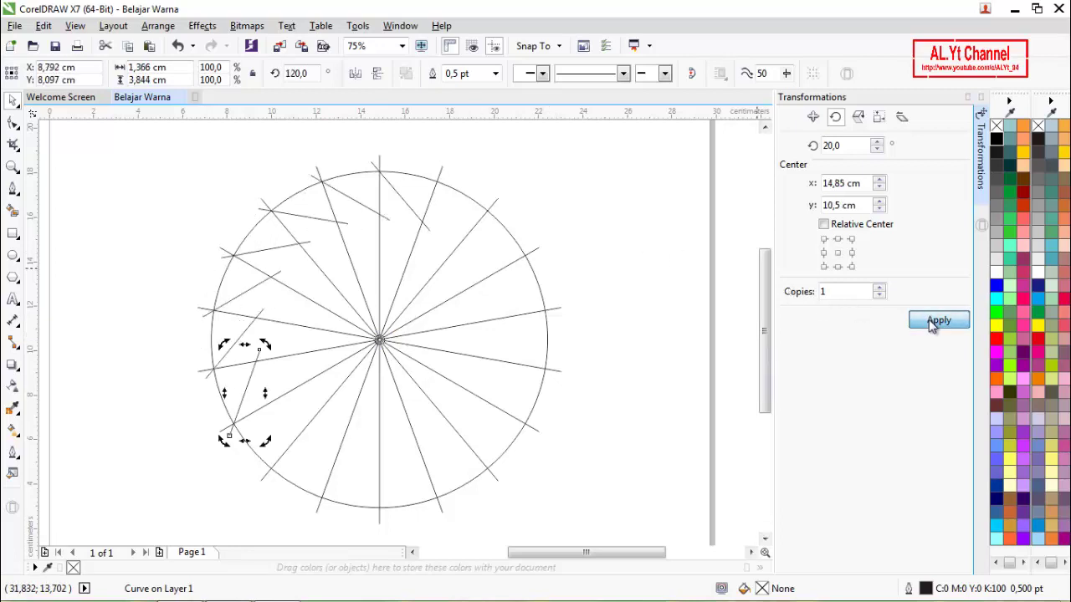
left_click(931, 326)
left_click(931, 326)
left_click(931, 326)
left_click(931, 326)
left_click(931, 326)
left_click(931, 327)
left_click(931, 326)
left_click(931, 327)
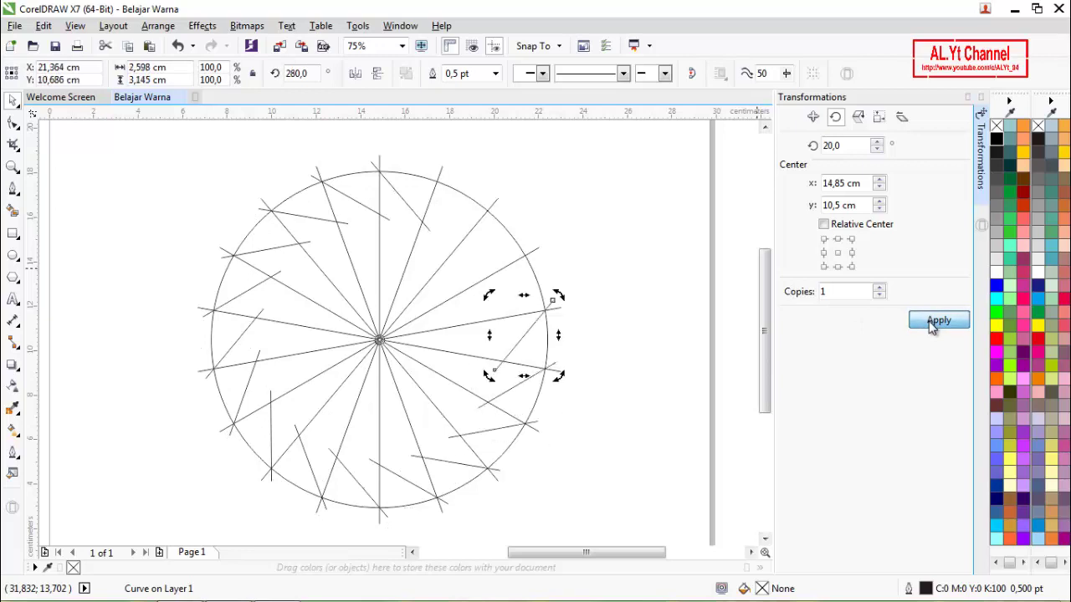
left_click(931, 327)
left_click(931, 327)
left_click(931, 326)
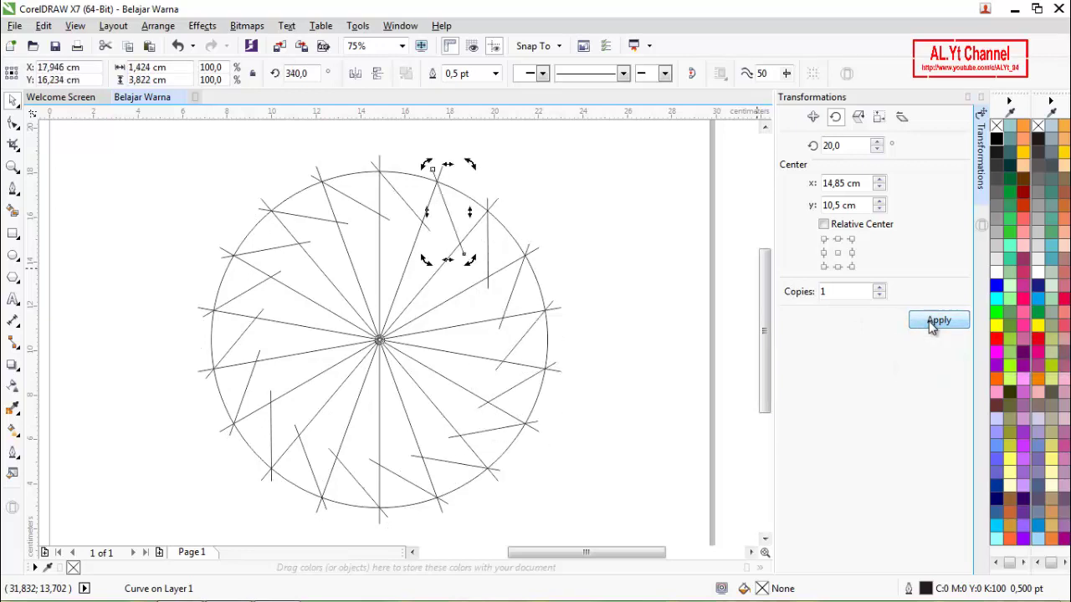
left_click(577, 221)
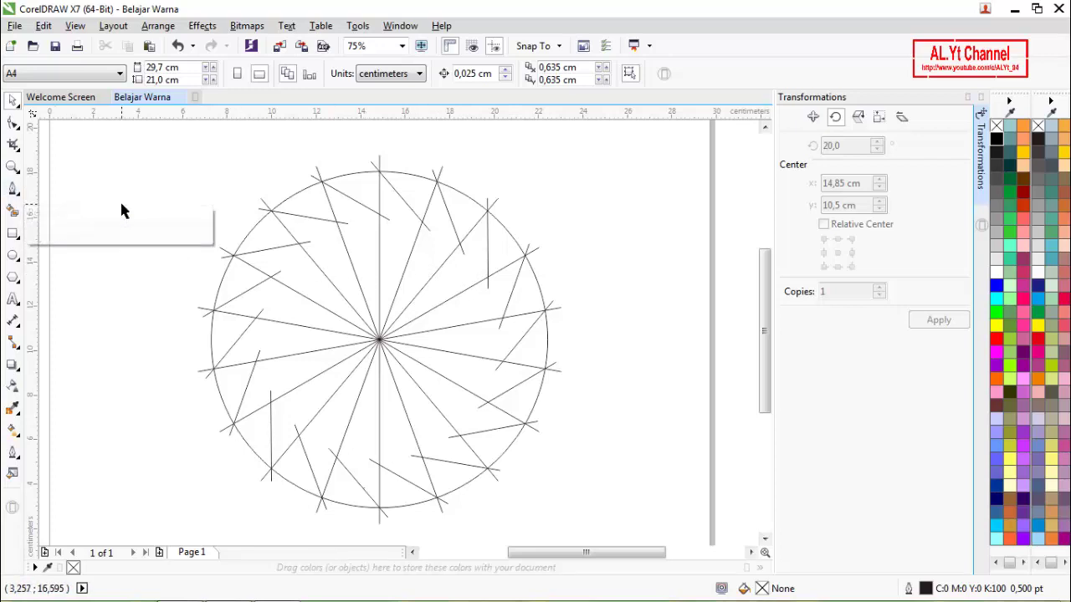
Undo all the rotated copies of the short diagonal line, back to the single original.
key("ctrl+a")
key("ctrl+z")
key("ctrl+z")
key("ctrl+z")
key("ctrl+z")
key("ctrl+z")
key("ctrl+z")
key("ctrl+z")
key("ctrl+z")
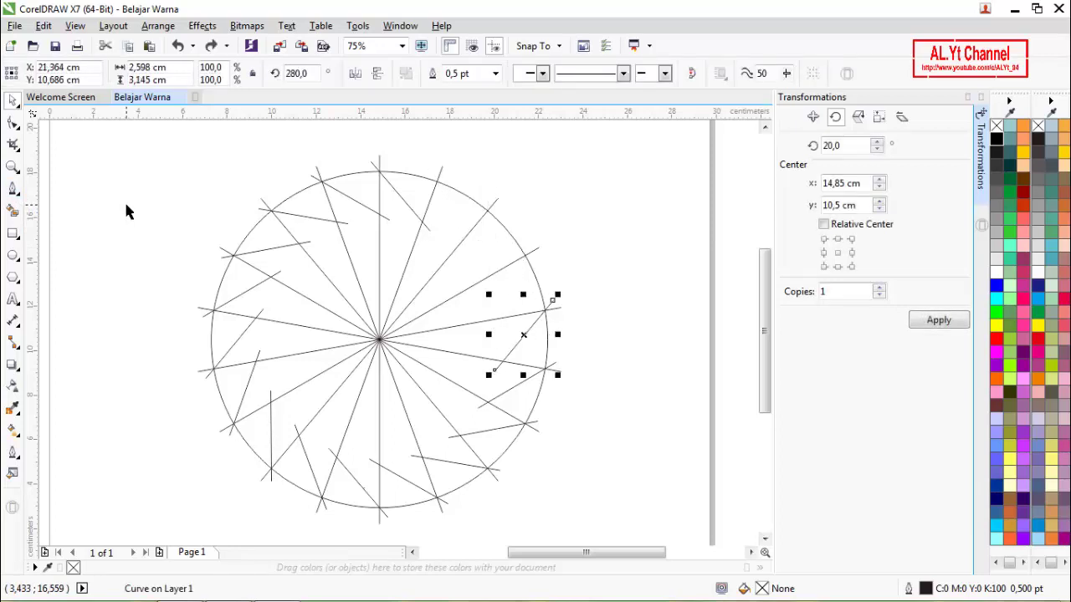
key("ctrl+z")
key("ctrl+z")
key("ctrl+z")
key("ctrl+z")
key("ctrl+z")
key("ctrl+z")
key("ctrl+z")
key("ctrl+z")
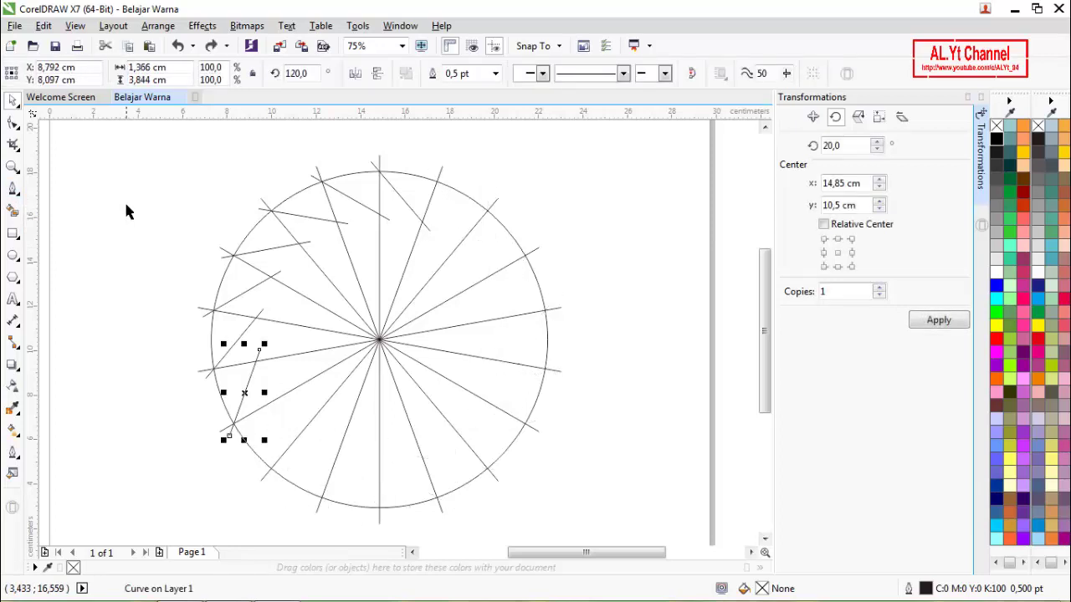
key("ctrl+z")
key("ctrl+z")
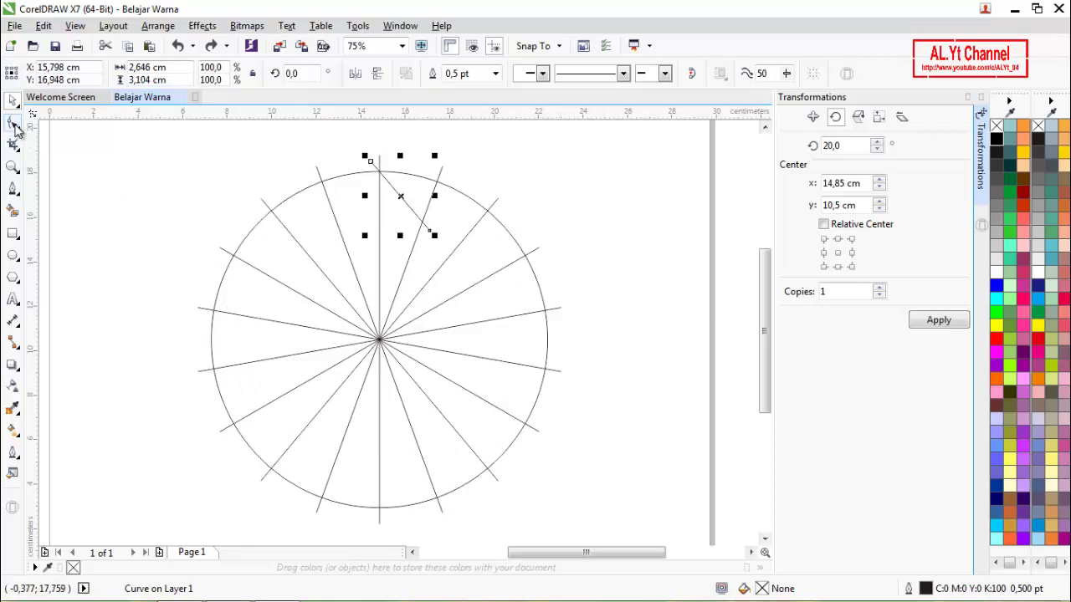
Shorten the diagonal line to about 2.3 by 2.7 cm by moving its inner end node onto the neighbouring radial line.
left_click(13, 123)
scroll(437, 242, "up", 2)
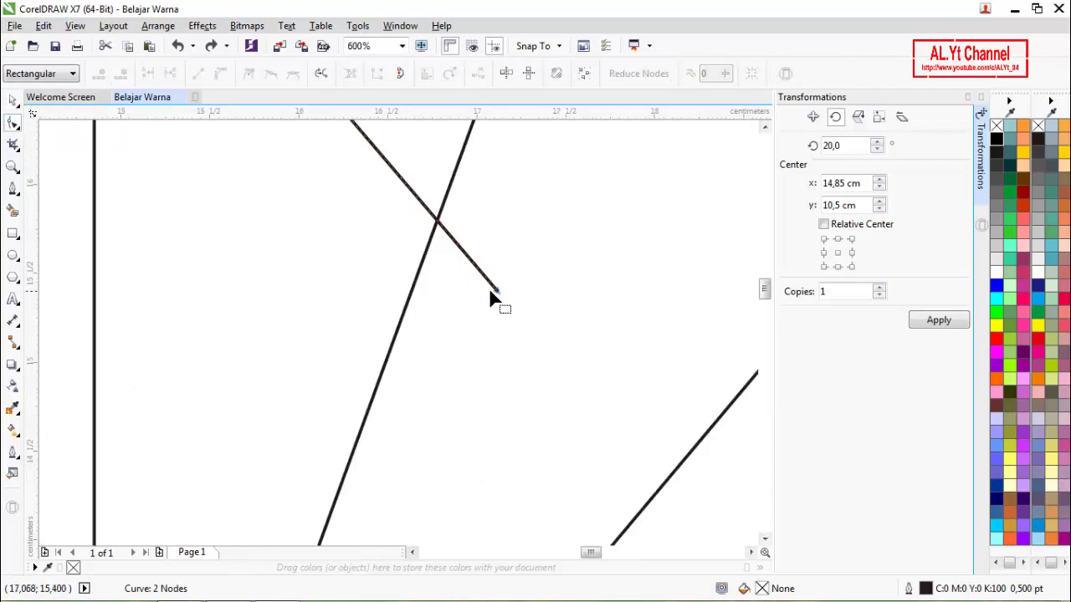
left_click_drag(493, 292, 435, 224)
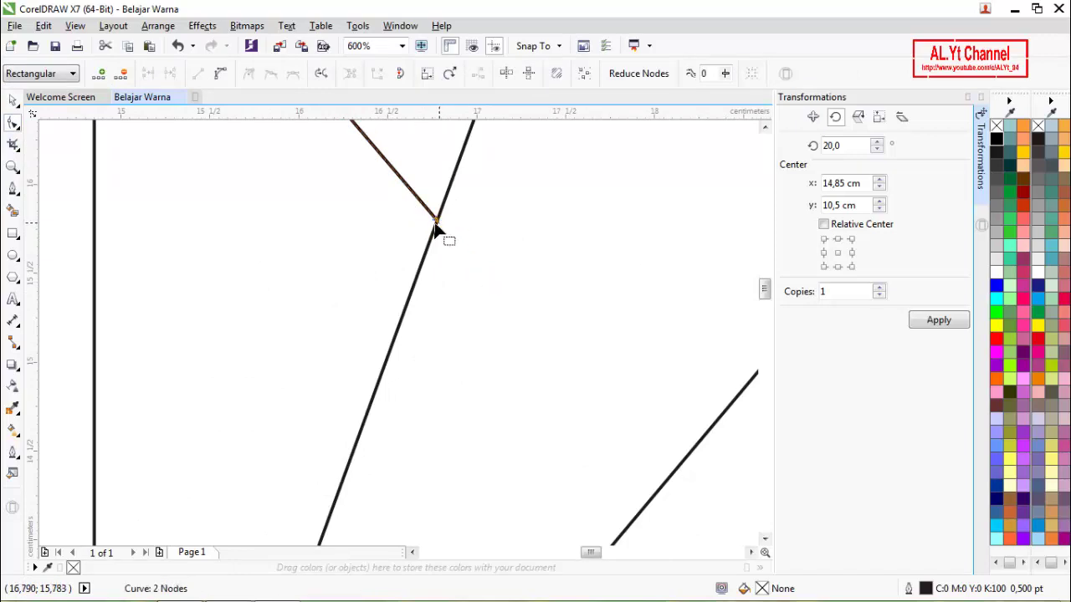
scroll(402, 239, "down", 4)
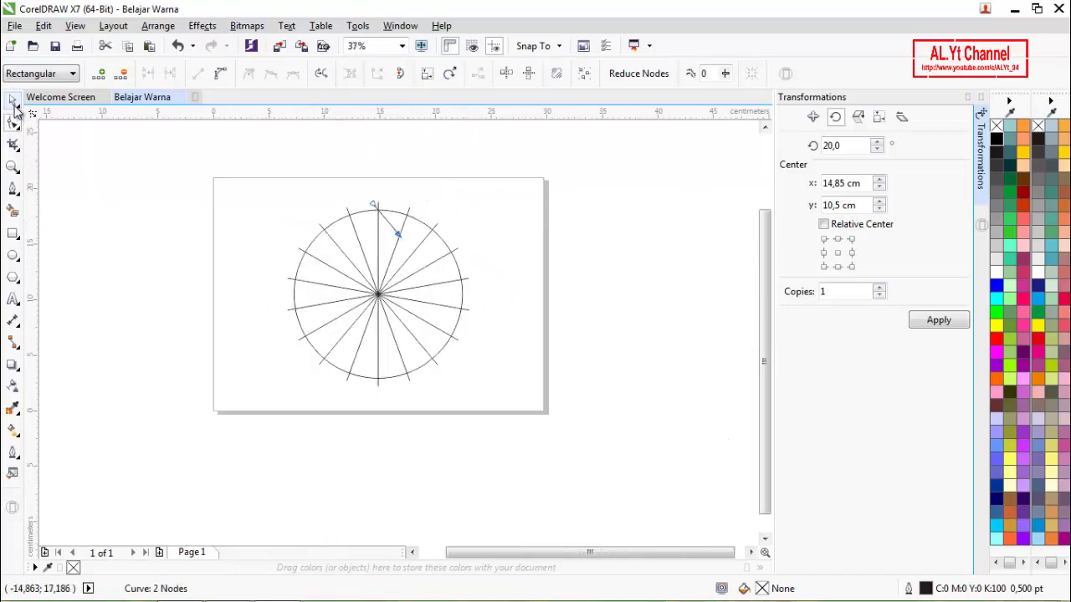
Make seventeen rotated copies of the shortened diagonal line at 20° intervals about the circle's centre, one per application, and clear the selection.
left_click(13, 102)
left_click(394, 223)
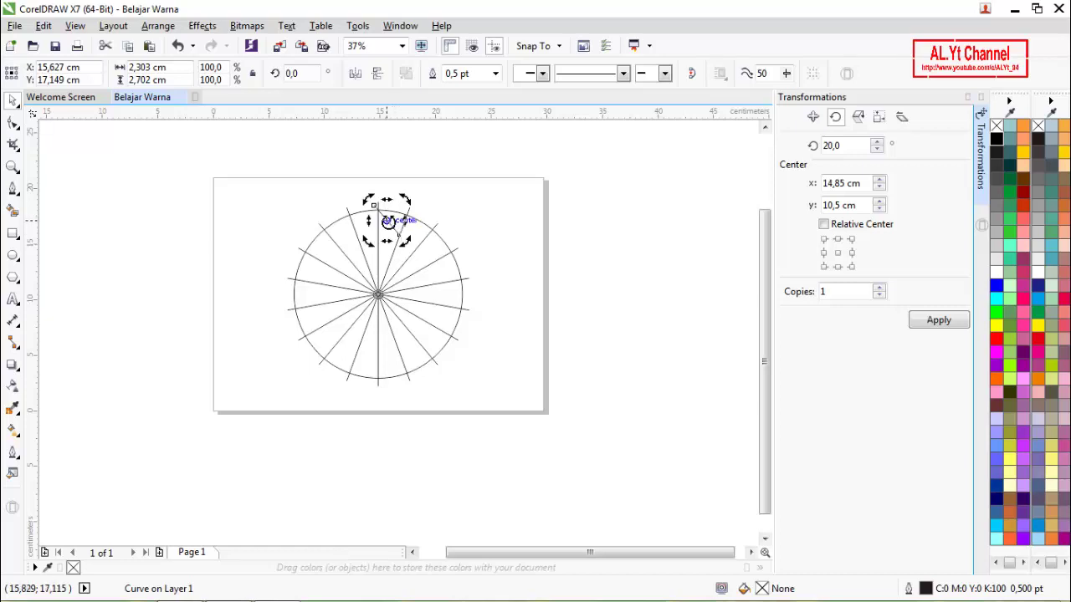
left_click_drag(388, 222, 384, 289)
scroll(376, 306, "up", 4)
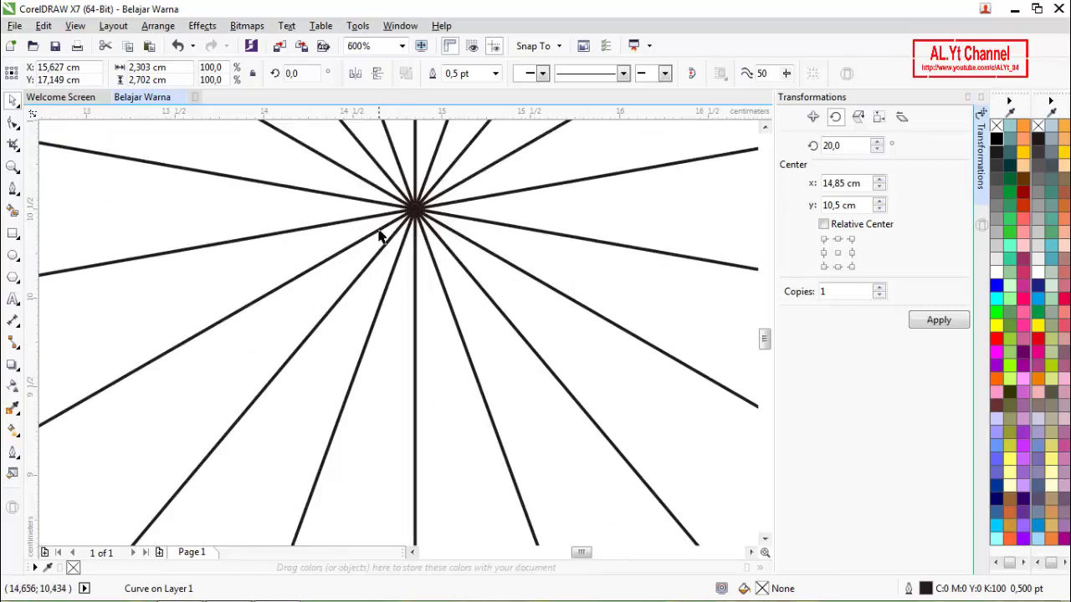
scroll(379, 237, "down", 4)
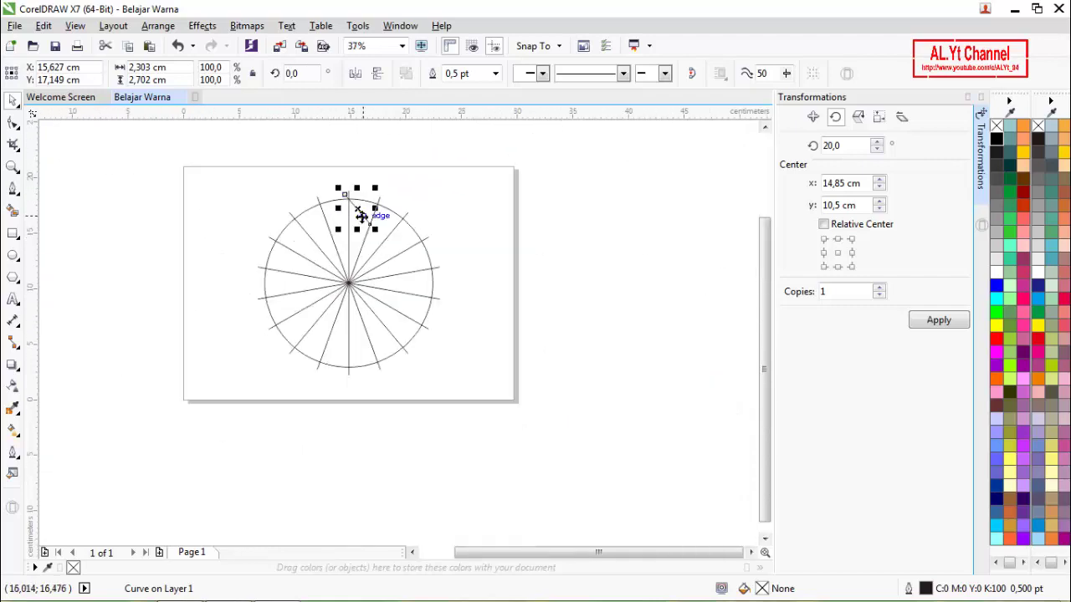
left_click(361, 216)
scroll(349, 288, "up", 1)
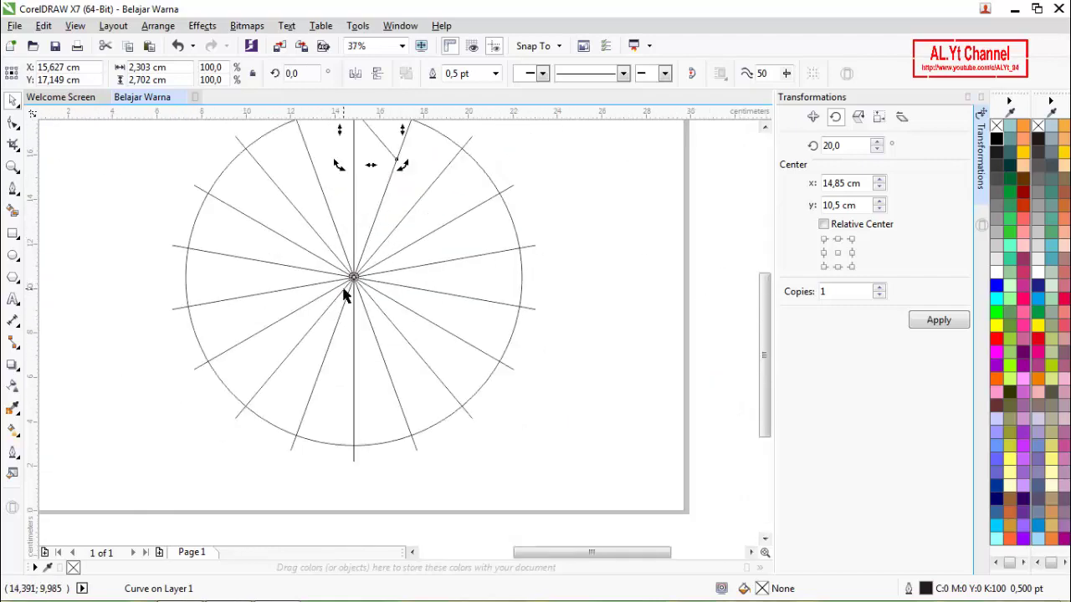
scroll(618, 267, "down", 2)
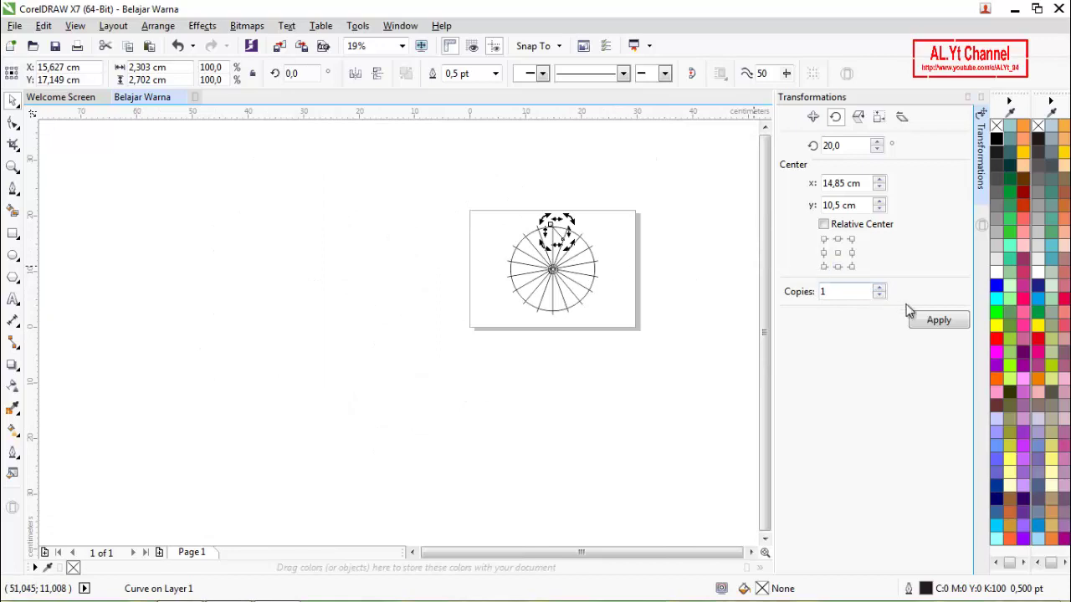
left_click(939, 320)
left_click(939, 320)
left_click(939, 319)
left_click(939, 319)
left_click(938, 320)
left_click(938, 319)
left_click(938, 319)
left_click(938, 319)
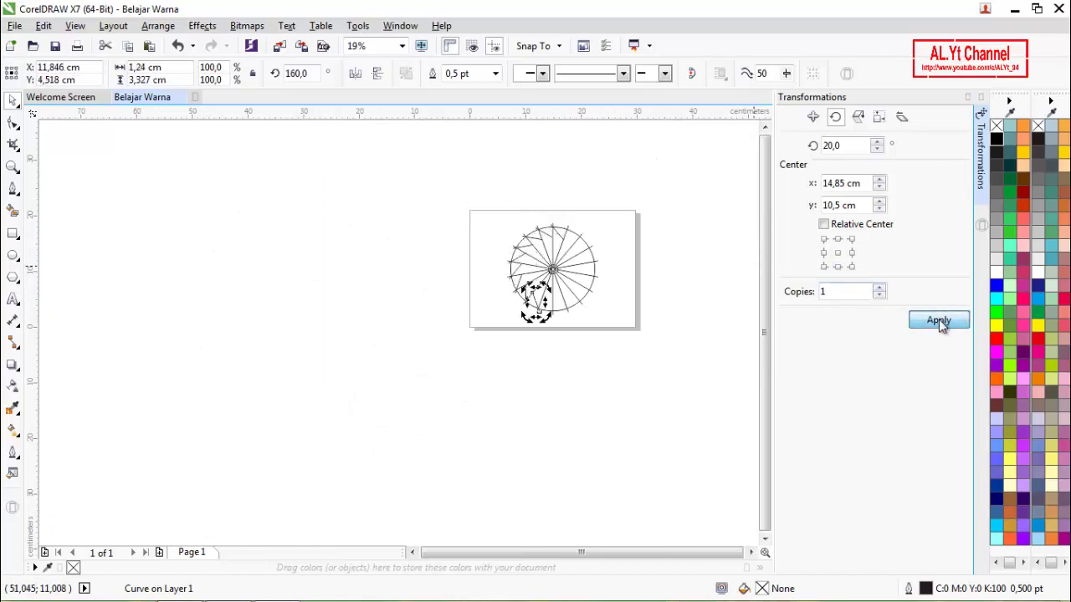
left_click(939, 322)
left_click(938, 322)
left_click(939, 321)
left_click(939, 321)
left_click(939, 321)
left_click(939, 322)
left_click(939, 321)
left_click(939, 321)
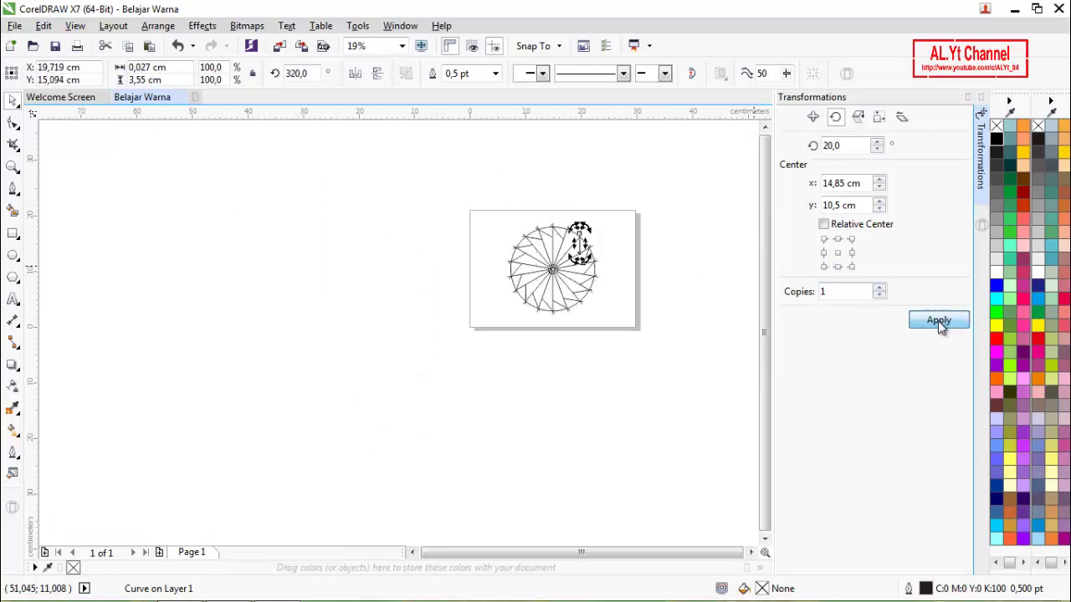
left_click(939, 321)
left_click(165, 187)
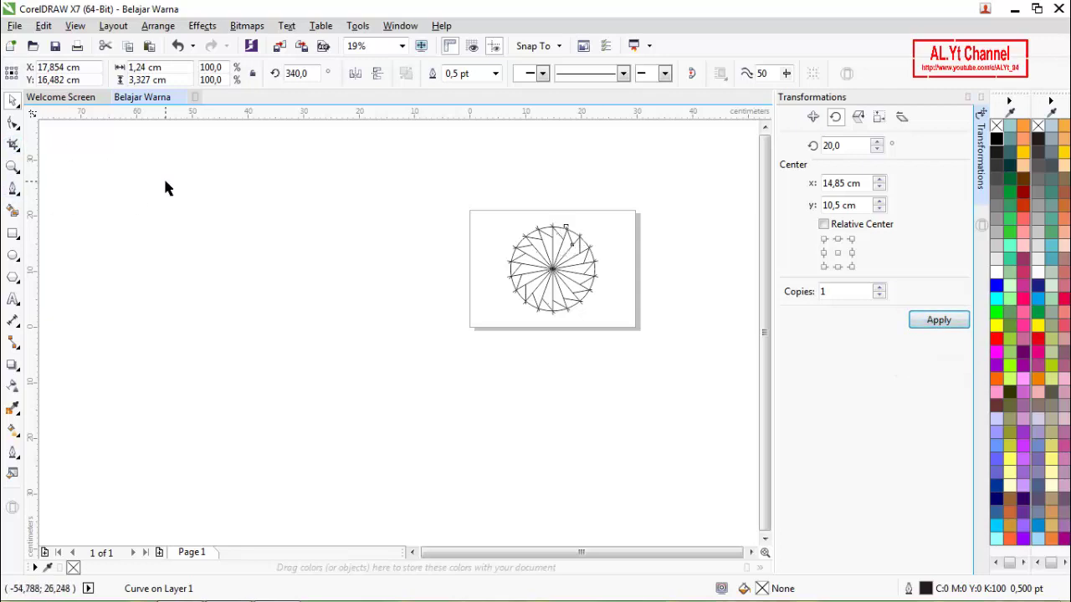
scroll(596, 238, "up", 4)
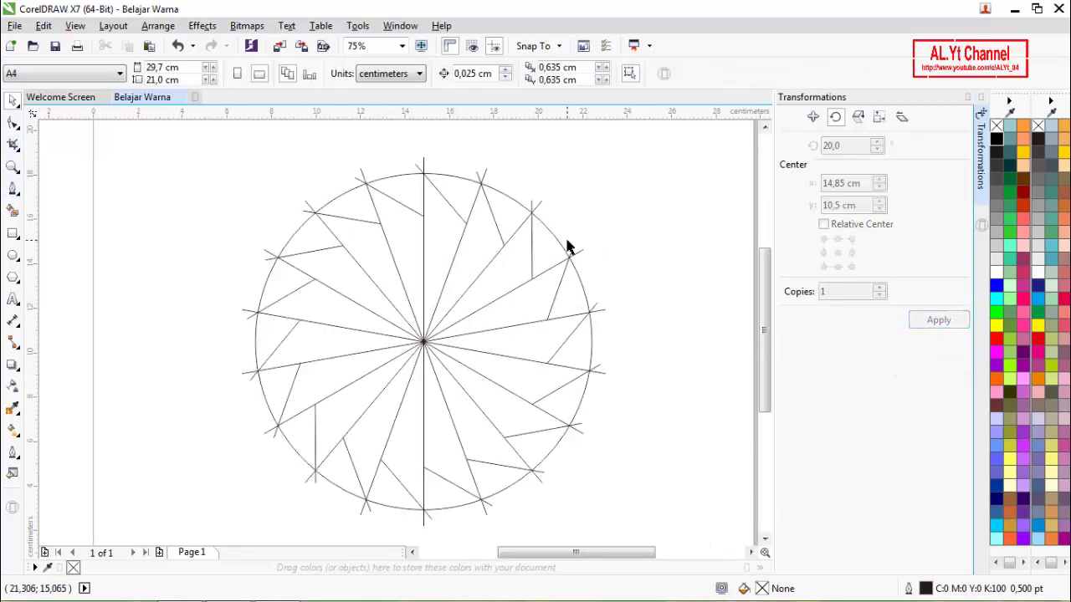
Use Smart Fill to fill all eighteen blade-shaped segments around the circle's centre with light grey (#E6E6E6).
left_click(12, 210)
left_click(443, 238)
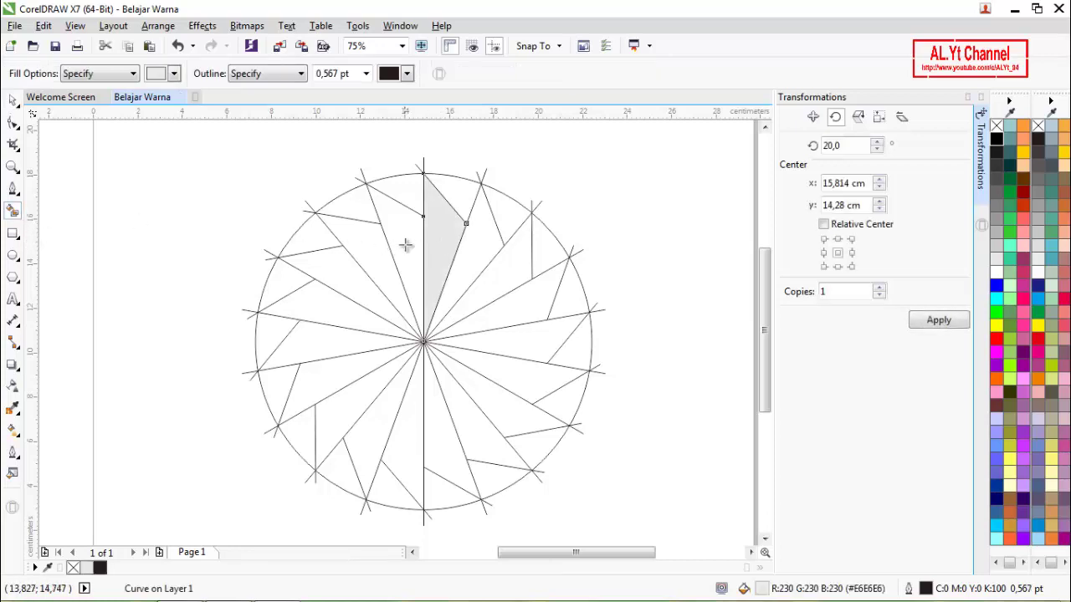
left_click(405, 244)
left_click(370, 257)
left_click(359, 282)
left_click(343, 311)
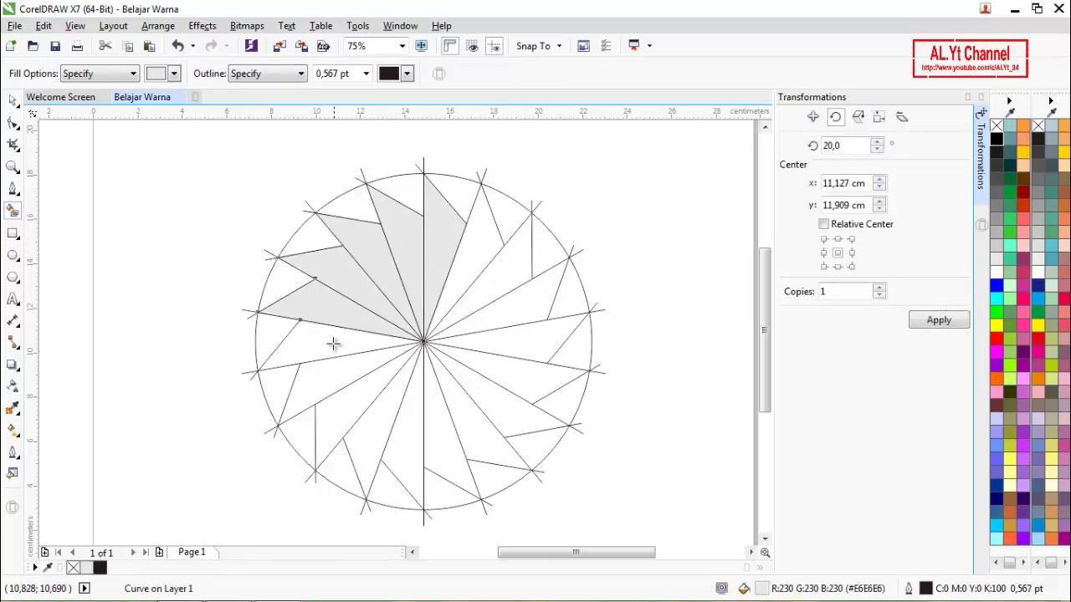
left_click(333, 343)
left_click(341, 366)
left_click(376, 392)
left_click(390, 402)
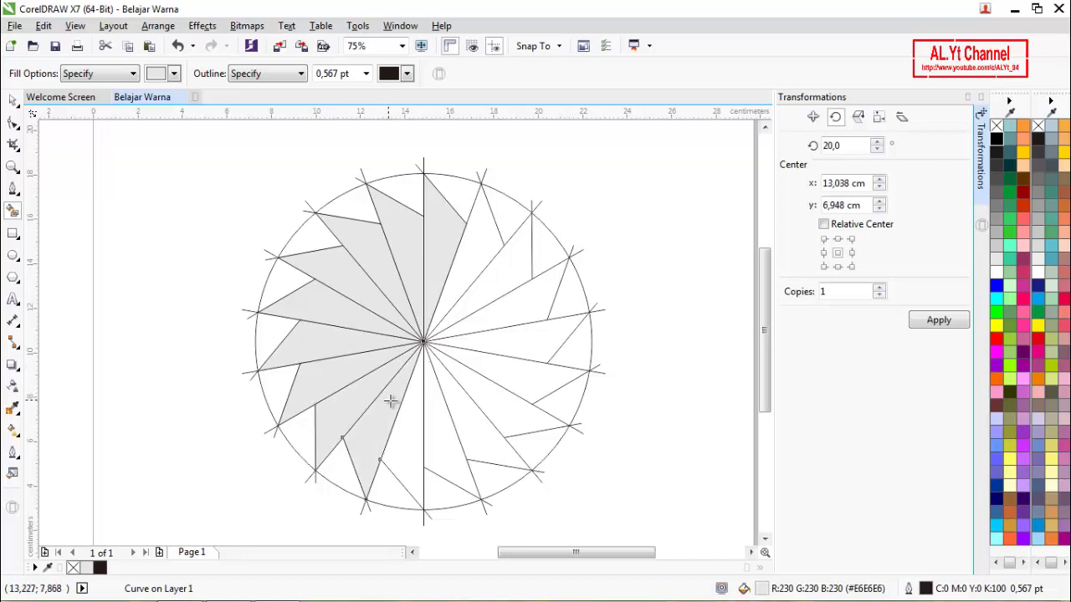
left_click(410, 408)
left_click(434, 415)
left_click(458, 415)
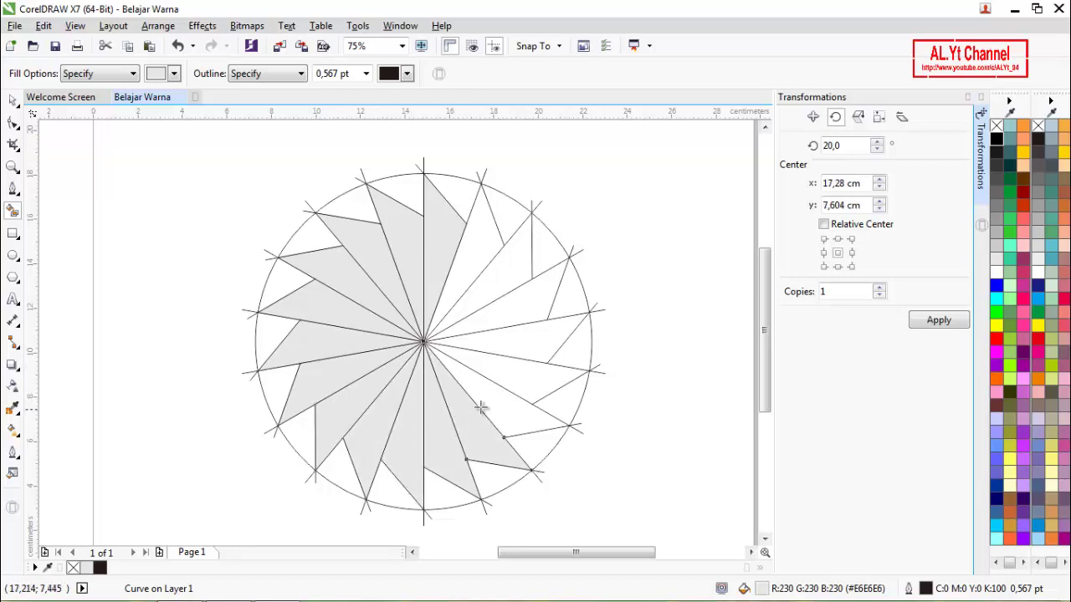
left_click(505, 397)
left_click(517, 374)
left_click(511, 348)
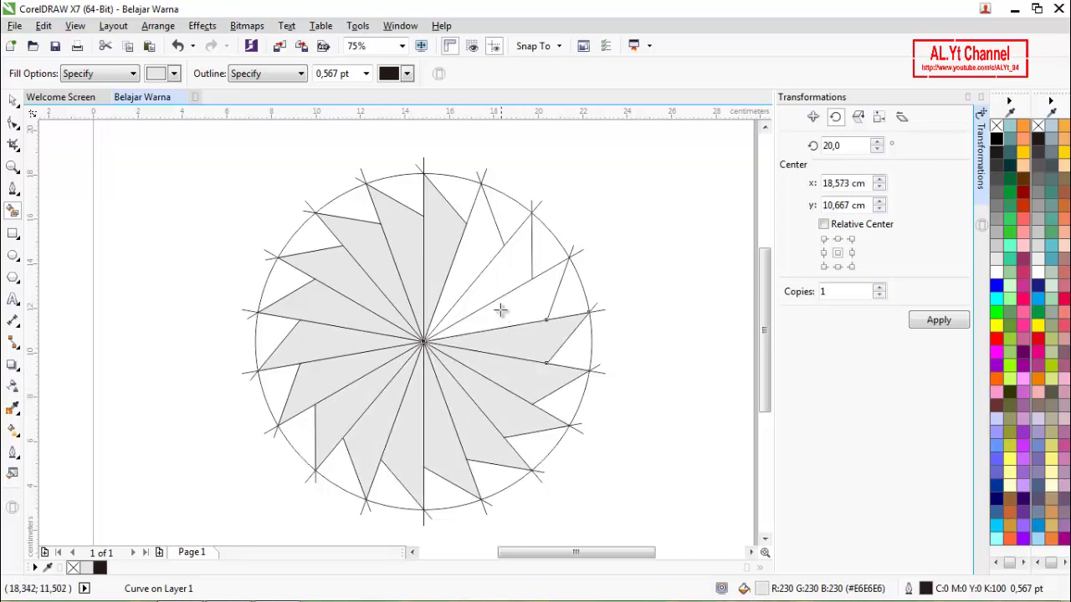
left_click(499, 310)
left_click(488, 293)
left_click(469, 269)
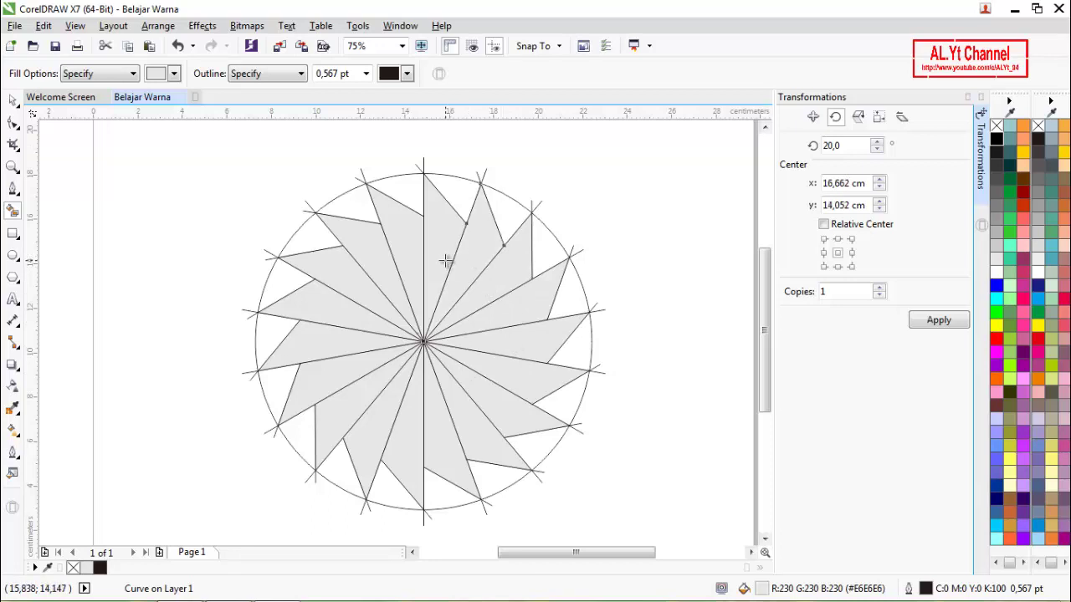
Undo all the light grey Smart Fill shapes so only the line drawing remains.
key("ctrl+z")
key("ctrl+z")
key("ctrl+z")
key("ctrl+z")
key("ctrl+z")
key("ctrl+z")
key("ctrl+z")
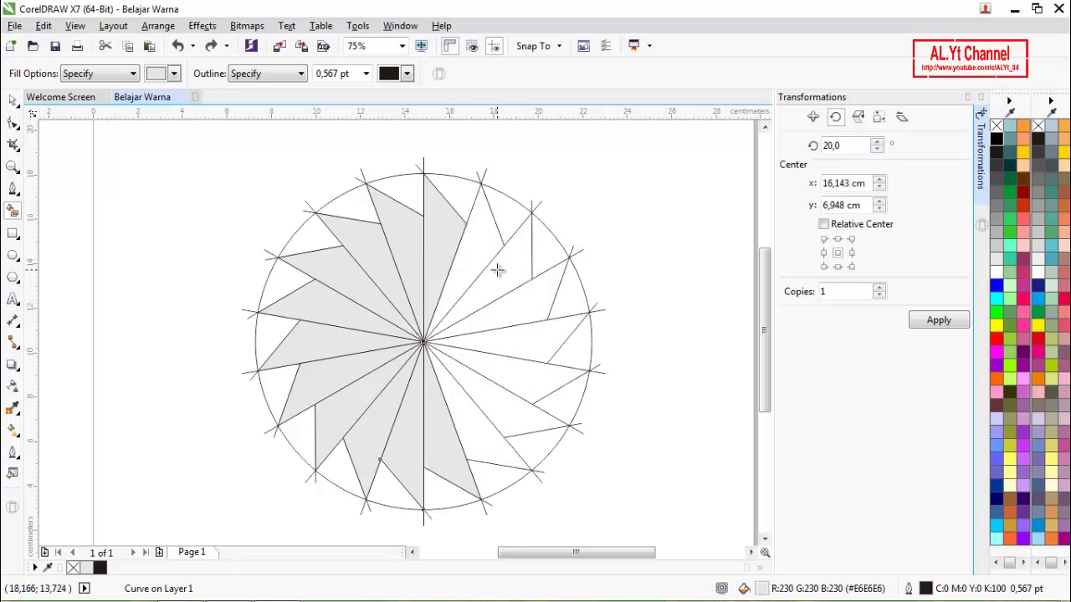
key("ctrl+z")
key("ctrl+z")
key("ctrl+z")
key("ctrl+z")
key("ctrl+z")
key("ctrl+z")
key("ctrl+z")
key("ctrl+z")
key("ctrl+z")
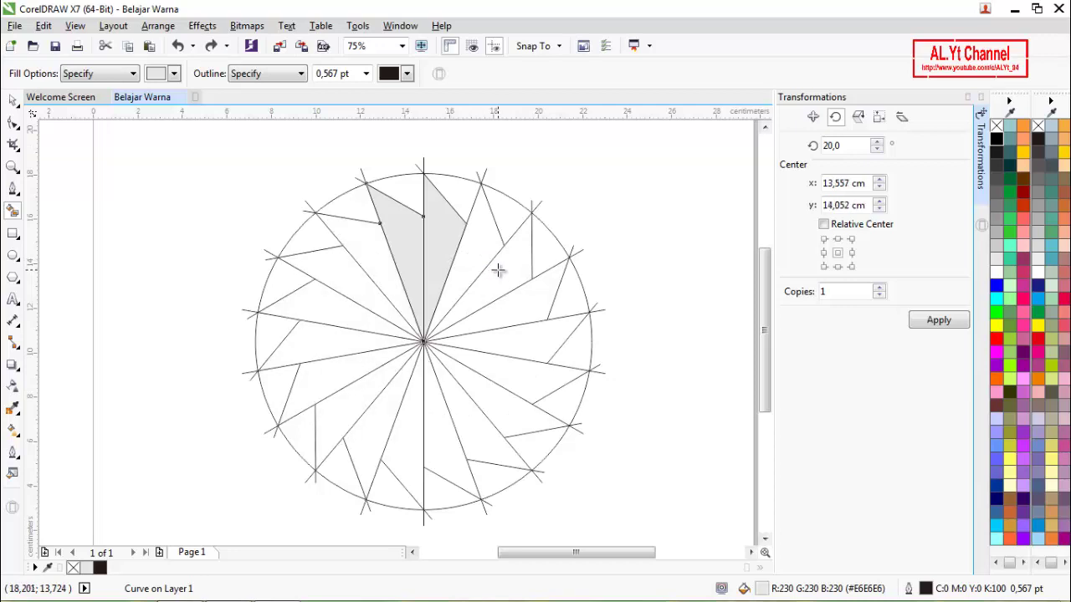
key("ctrl+z")
key("ctrl+z")
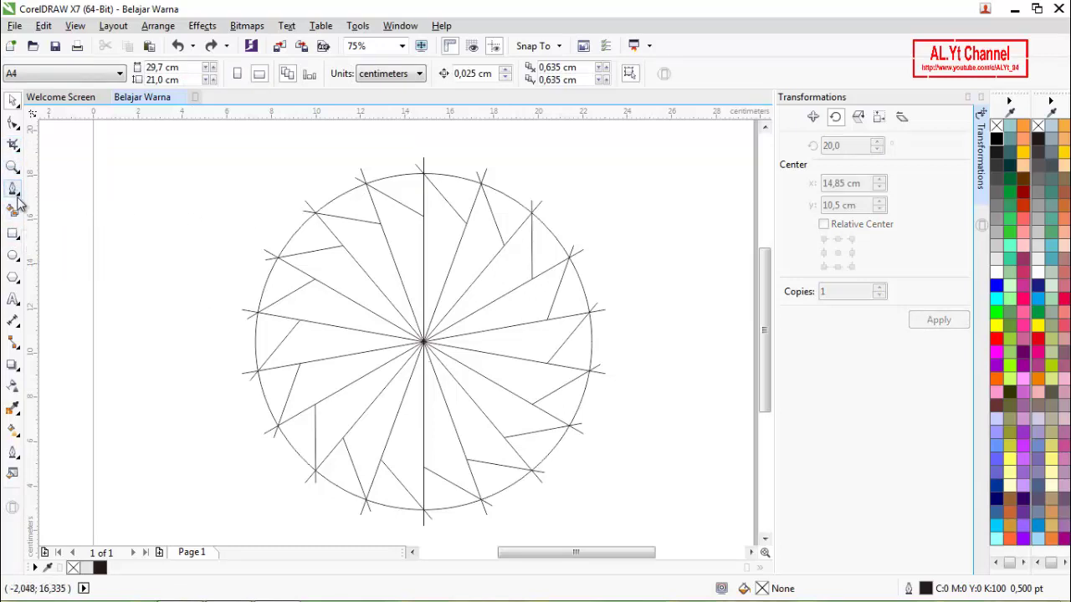
Draw a nearly horizontal line about 2.3 cm long from just outside the circle's upper-right edge to the adjacent slanted line.
scroll(504, 227, "up", 2)
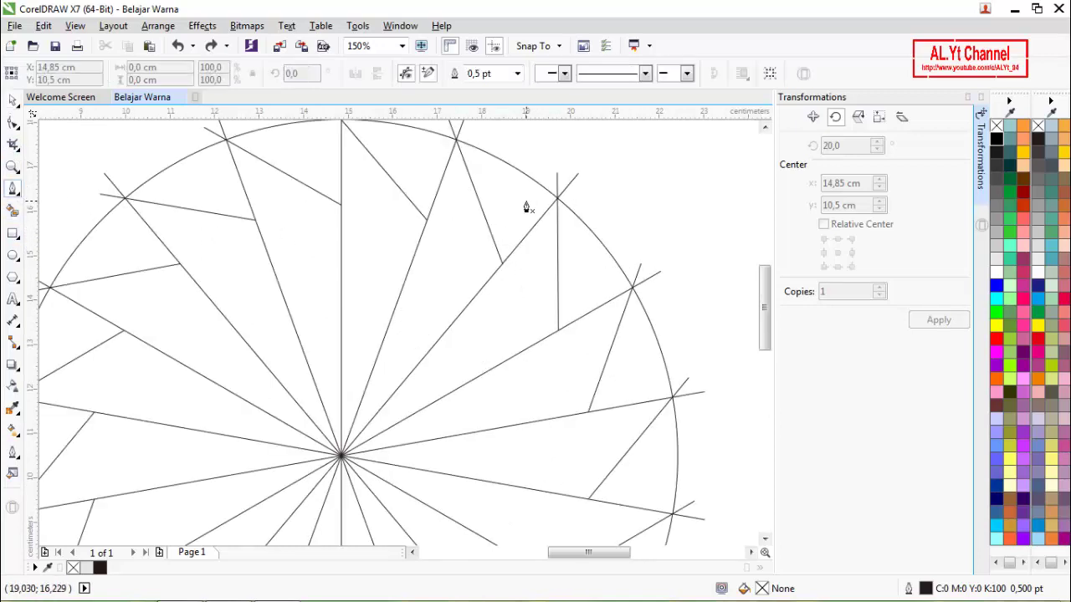
left_click(579, 194)
double_click(478, 201)
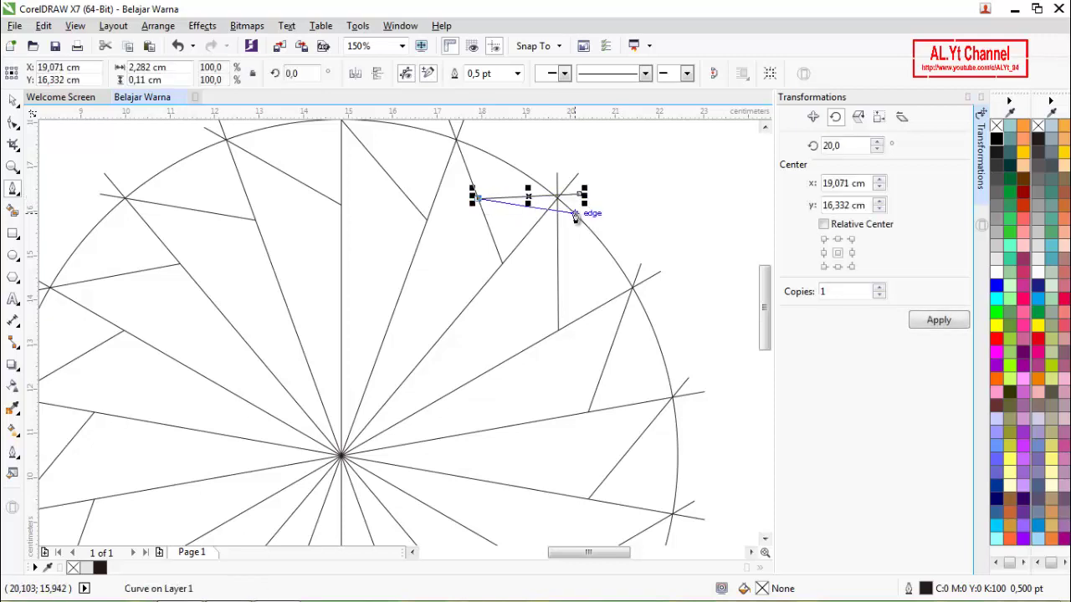
scroll(562, 210, "up", 3)
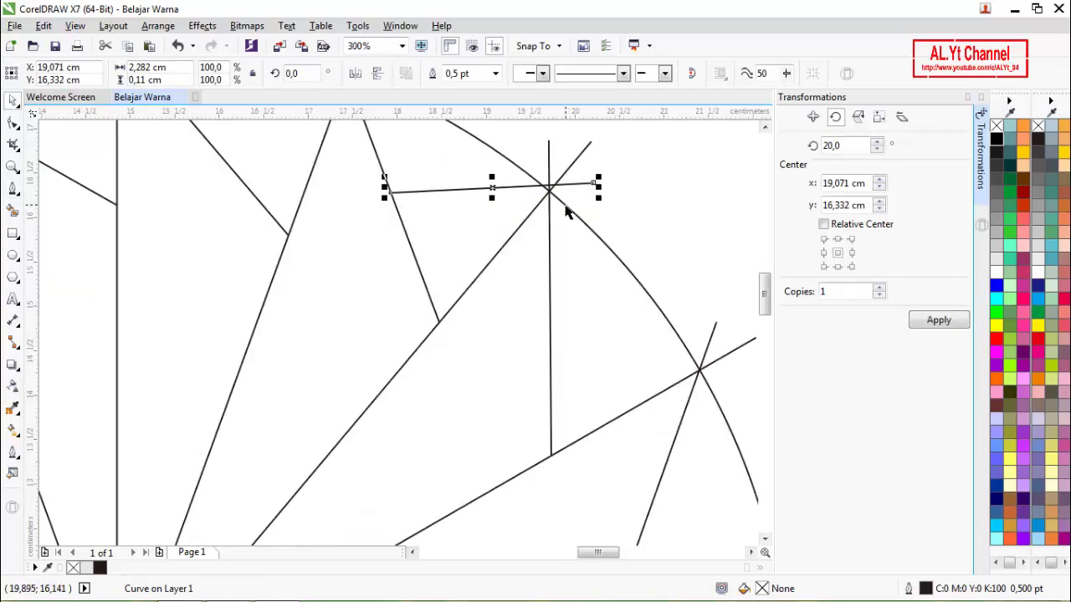
scroll(365, 204, "down", 1)
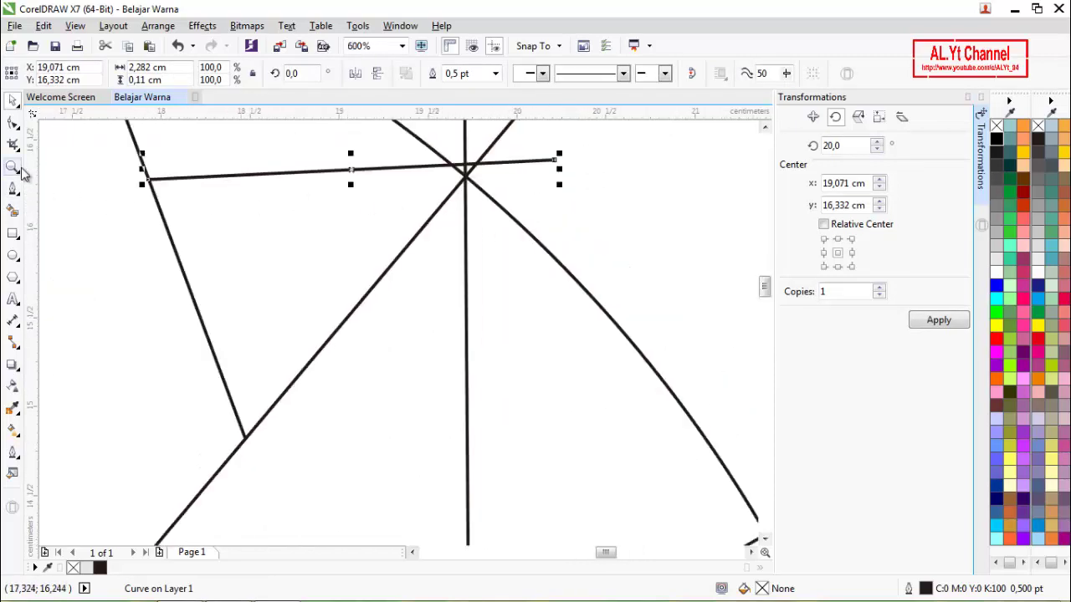
Lower the outer end node of the nearly horizontal line so it passes through the circle's intersection with the spoke and slanted lines.
left_click(12, 123)
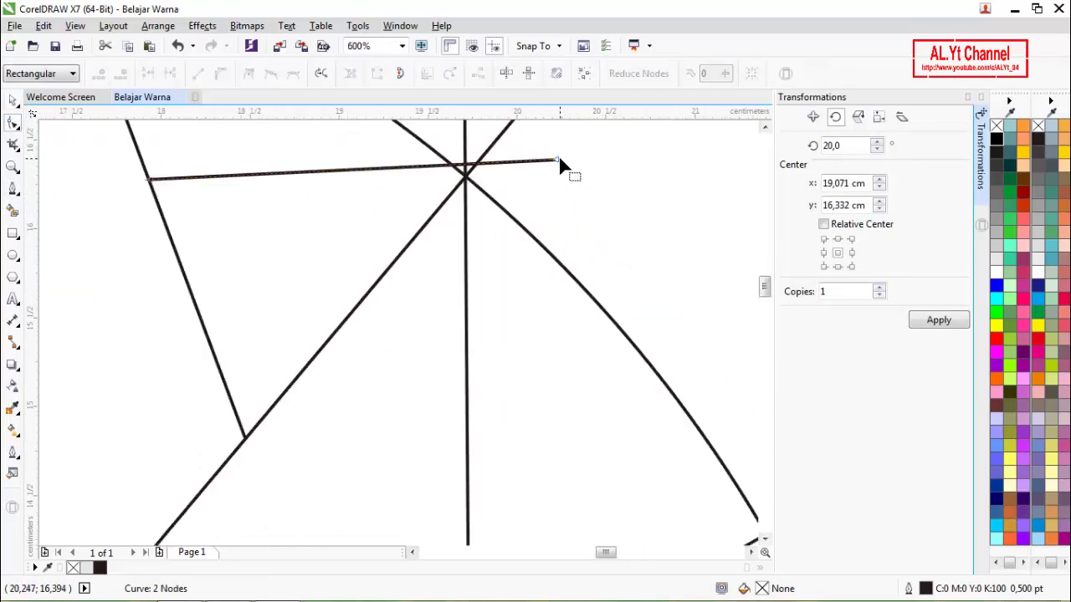
left_click_drag(557, 158, 553, 176)
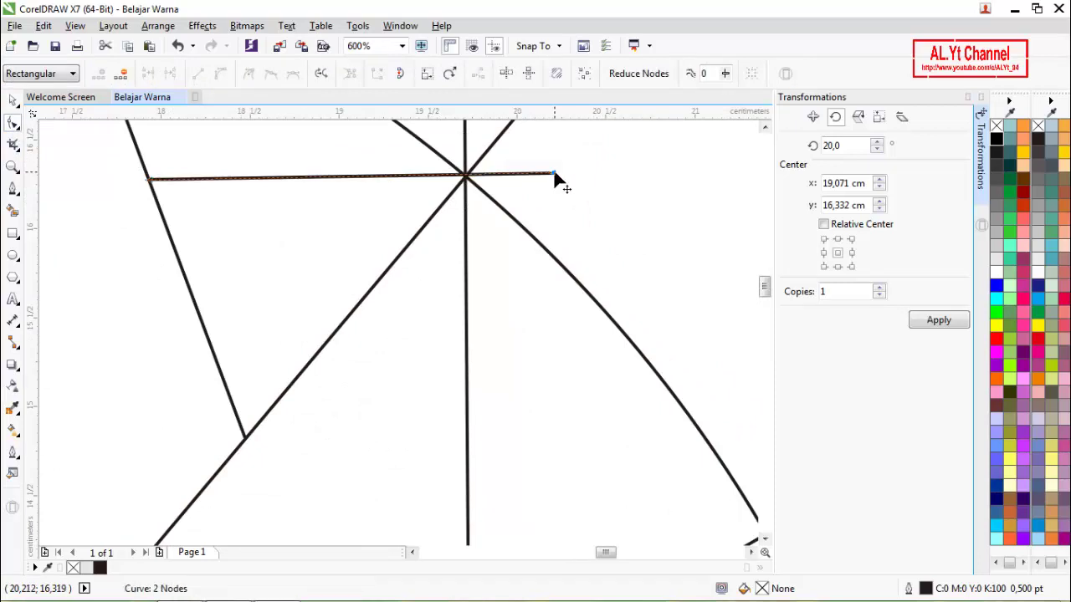
scroll(567, 173, "down", 2)
scroll(330, 210, "down", 1)
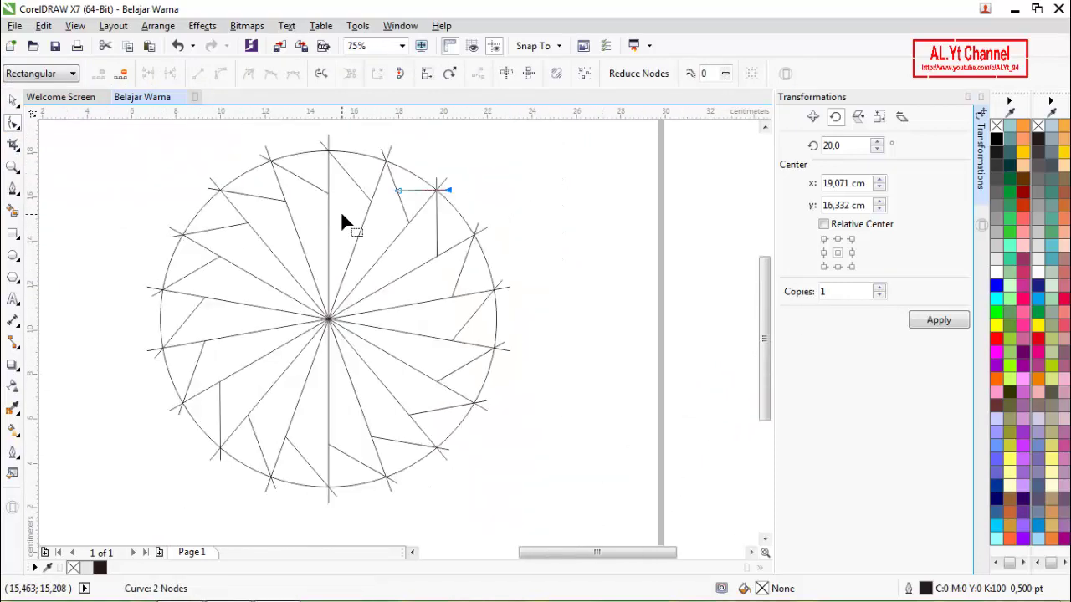
Move the adjusted short line's rotation centre to the circle's centre at x 14.85 cm, y 10.5 cm.
left_click(13, 101)
left_click(423, 190)
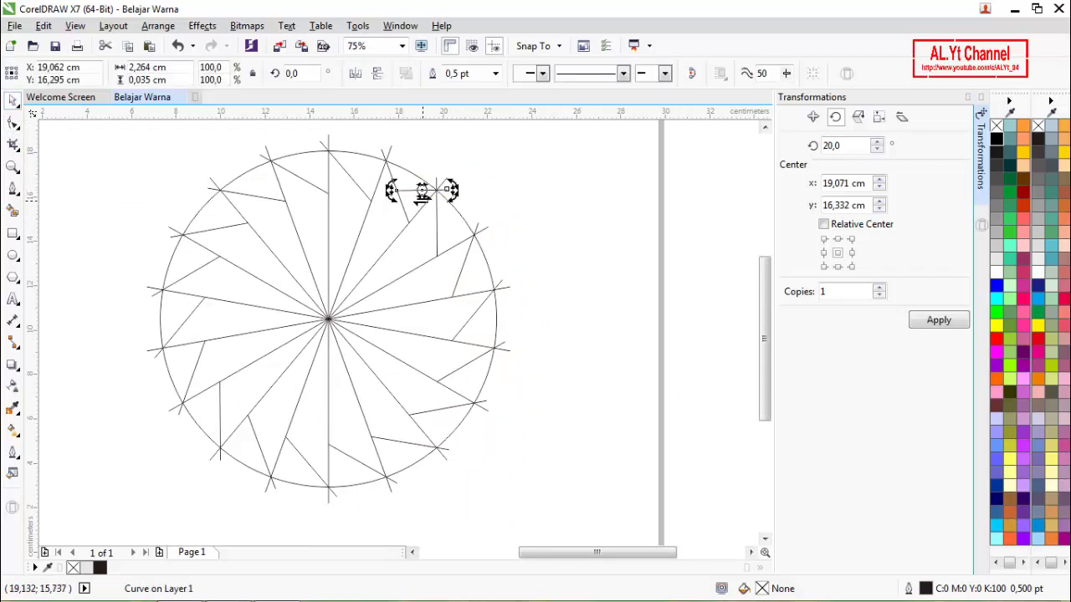
mouse_move(423, 191)
left_mouse_down()
mouse_move(346, 256)
mouse_move(329, 320)
left_mouse_up()
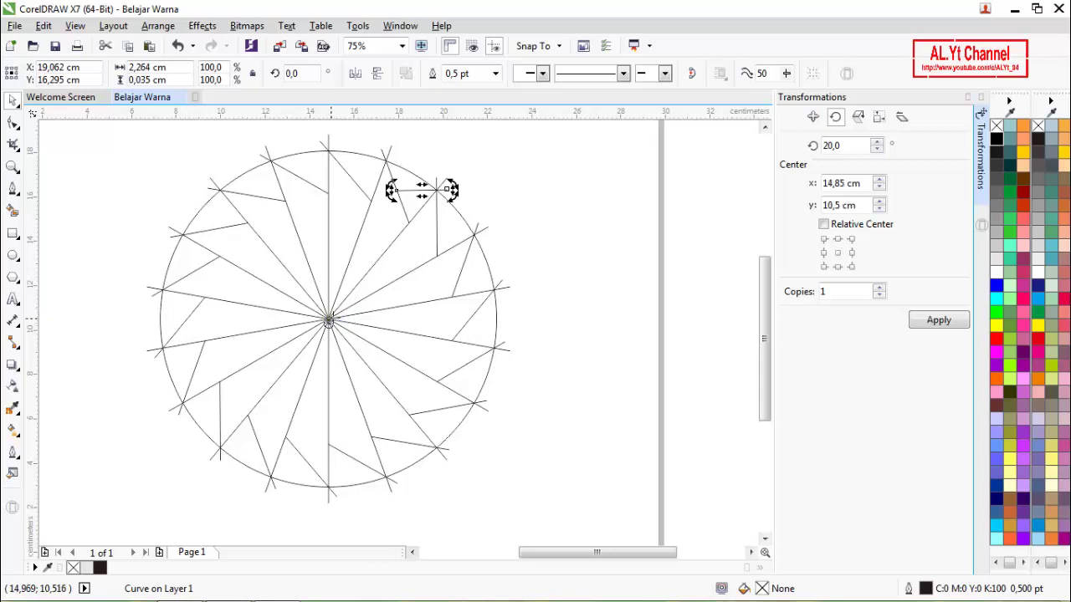
Make seventeen rotated copies of the short line at 20° intervals about the circle's centre, one per application, and clear the selection.
left_click(933, 322)
triple_click(933, 322)
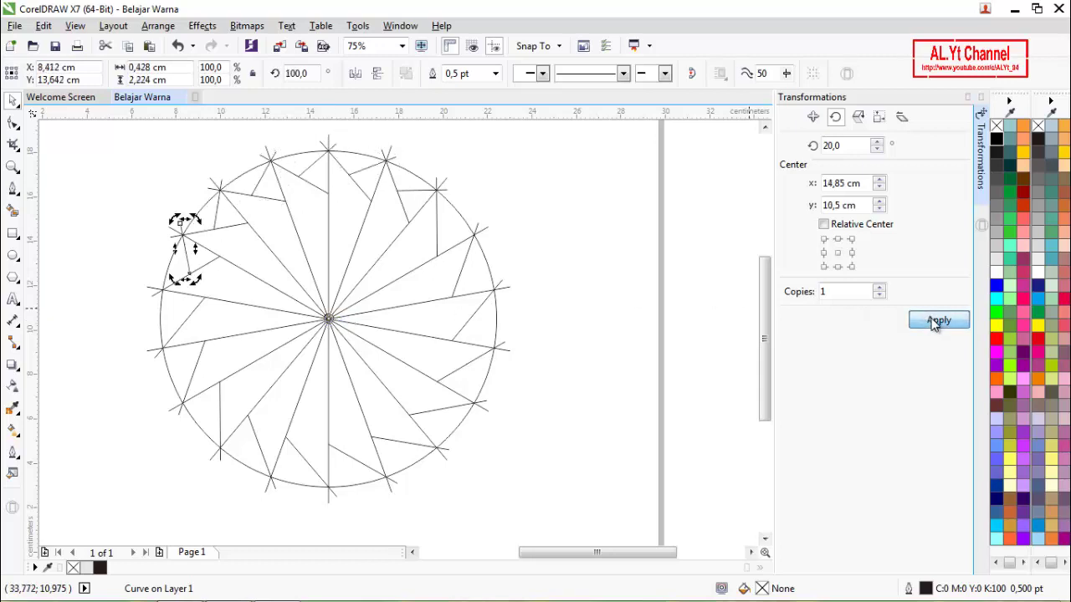
double_click(933, 322)
double_click(933, 322)
double_click(934, 323)
triple_click(934, 323)
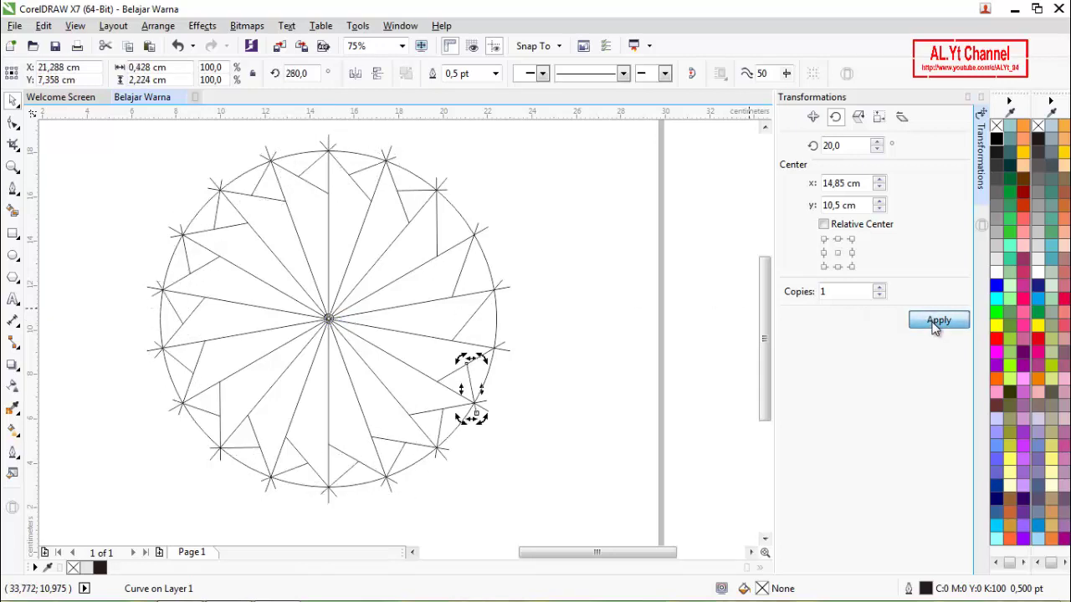
left_click(934, 324)
left_click(935, 323)
left_click(934, 324)
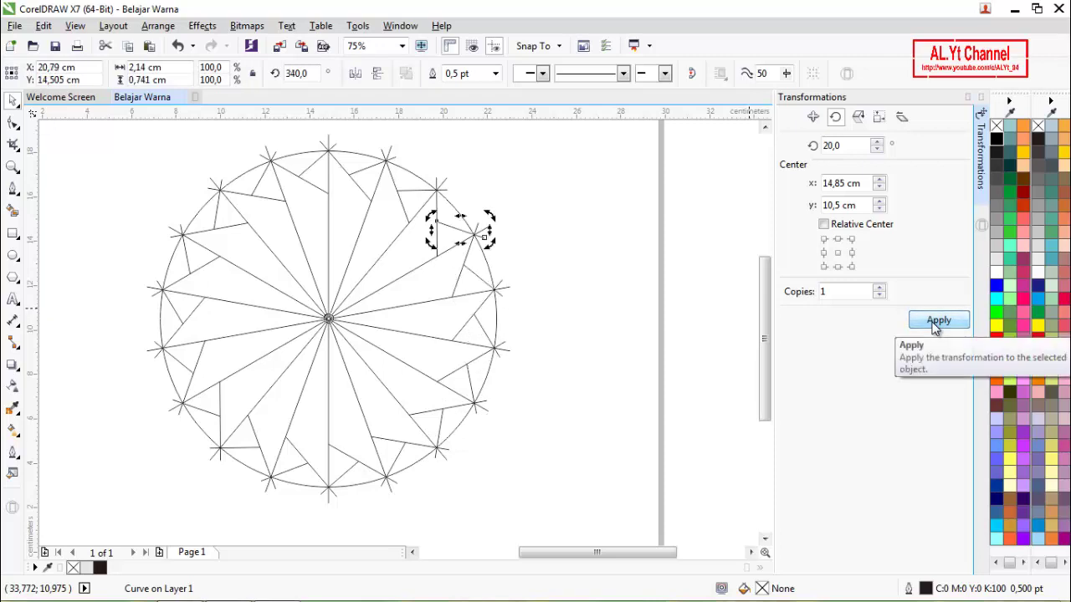
left_click(588, 275)
scroll(506, 262, "down", 2)
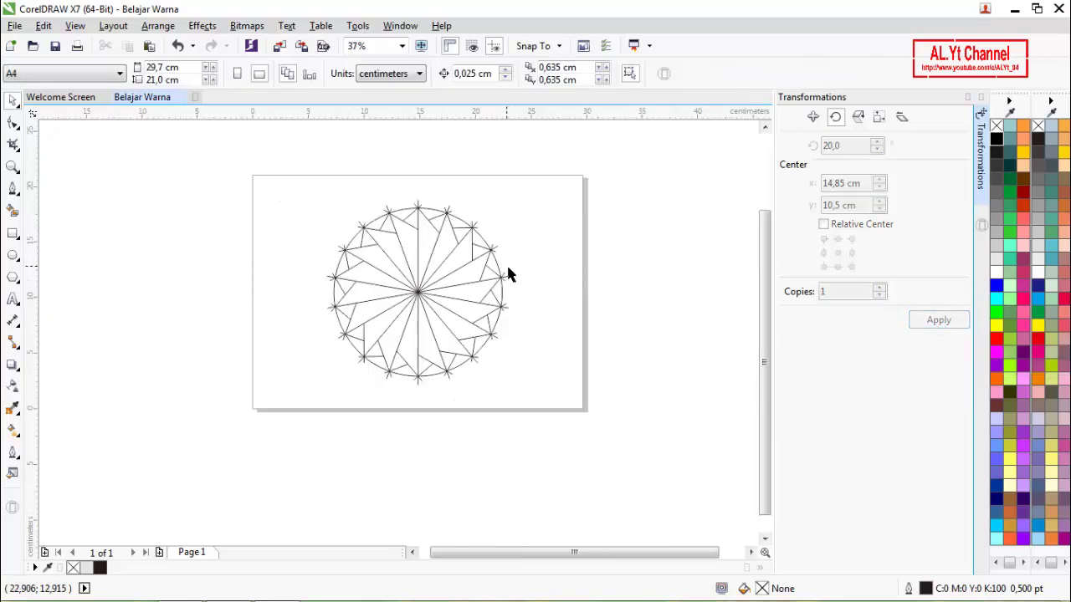
scroll(379, 266, "up", 2)
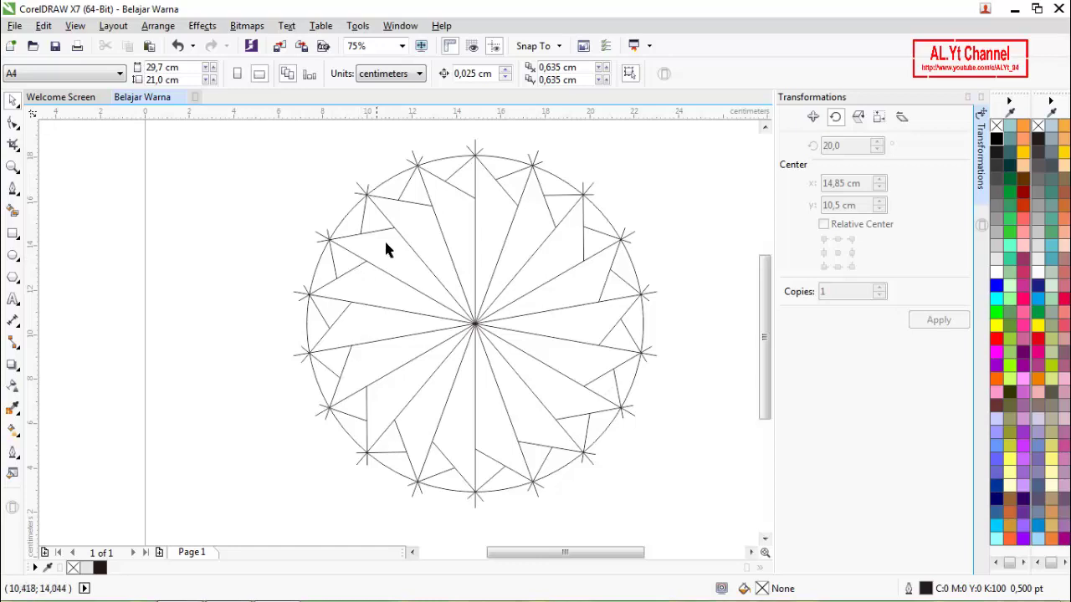
Group the circle and all its lines into one object and centre the group on the page.
scroll(302, 233, "down", 1)
left_click_drag(224, 169, 516, 397)
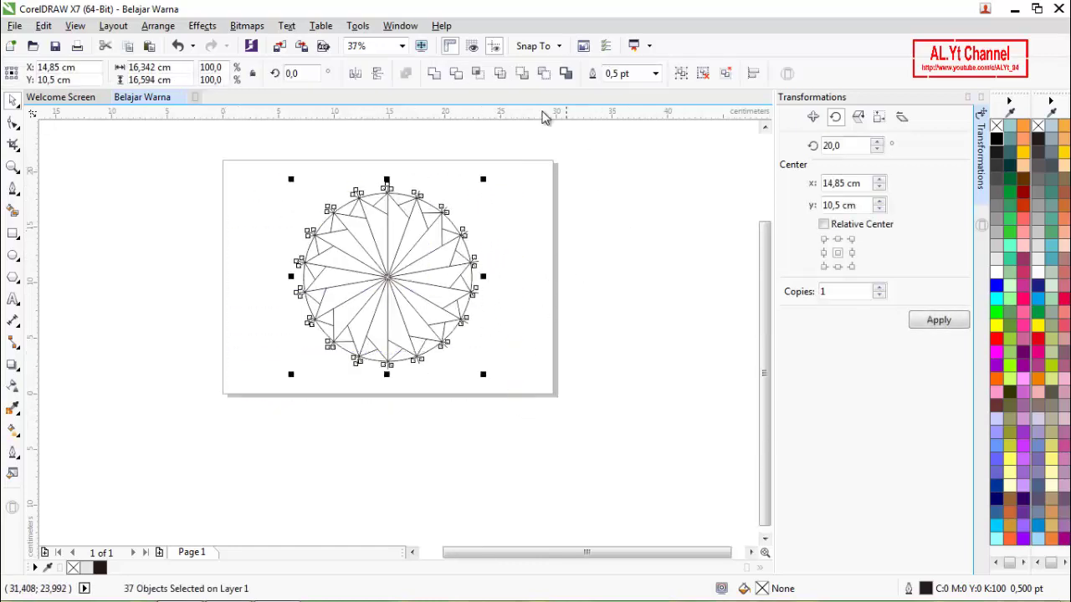
left_click(681, 73)
left_click(411, 274)
scroll(409, 276, "up", 1)
mouse_move(407, 278)
left_mouse_down()
mouse_move(280, 337)
mouse_move(450, 291)
left_mouse_up()
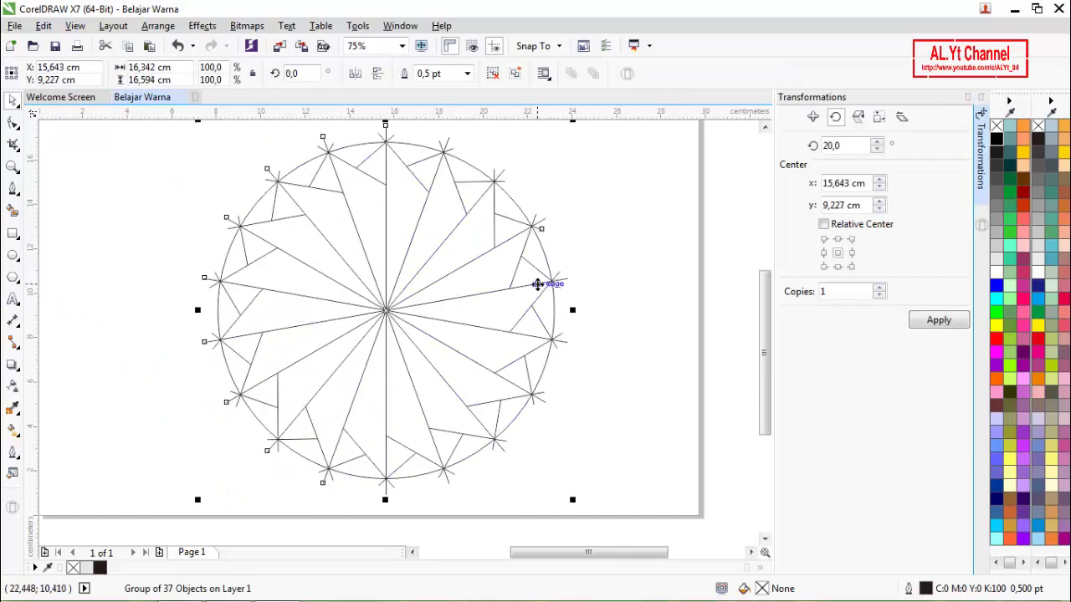
key("p")
left_click(644, 234)
scroll(673, 224, "down", 1)
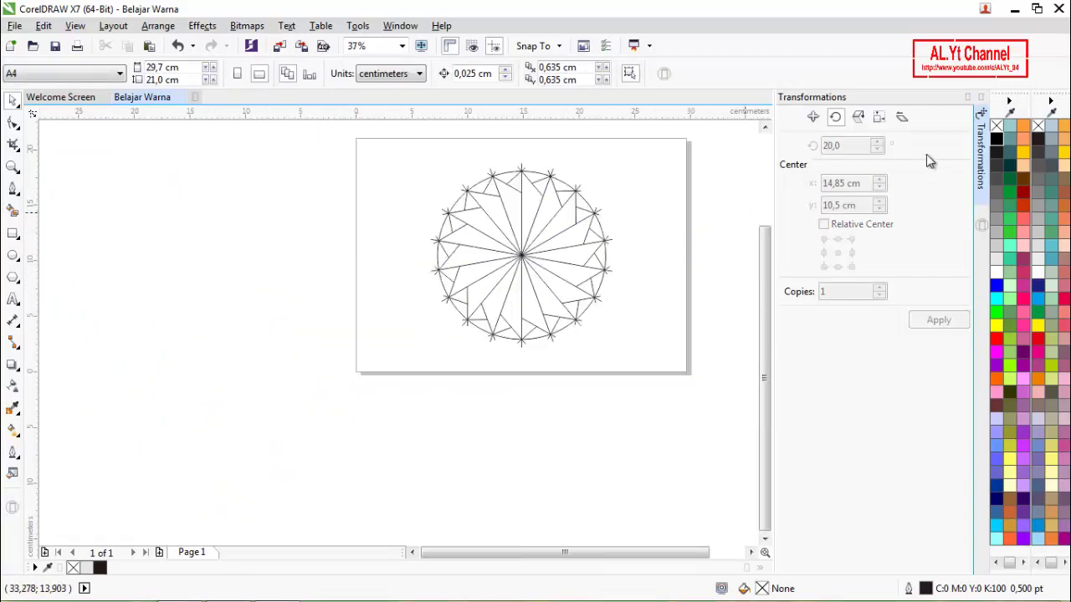
Collapse the Transformations docker and use Smart Fill to fill all eighteen large blade segments around the centre with light grey (#E6E6E6).
left_click(967, 97)
scroll(738, 196, "up", 1)
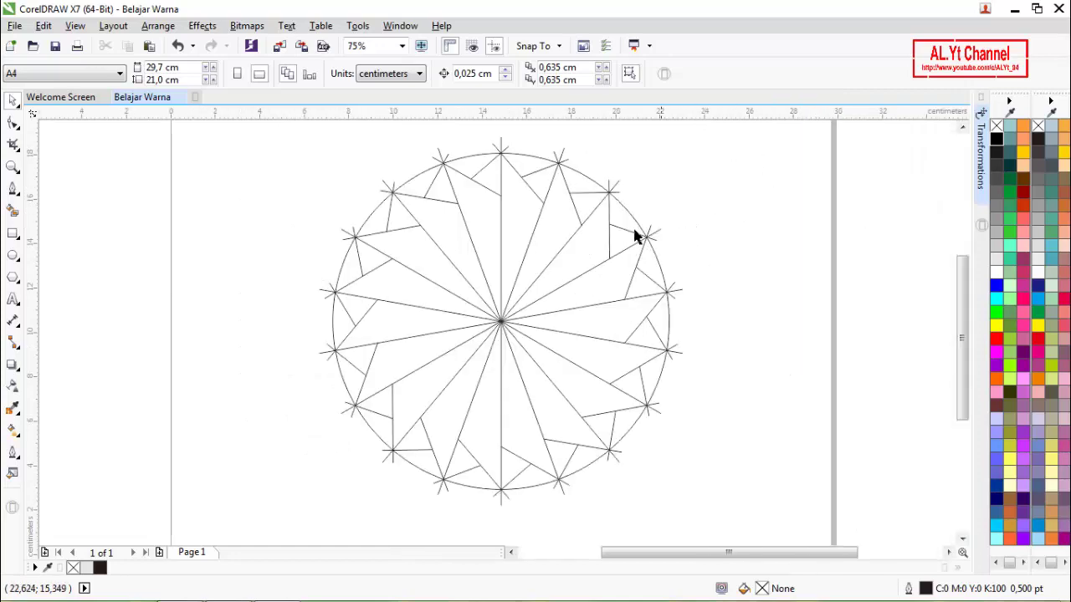
left_click(15, 212)
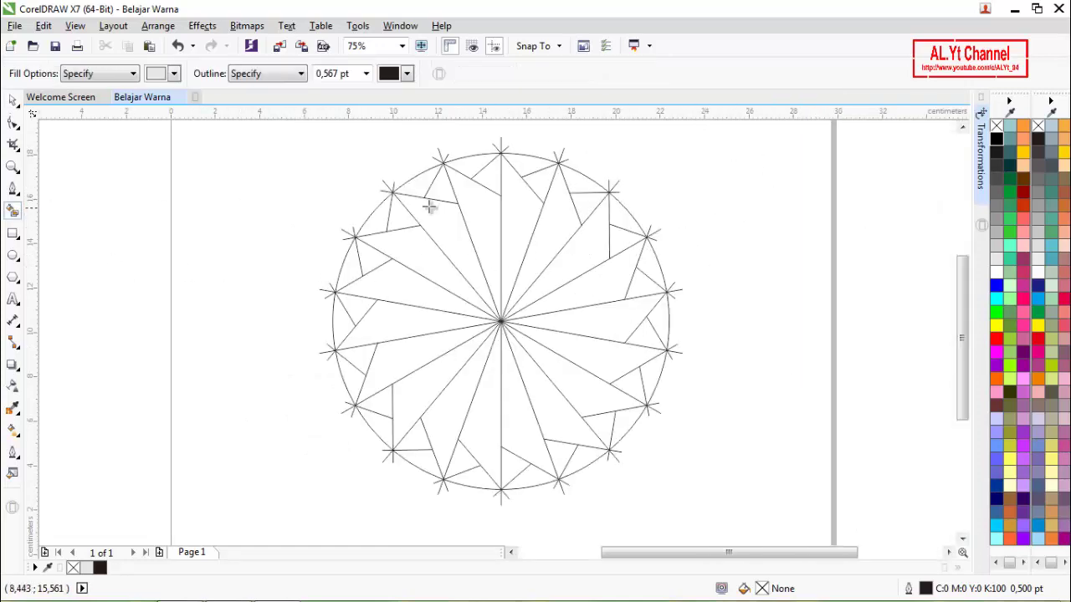
left_click(480, 220)
left_click(461, 239)
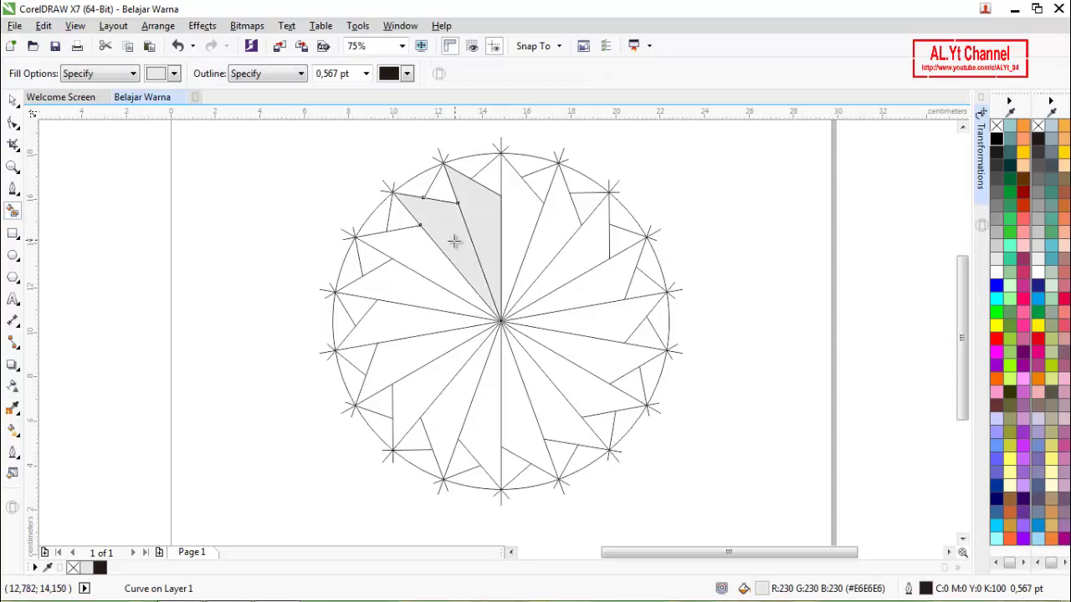
left_click(437, 262)
left_click(427, 298)
left_click(423, 321)
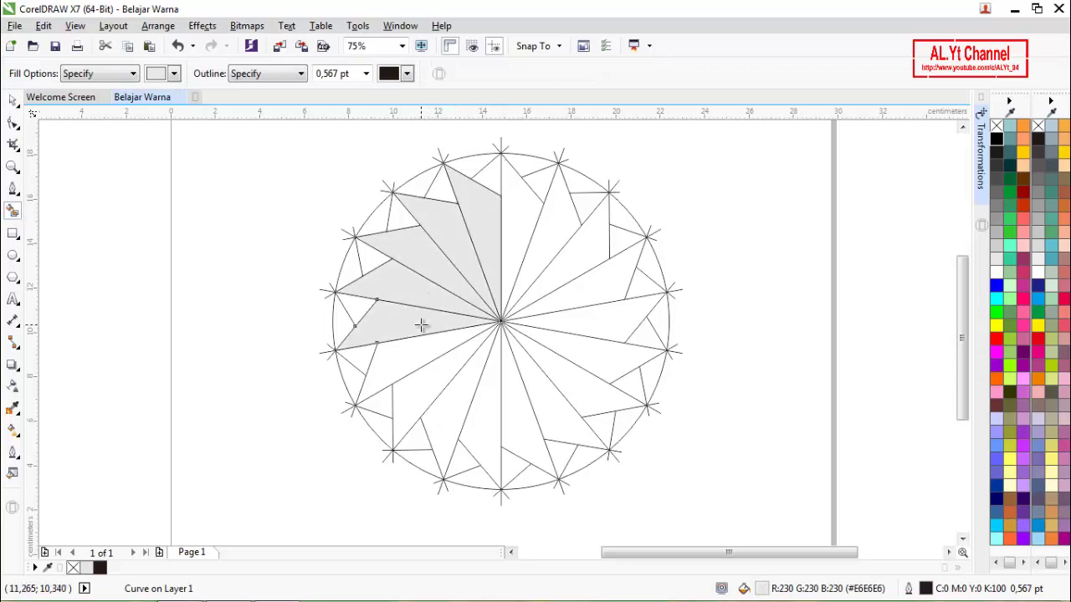
left_click(434, 347)
left_click(452, 371)
left_click(470, 386)
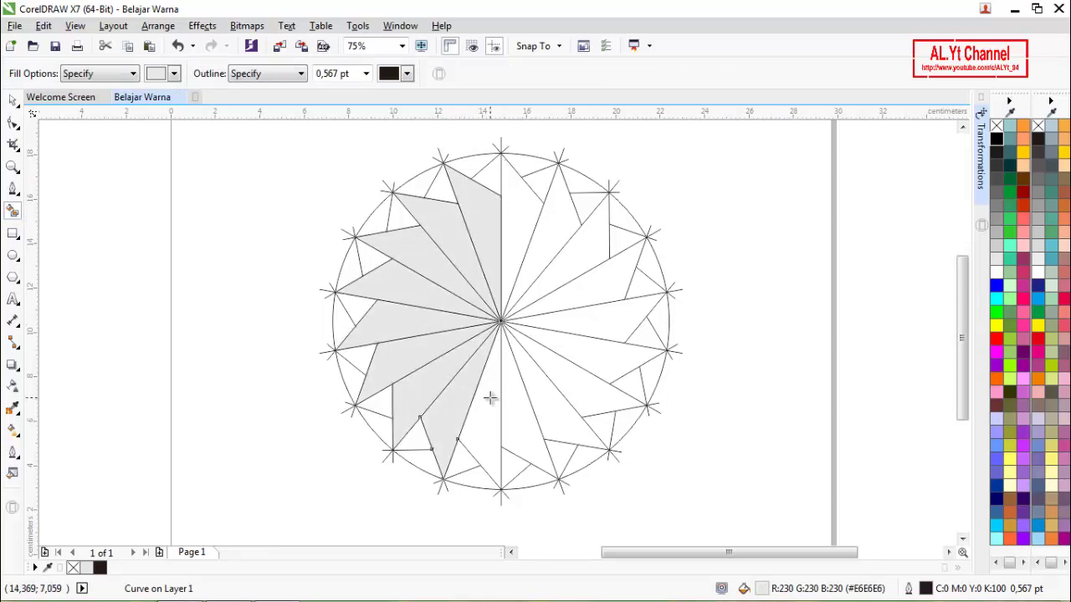
left_click(493, 398)
left_click(516, 400)
left_click(542, 392)
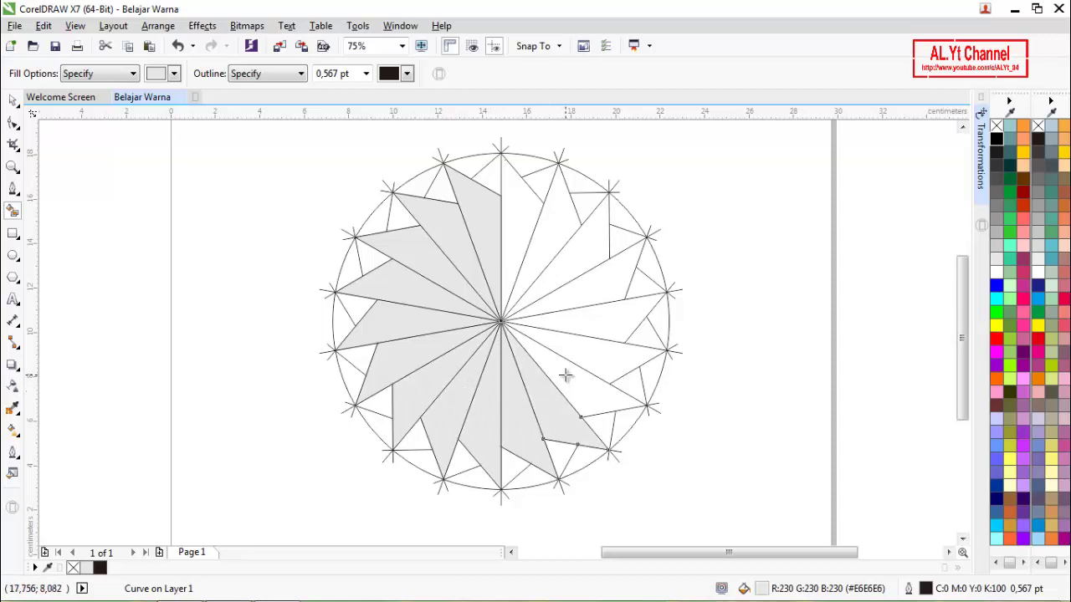
left_click(568, 373)
left_click(579, 354)
left_click(588, 327)
left_click(586, 286)
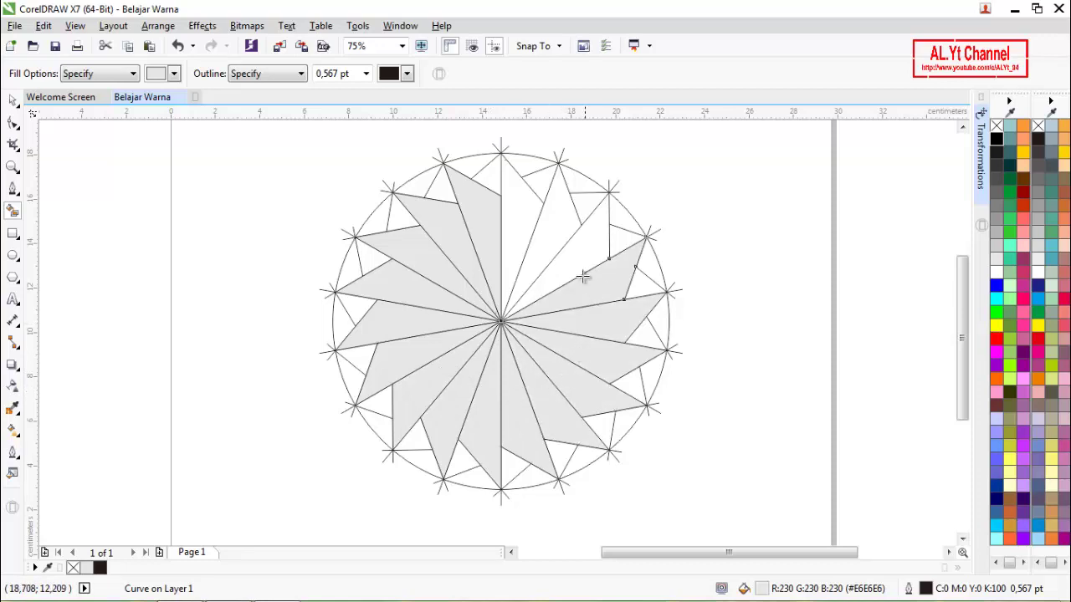
left_click(574, 256)
left_click(556, 236)
left_click(523, 228)
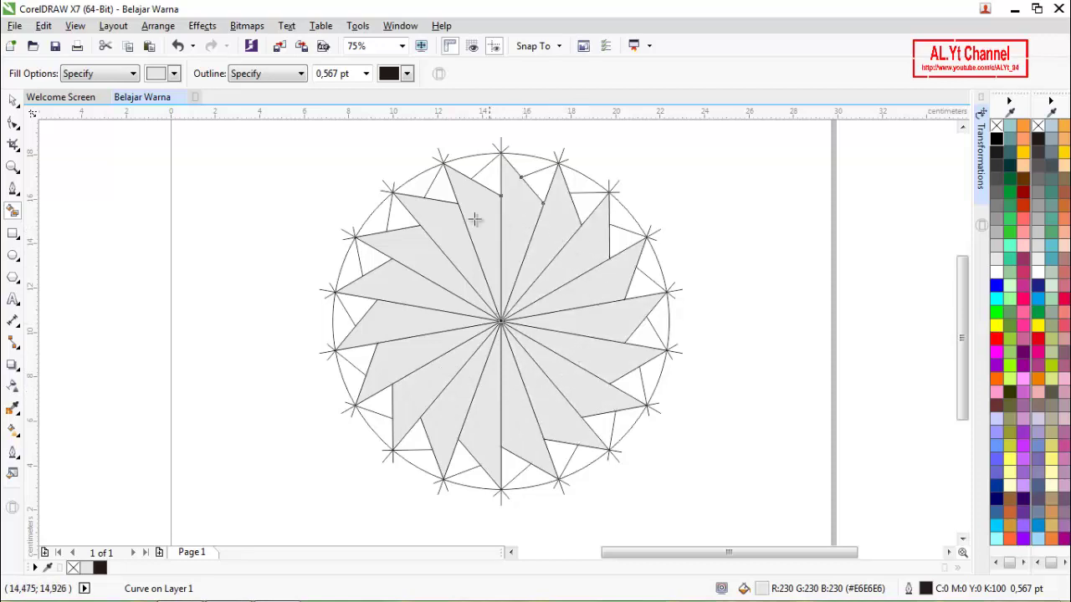
Use Smart Fill to fill the eighteen small triangles between the blade tips with a darker grey (#CCCCCC).
left_click(174, 73)
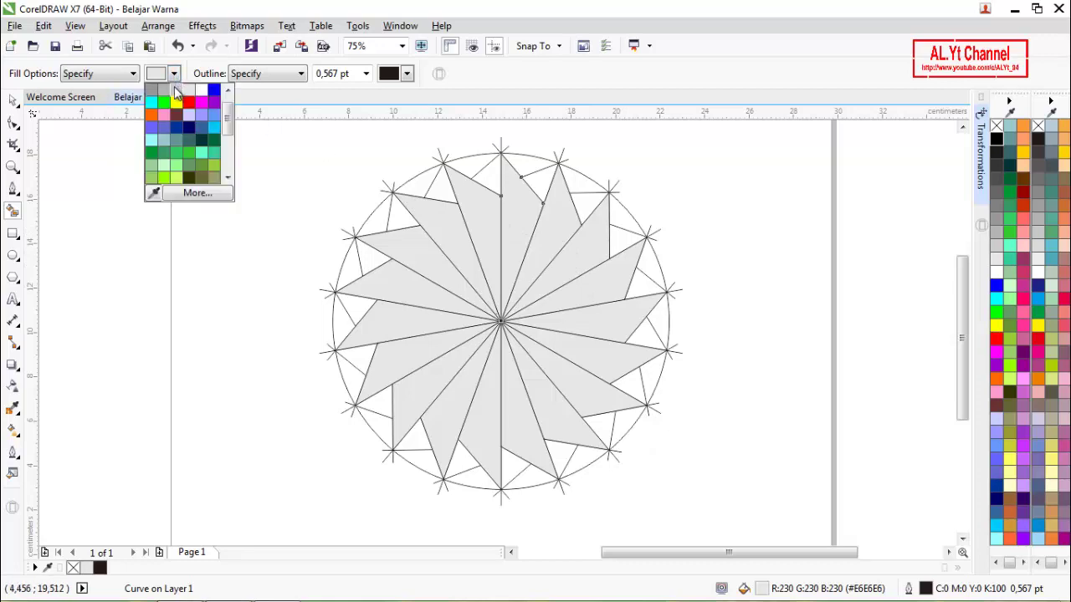
left_click(175, 88)
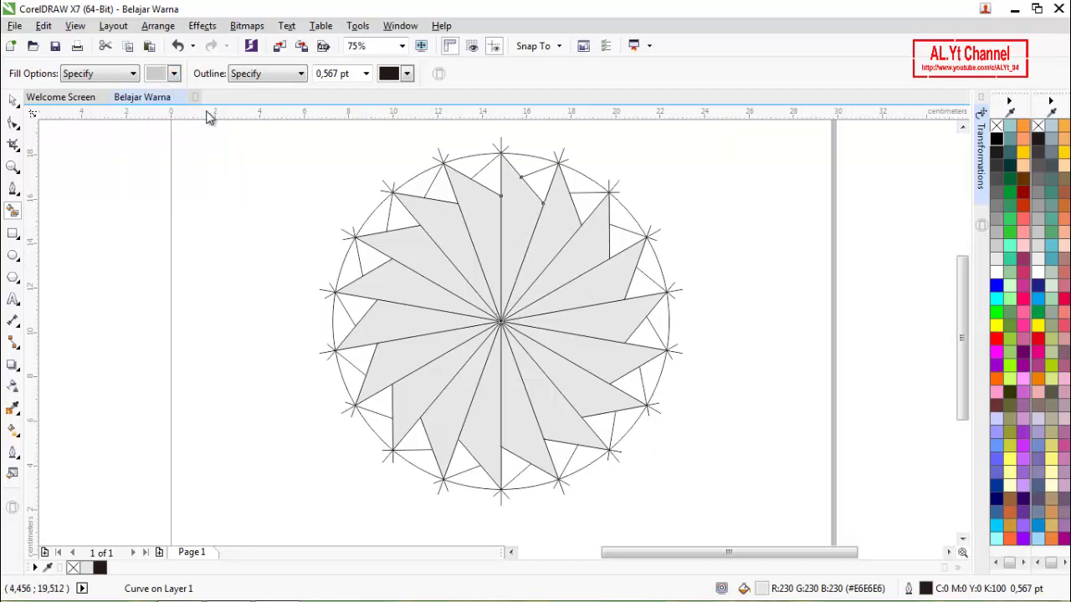
left_click(540, 185)
left_click(488, 179)
left_click(438, 192)
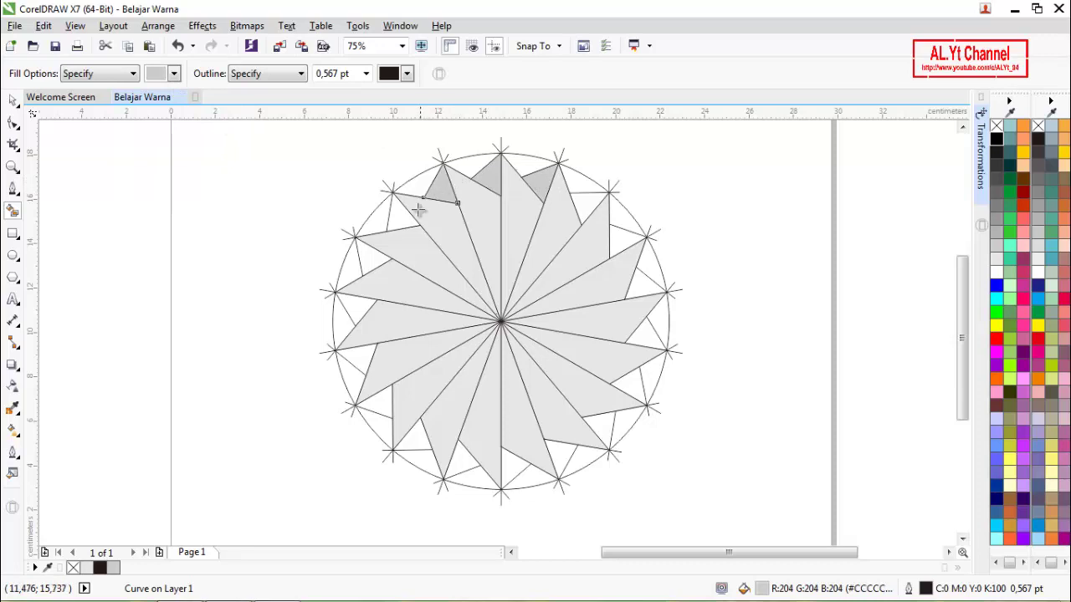
left_click(402, 217)
left_click(372, 253)
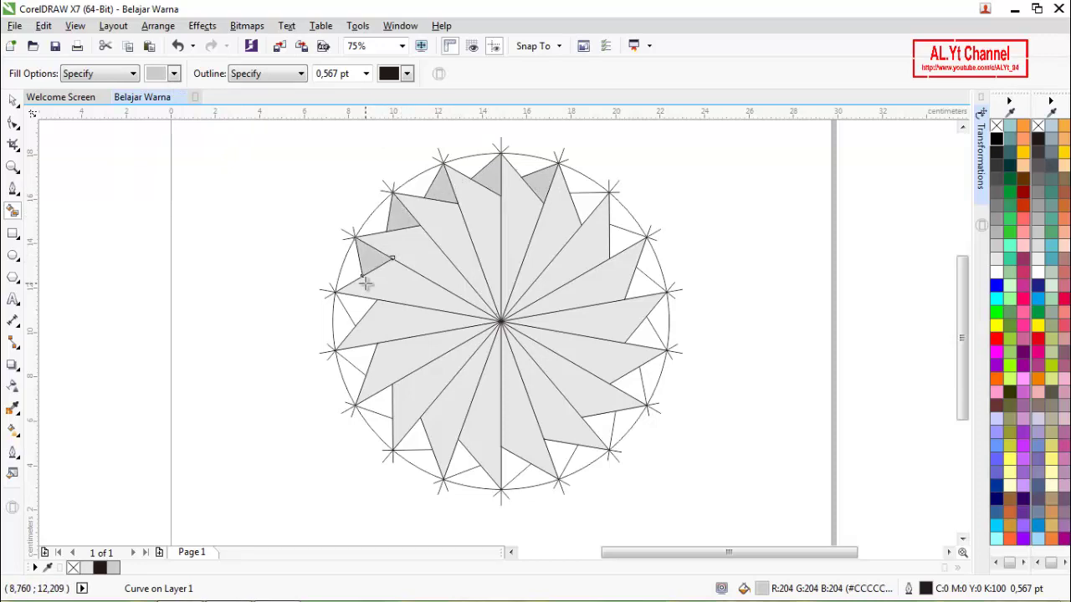
left_click(352, 309)
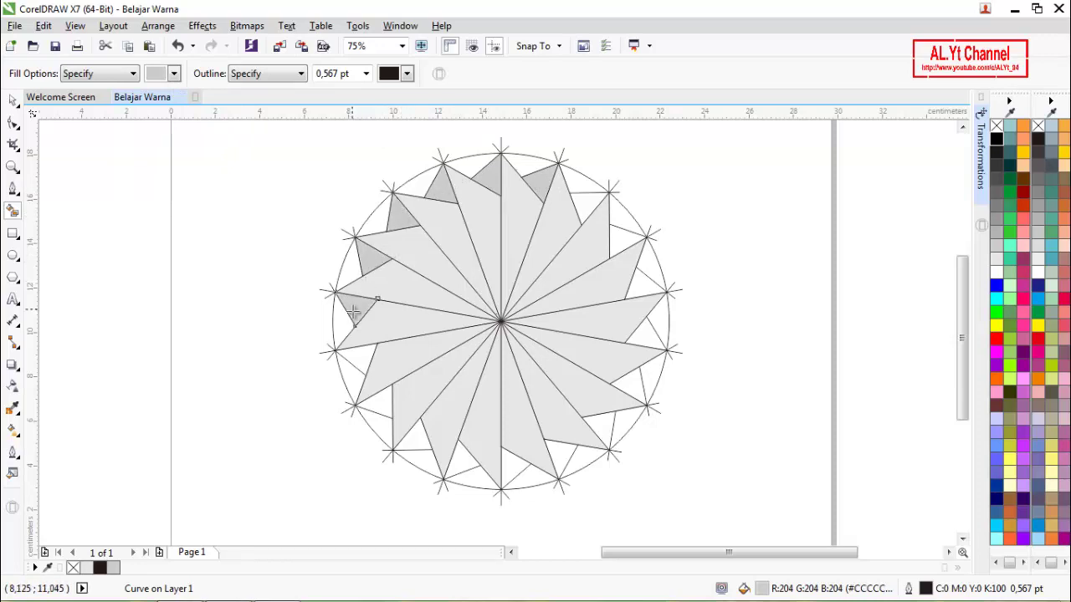
left_click(355, 355)
left_click(384, 407)
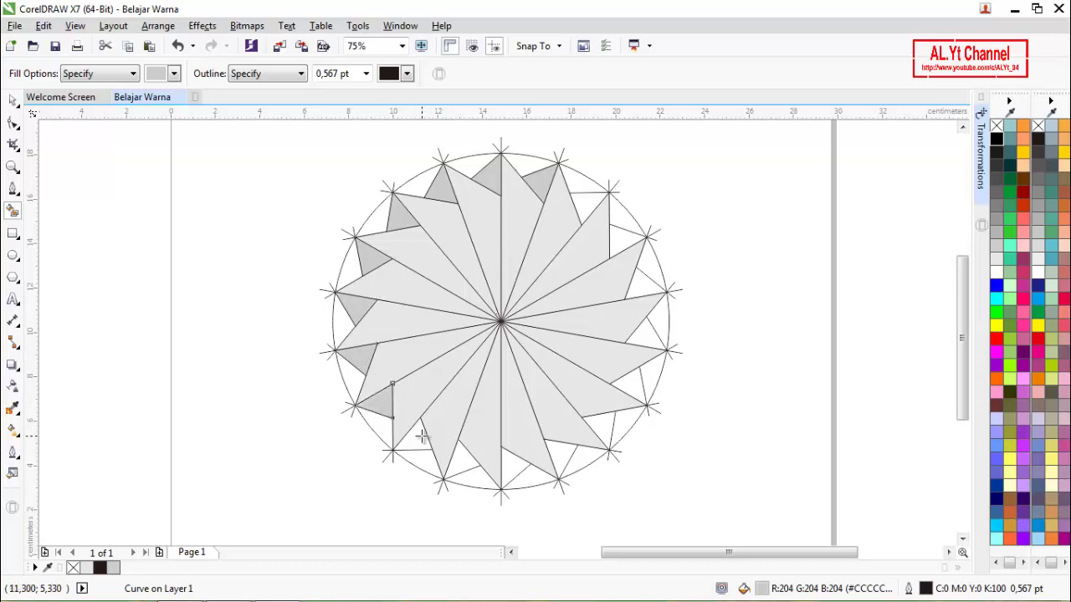
left_click(420, 436)
left_click(460, 458)
left_click(509, 466)
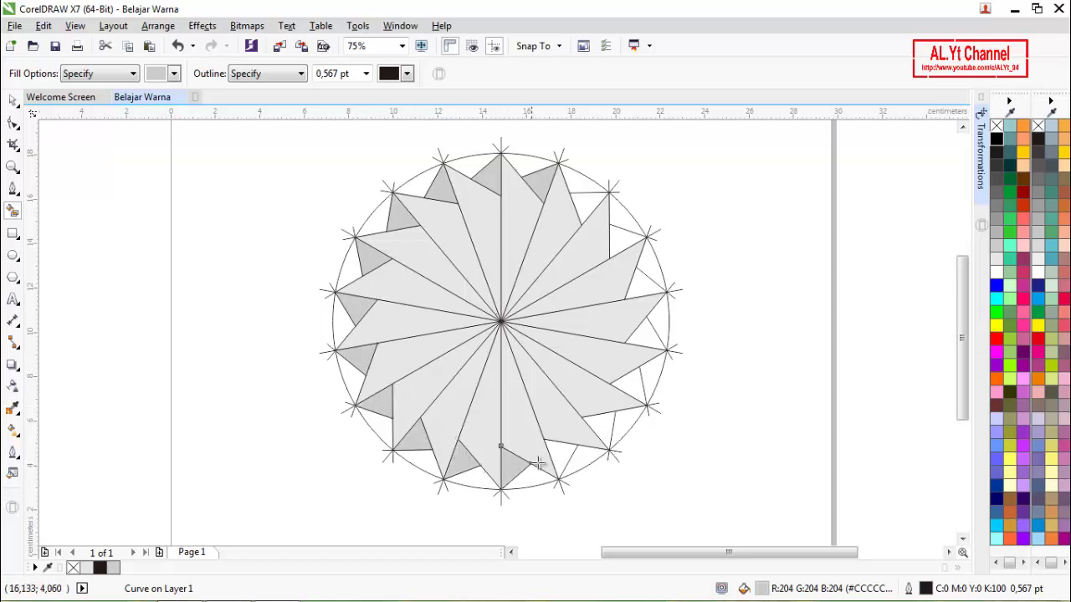
left_click(558, 456)
left_click(602, 429)
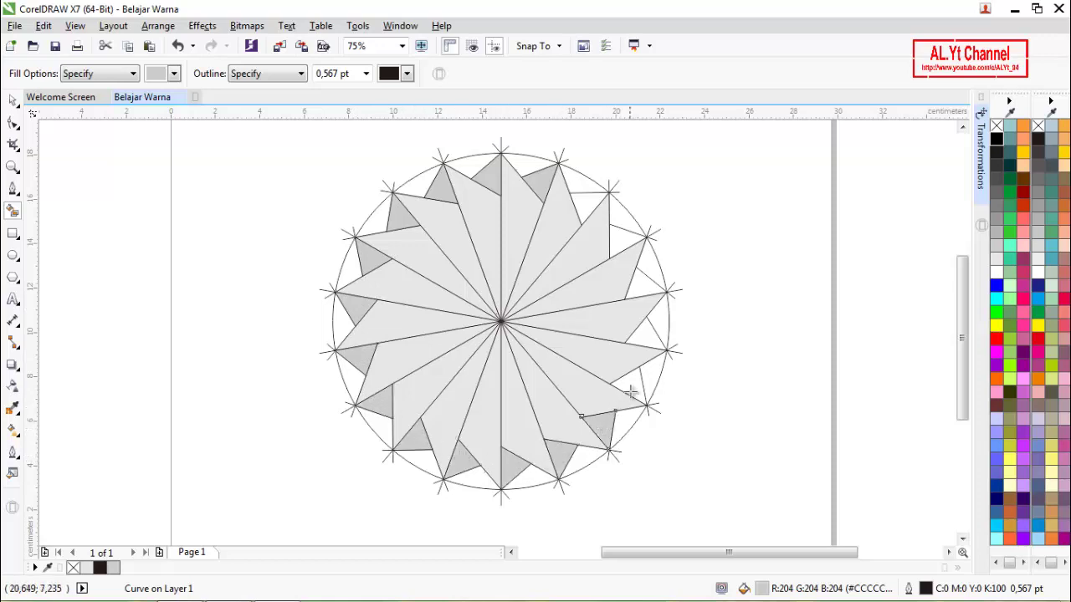
left_click(633, 382)
left_click(640, 338)
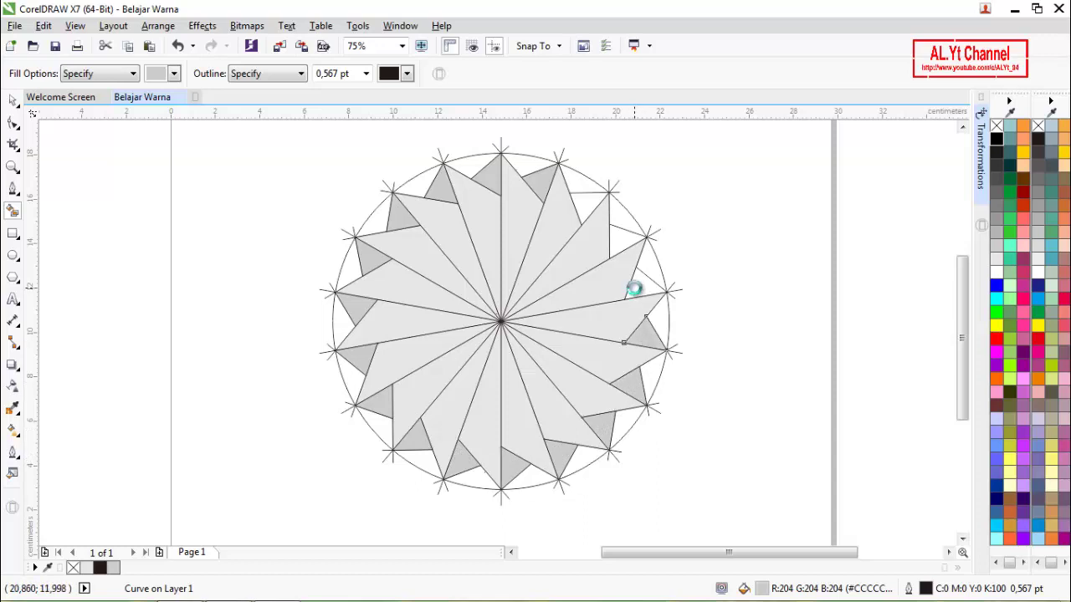
left_click(634, 289)
left_click(622, 242)
left_click(586, 205)
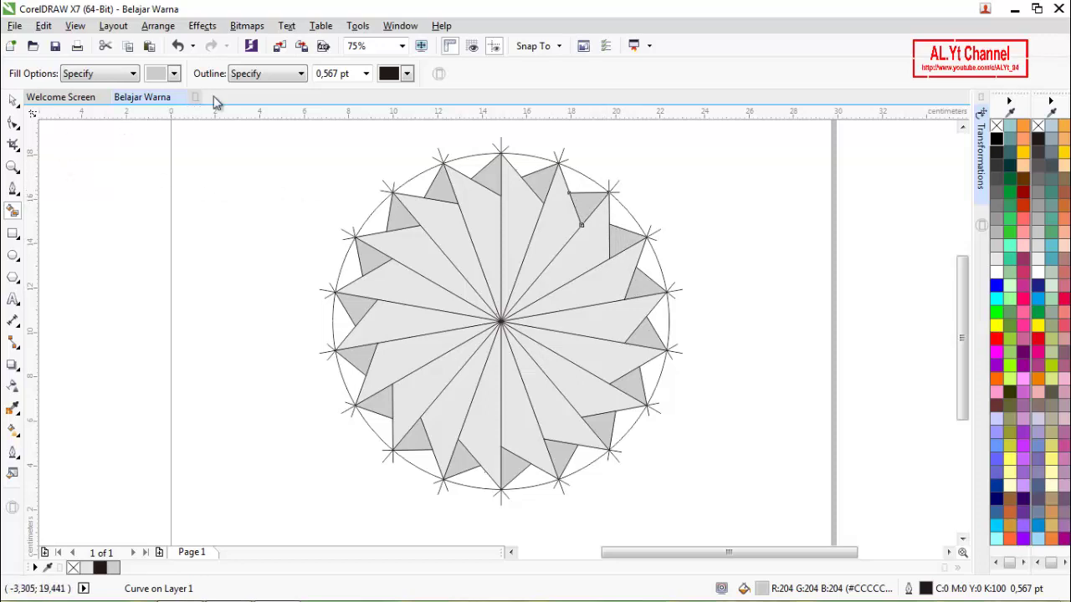
Use Smart Fill to fill the eighteen outer gaps between the blade edges and the circle with medium grey (#999999).
left_click(172, 75)
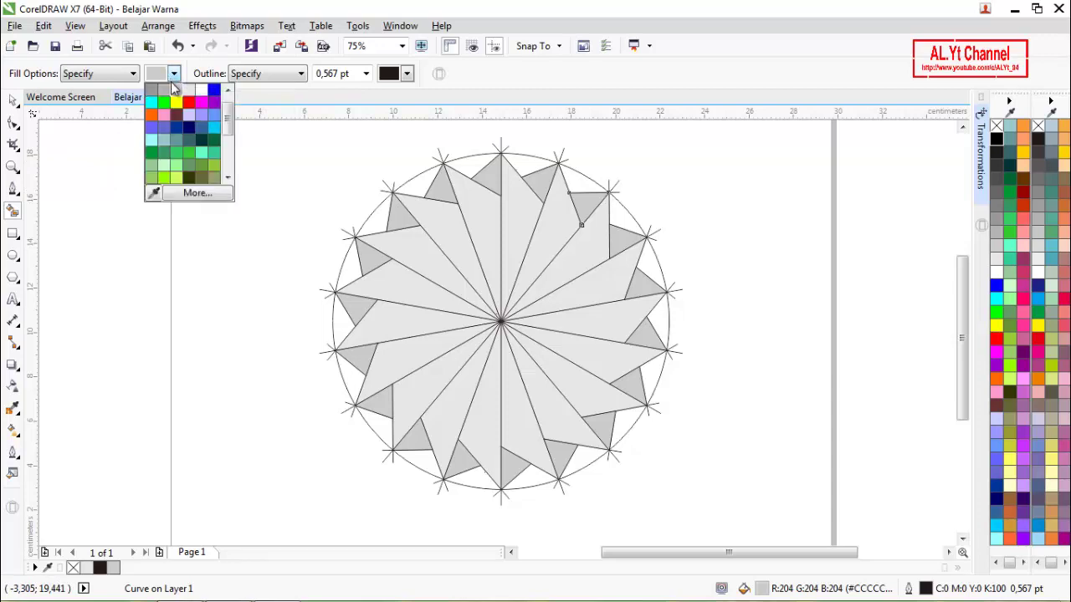
left_click(151, 89)
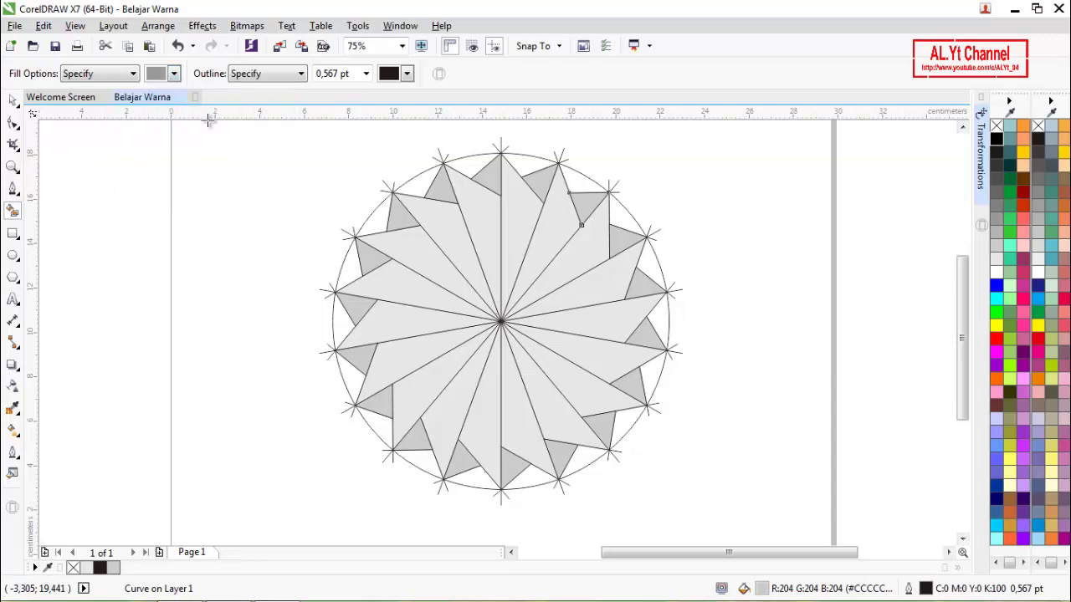
left_click(525, 167)
left_click(473, 163)
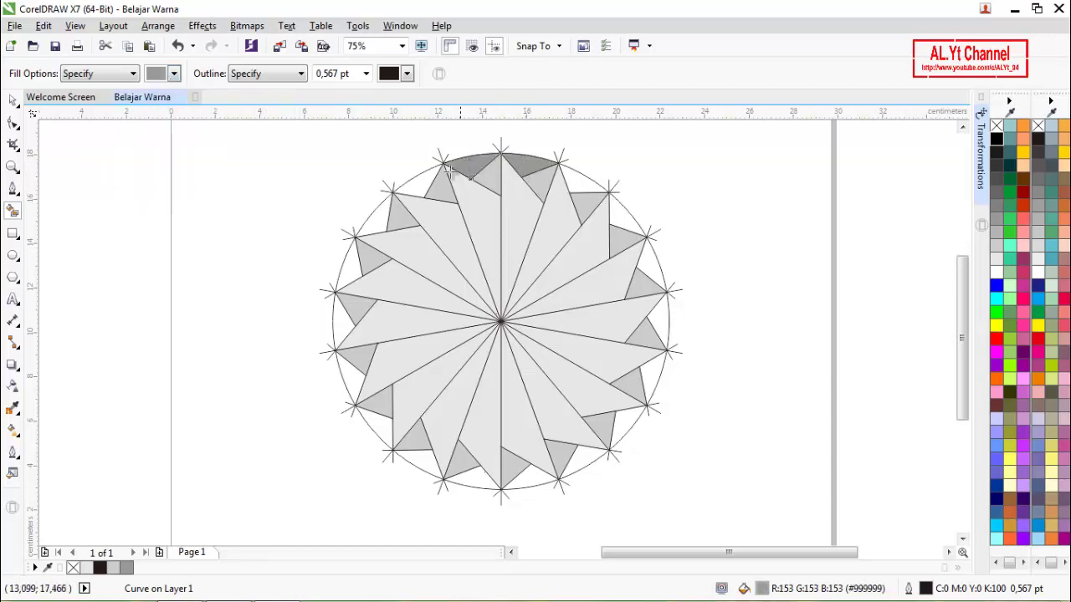
left_click(428, 180)
left_click(380, 217)
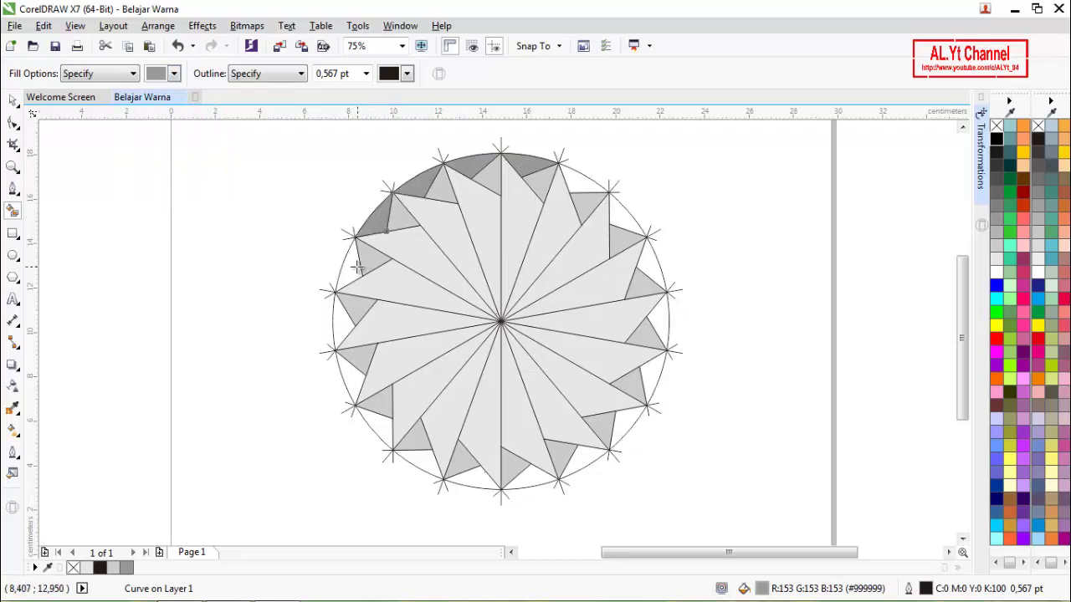
left_click(357, 269)
left_click(347, 328)
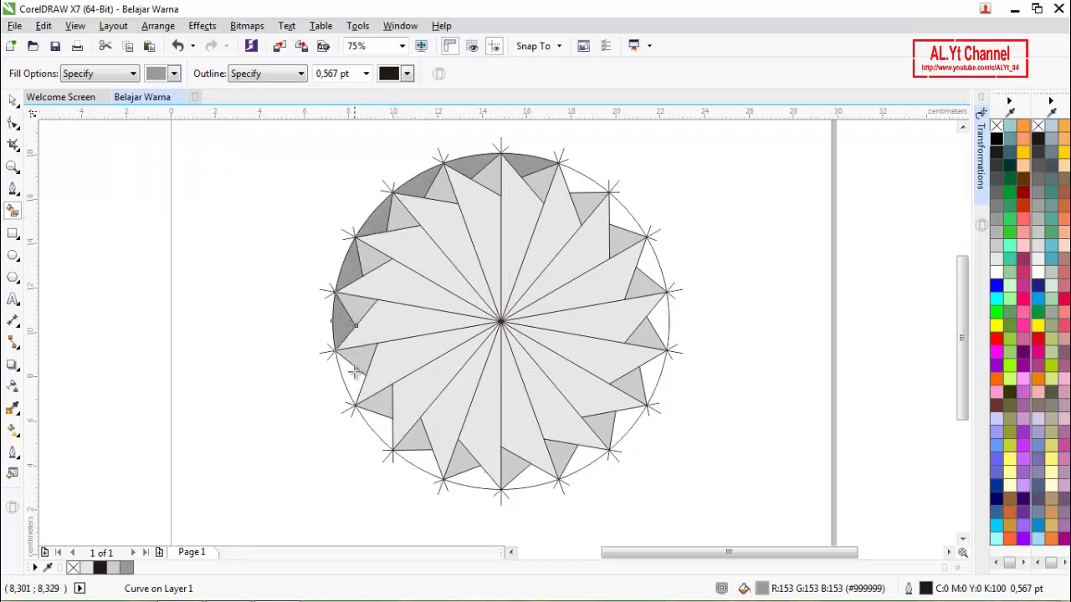
left_click(354, 373)
left_click(378, 427)
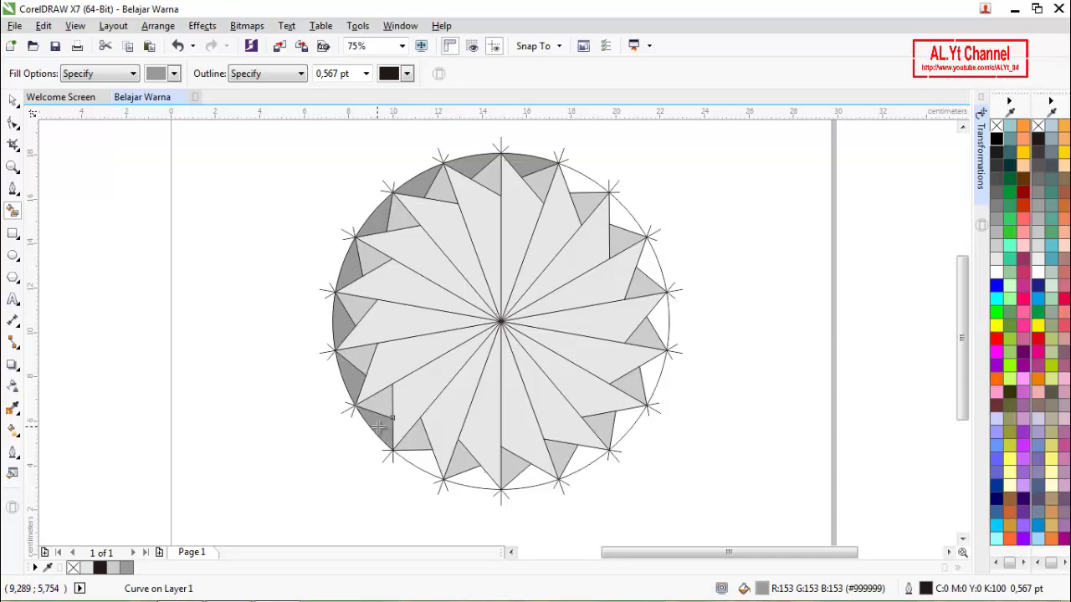
left_click(417, 462)
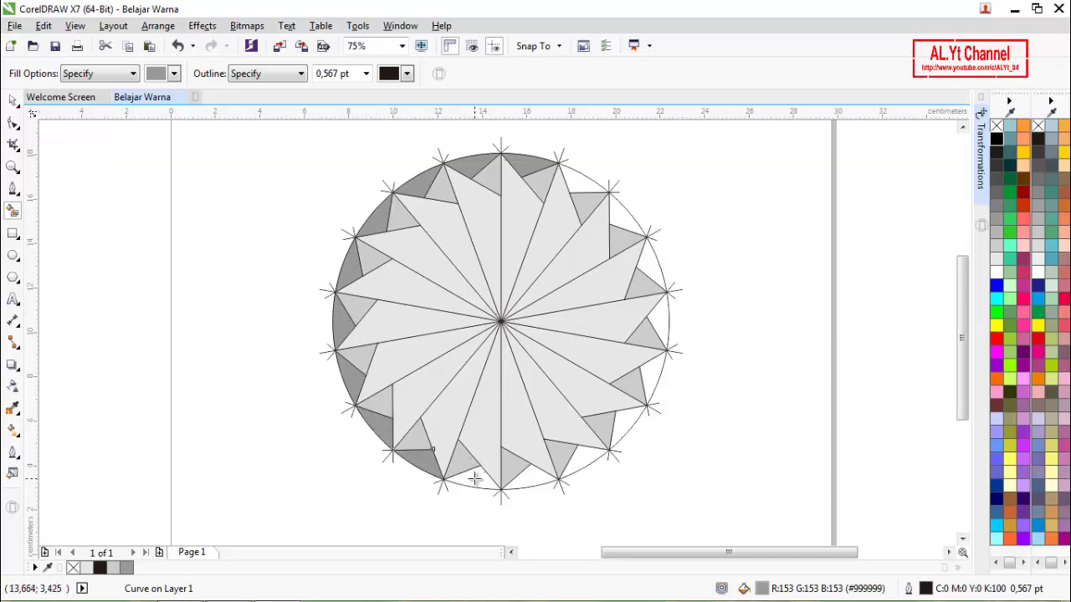
left_click(474, 480)
left_click(524, 479)
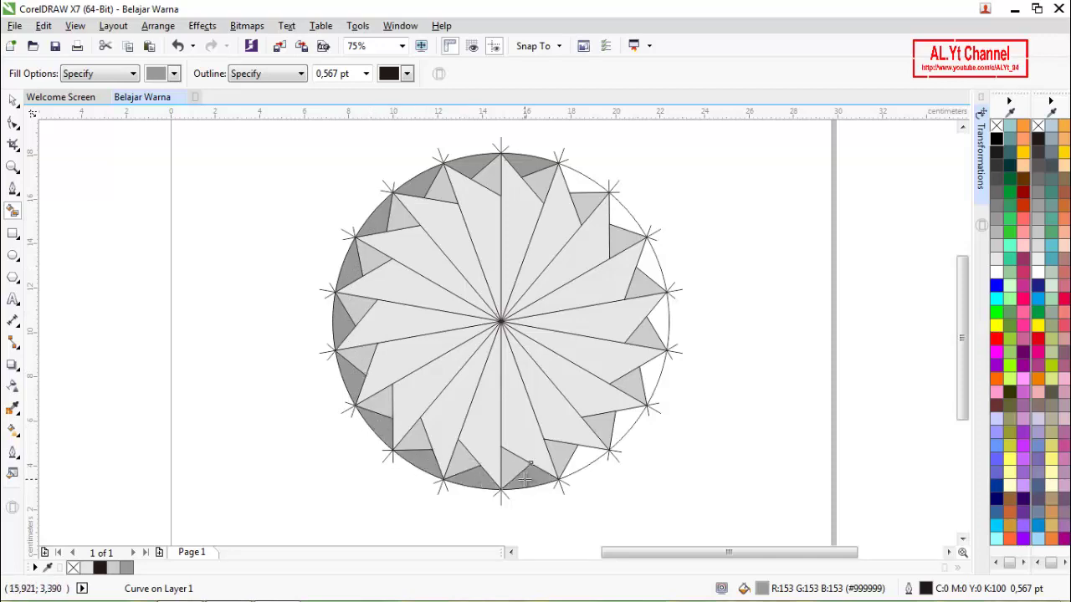
left_click(582, 455)
left_click(625, 423)
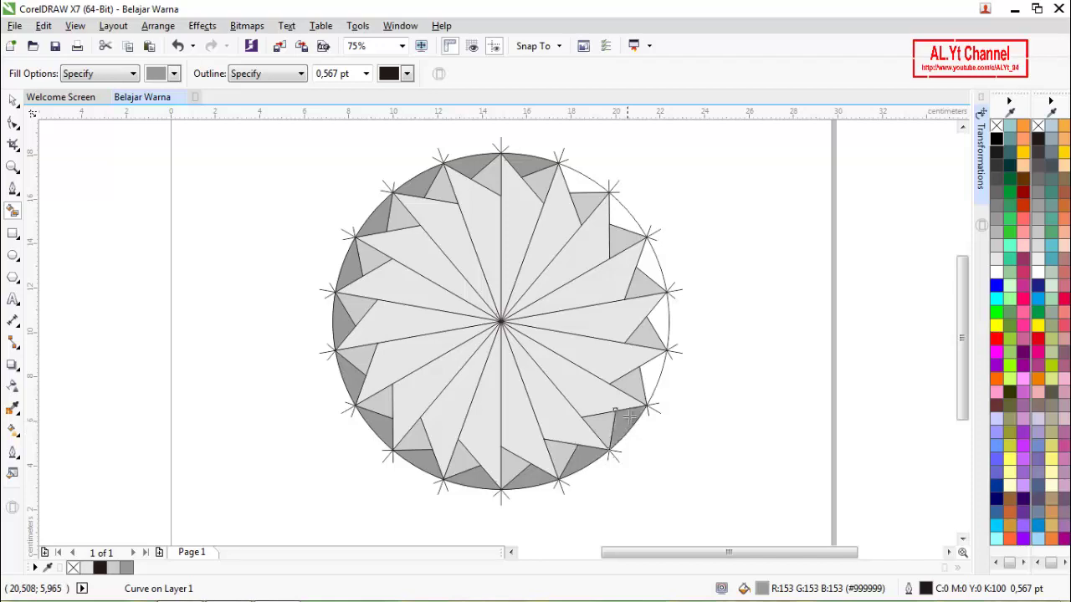
left_click(652, 377)
left_click(661, 323)
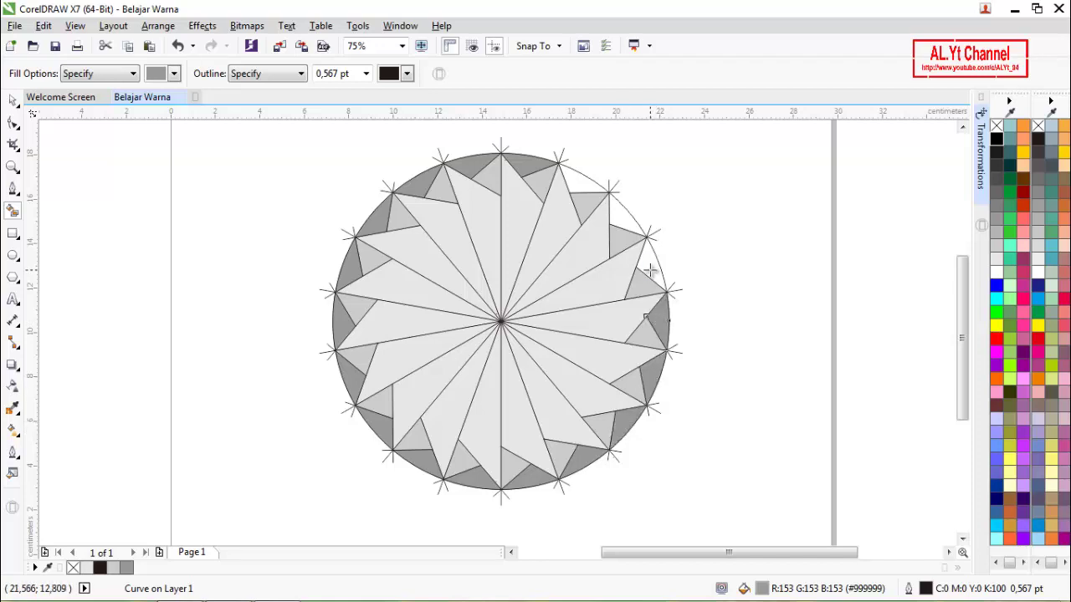
left_click(650, 269)
left_click(616, 222)
left_click(579, 185)
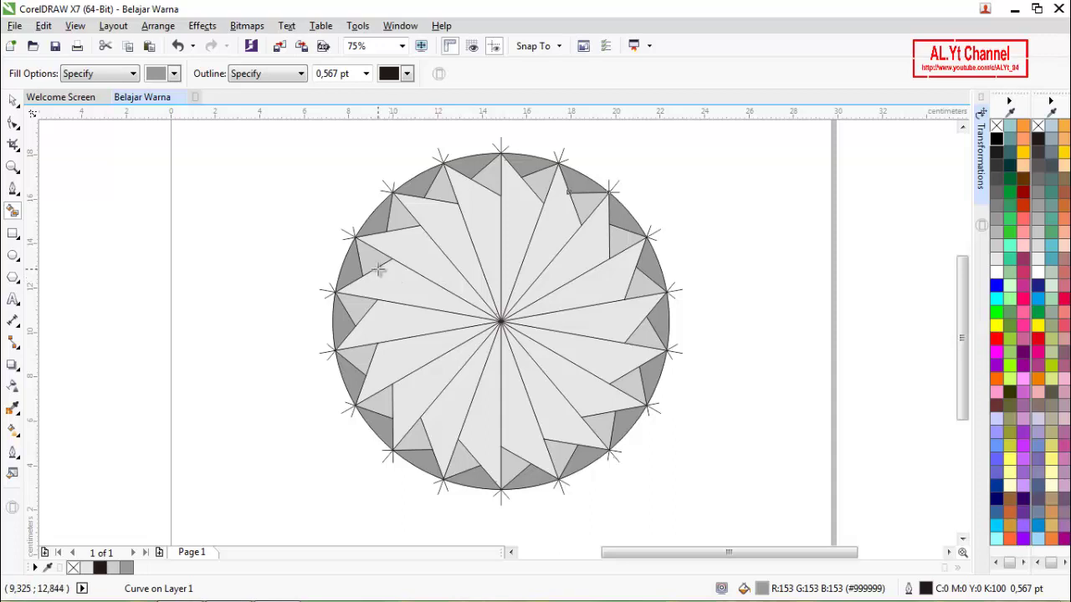
Undo all the medium grey fills in the outer gaps, and redo the one light grey triangle fill removed along with them.
key("ctrl+z")
key("ctrl+z")
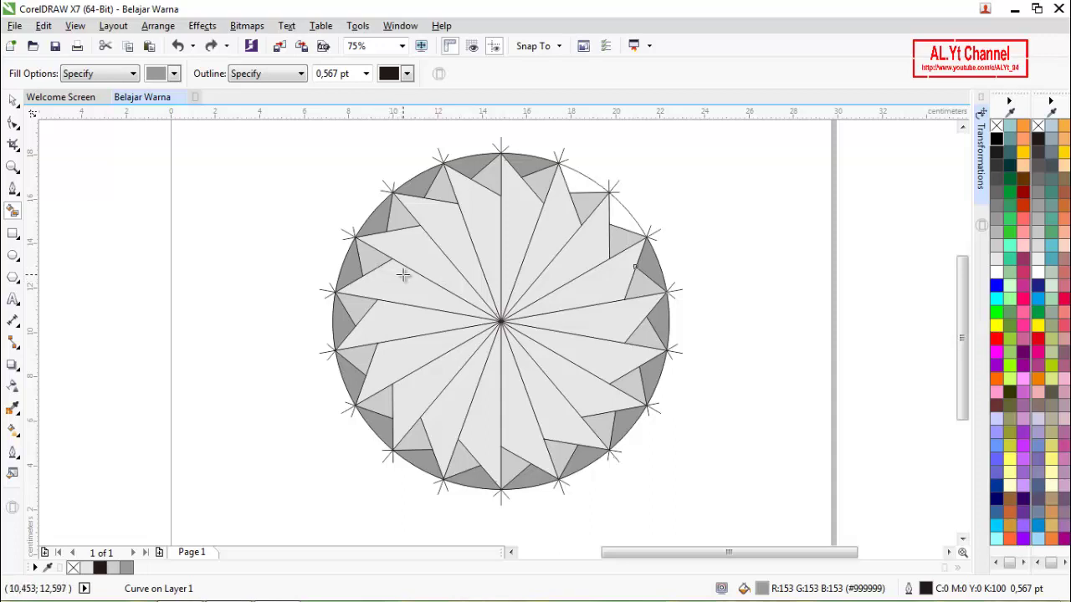
key("ctrl+z")
key("ctrl+z")
key("ctrl+z")
key("ctrl+z")
key("ctrl+z")
key("ctrl+z")
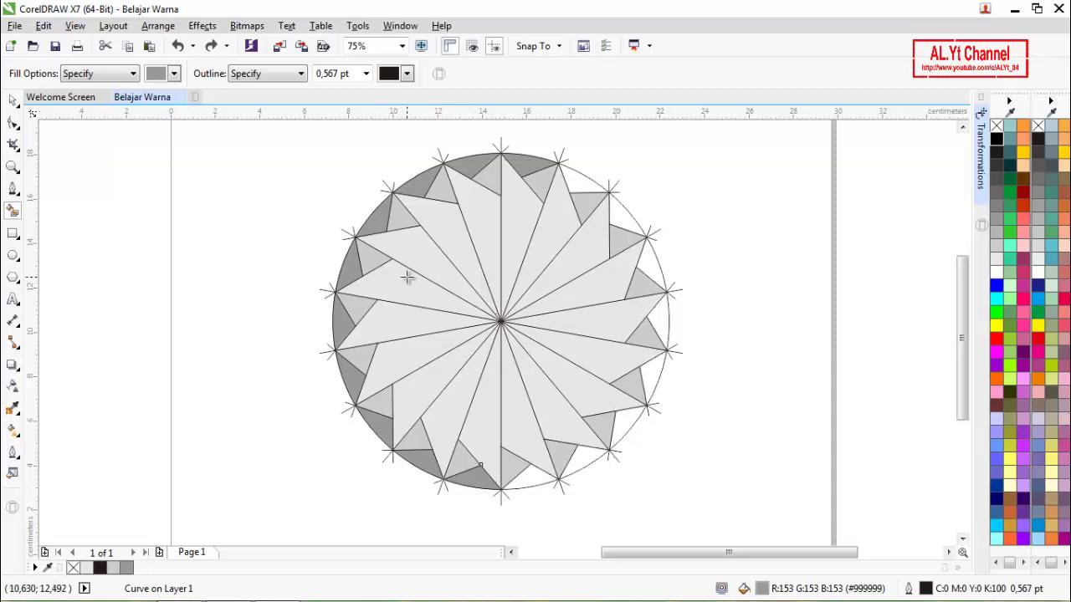
key("ctrl+z")
key("ctrl+z")
key("ctrl+z")
key("ctrl+z")
key("ctrl+z")
key("ctrl+z")
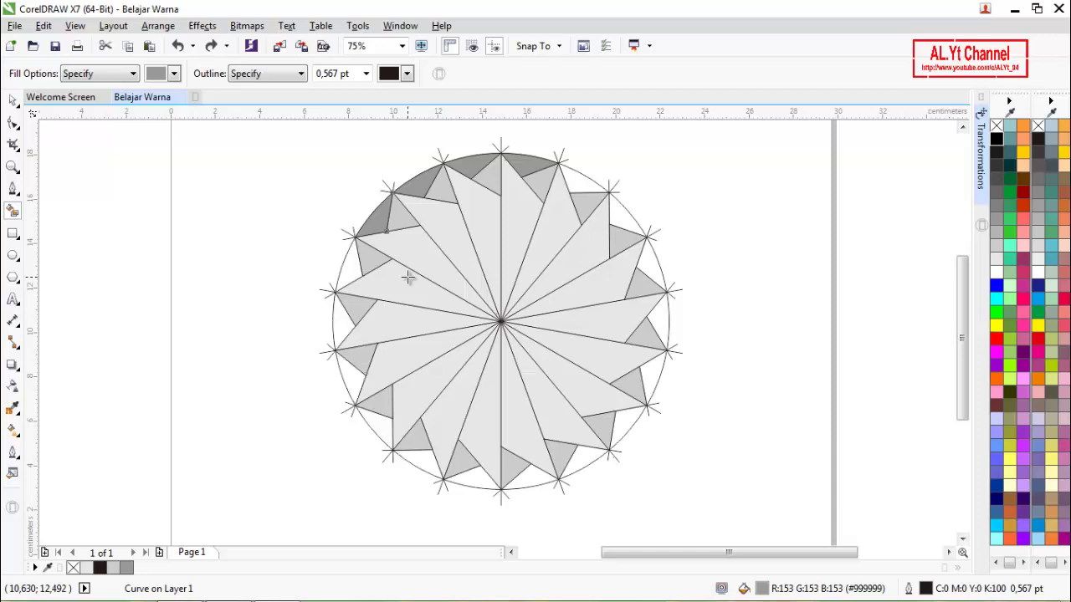
key("ctrl+z")
key("ctrl+z")
key("ctrl+z")
key("ctrl+z")
key("ctrl+z")
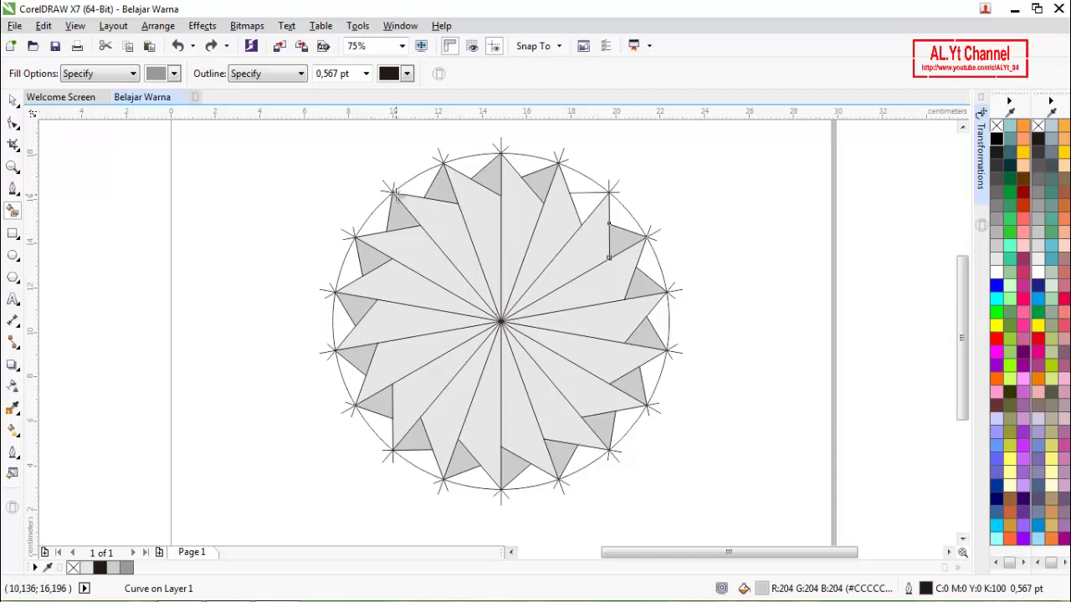
left_click(211, 46)
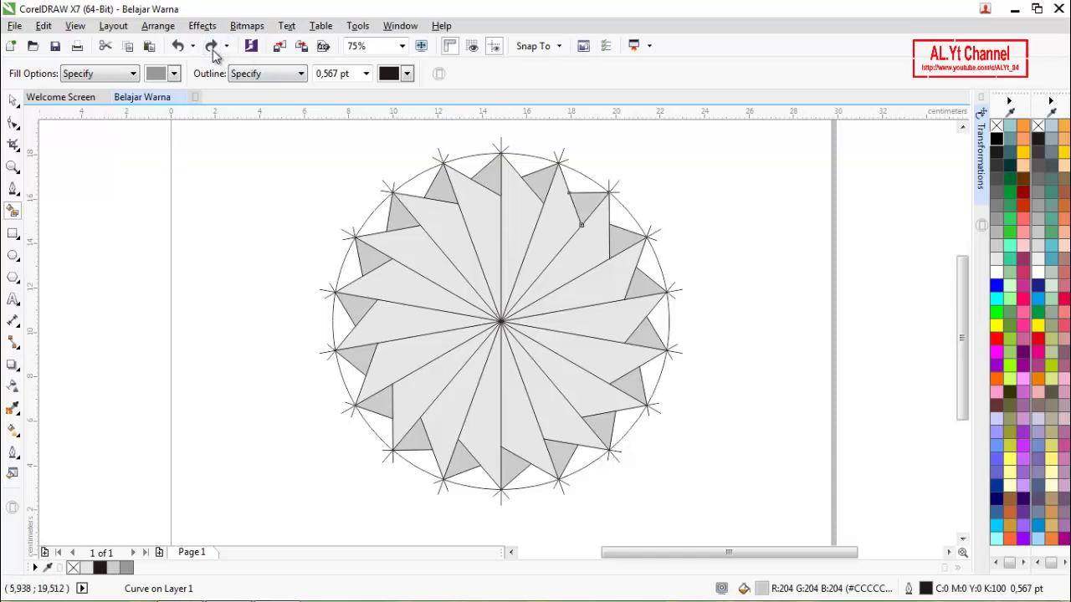
Try medium grey (#999999) with Smart Fill on six neighbouring small triangles between the blade tips.
left_click(402, 217)
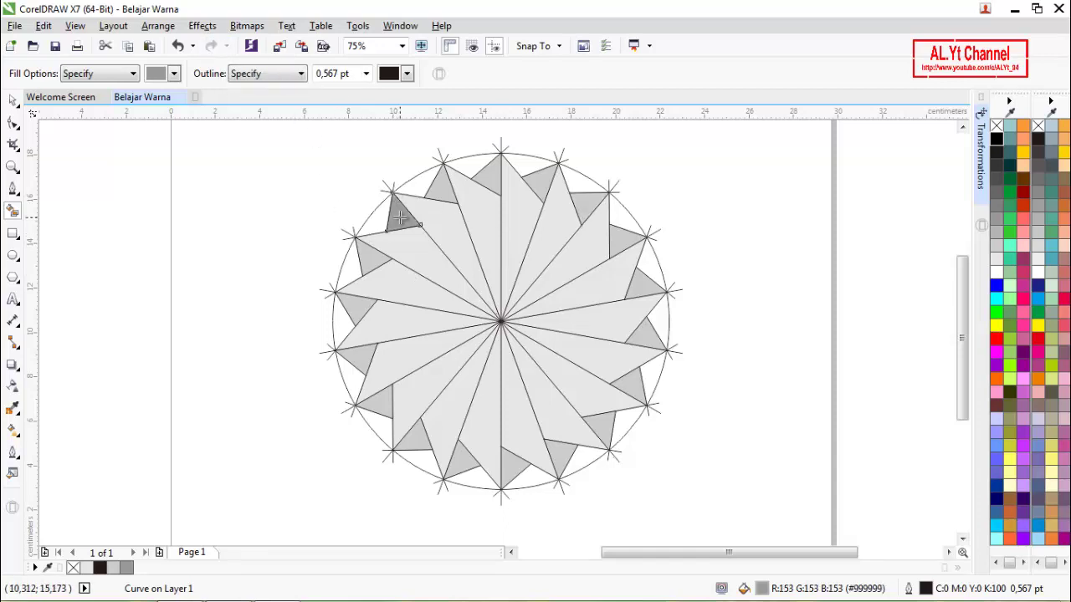
left_click(367, 258)
left_click(349, 307)
left_click(355, 355)
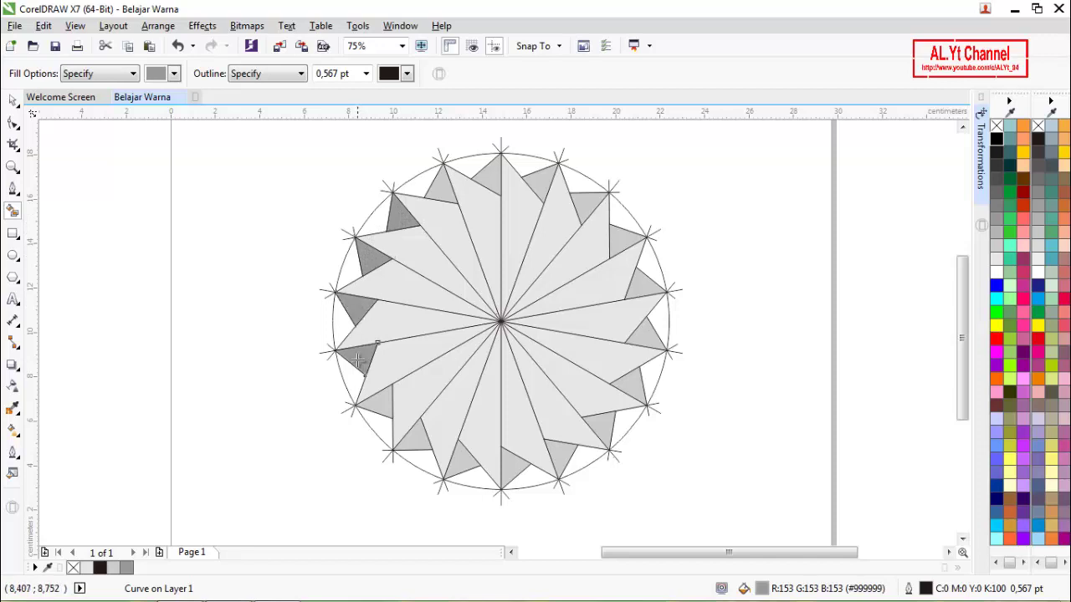
left_click(381, 406)
left_click(409, 443)
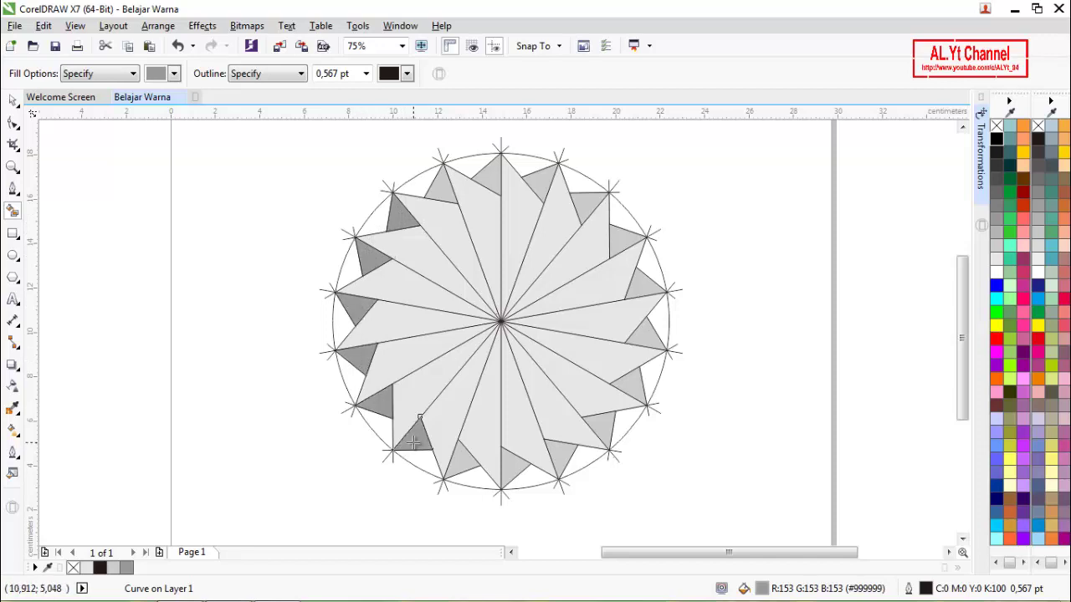
Use Smart Fill to recolour all eighteen small triangles between the blade tips black (#000000), and clear the selection.
left_click(175, 73)
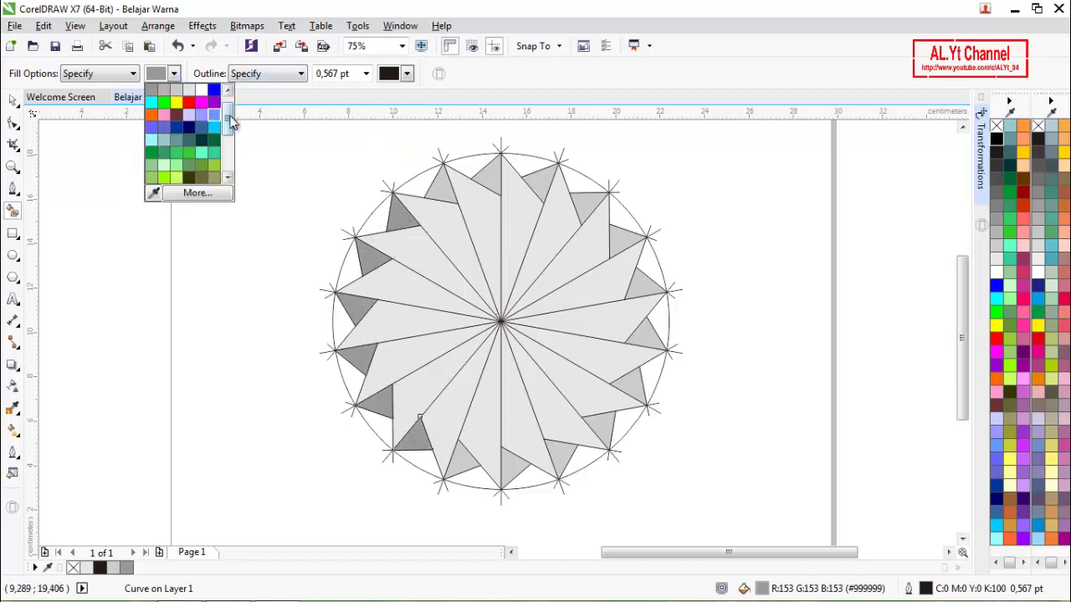
scroll(230, 120, "up", 2)
left_click(154, 92)
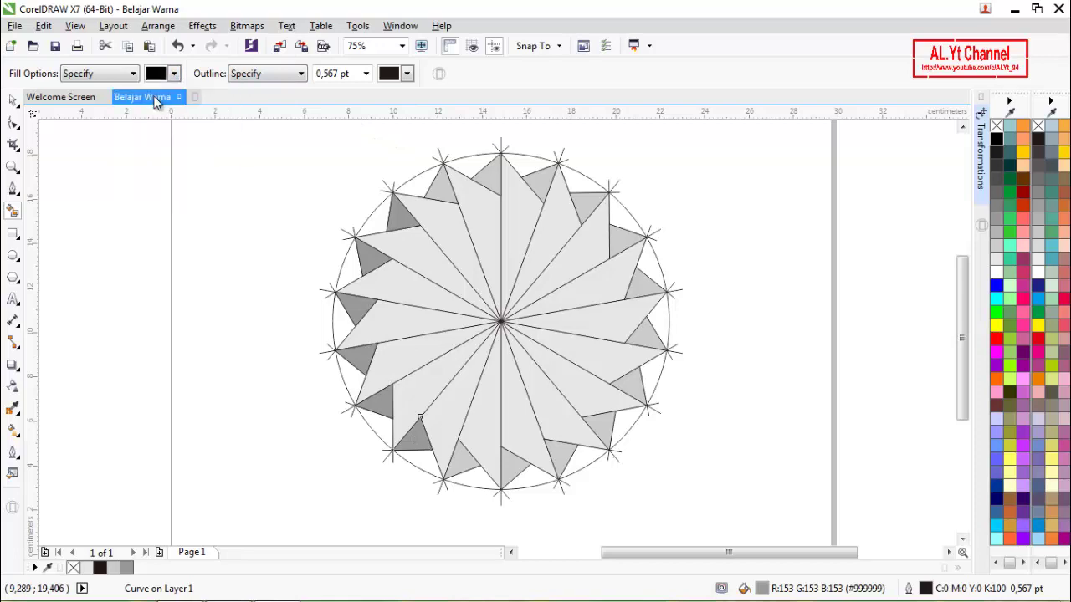
left_click(364, 357)
left_click(351, 309)
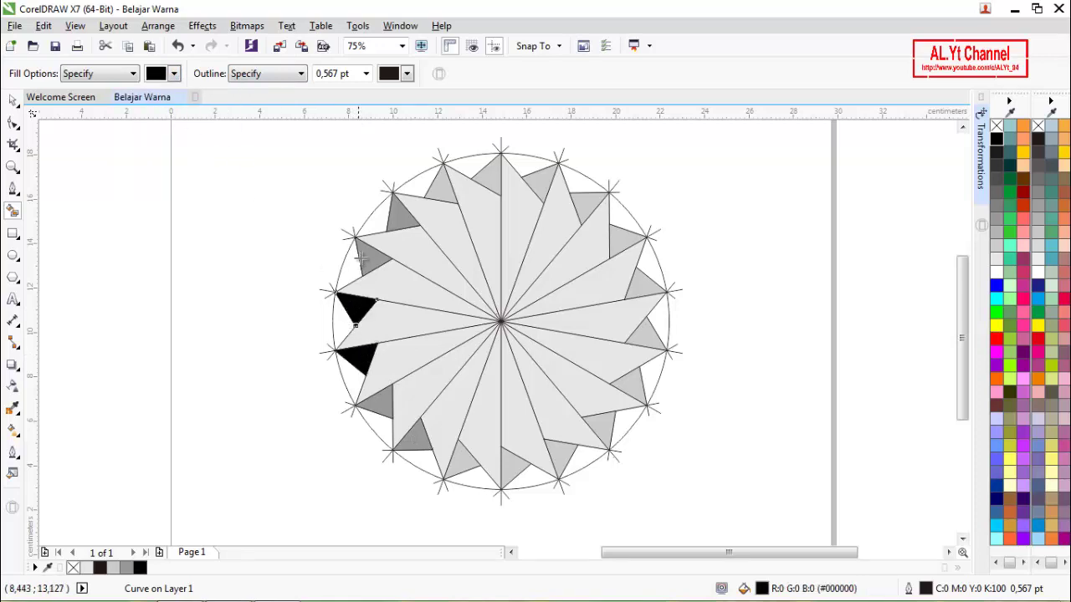
left_click(367, 259)
left_click(397, 216)
left_click(441, 186)
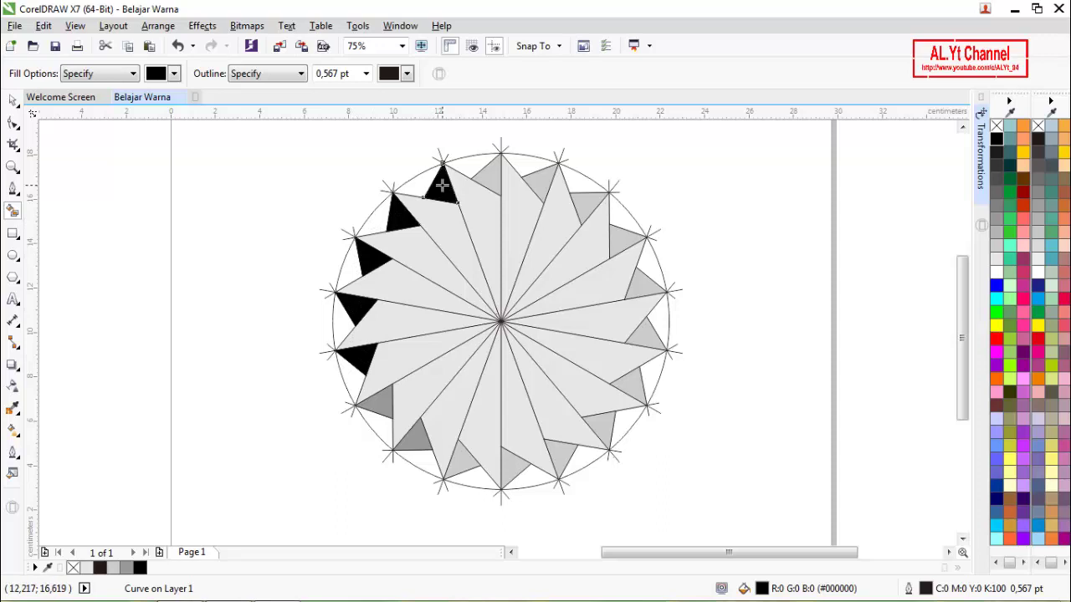
left_click(492, 174)
left_click(540, 179)
left_click(589, 204)
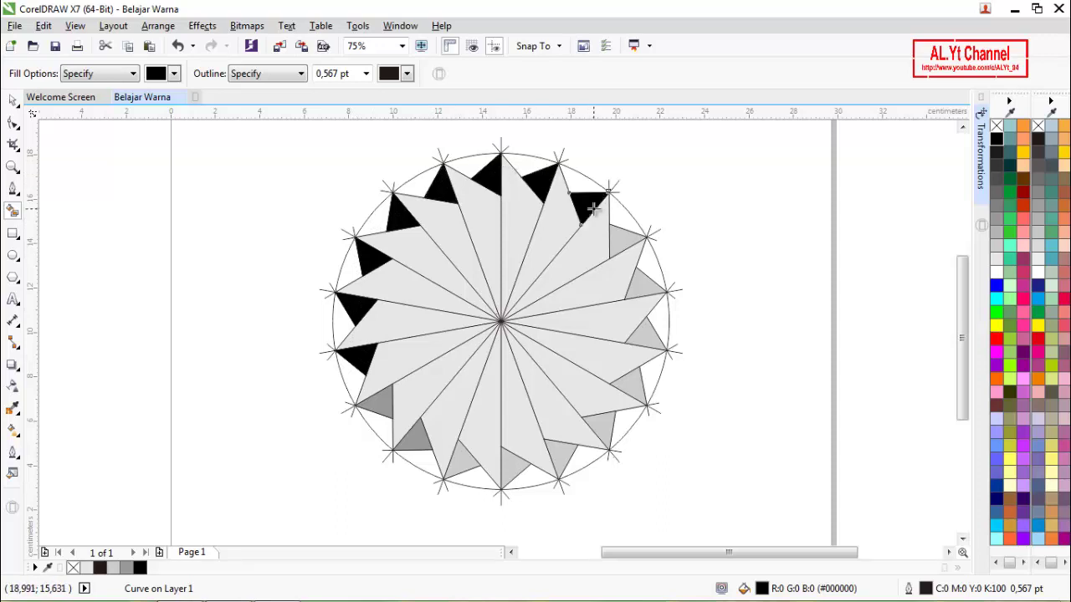
left_click(623, 241)
left_click(653, 290)
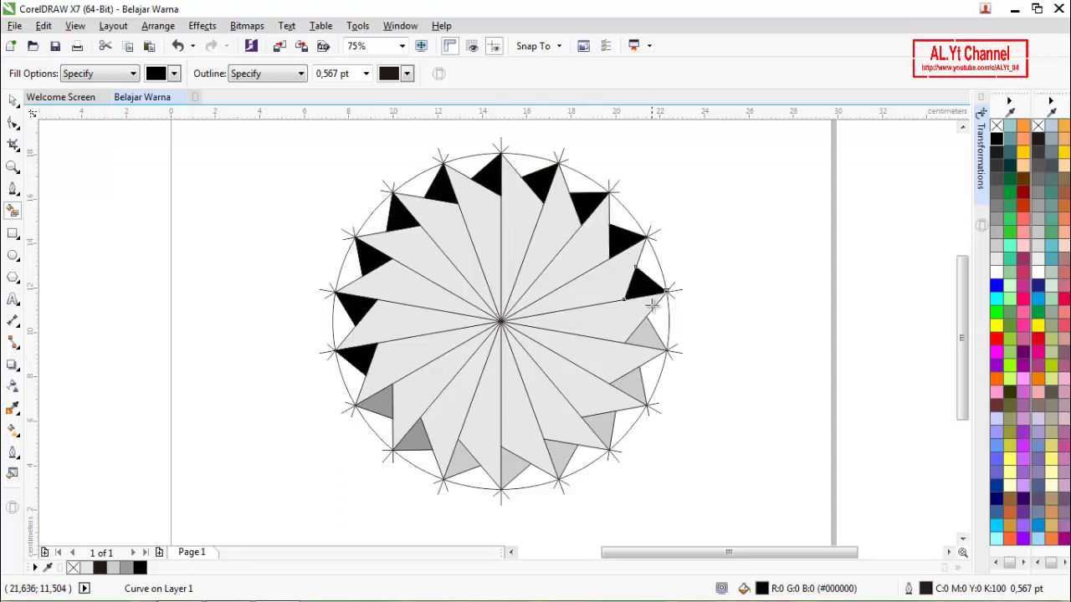
left_click(655, 335)
left_click(632, 390)
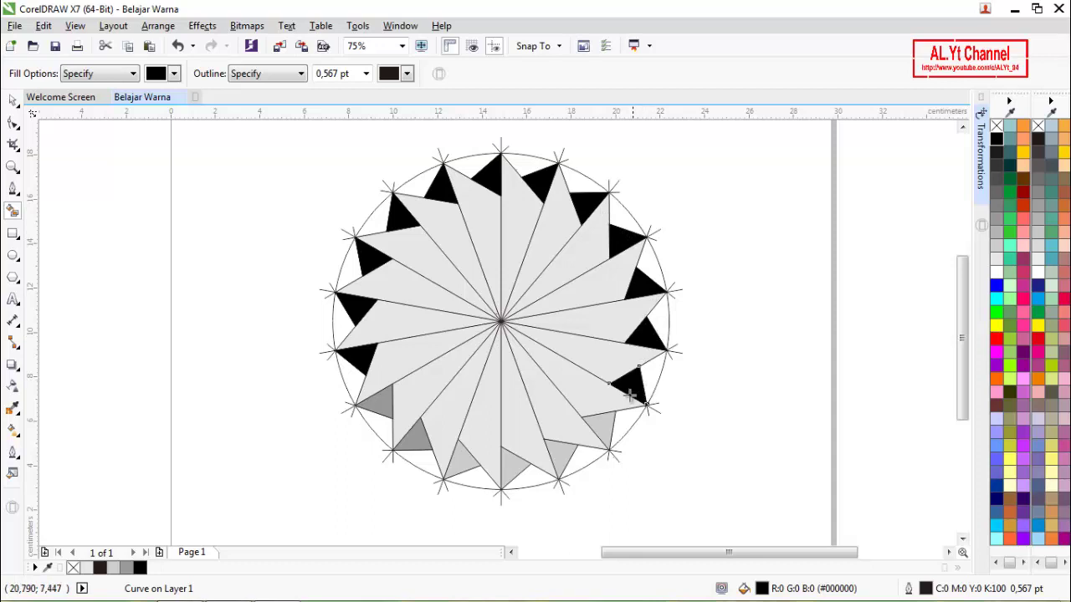
left_click(599, 426)
left_click(559, 455)
left_click(510, 468)
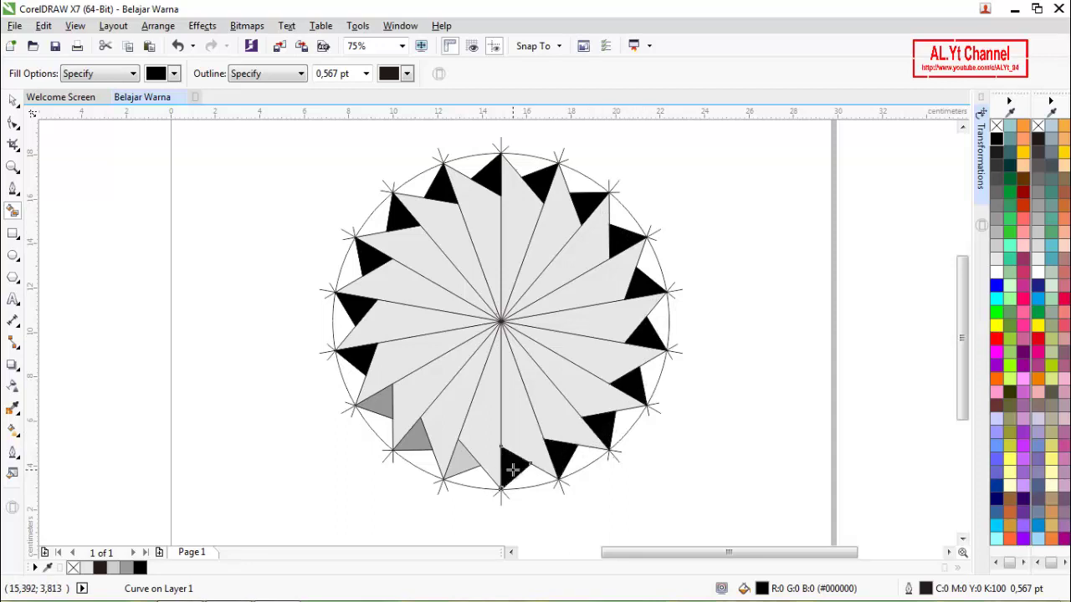
left_click(458, 467)
left_click(413, 443)
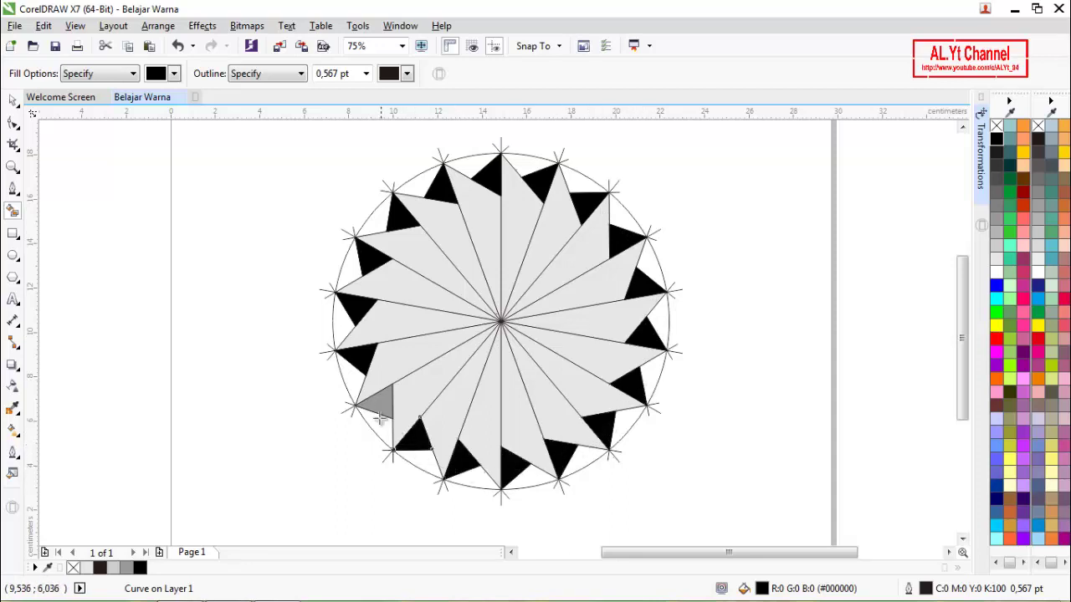
left_click(379, 406)
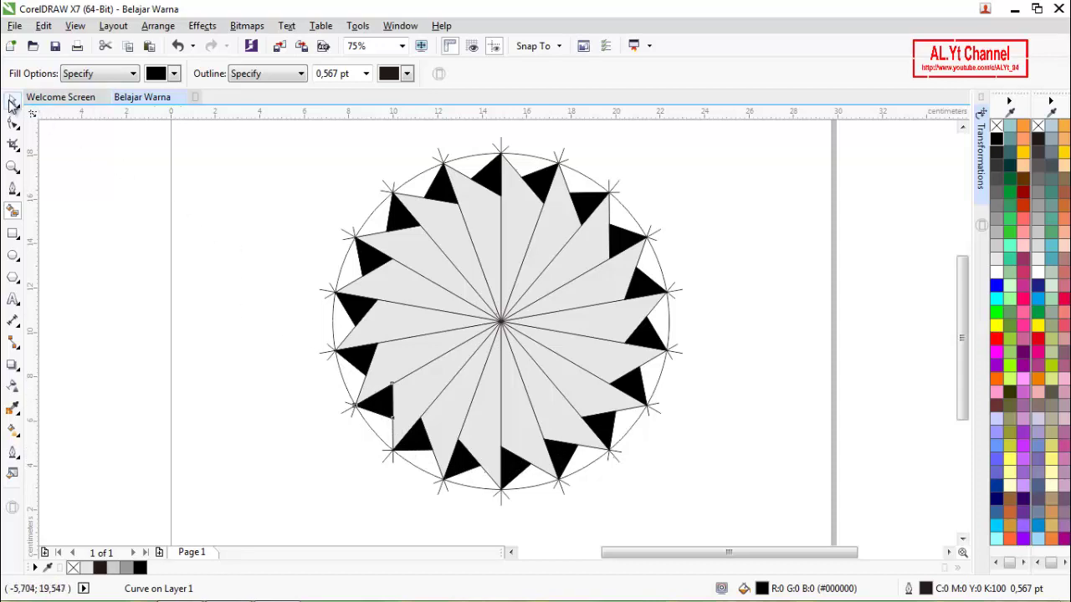
left_click(13, 100)
left_click(72, 221)
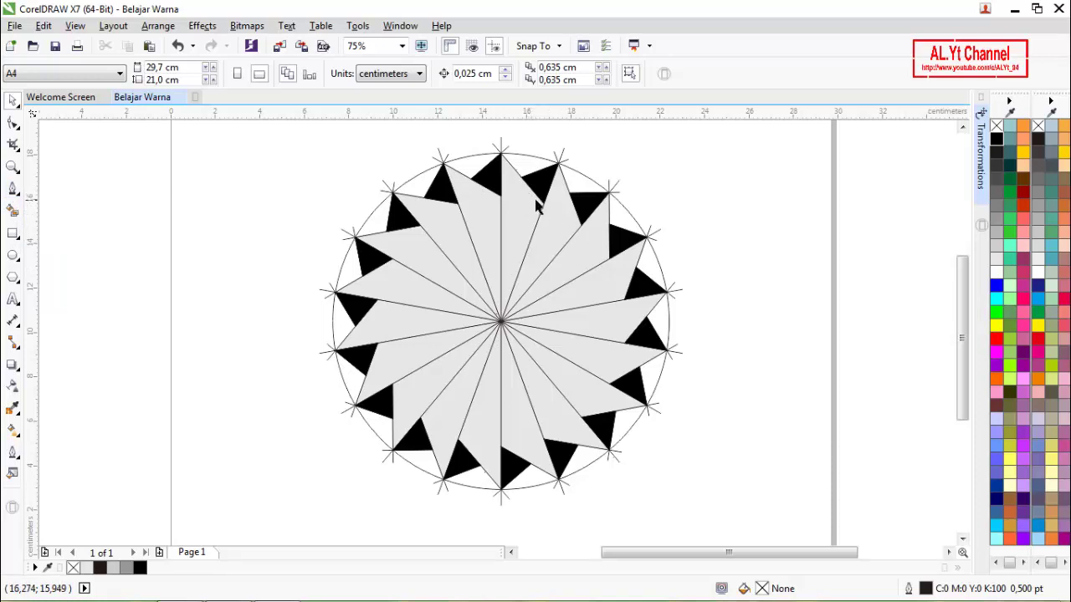
Draw a thin closed Pen shape about 3.2 by 8.3 cm from the wheel's centre to just beyond the blade tip beside the top one.
left_click(12, 189)
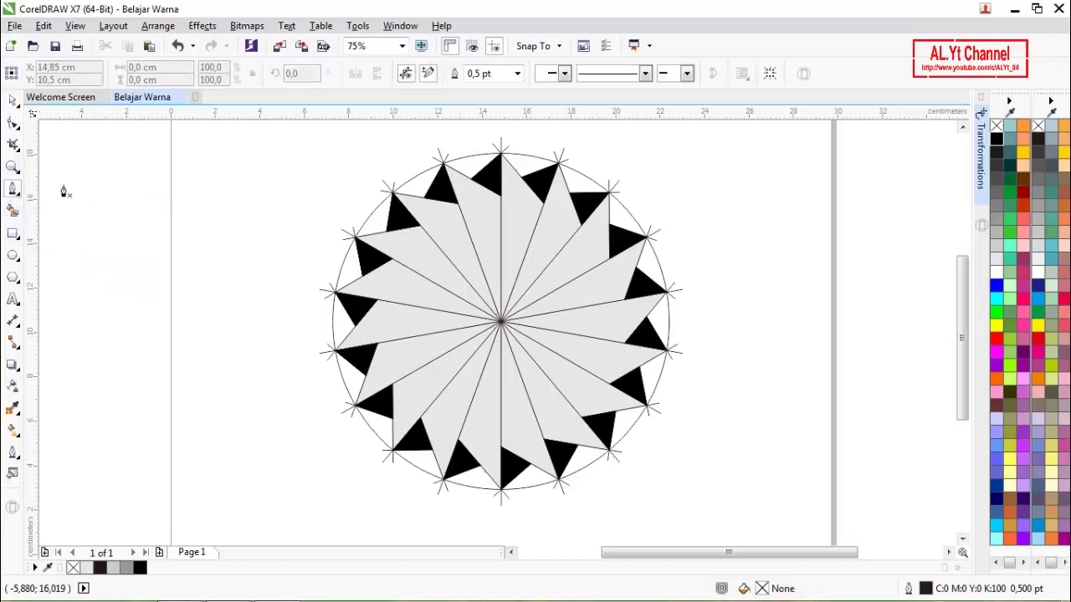
scroll(555, 215, "up", 2)
scroll(554, 216, "down", 2)
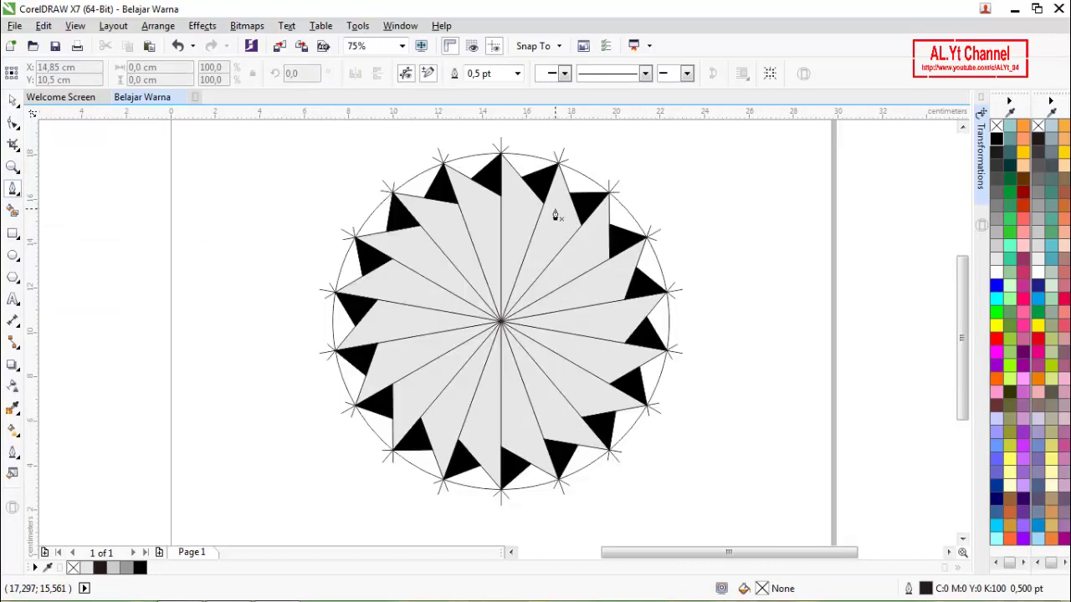
left_click(571, 138)
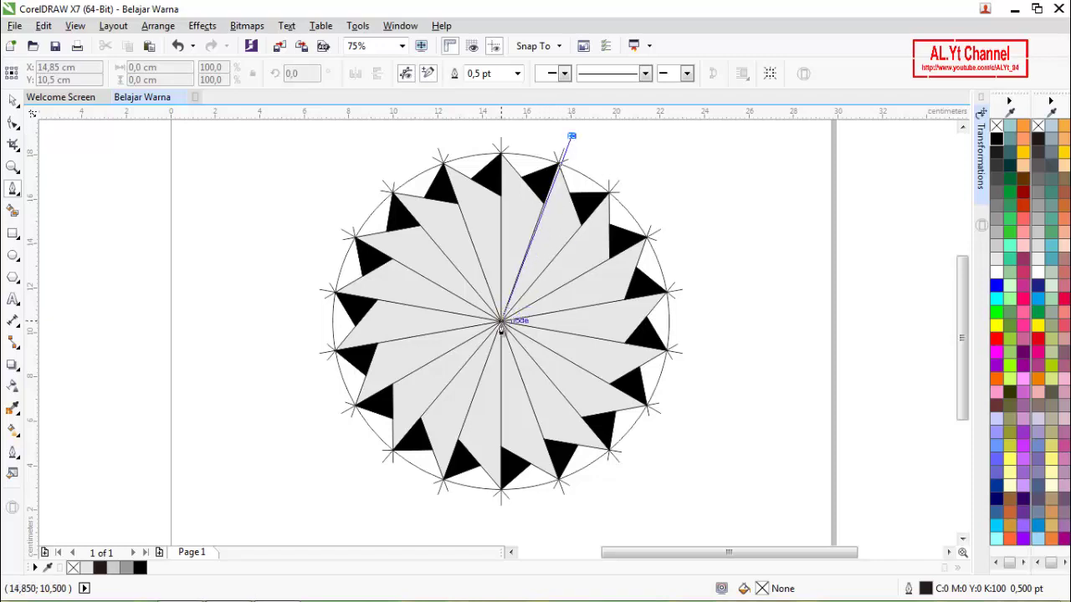
scroll(500, 325, "up", 2)
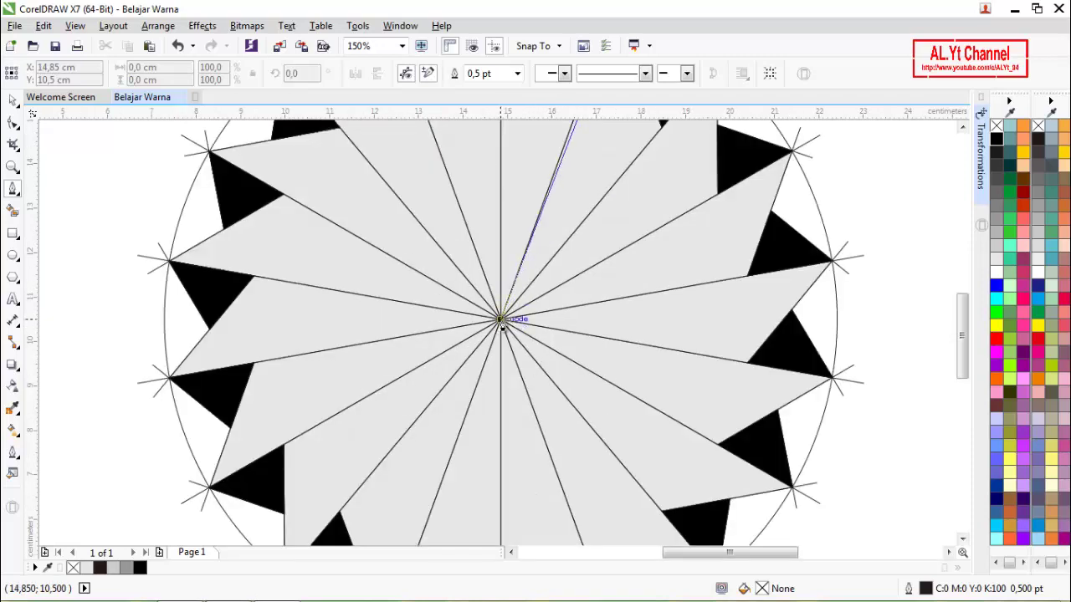
left_click(500, 320)
scroll(500, 320, "down", 2)
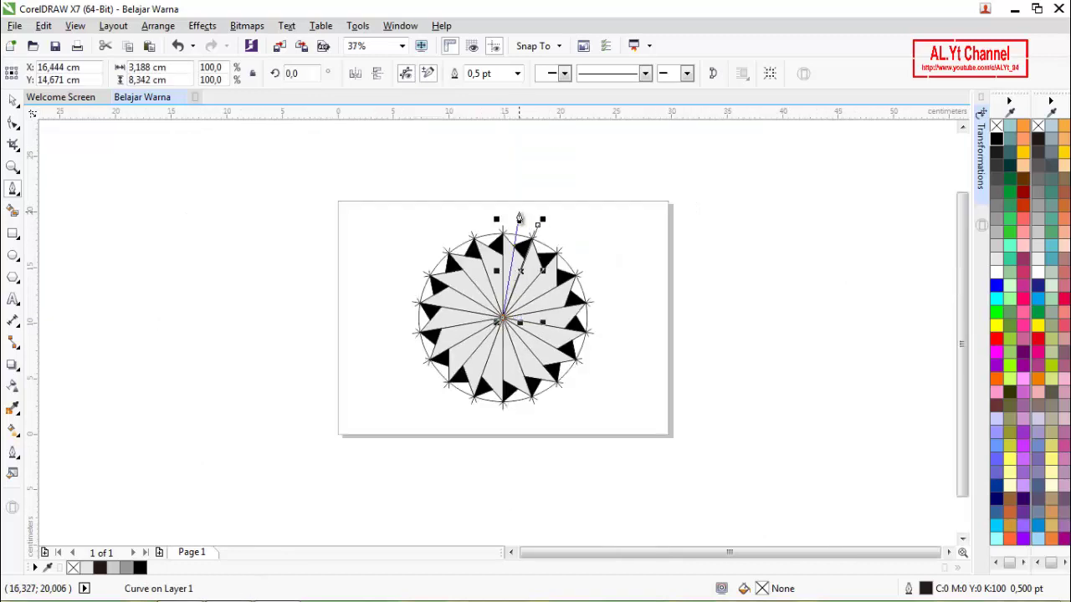
scroll(522, 220, "up", 1)
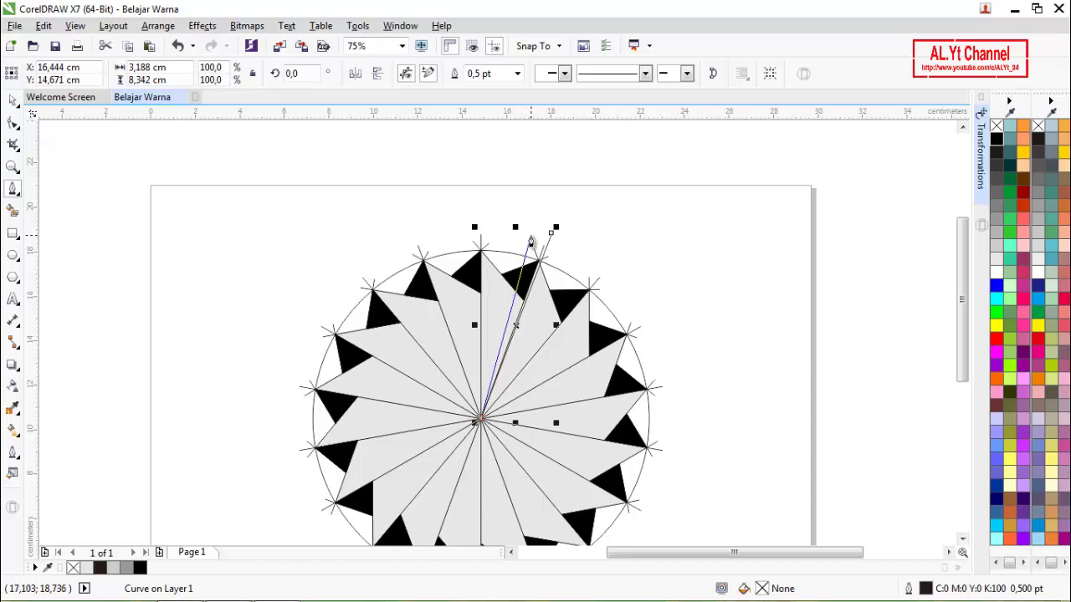
left_click(530, 235)
left_click(552, 234)
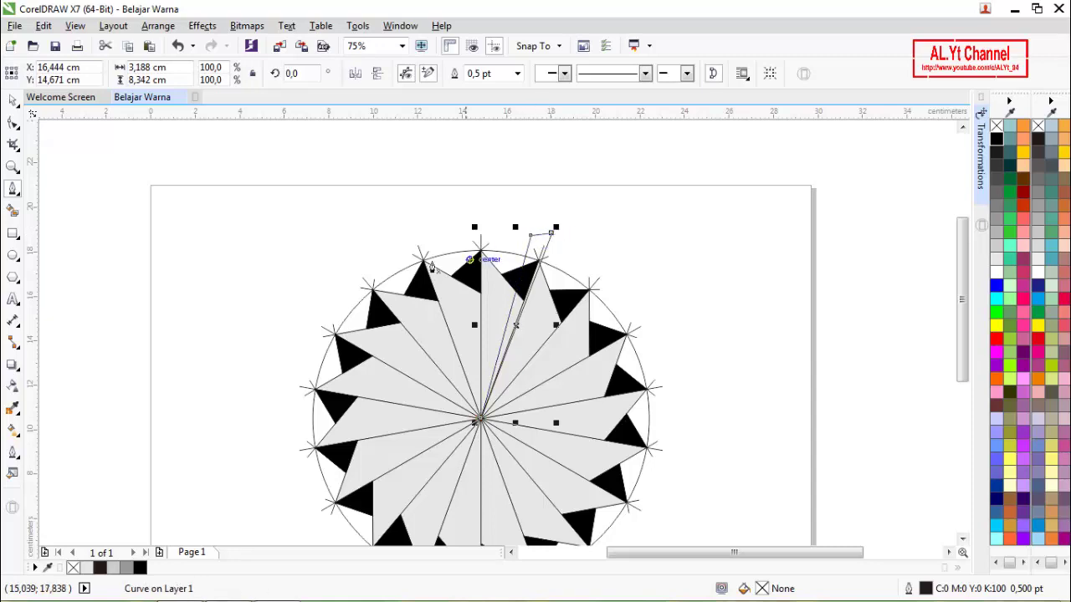
left_click(14, 100)
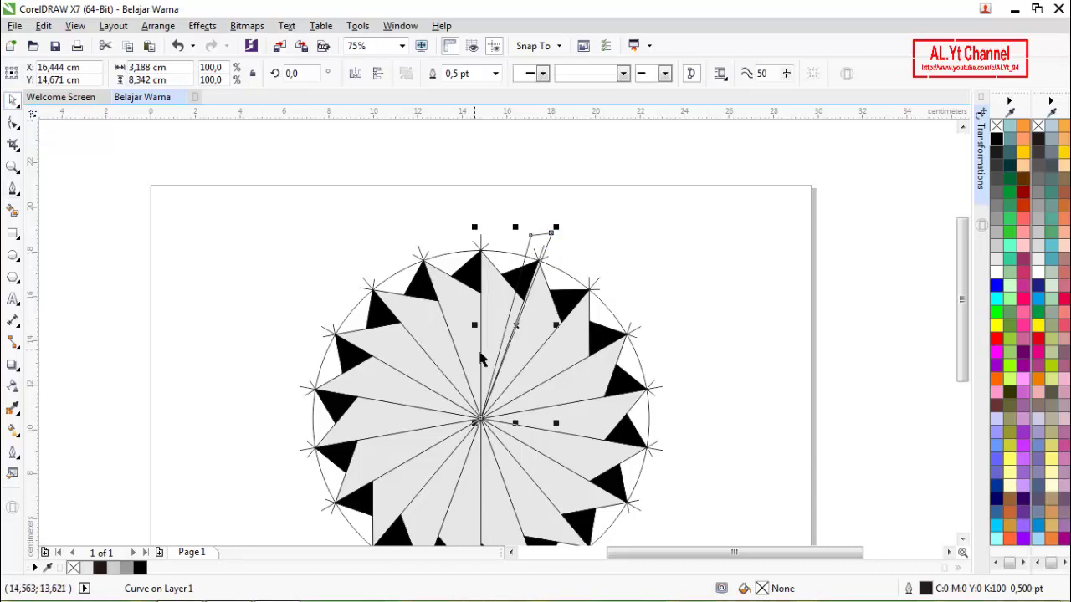
Move the new thin shape's rotation centre to the point where the blade lines meet.
scroll(483, 360, "up", 2)
left_click(550, 299)
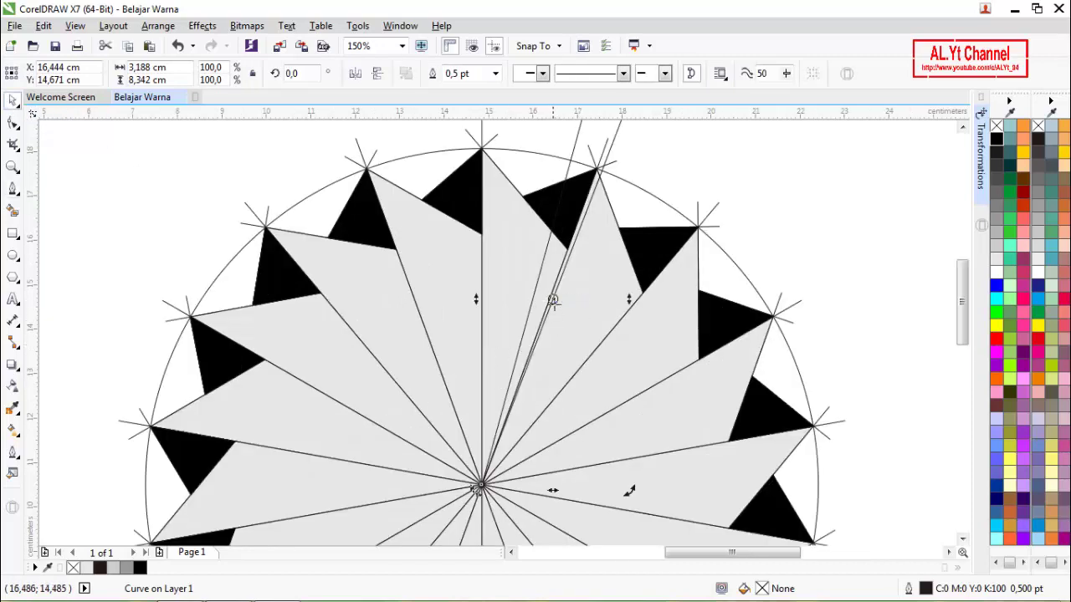
left_click_drag(553, 299, 476, 488)
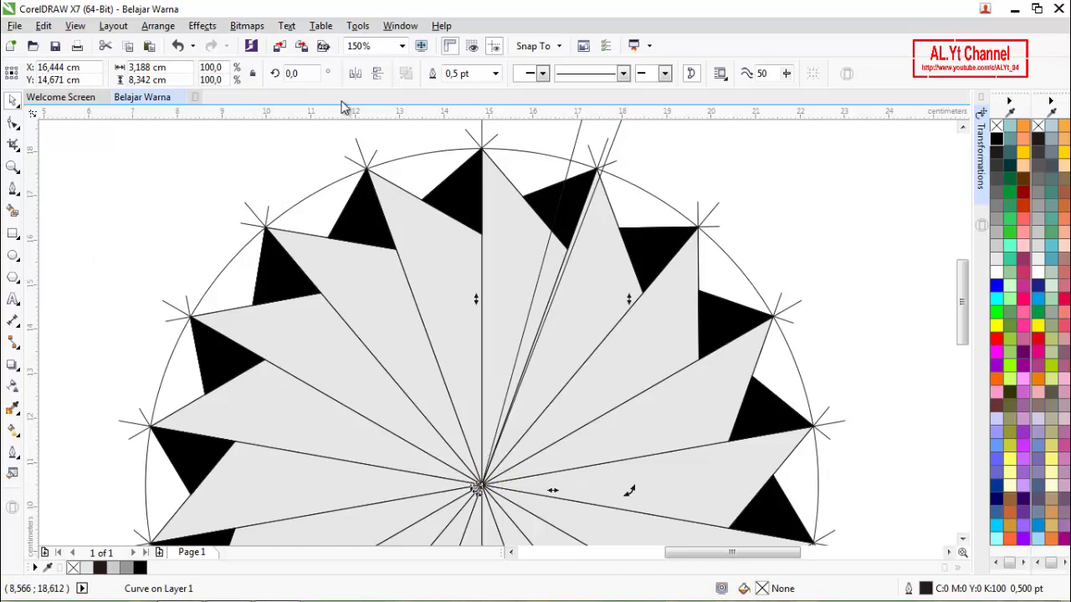
scroll(512, 192, "down", 1)
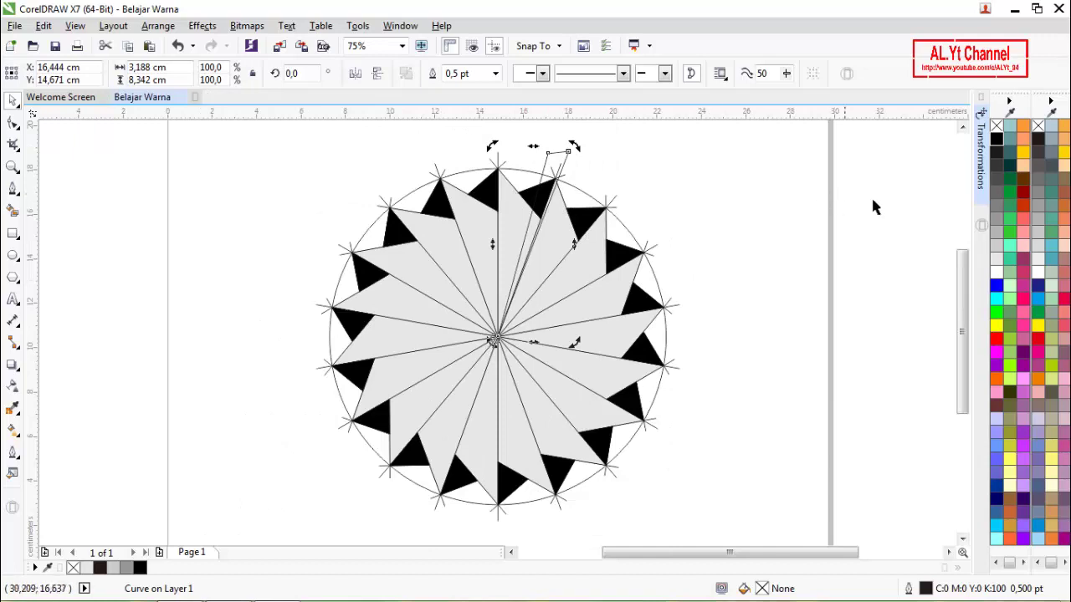
Rotate single copies of the thin shape at 20° intervals until they go all the way around the wheel, and clear the selection.
left_click(983, 177)
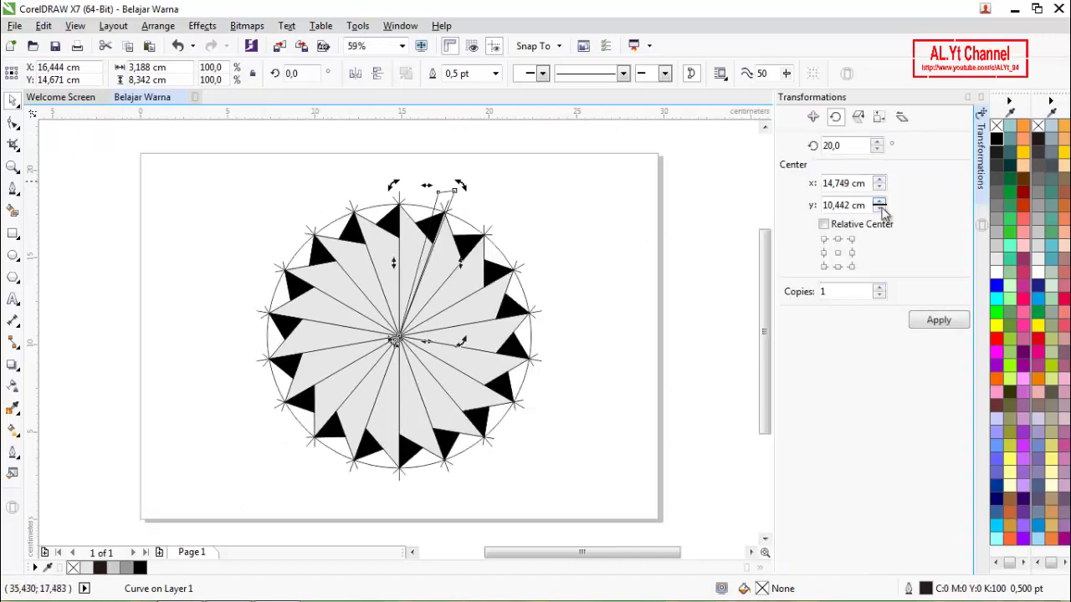
left_click(940, 322)
left_click(939, 322)
left_click(939, 321)
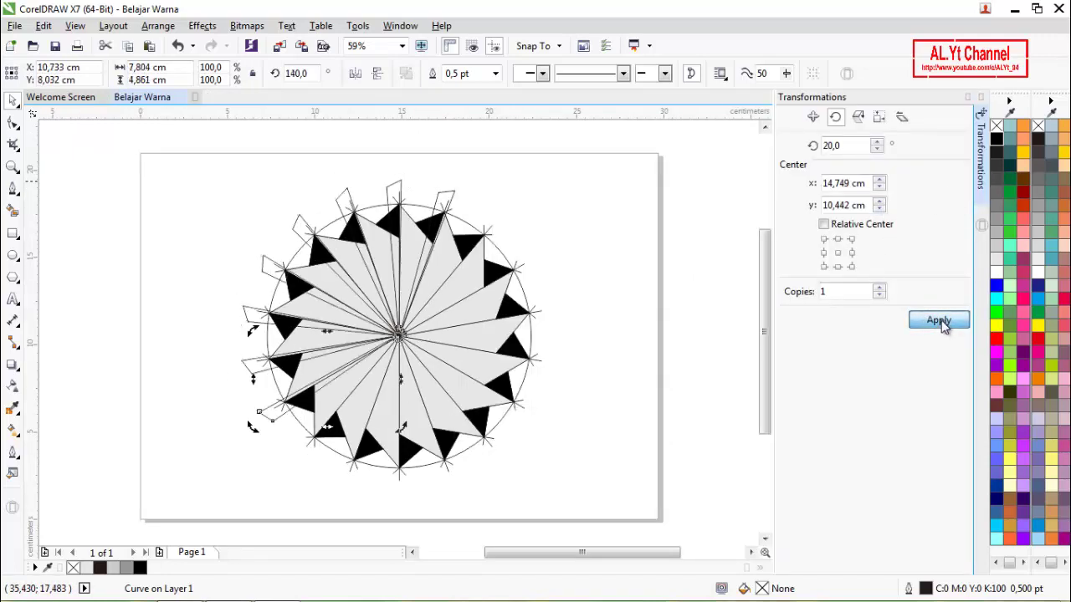
left_click(939, 321)
left_click(939, 321)
left_click(939, 321)
left_click(939, 322)
left_click(940, 321)
left_click(939, 321)
left_click(939, 322)
left_click(939, 321)
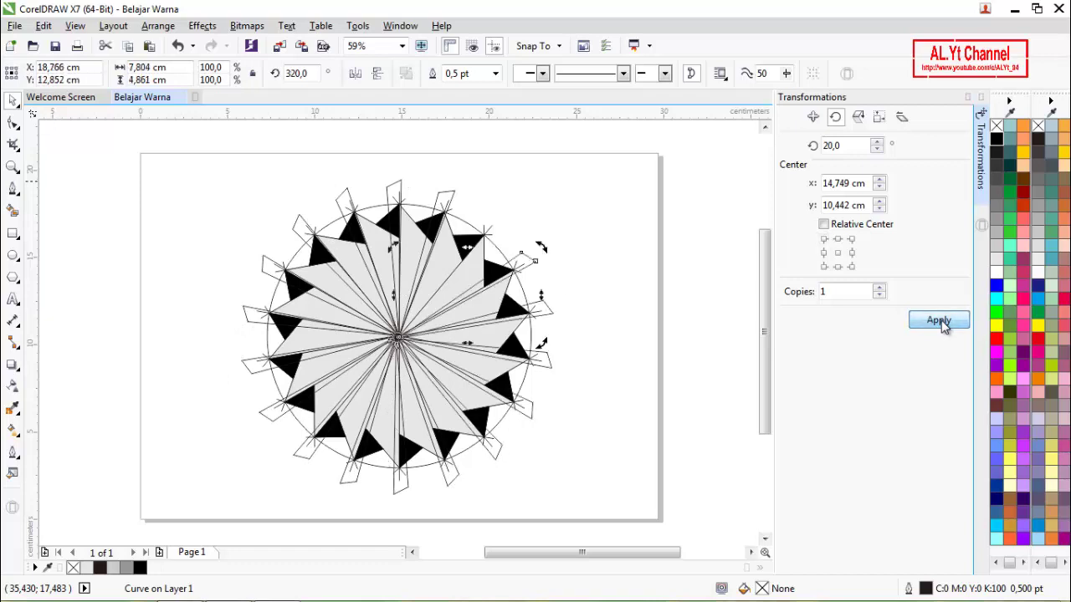
left_click(939, 321)
key("Escape")
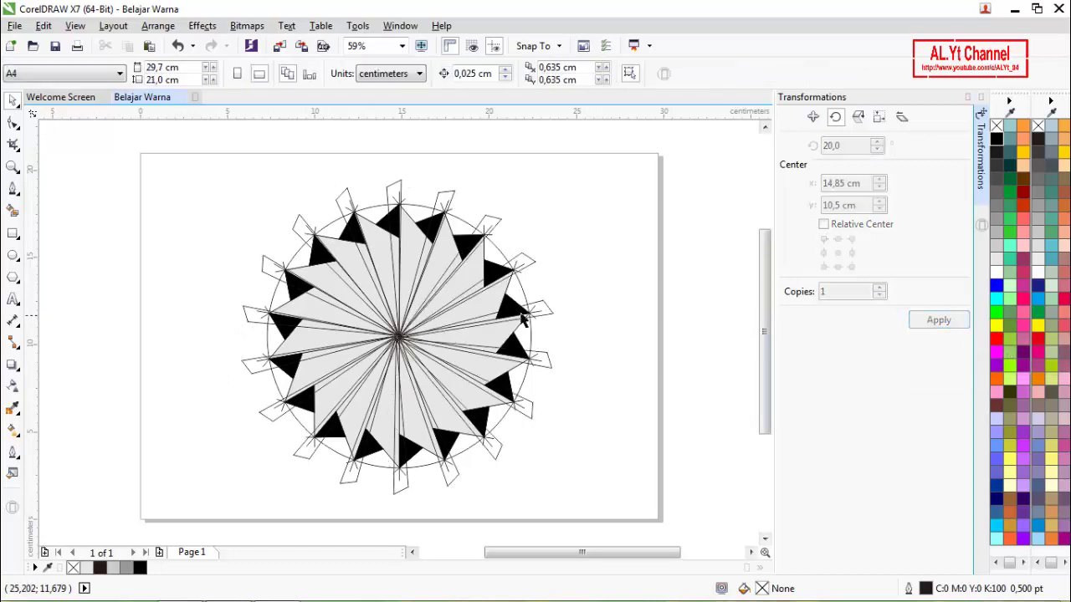
Use Smart Fill to colour the narrow strips along the first two blades clockwise from the top black (#000000).
scroll(437, 294, "up", 2)
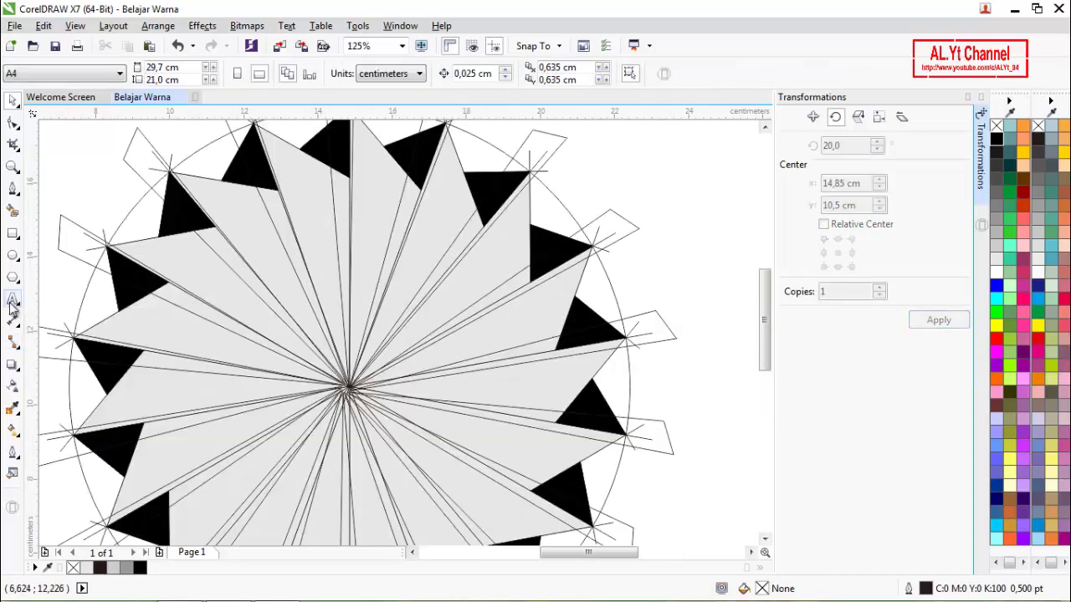
left_click(12, 212)
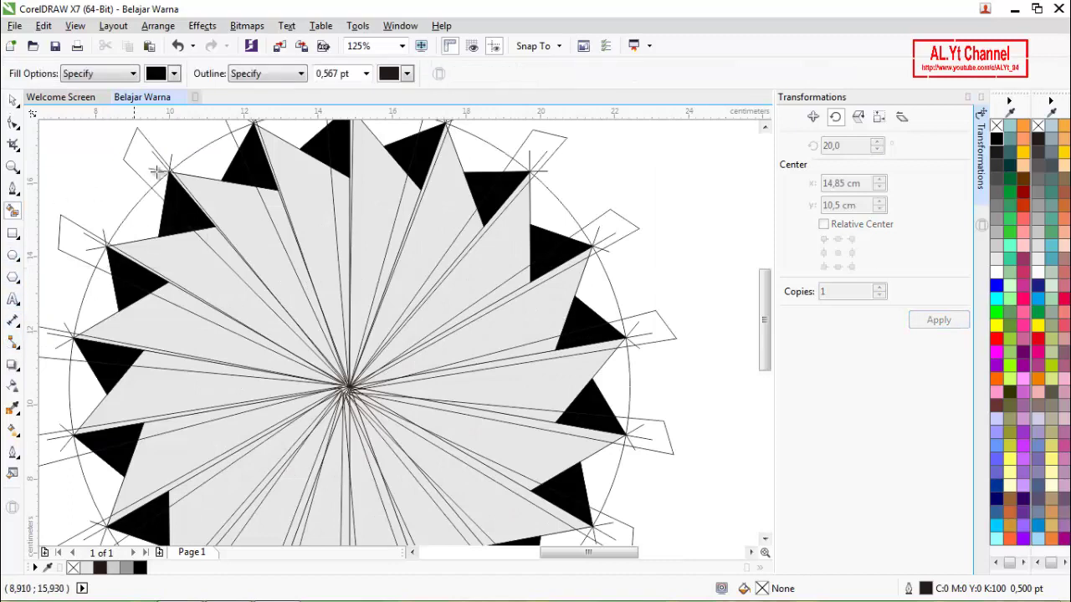
scroll(461, 236, "up", 2)
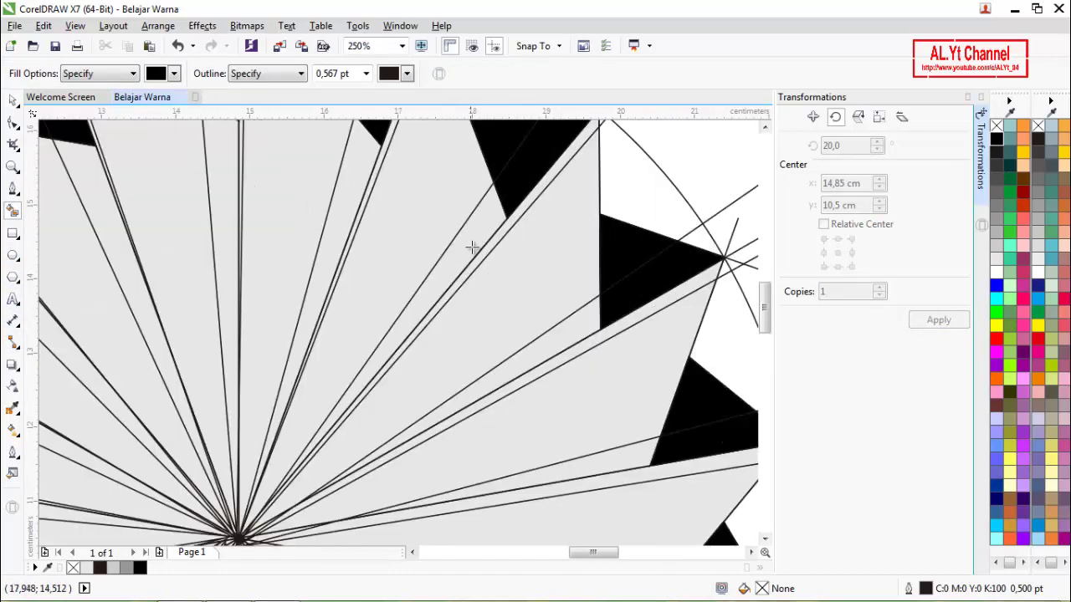
left_click(473, 246)
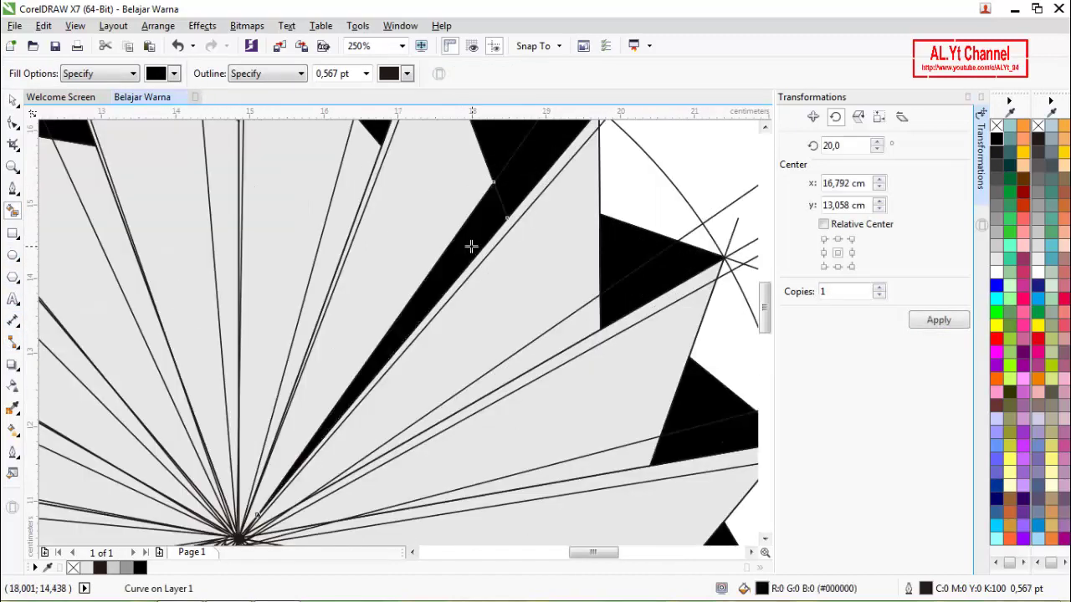
left_click(332, 241)
Try Smart Fill in black on the narrow strip beside the top blade's vertical line, undoing each attempt.
left_click(229, 242)
scroll(349, 282, "down", 4)
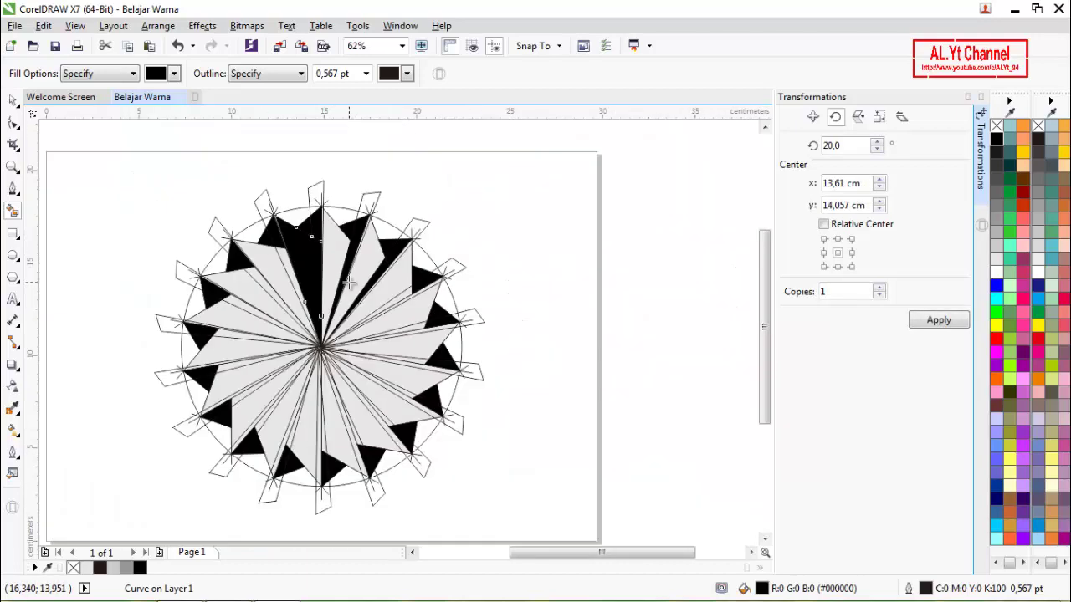
key("ctrl+z")
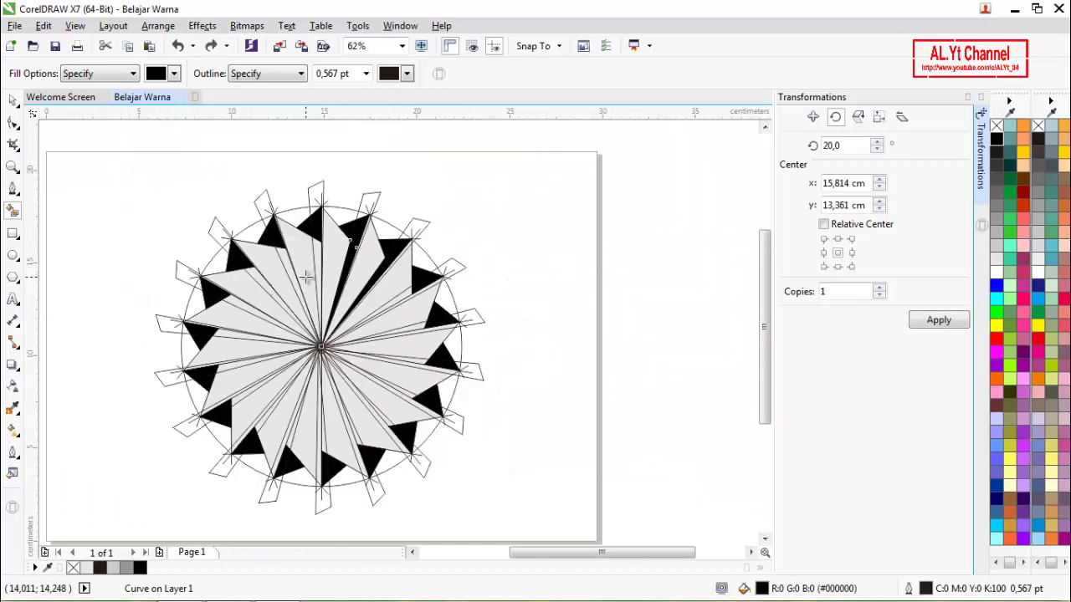
scroll(307, 277, "up", 2)
left_click(332, 214)
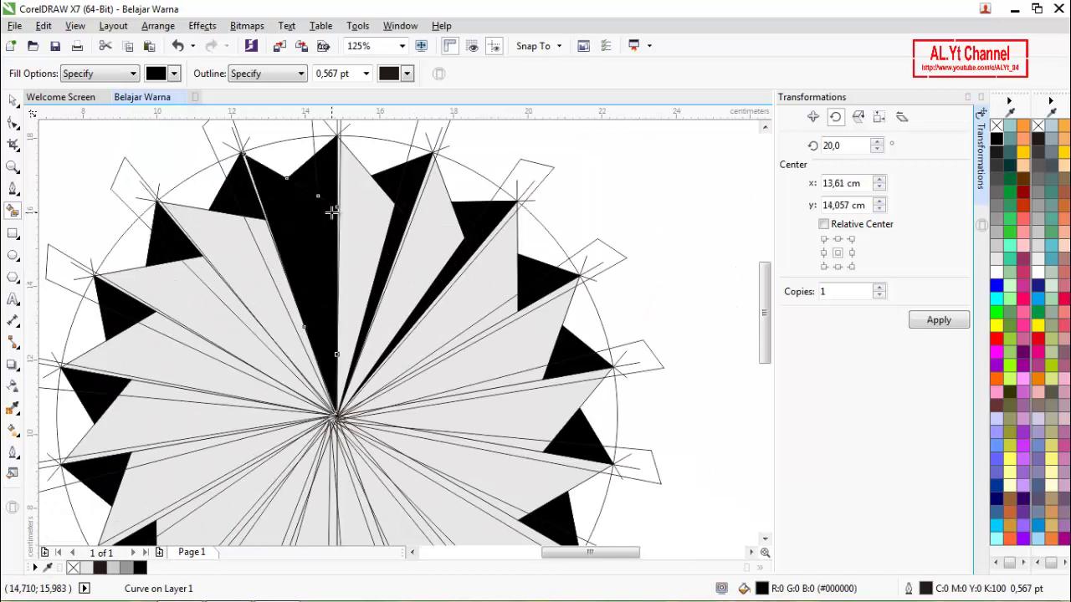
key("ctrl+z")
scroll(324, 291, "up", 2)
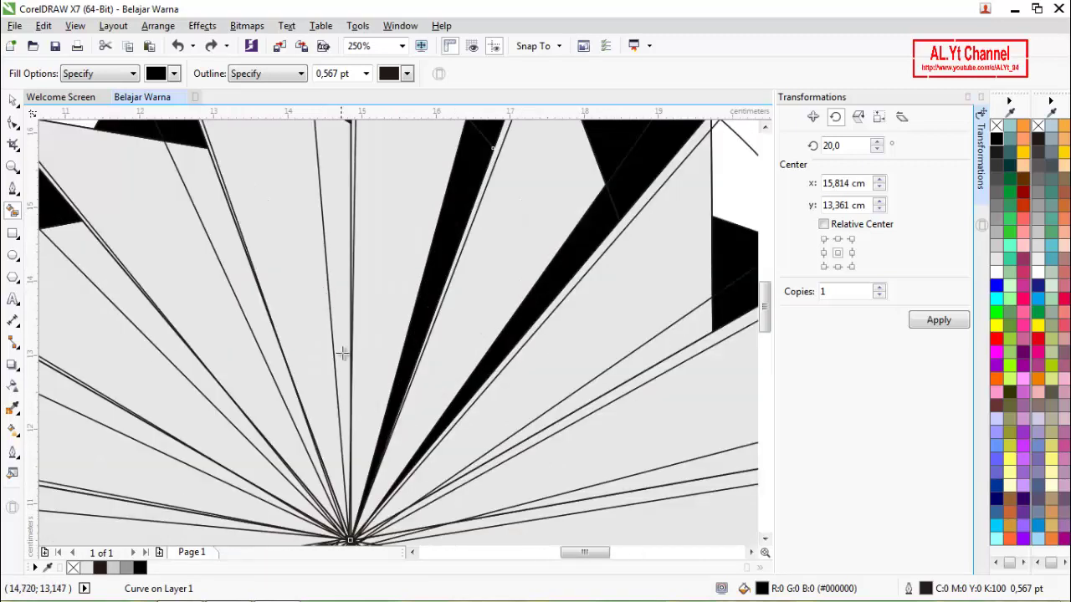
left_click(344, 421)
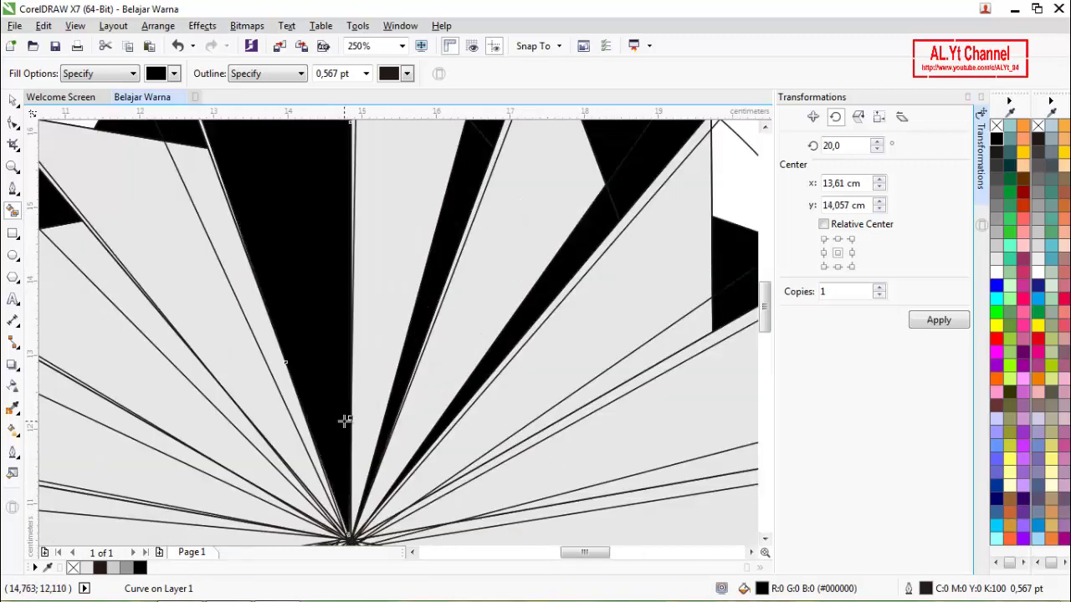
key("ctrl+z")
Select the thin shape over the top blade and move its inner node slightly below the wheel's centre with the Shape tool.
key("space")
left_click(353, 410)
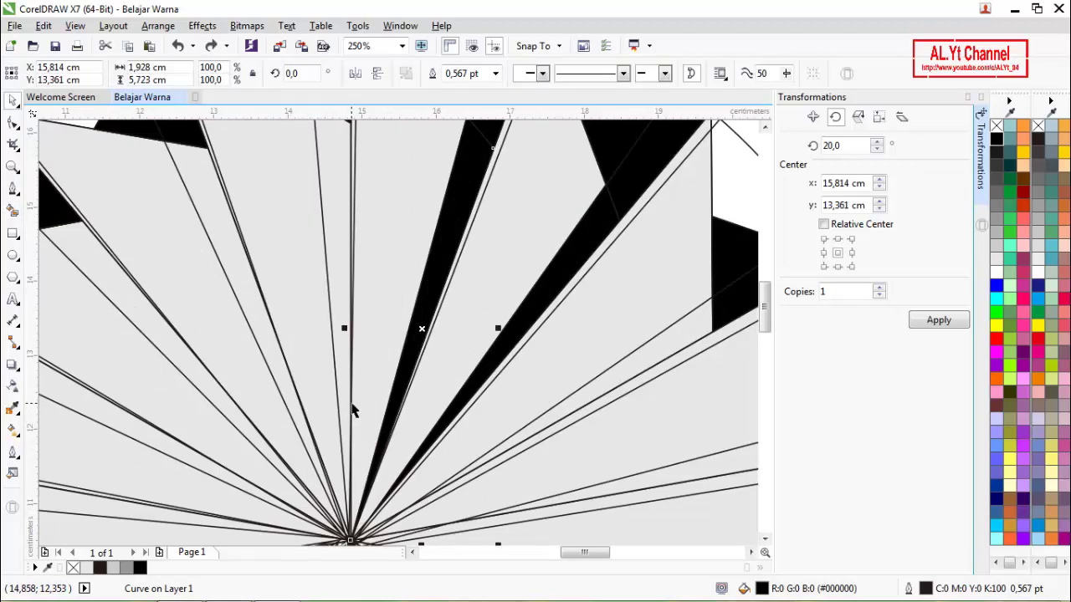
scroll(373, 372, "down", 2)
scroll(359, 456, "up", 2)
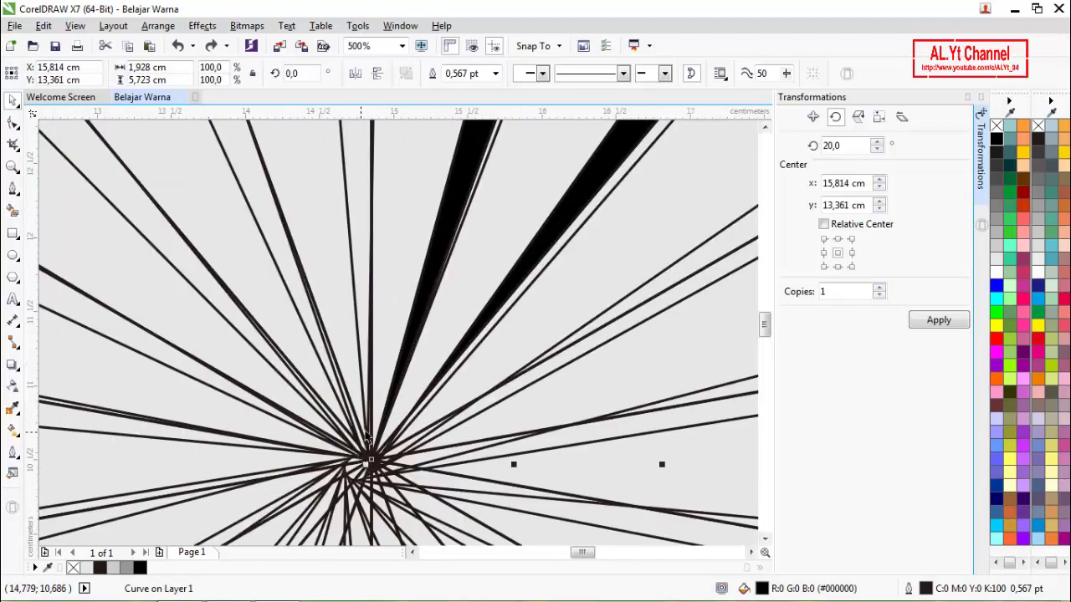
scroll(373, 423, "down", 2)
left_click(551, 149)
left_click(358, 194)
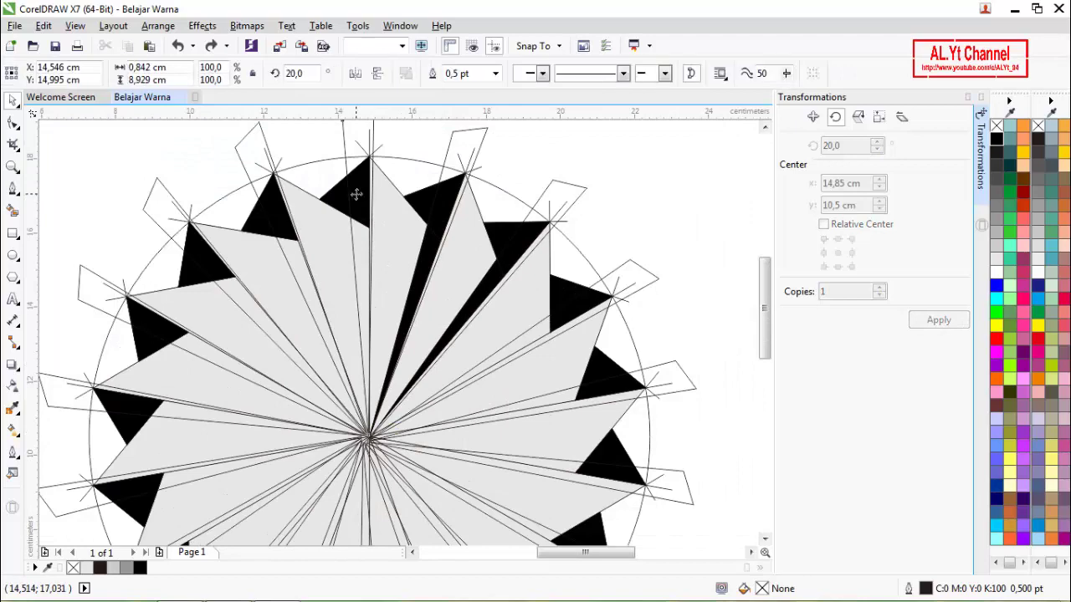
left_click(13, 123)
scroll(326, 445, "up", 2)
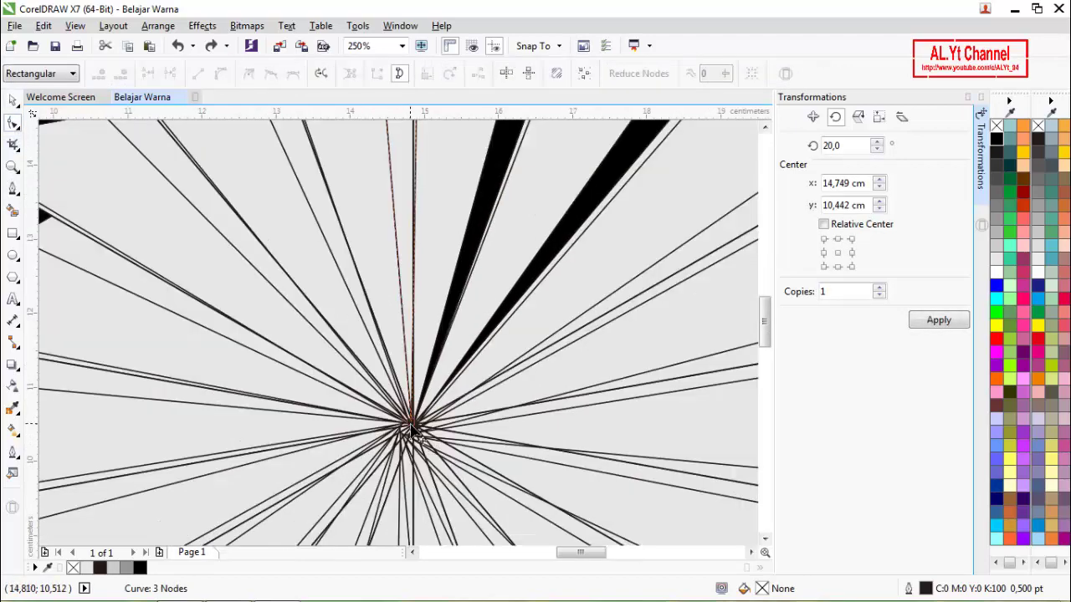
left_click_drag(410, 427, 408, 446)
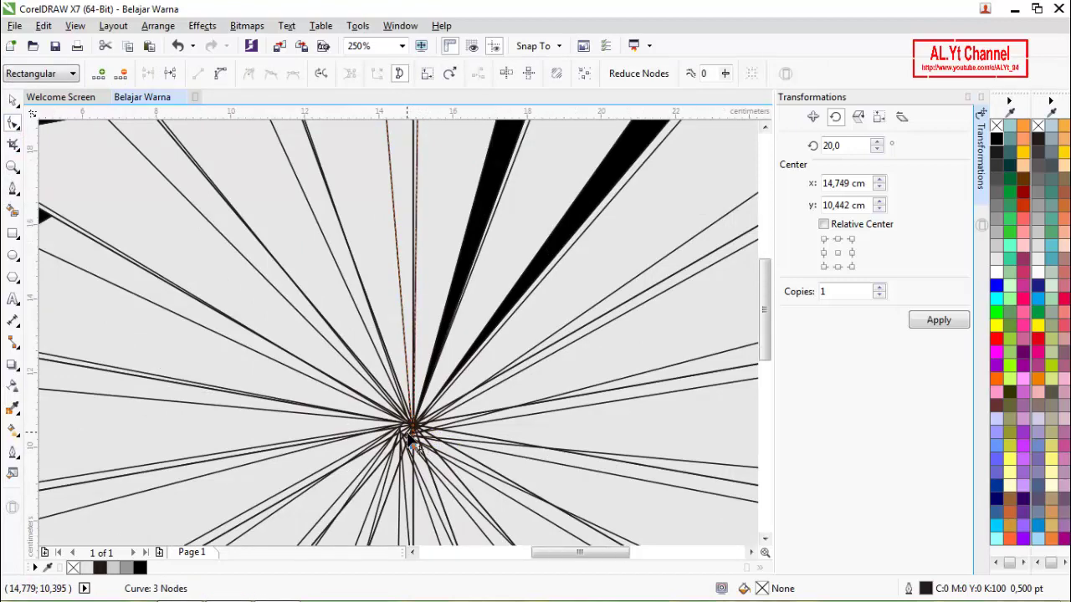
Try black Smart Fill again on the strip inside the reshaped thin shape, and undo it.
scroll(408, 447, "down", 4)
left_click(12, 211)
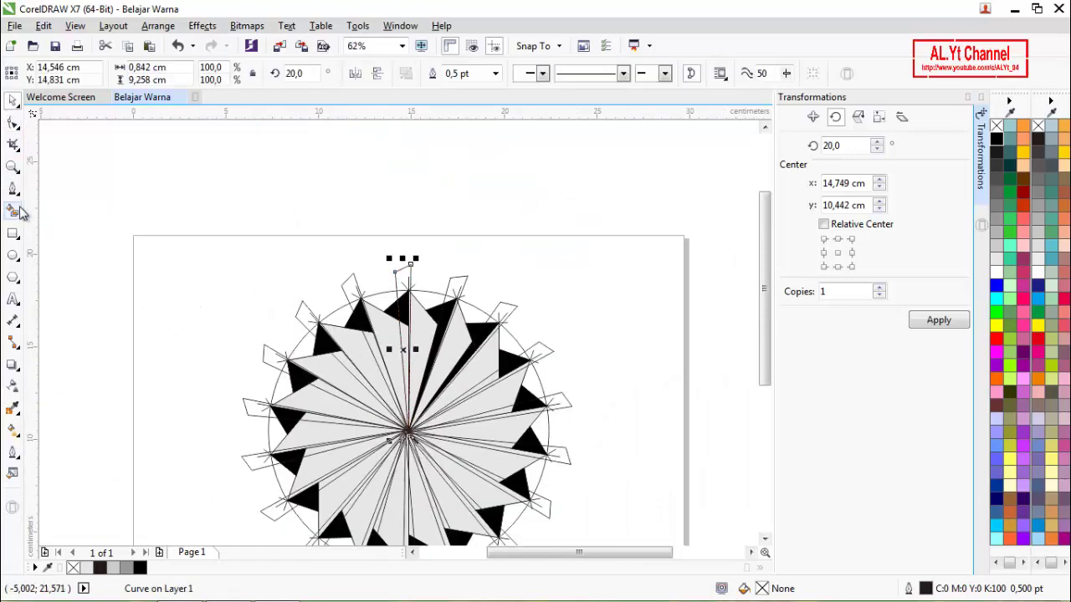
scroll(398, 391, "up", 4)
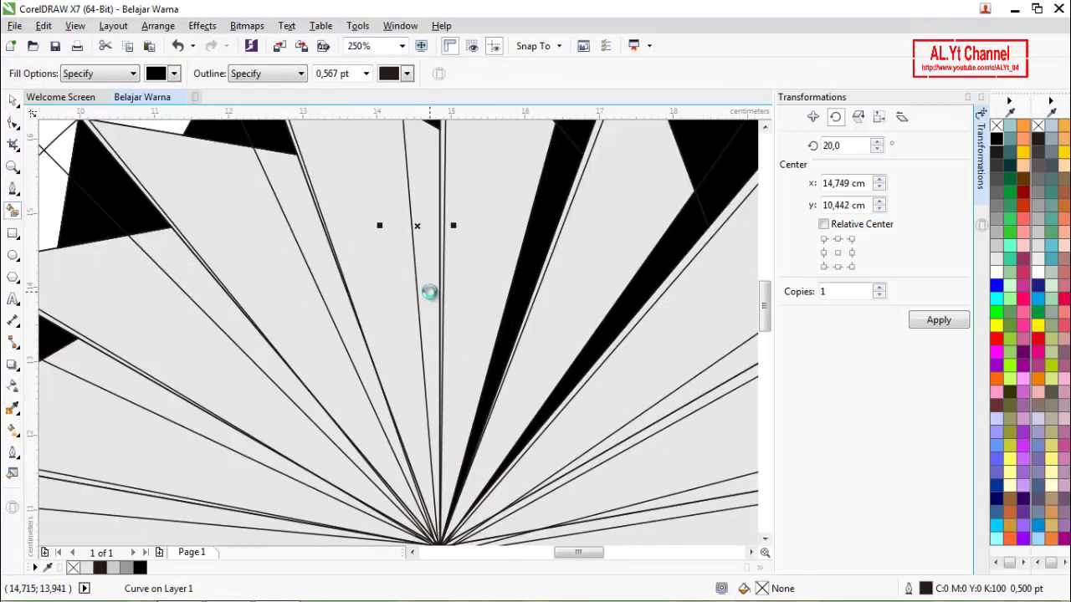
left_click(428, 292)
key("ctrl+z")
Delete the thin helper shapes over the top blade and the upper-left blades of the wheel.
key("space")
scroll(431, 299, "down", 2)
scroll(433, 302, "down", 2)
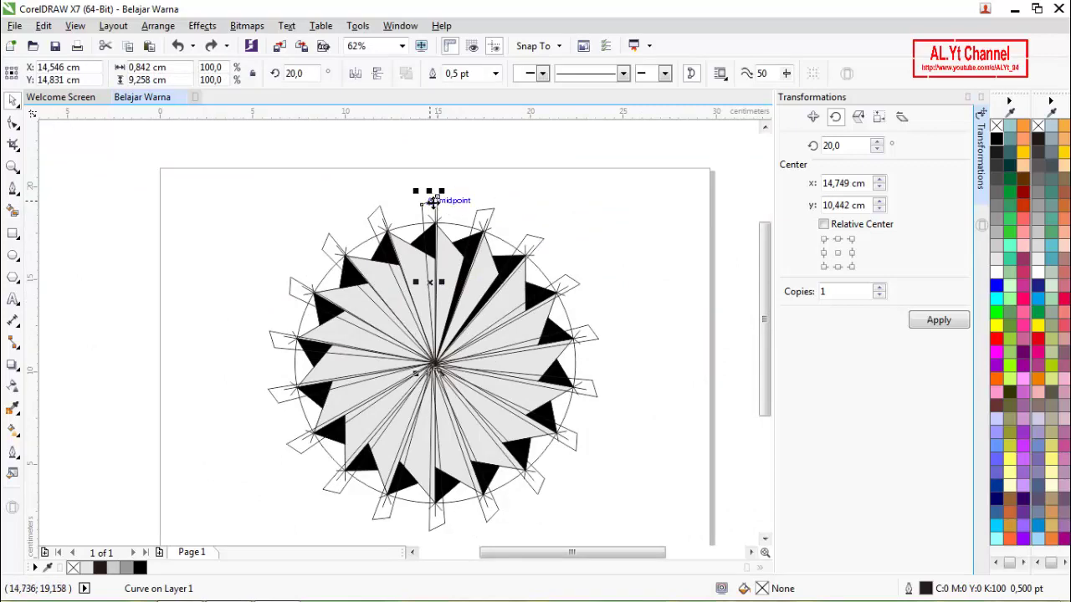
left_click(391, 217)
left_click(376, 219)
key("Delete")
left_click(332, 245)
key("Delete")
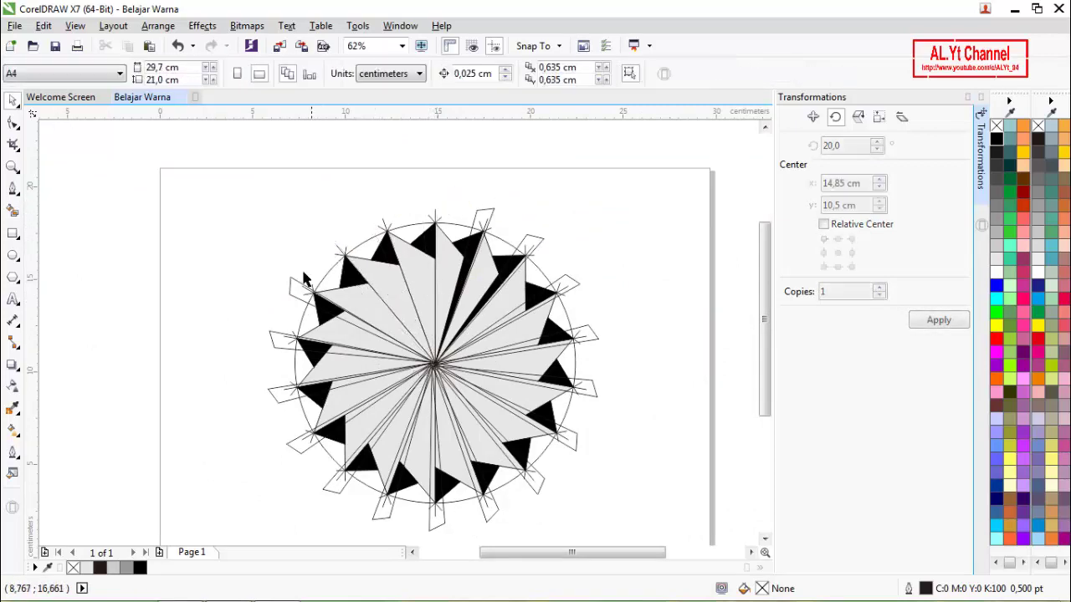
left_click(296, 290)
key("Delete")
left_click(281, 343)
key("Delete")
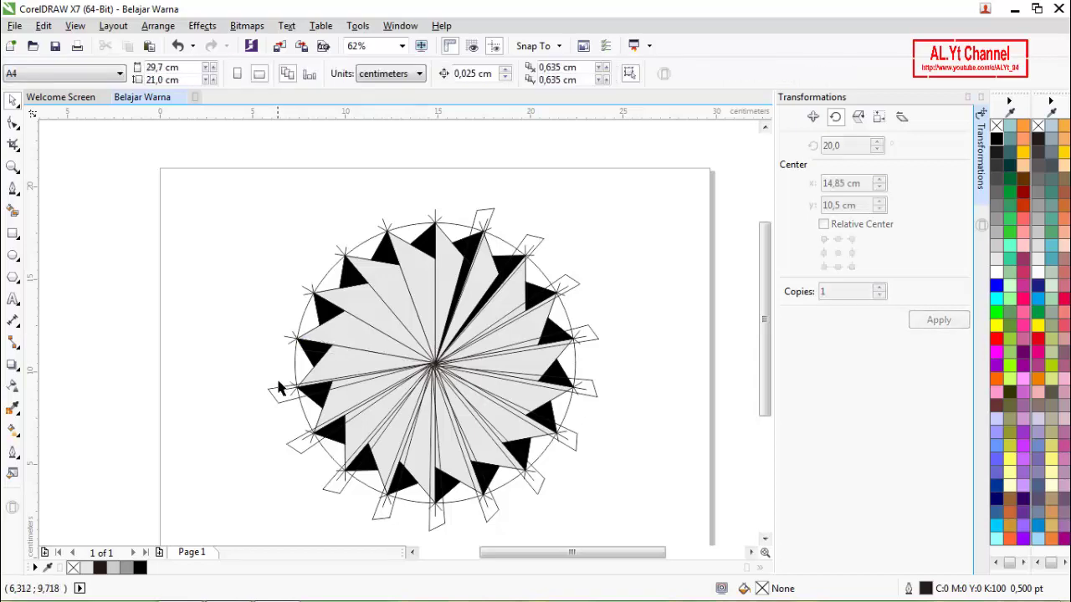
Delete the outline circle with its small crossing lines and the thin helper shapes over the lower-left blades.
left_click(282, 392)
key("Delete")
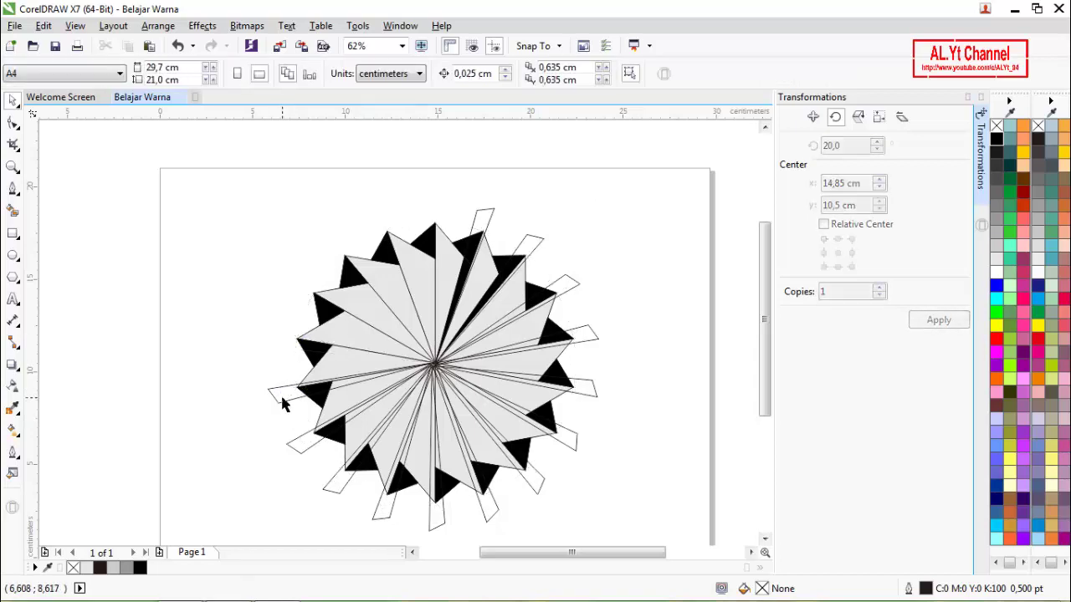
left_click(281, 389)
key("Delete")
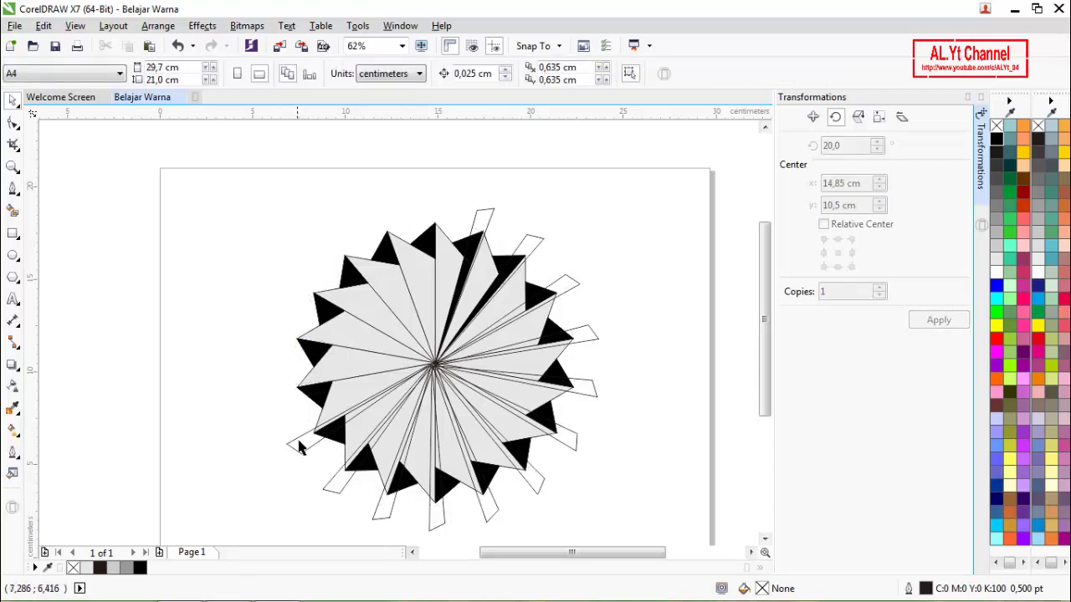
left_click(293, 442)
key("Delete")
left_click(328, 489)
key("Delete")
left_click(372, 508)
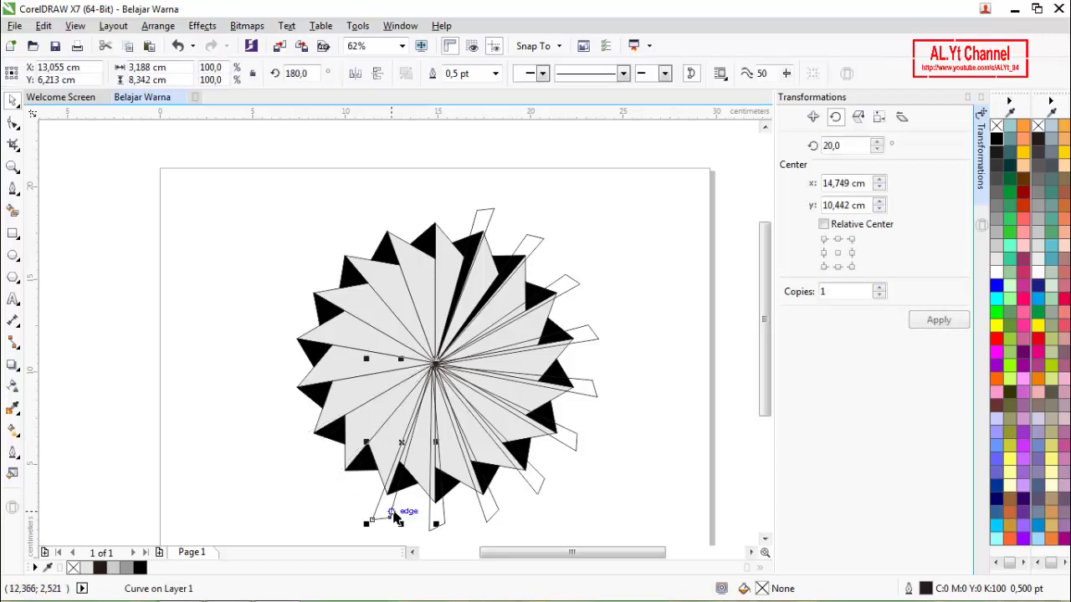
key("Delete")
Delete the thin helper shapes over the bottom and lower-right blades.
left_click(435, 510)
key("Delete")
left_click(492, 512)
key("Delete")
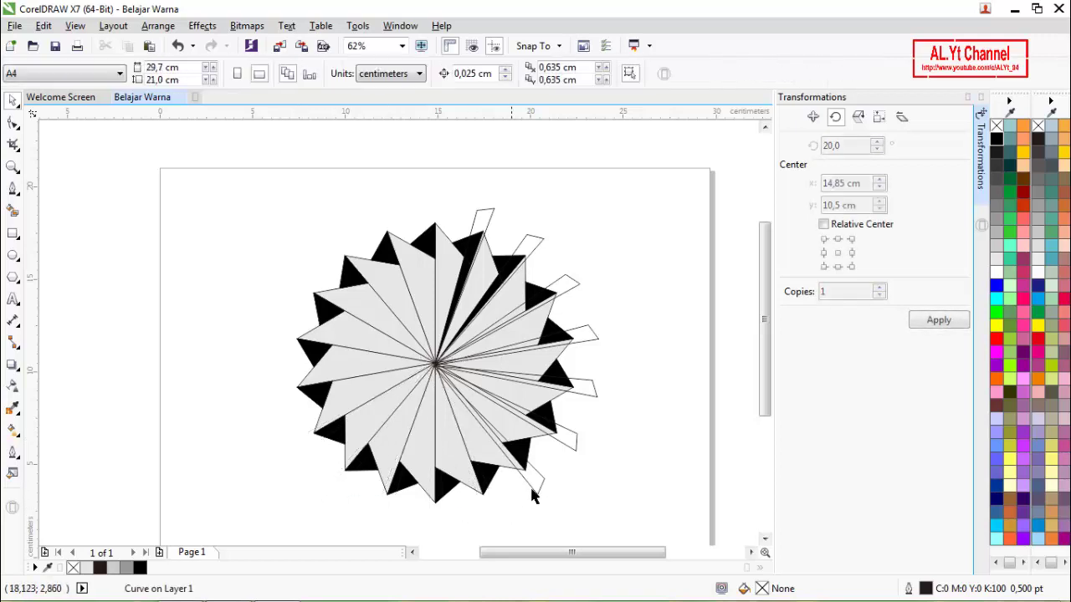
left_click(540, 478)
key("Delete")
left_click(566, 450)
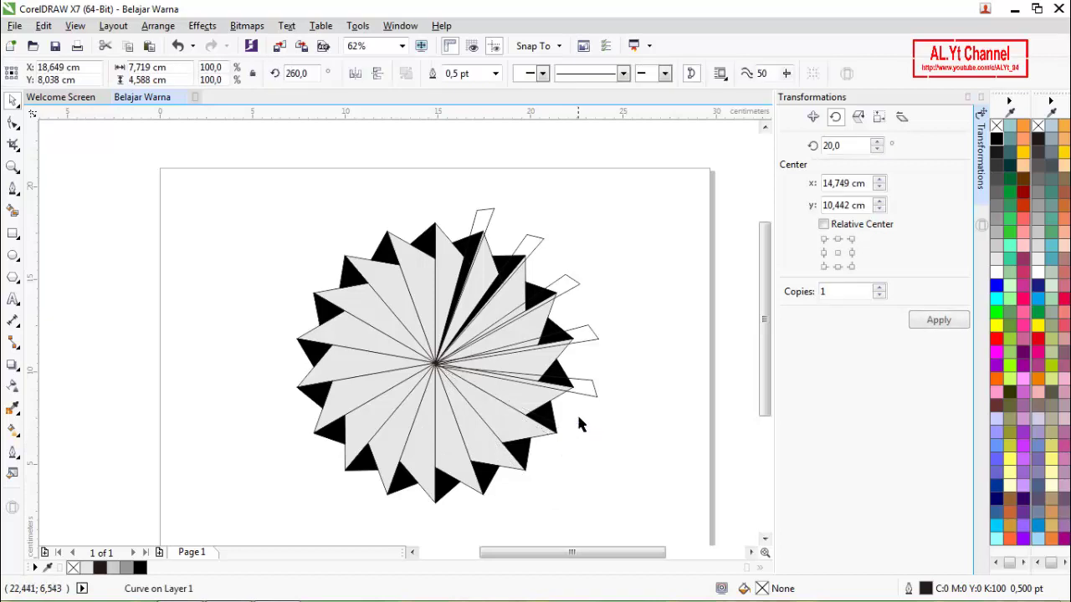
key("Delete")
Delete the remaining thin helper shapes over the right and upper-right blades.
left_click(590, 382)
key("Delete")
left_click(593, 342)
key("Delete")
left_click(574, 283)
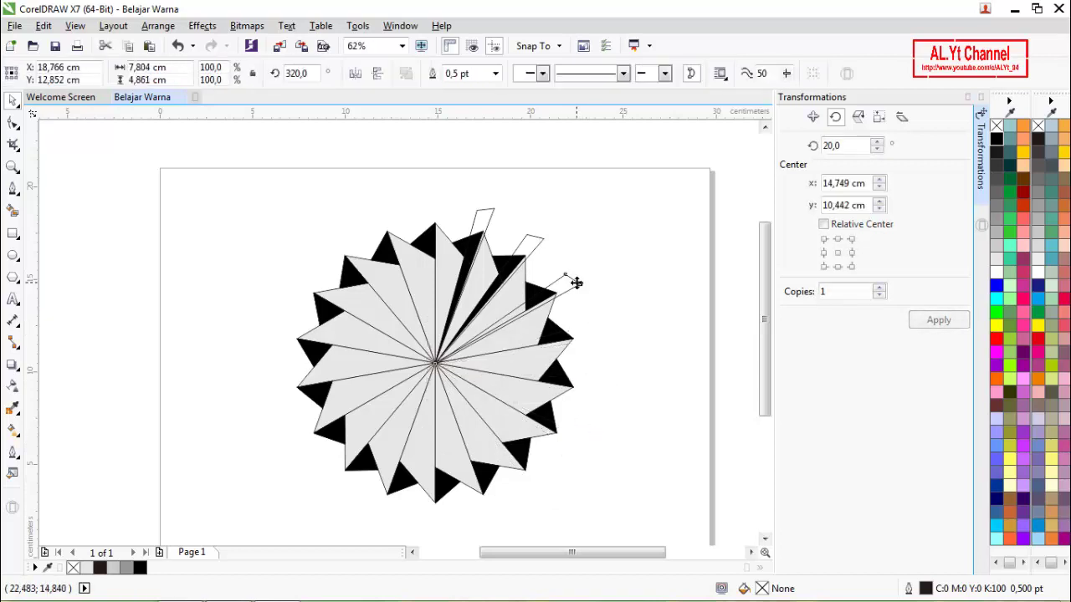
key("Delete")
left_click(526, 248)
key("Delete")
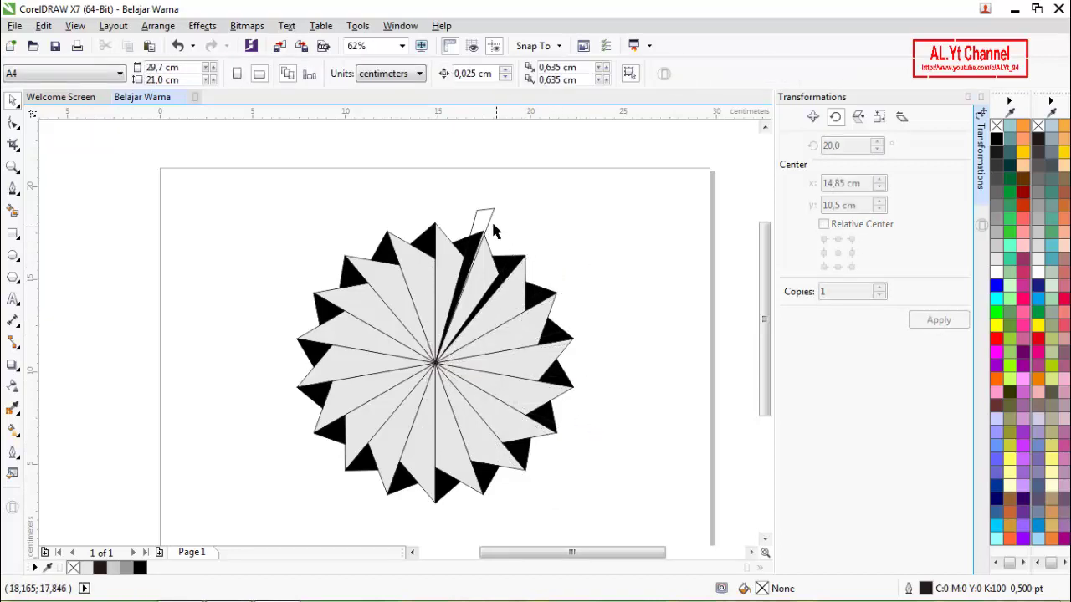
left_click(490, 217)
key("Delete")
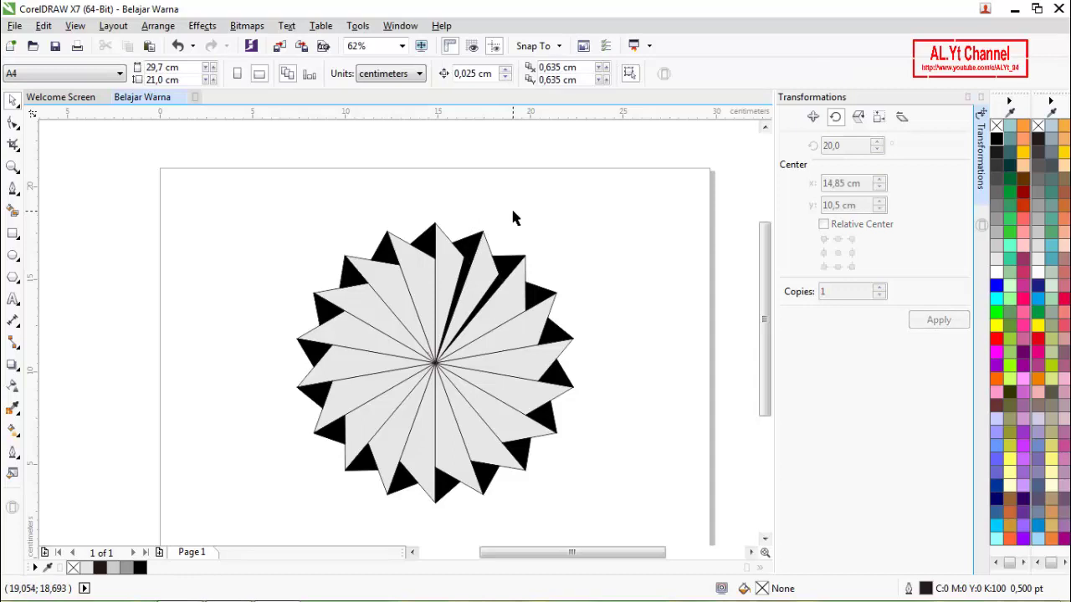
Select the first black strip clockwise from the top and move its rotation centre to the wheel's centre.
left_click(471, 266)
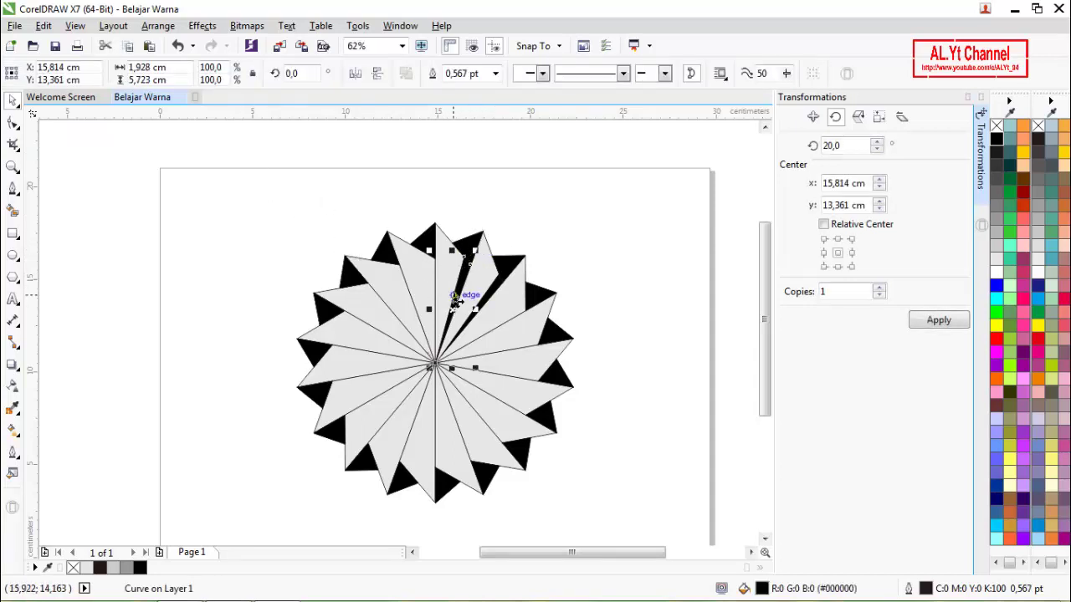
scroll(452, 347, "up", 1)
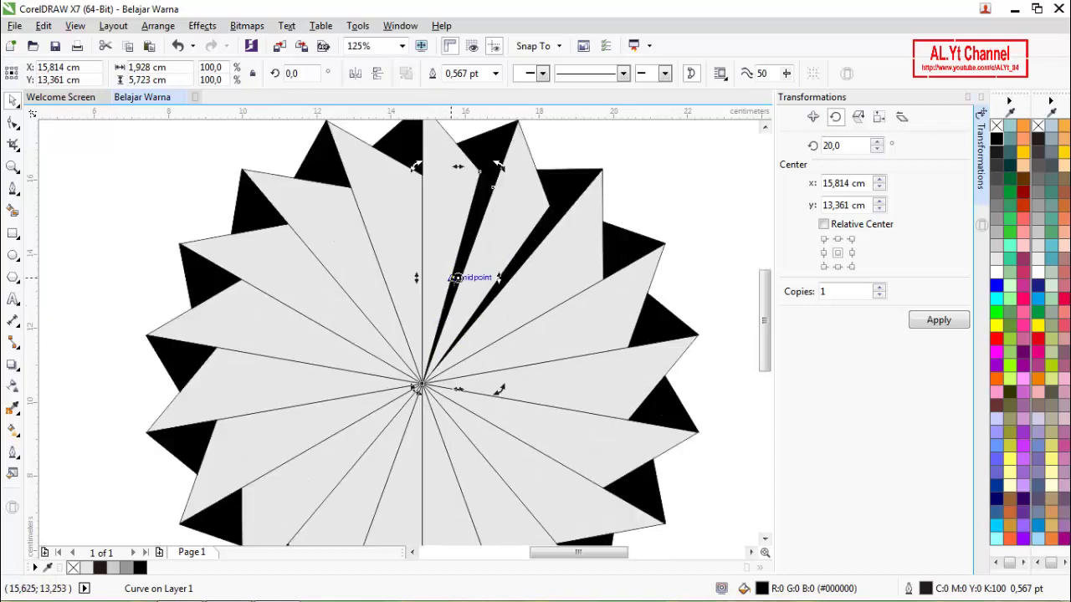
left_click_drag(455, 278, 416, 385)
scroll(553, 243, "down", 1)
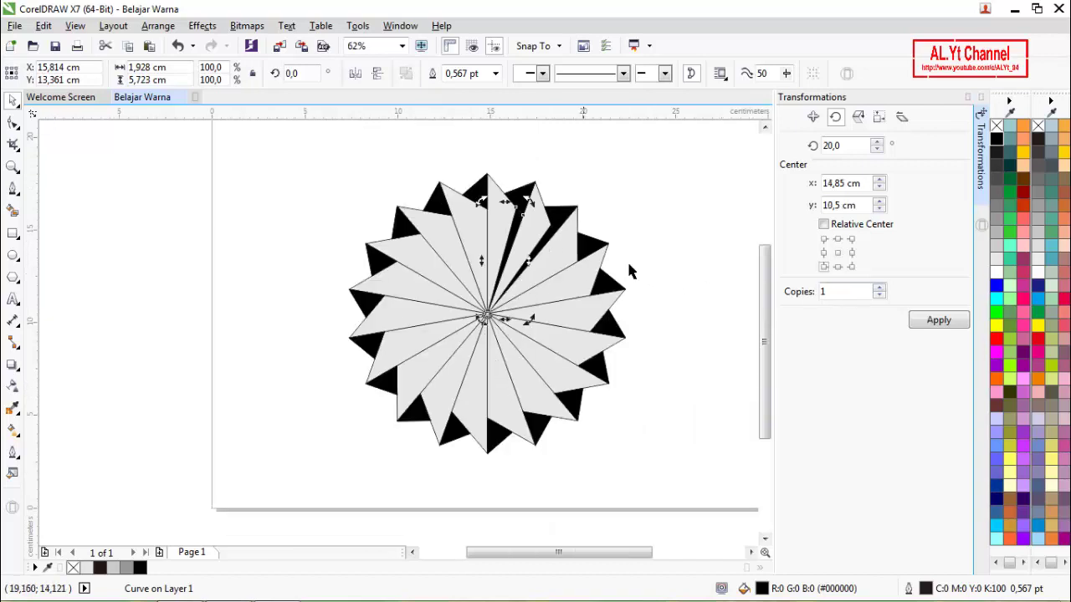
Rotate copies of the black strip in 20° increments around the wheel's centre until every blade has one.
left_click(949, 325)
left_click(948, 324)
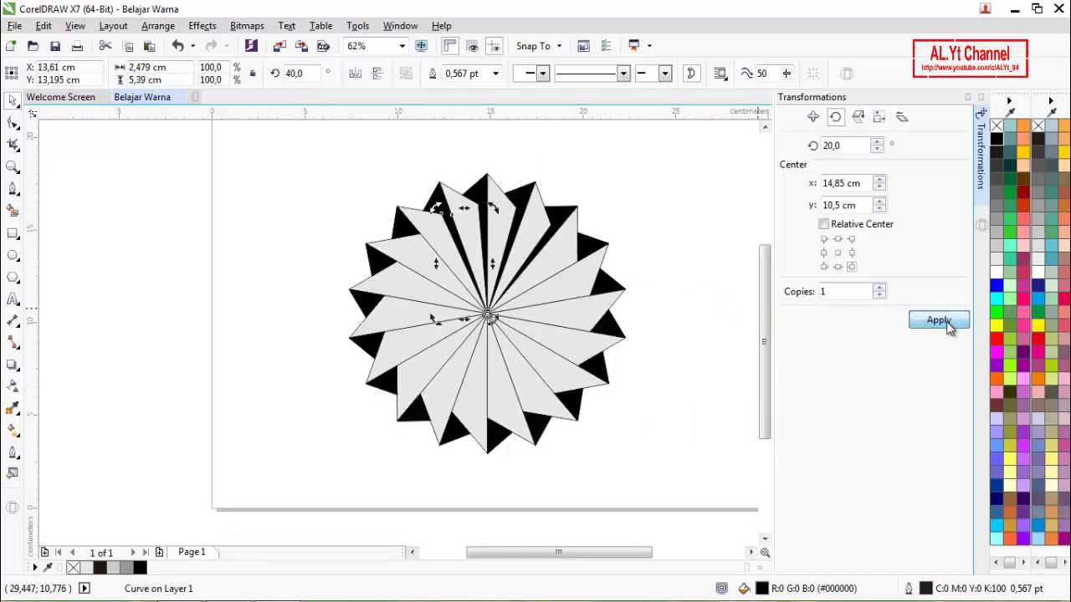
left_click(948, 324)
left_click(949, 325)
left_click(949, 324)
left_click(949, 325)
left_click(949, 325)
left_click(948, 325)
left_click(948, 325)
left_click(949, 325)
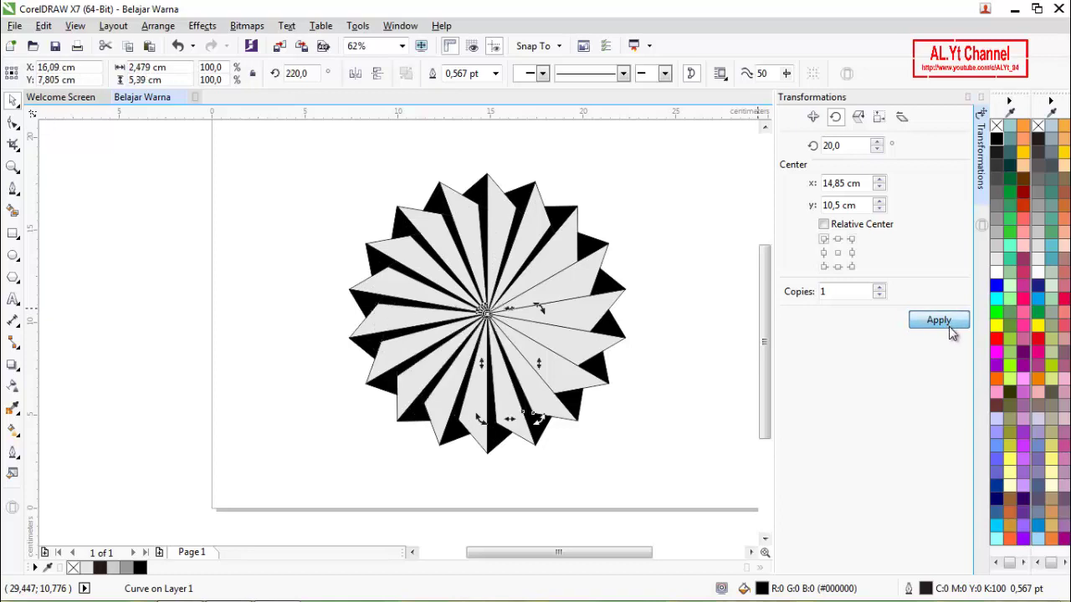
left_click(949, 325)
left_click(948, 324)
left_click(948, 326)
left_click(948, 328)
left_click(949, 328)
left_click(949, 328)
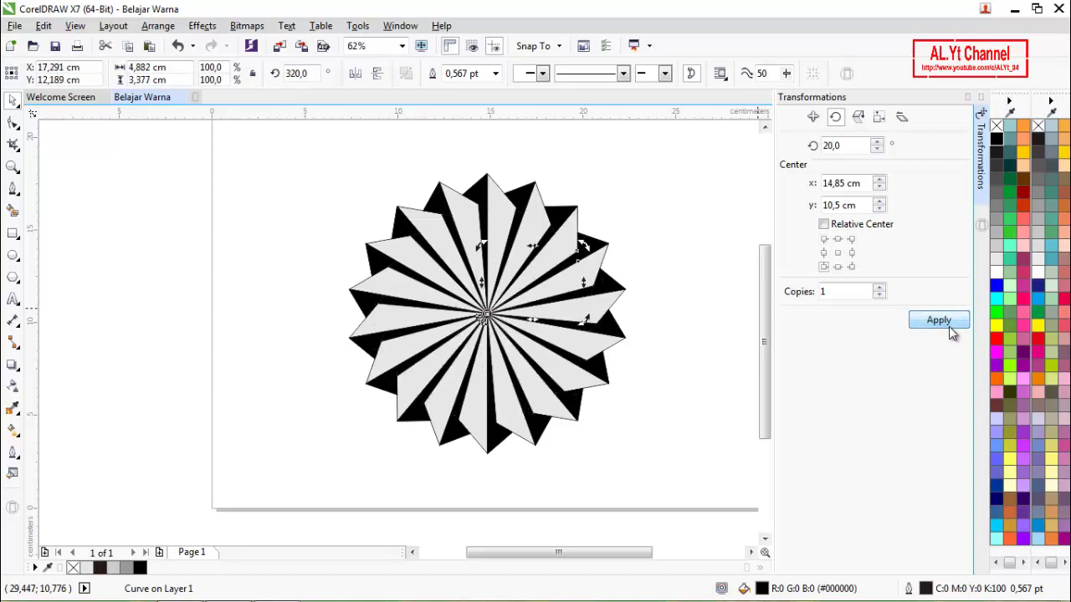
left_click(679, 365)
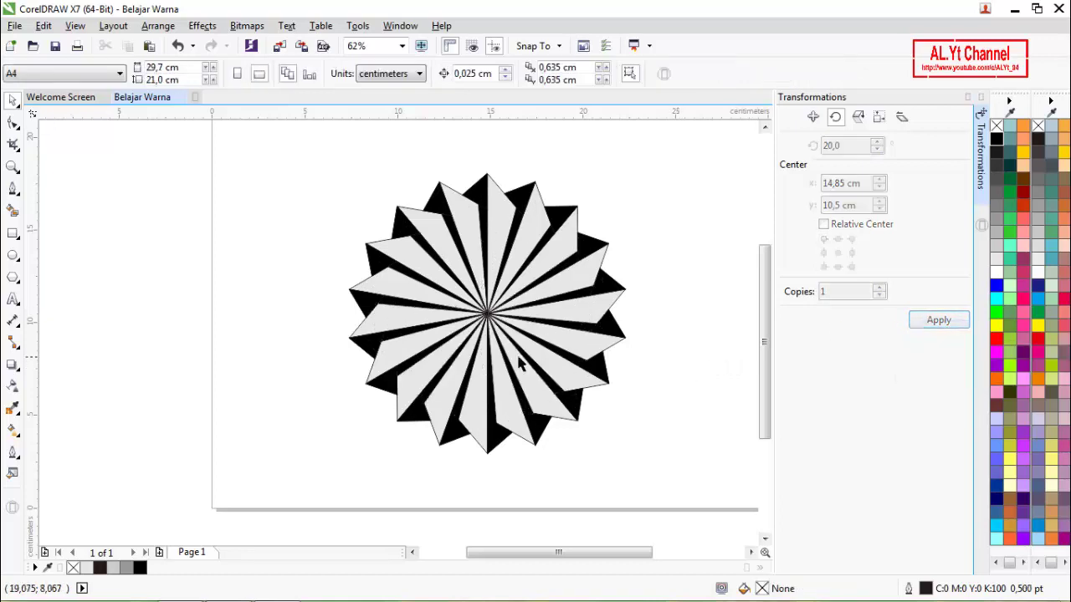
Weld the black triangle and strip two blades counterclockwise from the top and apply a black-to-white fountain fill.
scroll(521, 363, "down", 2)
scroll(489, 361, "up", 2)
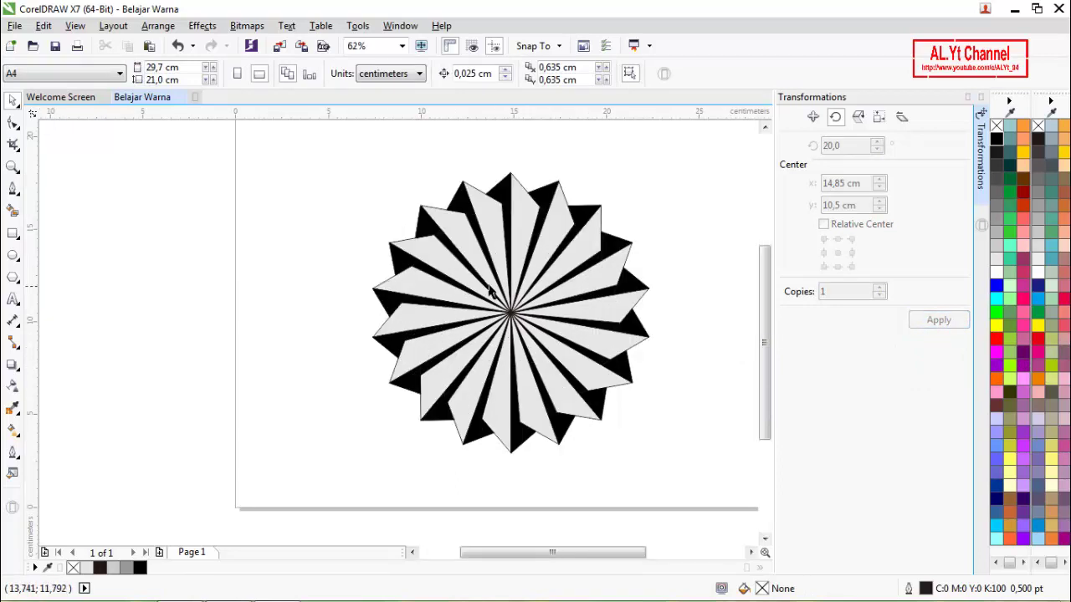
scroll(498, 225, "up", 2)
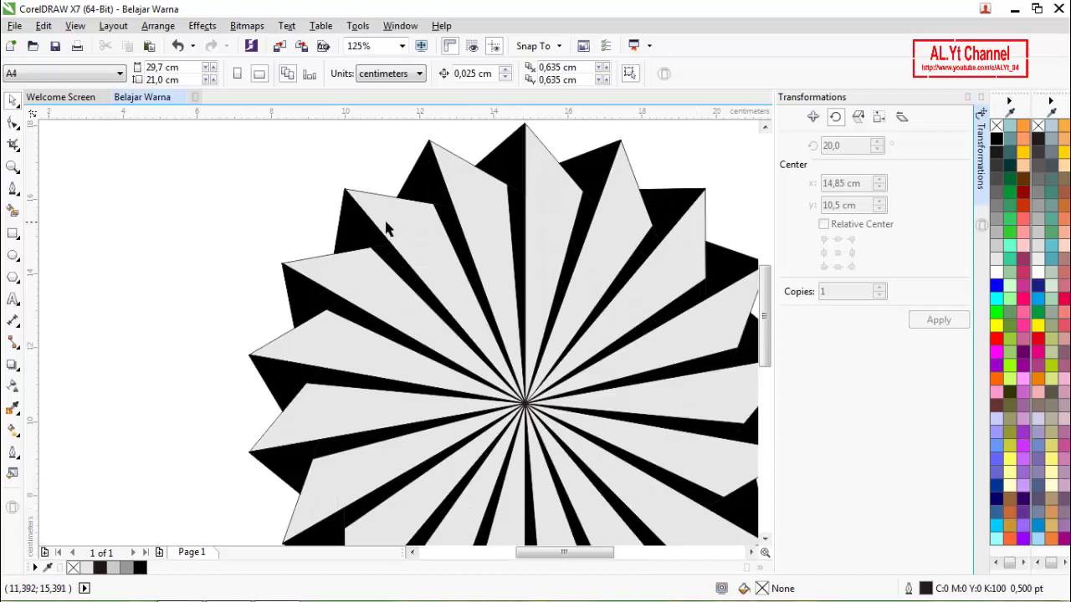
left_click(359, 230)
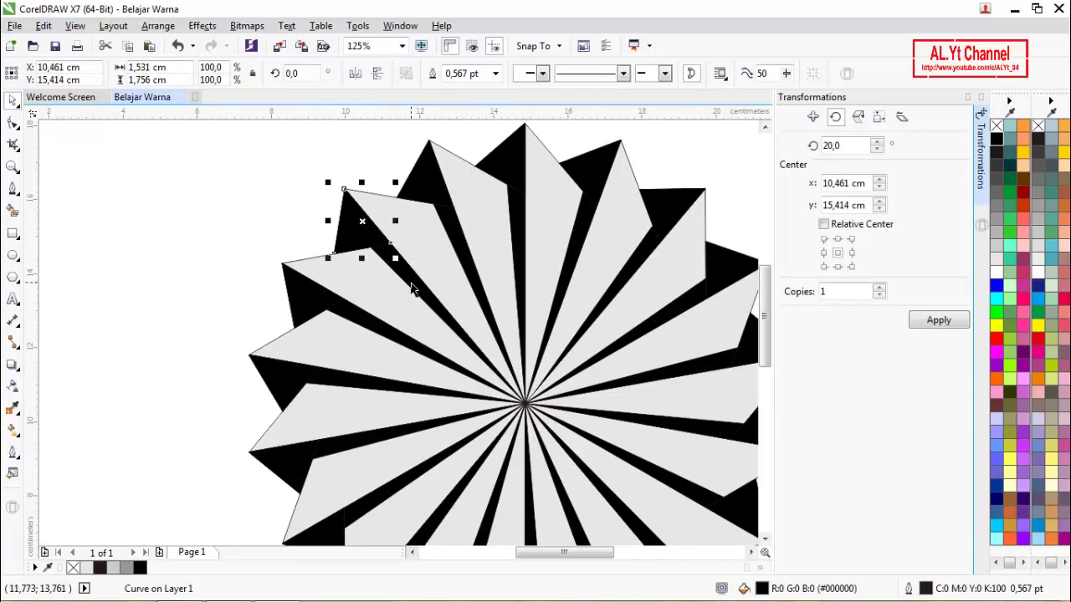
left_click(412, 289, "shift")
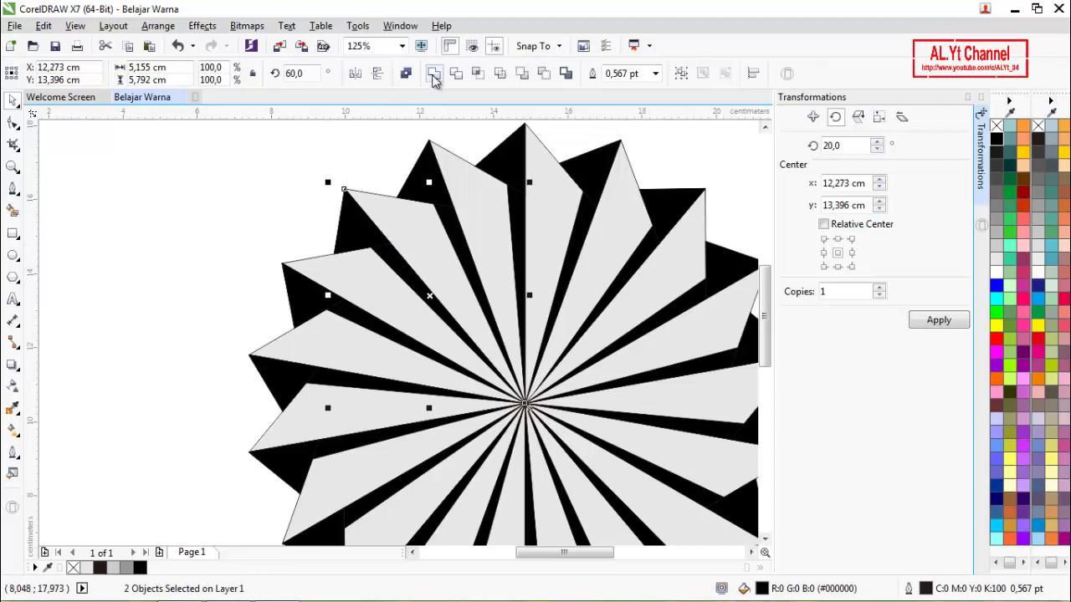
left_click(433, 75)
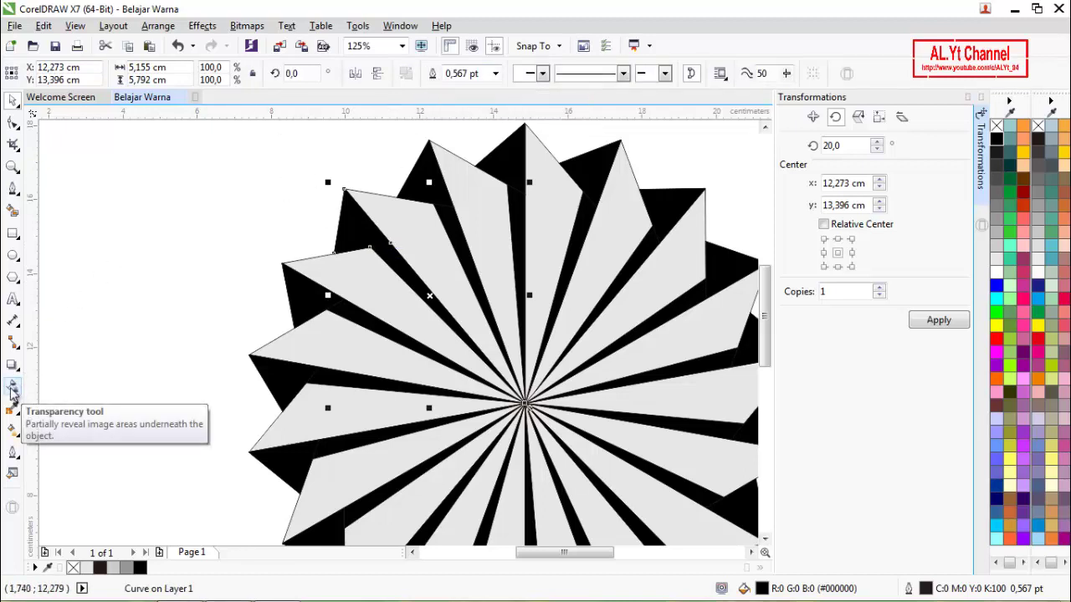
left_click(13, 429)
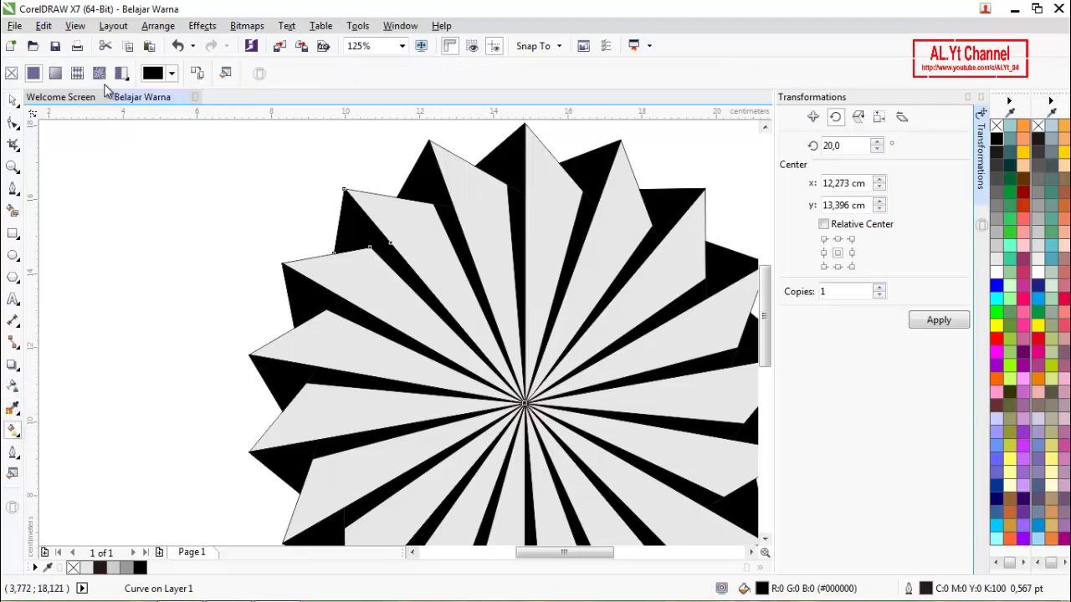
left_click(55, 73)
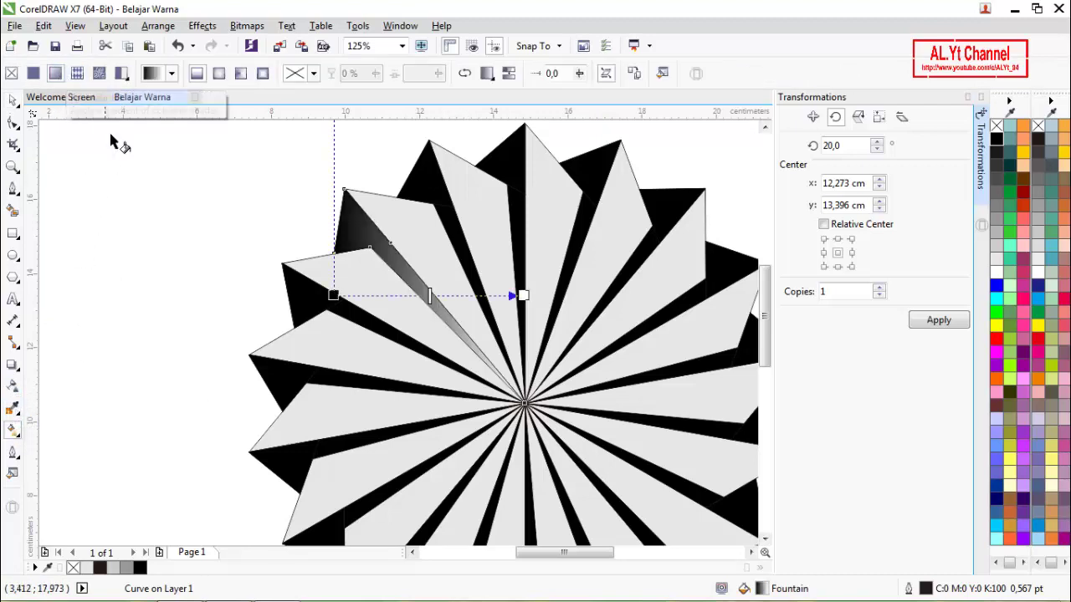
Weld the black triangle and strip of the next blade counterclockwise from the gradient-filled one.
left_click(326, 308)
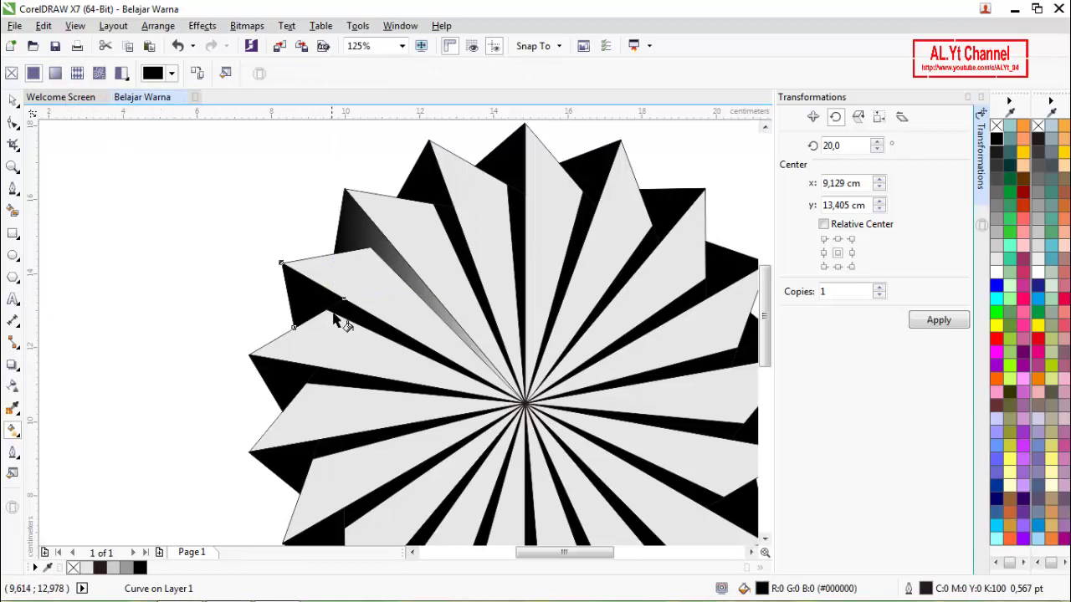
left_click(377, 334, "shift")
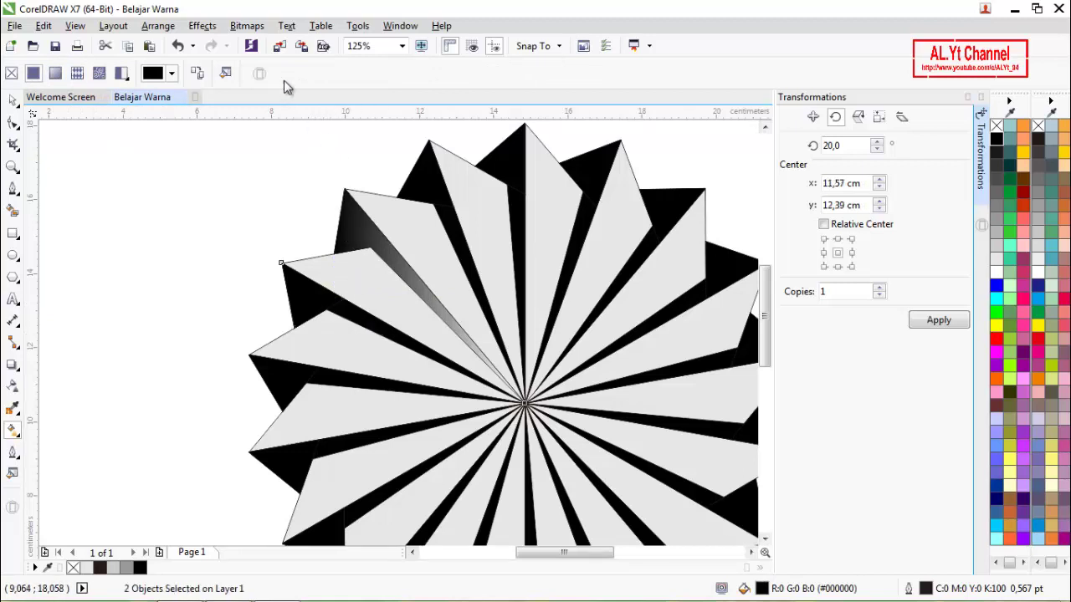
left_click(12, 102)
left_click(90, 215)
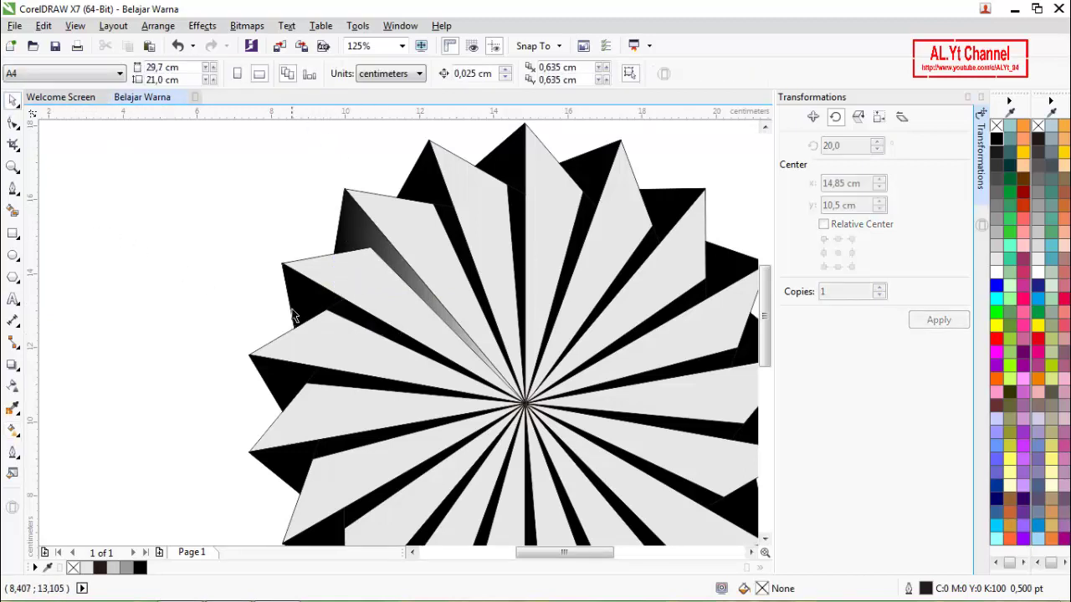
left_click(311, 308)
left_click(400, 336, "shift")
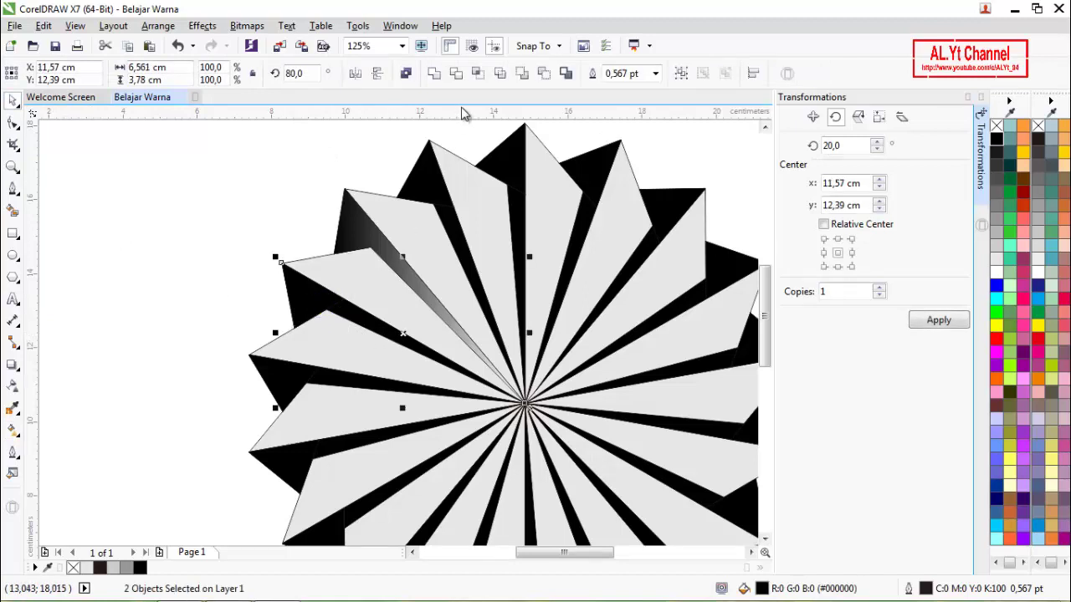
left_click(434, 73)
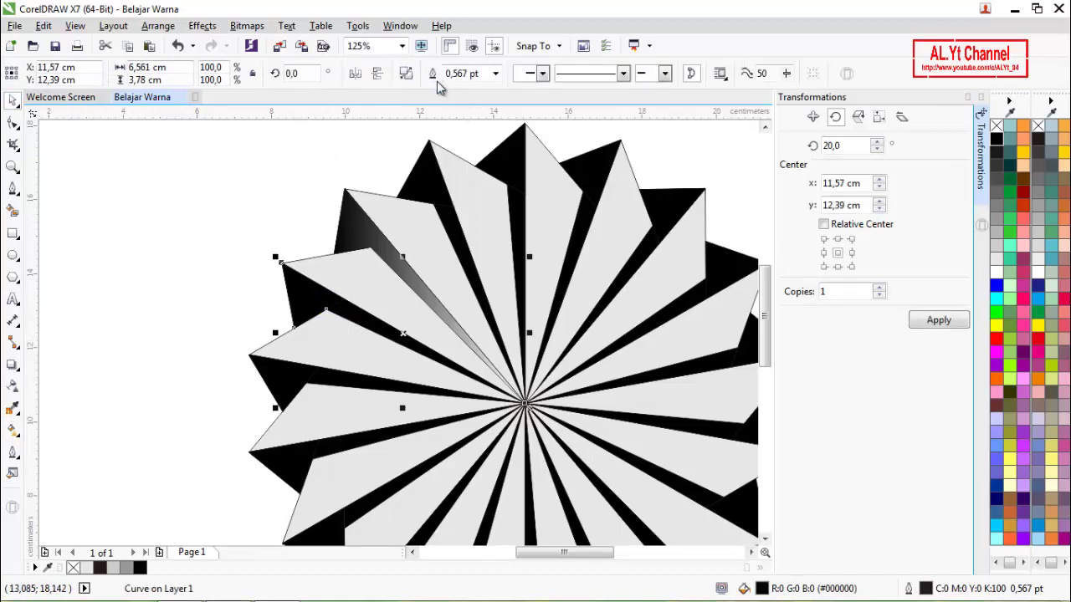
Weld each black triangle to its black strip on the top blade and on the blades directly either side of it.
left_click(425, 192)
left_click(465, 254, "shift")
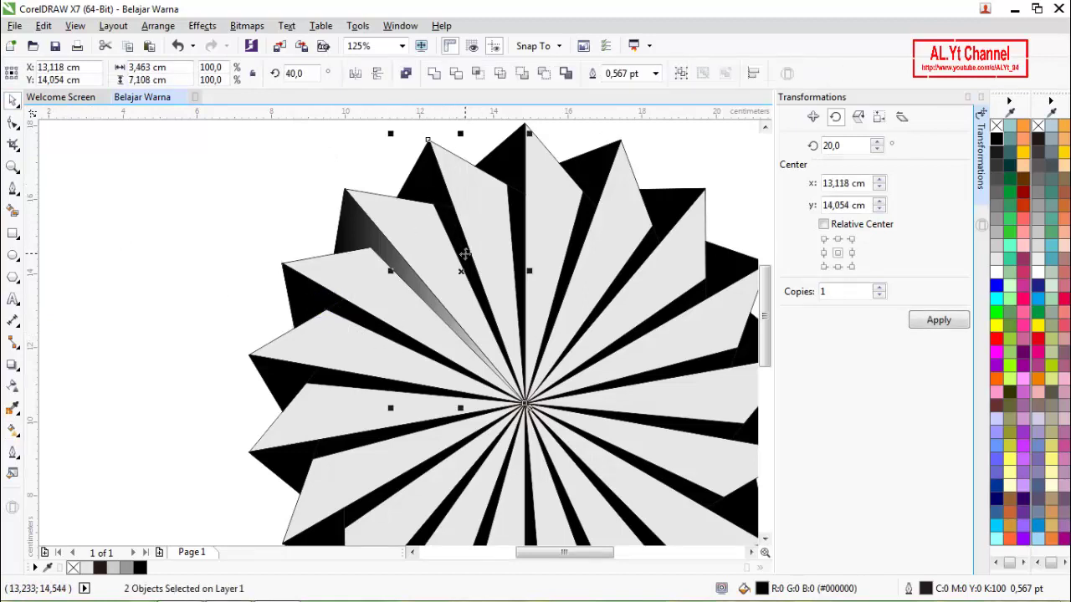
left_click(432, 75)
left_click(512, 157)
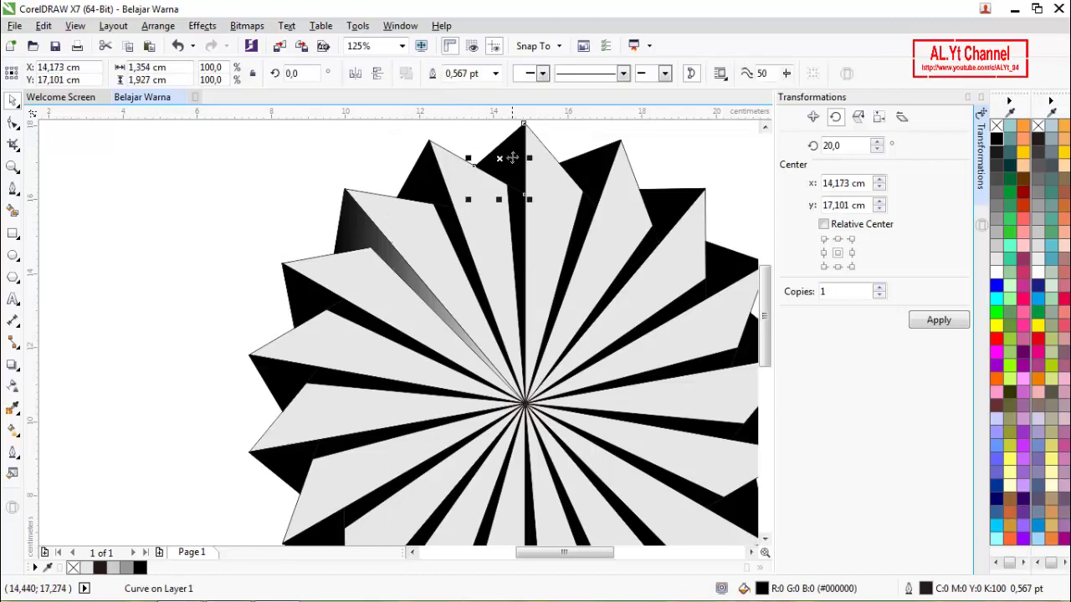
left_click(520, 231, "shift")
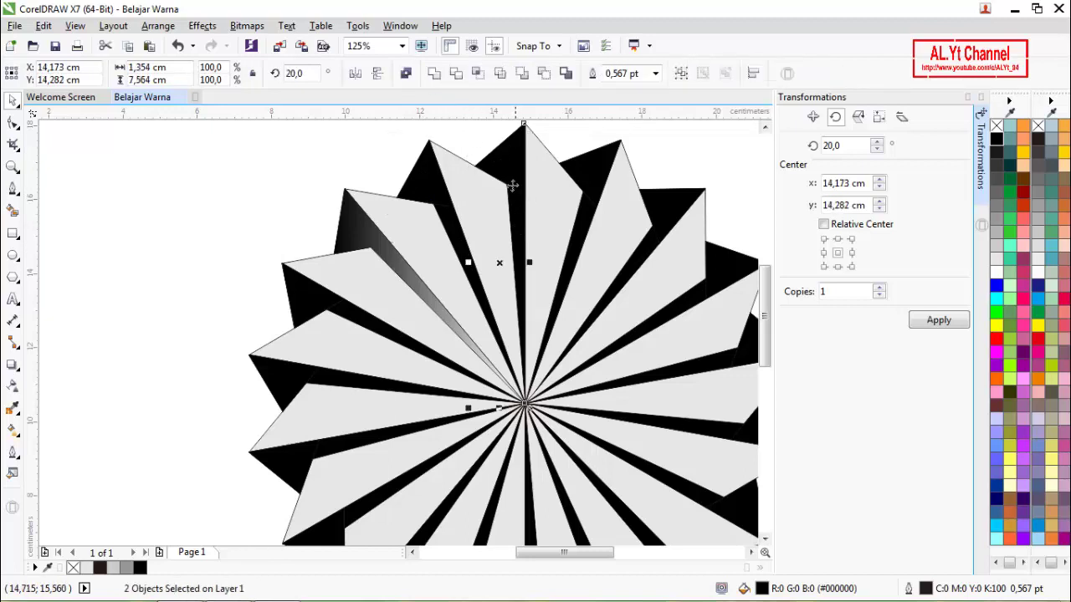
left_click(432, 75)
left_click(589, 167)
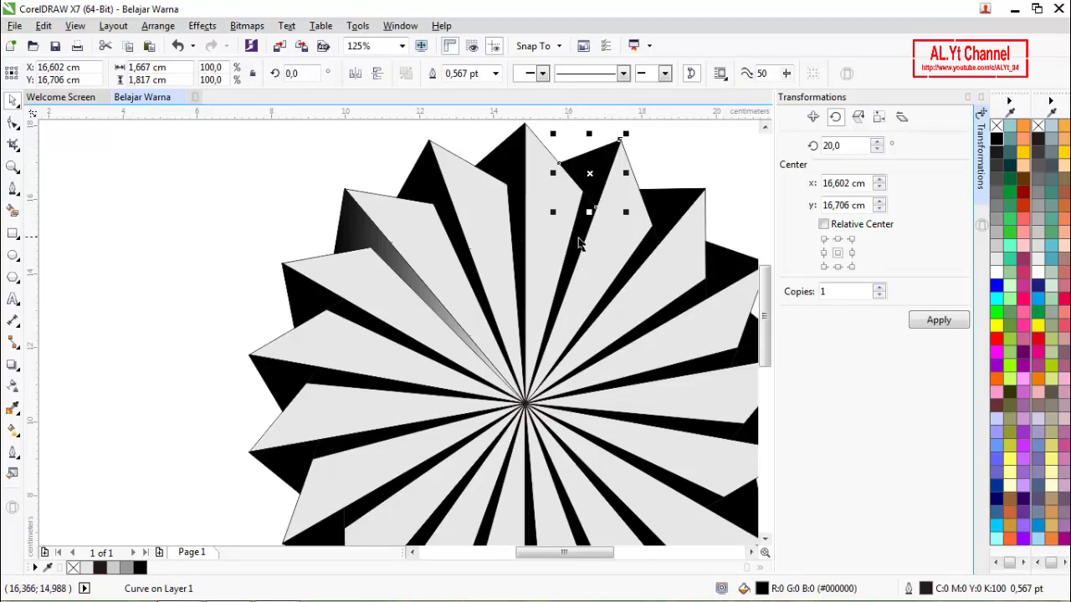
left_click(575, 239, "shift")
left_click(434, 76)
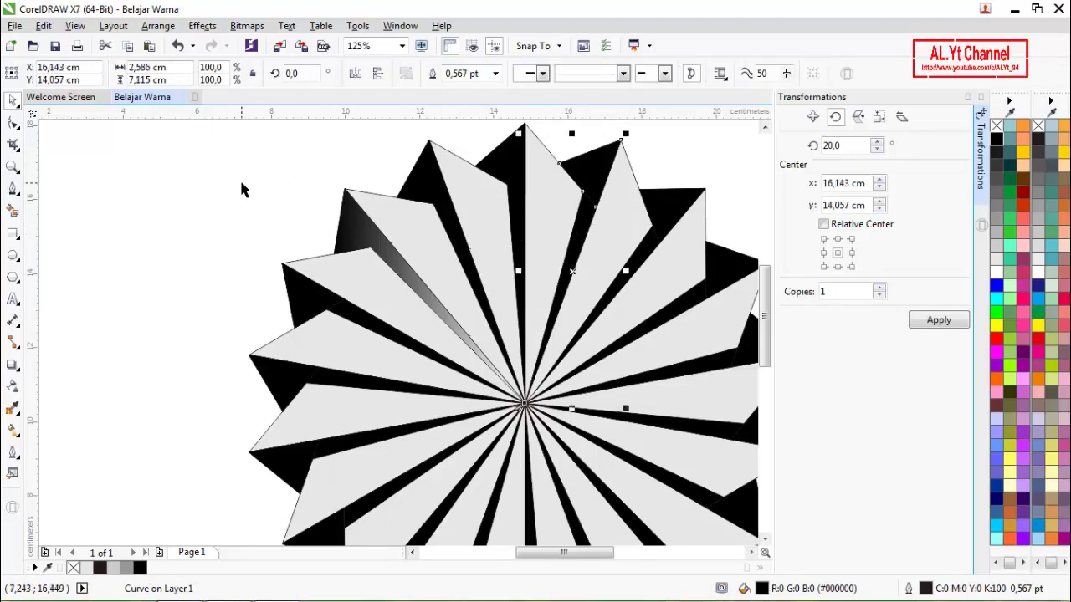
Weld the black triangle to its black strip on the second and the third blade clockwise from the top.
left_click(224, 182)
scroll(251, 201, "down", 2)
scroll(414, 209, "up", 2)
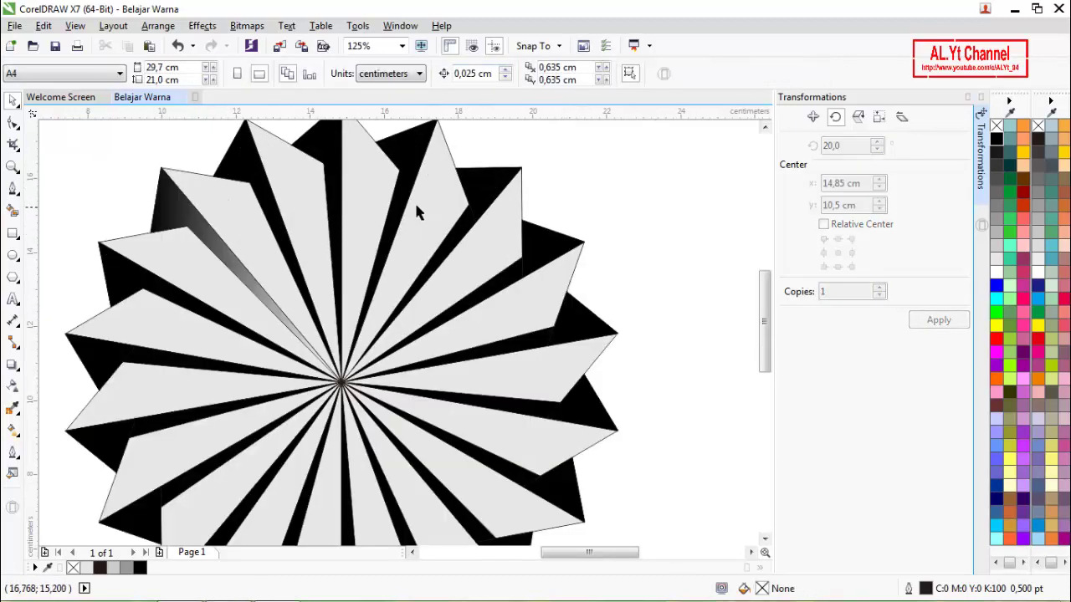
left_click(478, 184)
left_click(459, 235, "shift")
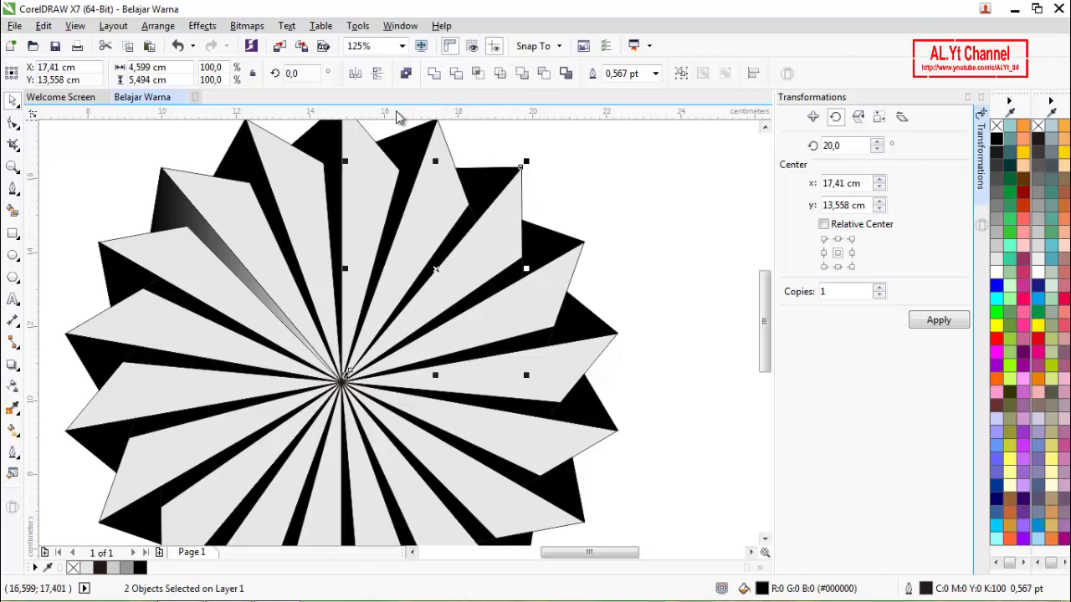
left_click(434, 75)
left_click(569, 204)
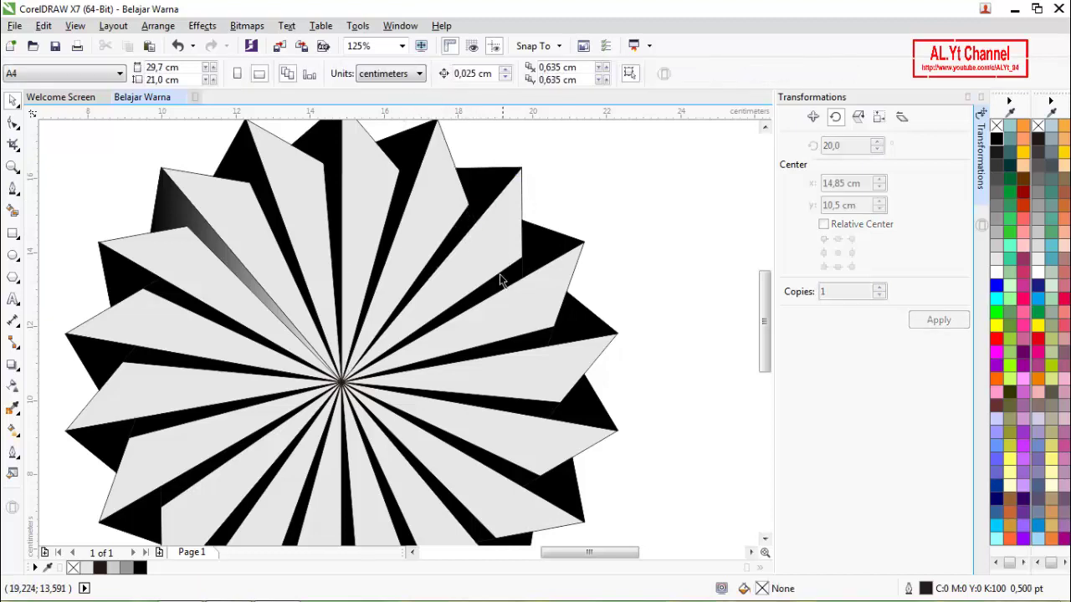
left_click(496, 280)
left_click(496, 280)
left_click(544, 235, "shift")
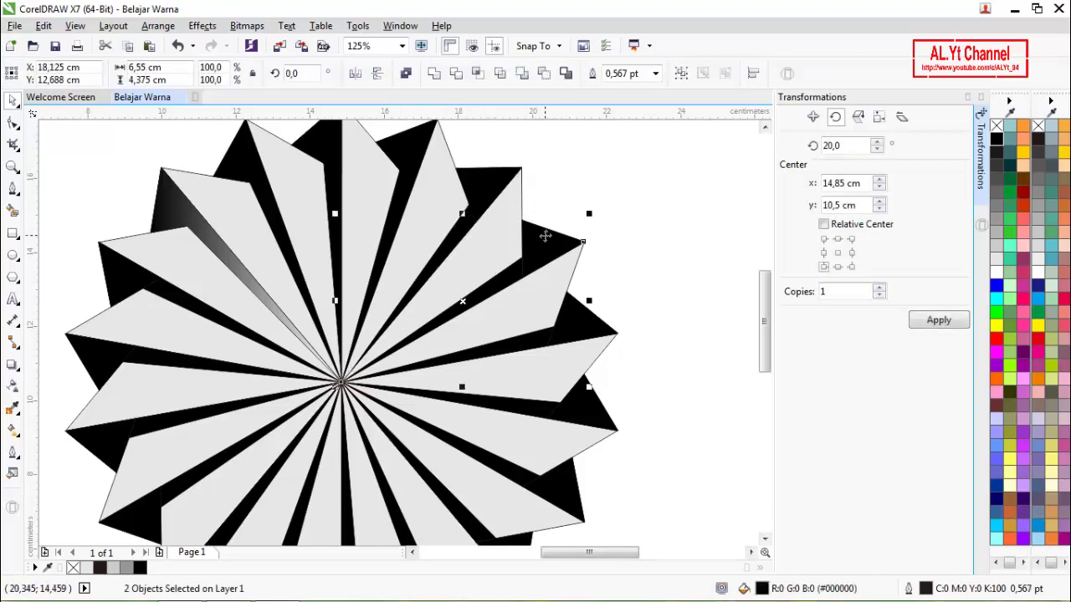
left_click(434, 75)
left_click(613, 225)
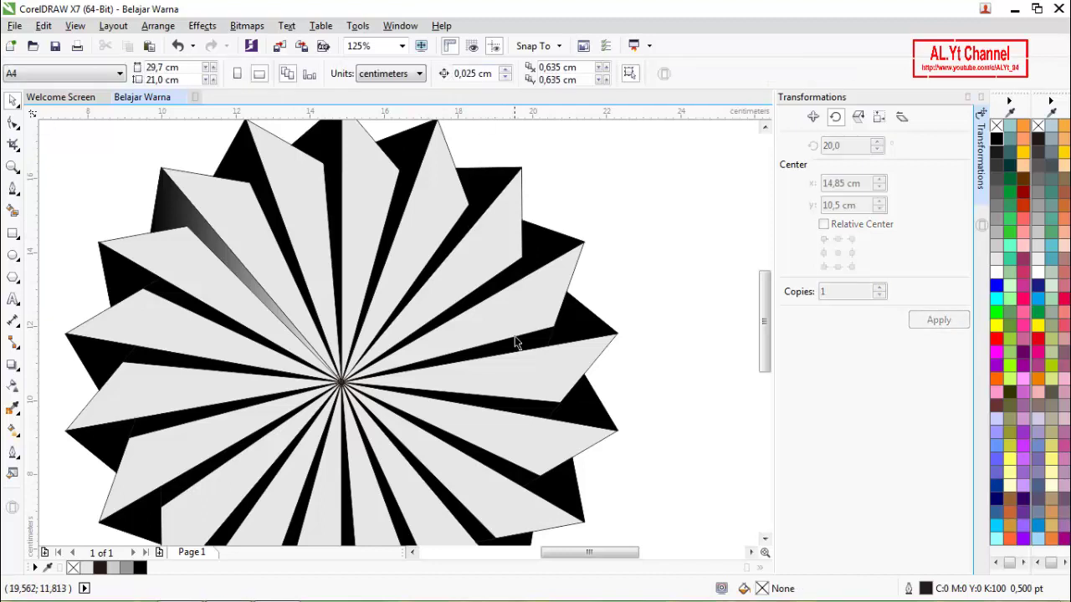
Weld the black triangle and strip on each of the wheel's two outermost right-hand blades, the fourth and fifth clockwise from the top.
left_click(514, 342)
left_click(583, 312, "shift")
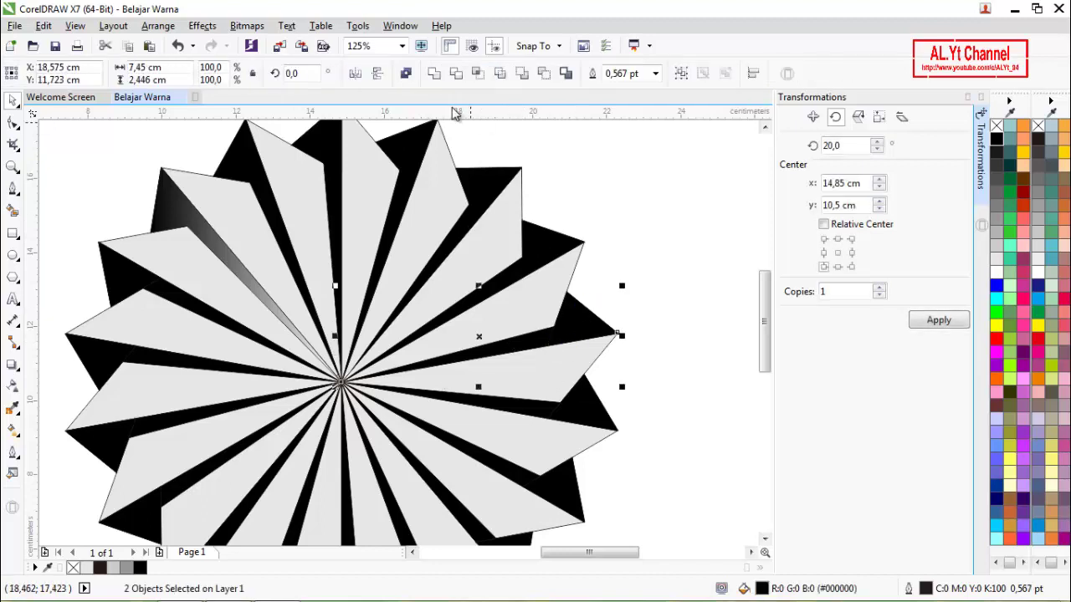
left_click(434, 74)
left_click(543, 409)
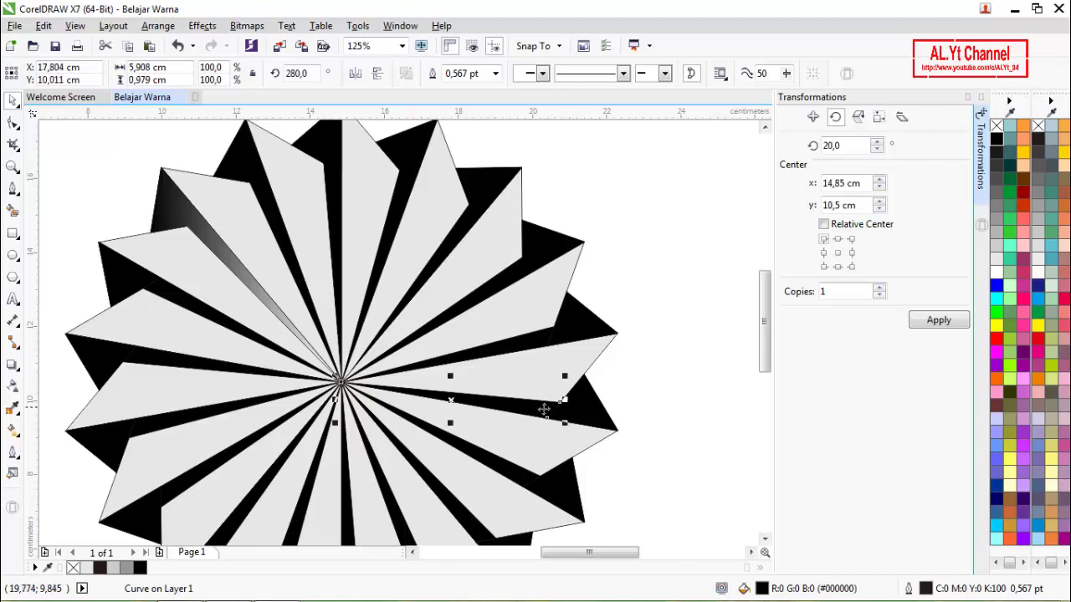
left_click(588, 405, "shift")
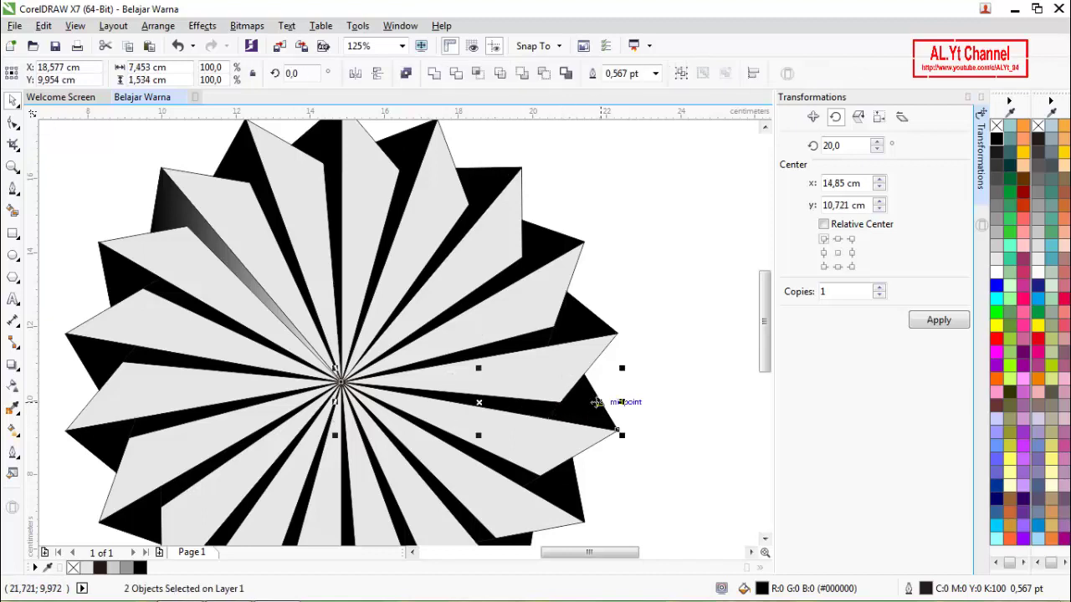
left_click(434, 74)
left_click(652, 218)
Weld the black triangle and strip of the sixth blade clockwise from the top, on the wheel's lower right.
scroll(638, 221, "down", 1)
scroll(576, 372, "up", 1)
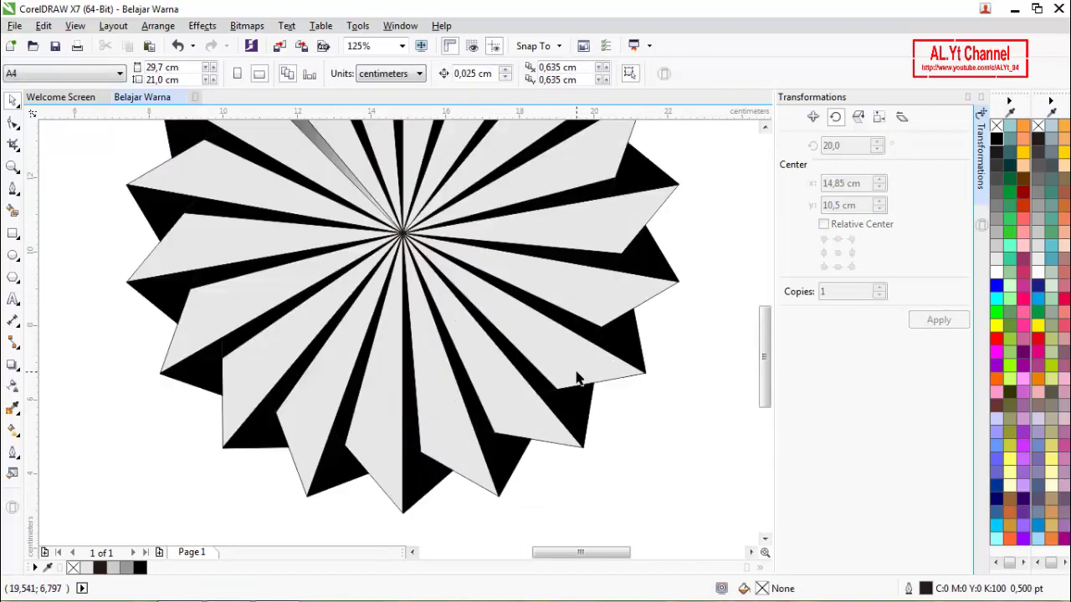
scroll(583, 337, "up", 2)
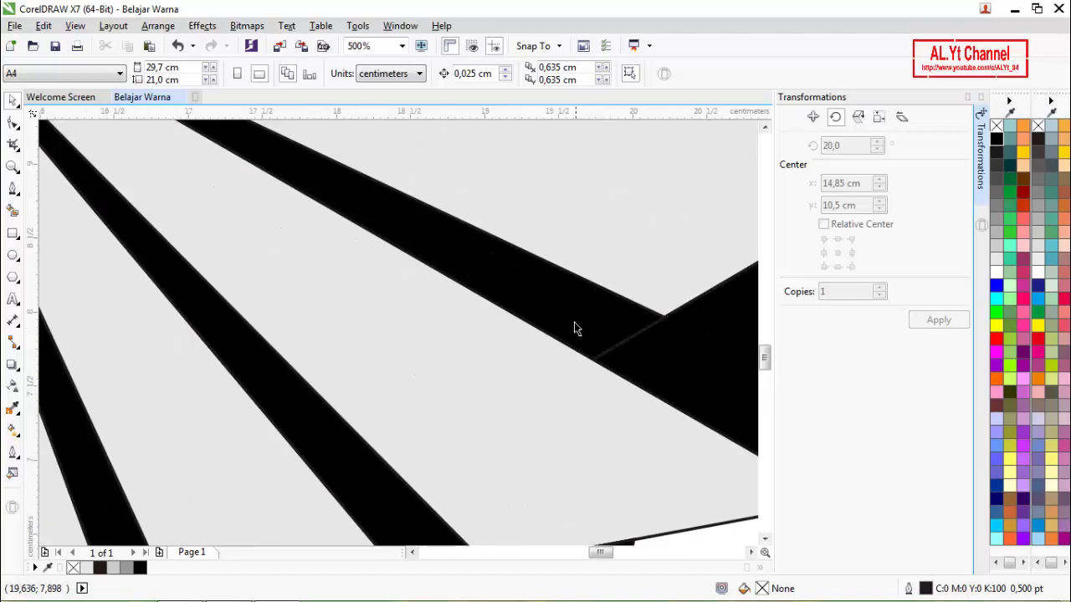
left_click(600, 343)
left_click(690, 378, "shift")
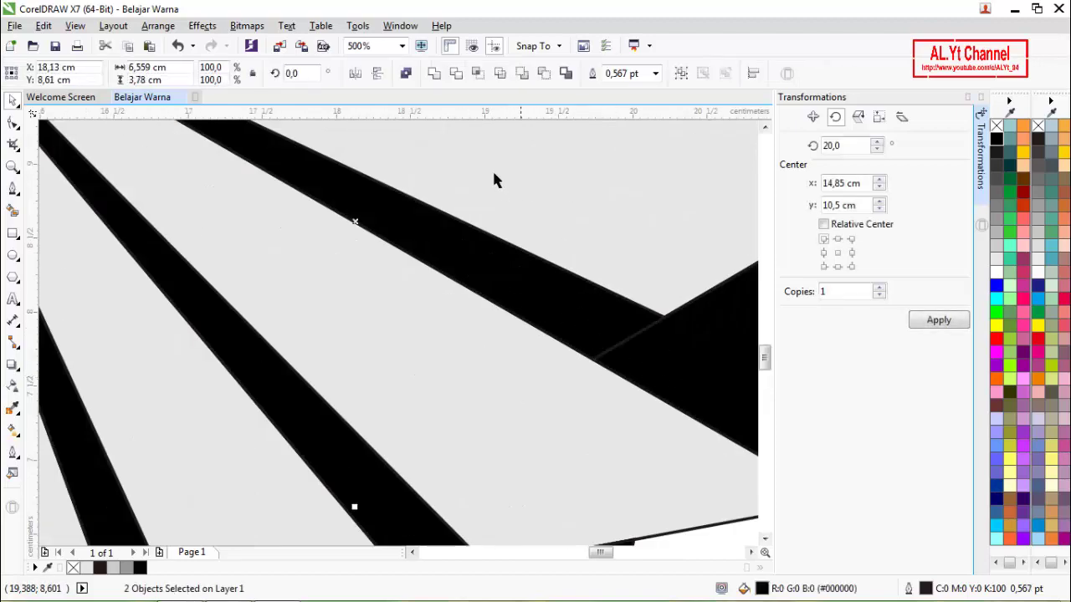
left_click(434, 74)
scroll(366, 164, "down", 2)
scroll(401, 239, "up", 1)
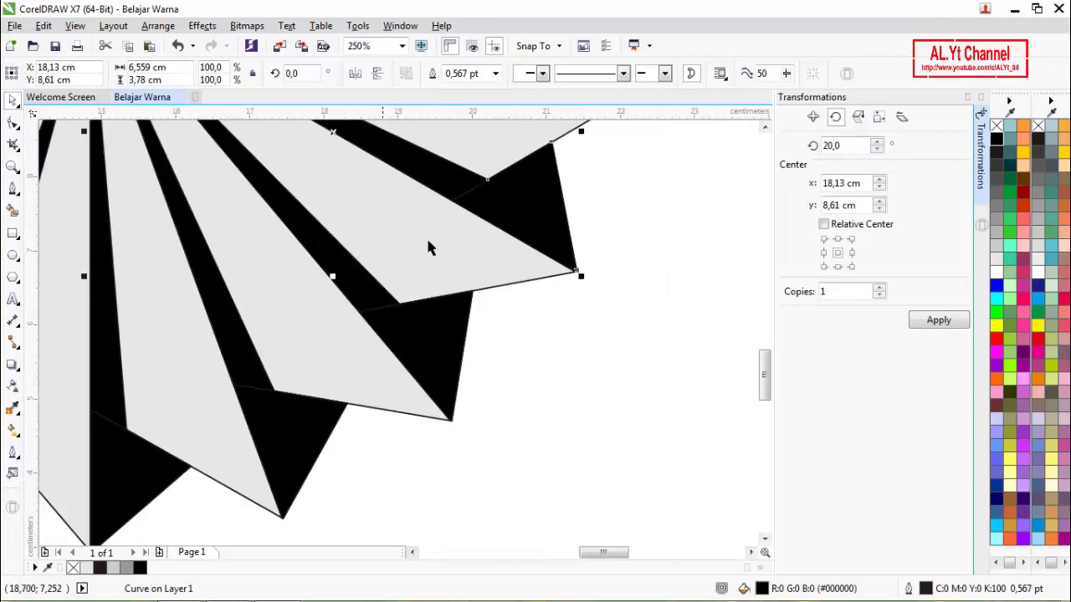
left_click(576, 202)
left_click(488, 183)
Weld the black triangle to its strip on each of the two blades just before the bottom one, going clockwise.
scroll(488, 182, "up", 1)
left_click(346, 464)
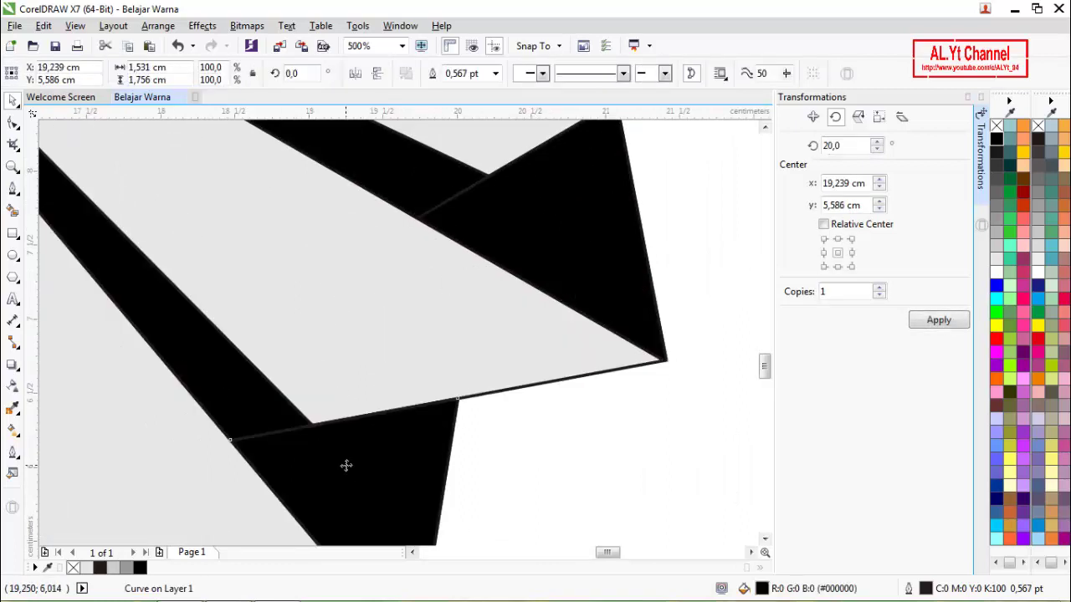
left_click(201, 343, "shift")
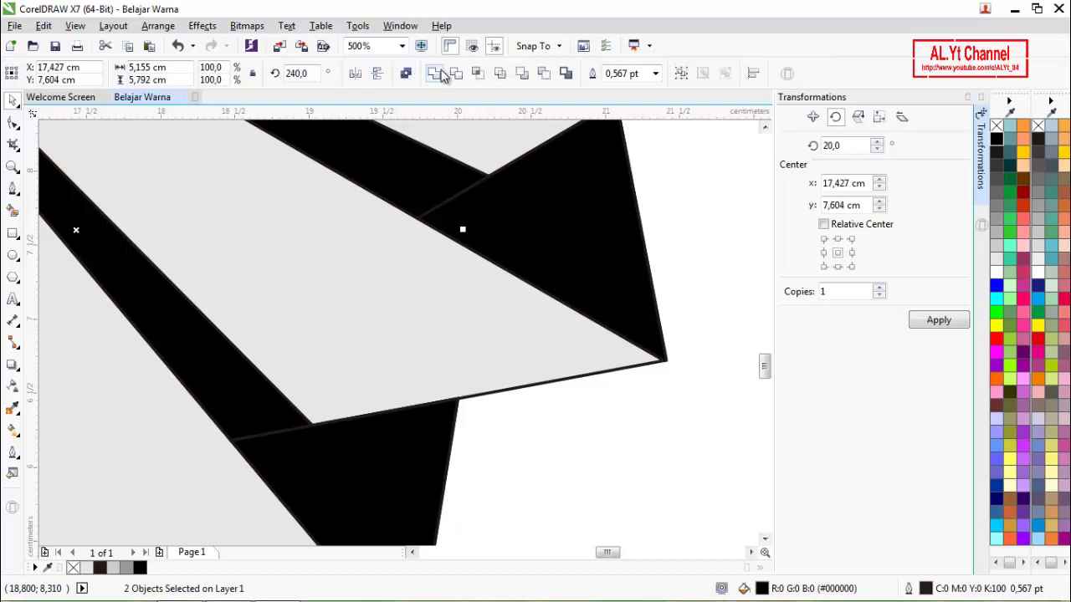
left_click(435, 74)
scroll(465, 219, "down", 2)
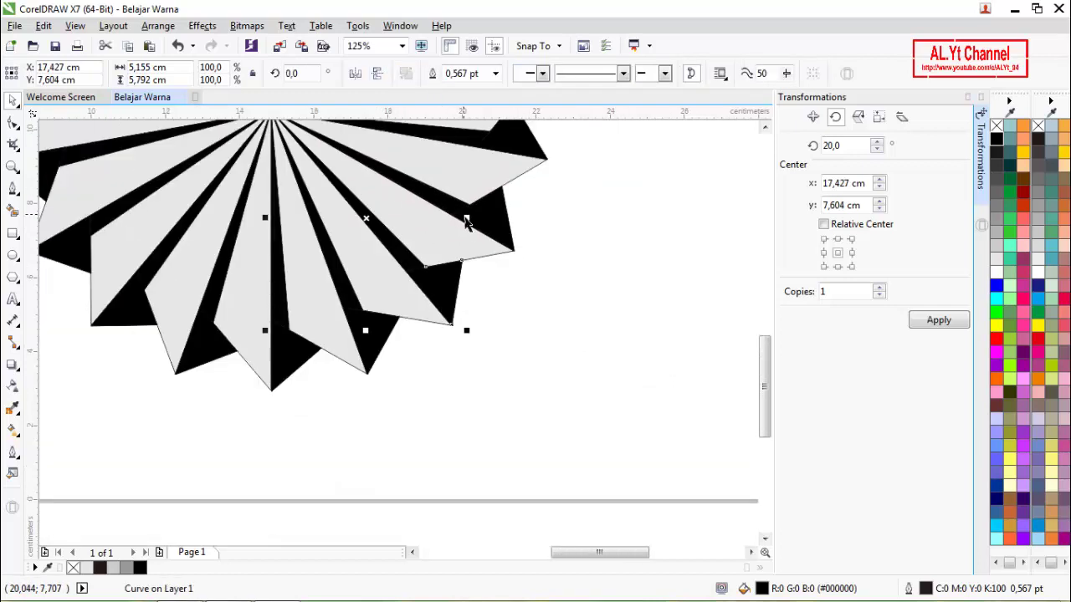
left_click(507, 328)
scroll(354, 359, "up", 2)
left_click(371, 192)
left_click(351, 147, "shift")
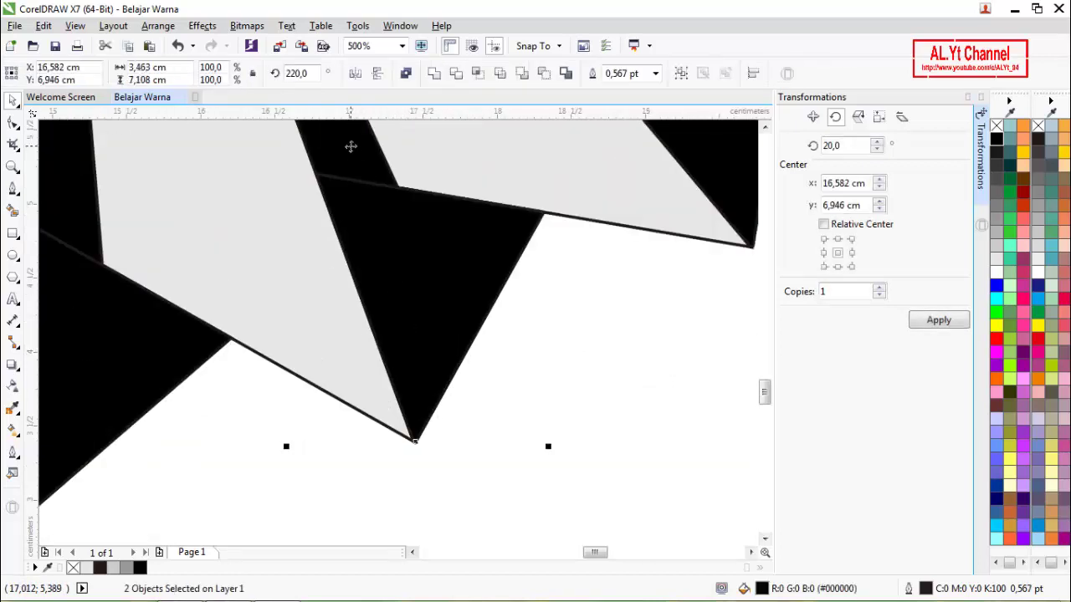
left_click(434, 75)
scroll(381, 292, "down", 2)
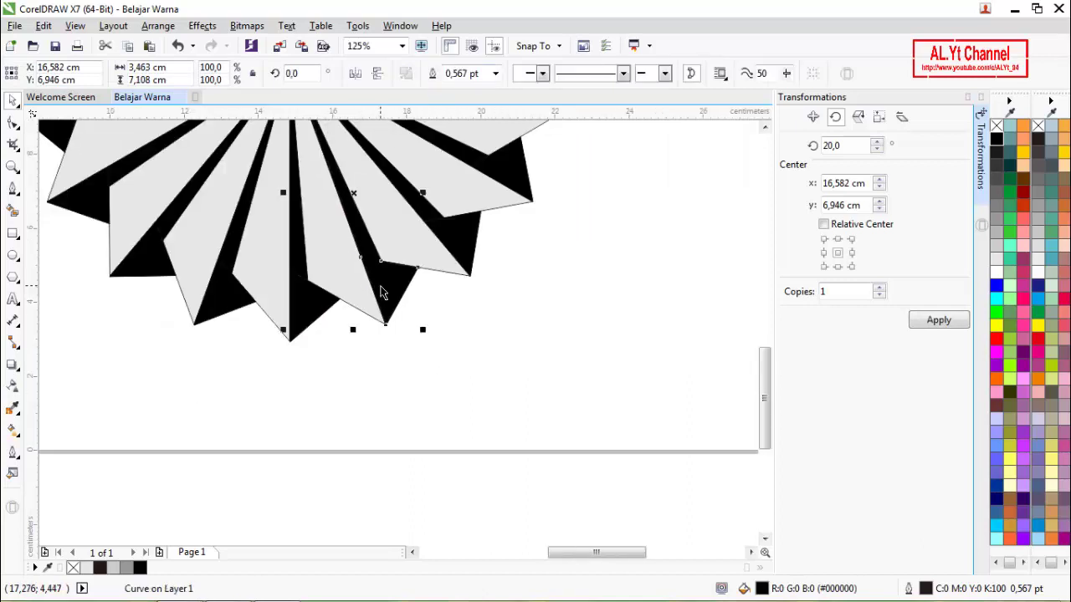
Weld the black triangle and strip of the bottom blade and of the blade directly clockwise from it.
scroll(286, 308, "up", 1)
left_click(326, 280)
left_click(311, 200, "shift")
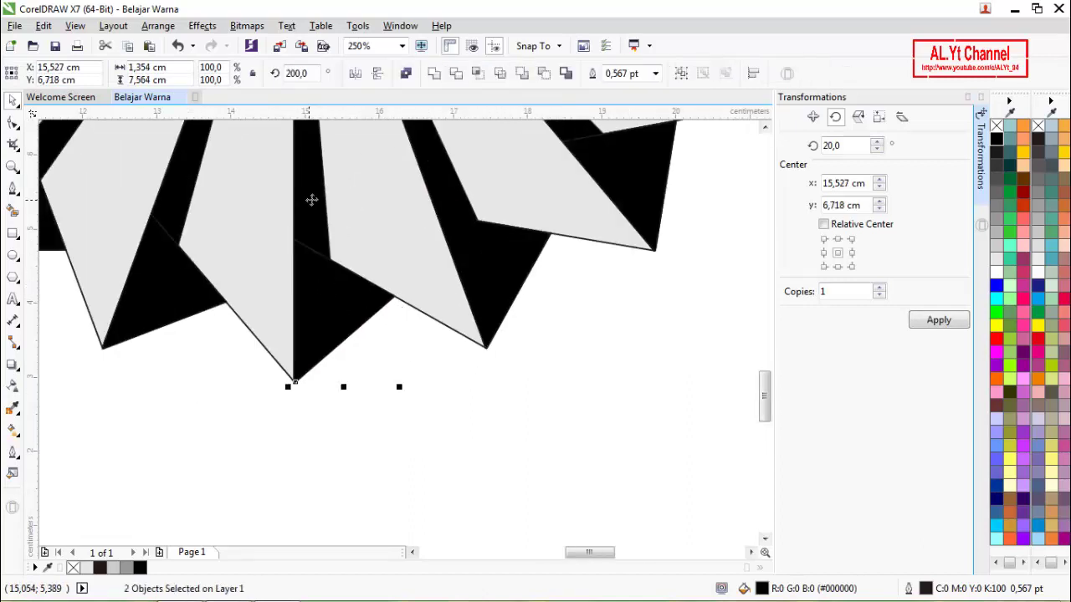
left_click(436, 74)
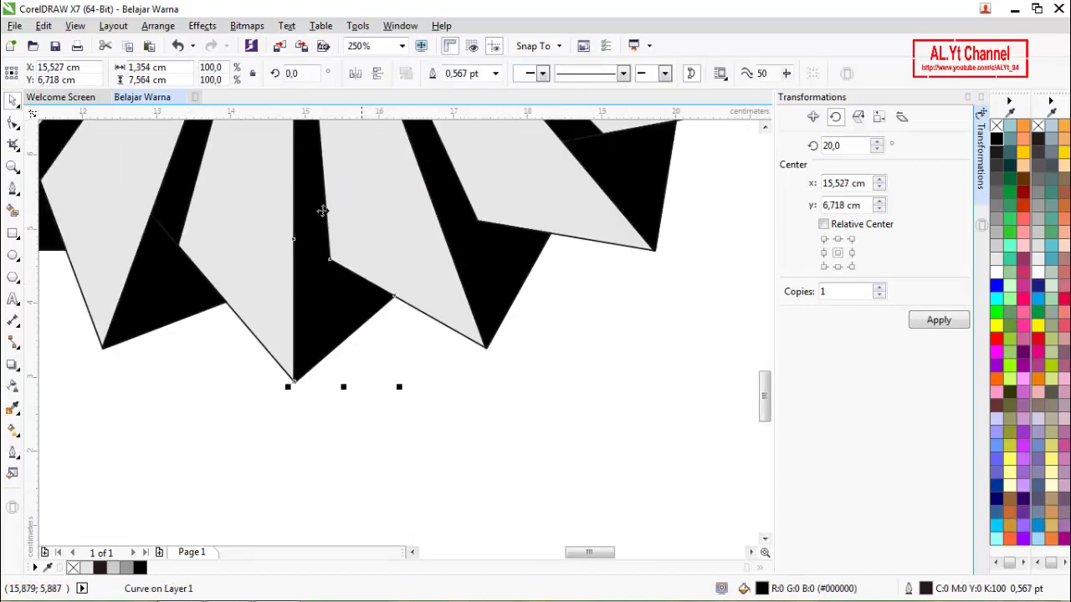
left_click(187, 285)
left_click(188, 174, "shift")
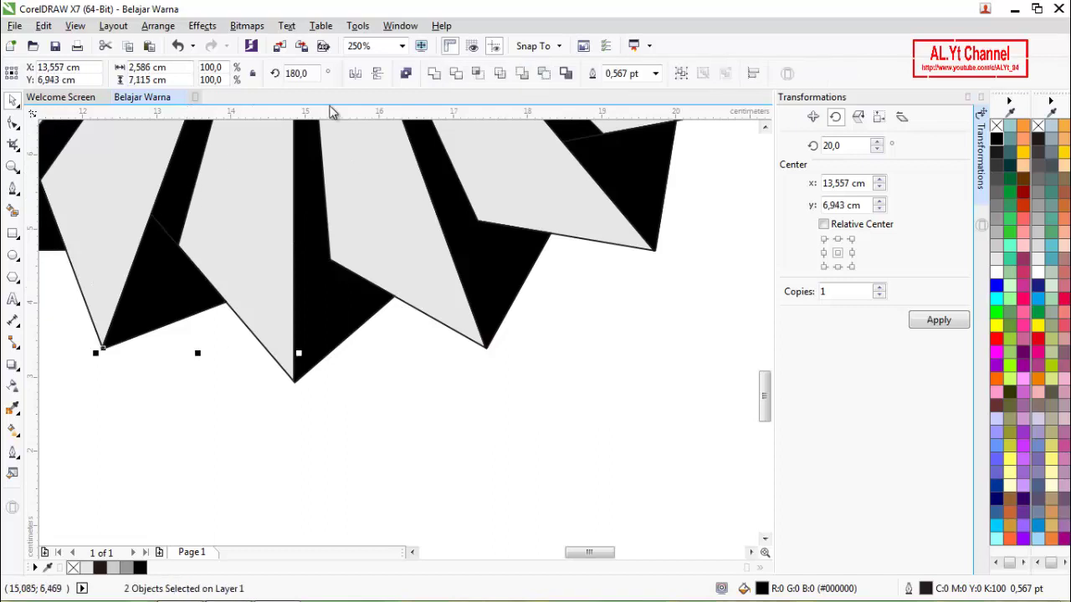
left_click(436, 74)
scroll(479, 351, "down", 2)
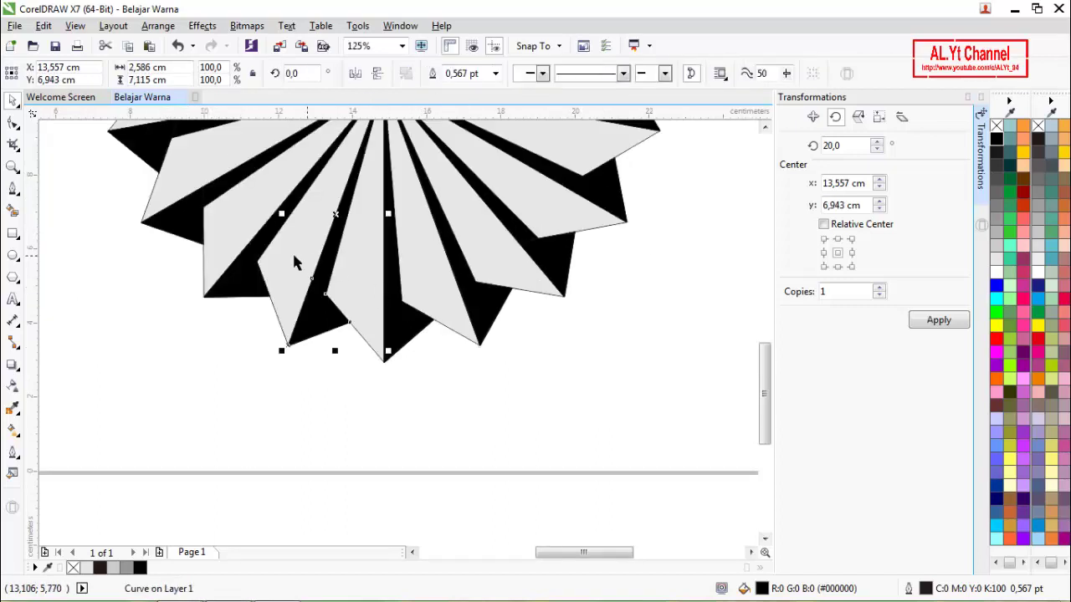
Weld the black triangle to its strip on the second and third blades clockwise from the bottom one.
scroll(243, 230, "up", 2)
left_click(261, 329)
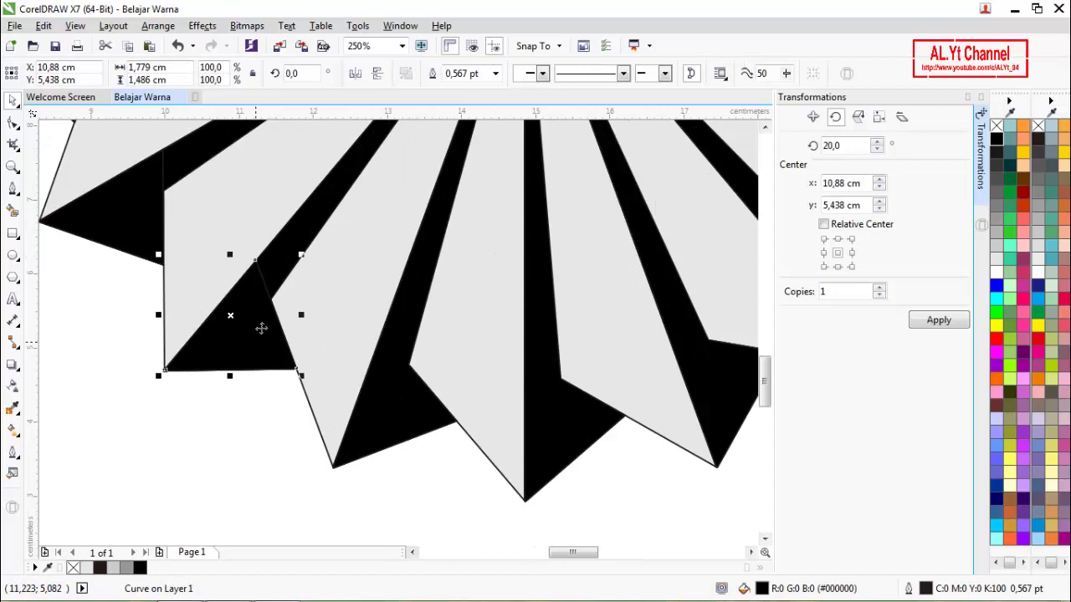
left_click(304, 227, "shift")
left_click(434, 73)
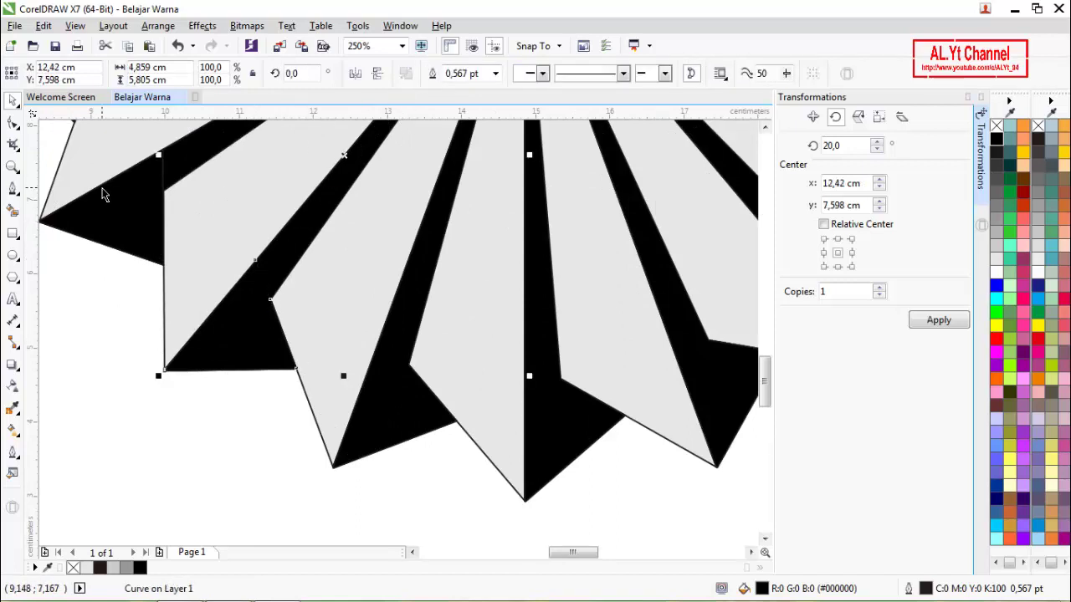
left_click(102, 207)
left_click(207, 147, "shift")
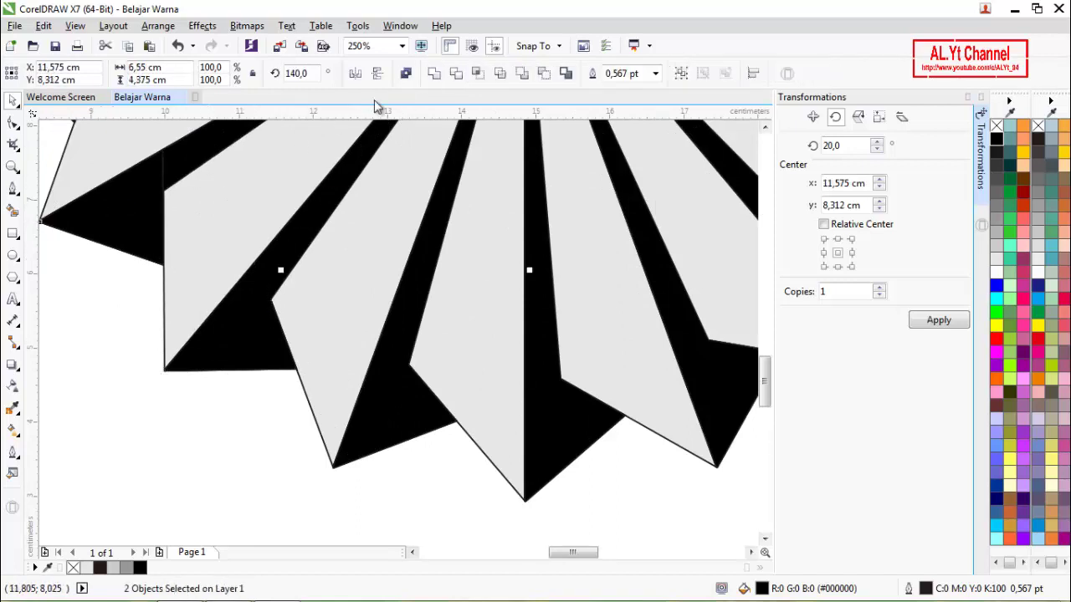
left_click(432, 76)
scroll(463, 302, "down", 2)
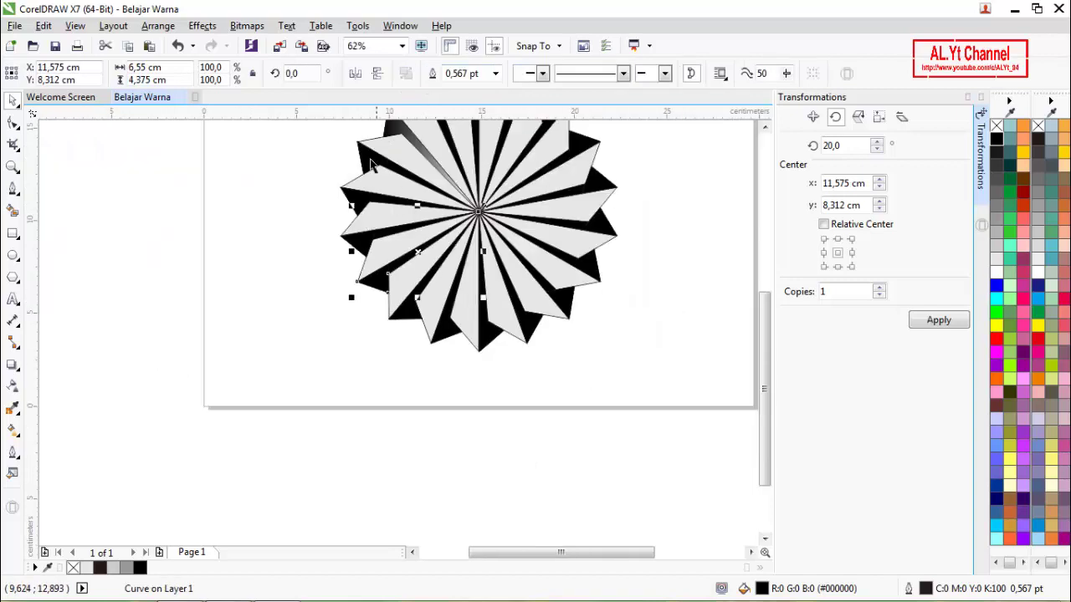
Weld the black triangle and strip of the second blade counterclockwise from the gradient-filled one.
scroll(370, 163, "up", 2)
left_click(465, 319, "shift")
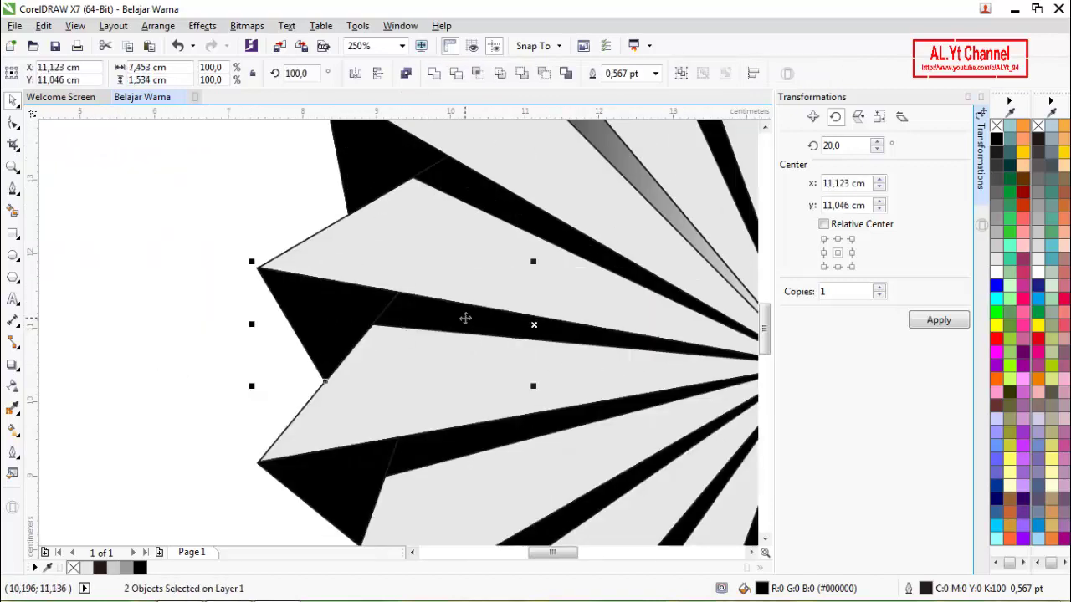
left_click(434, 76)
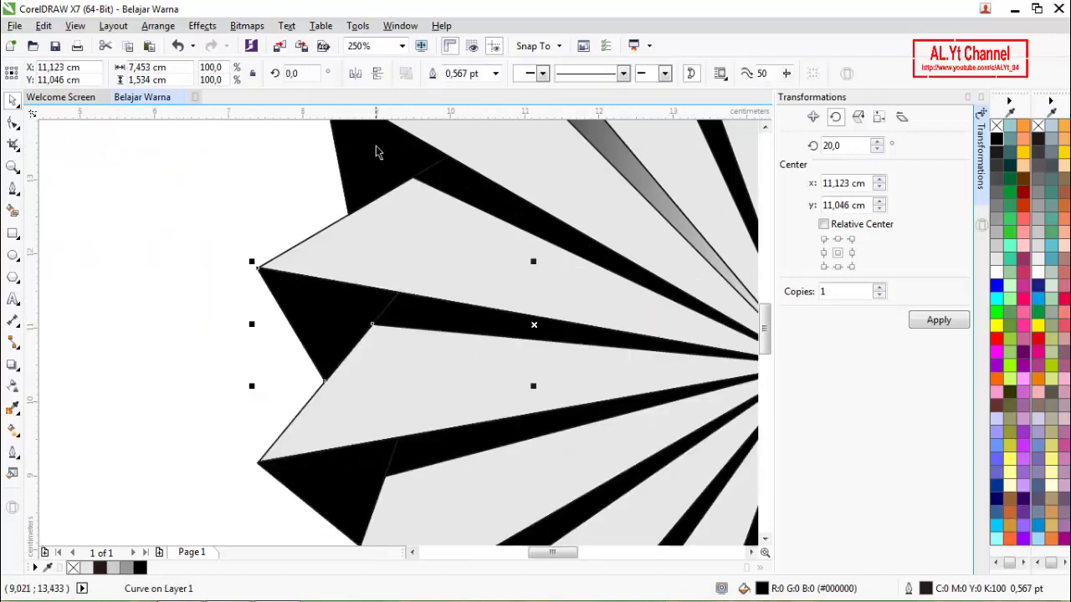
left_click(467, 187)
left_click(176, 186)
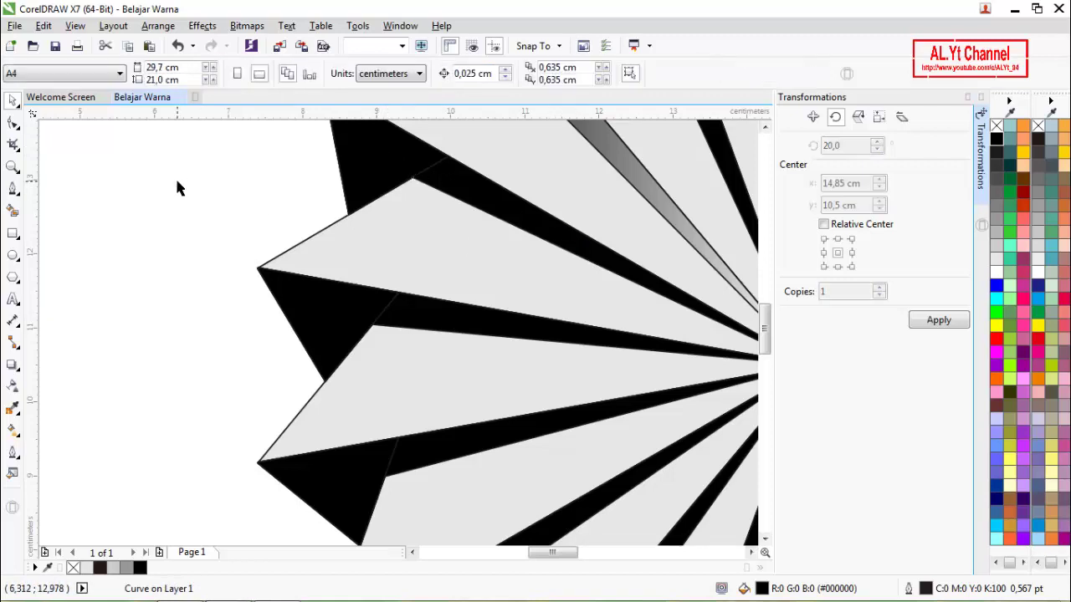
Try to copy the fill between the gradient-filled blade and the black blade next to it counterclockwise, and undo the change.
scroll(492, 231, "down", 4)
scroll(587, 201, "up", 2)
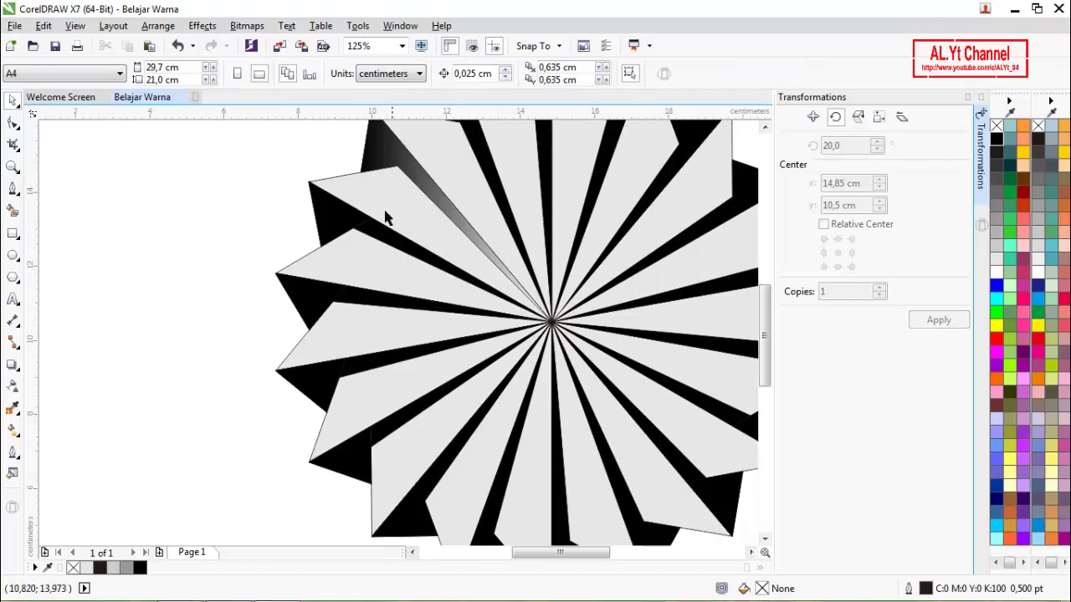
left_click(428, 196)
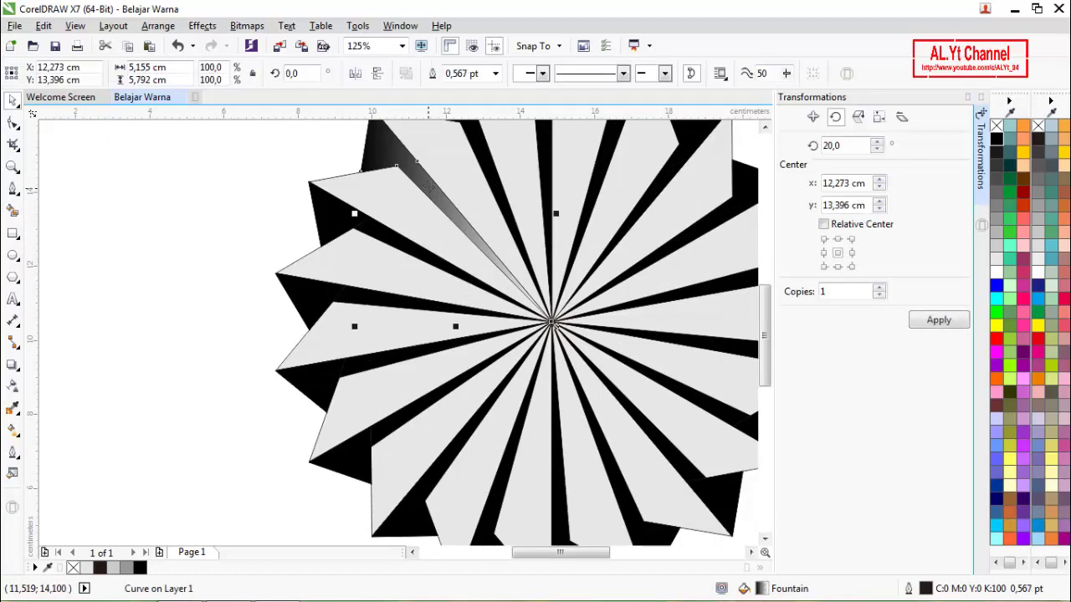
left_click(13, 431)
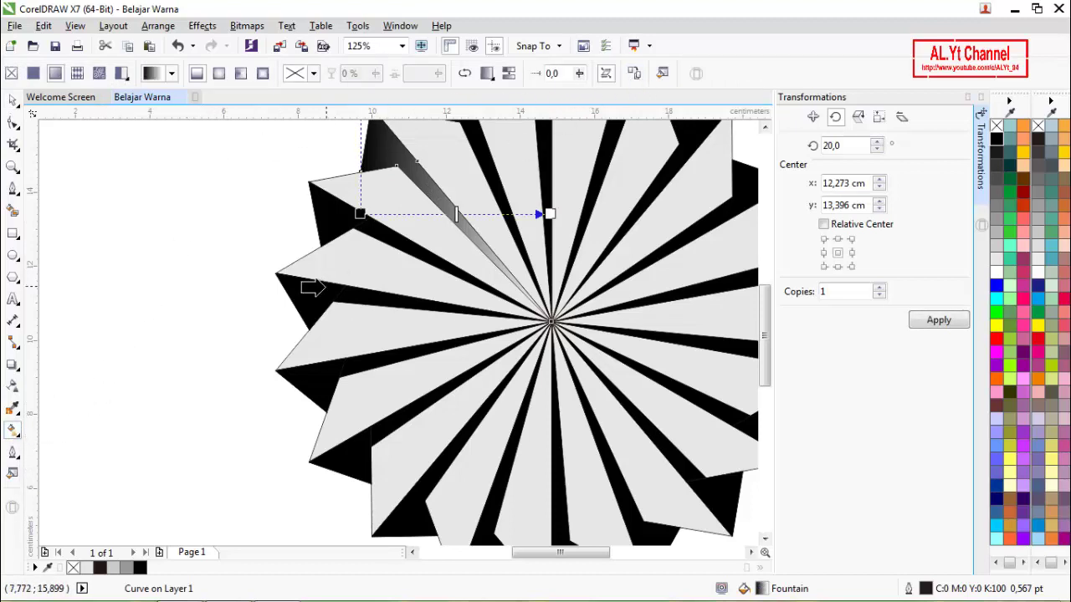
left_click(328, 224)
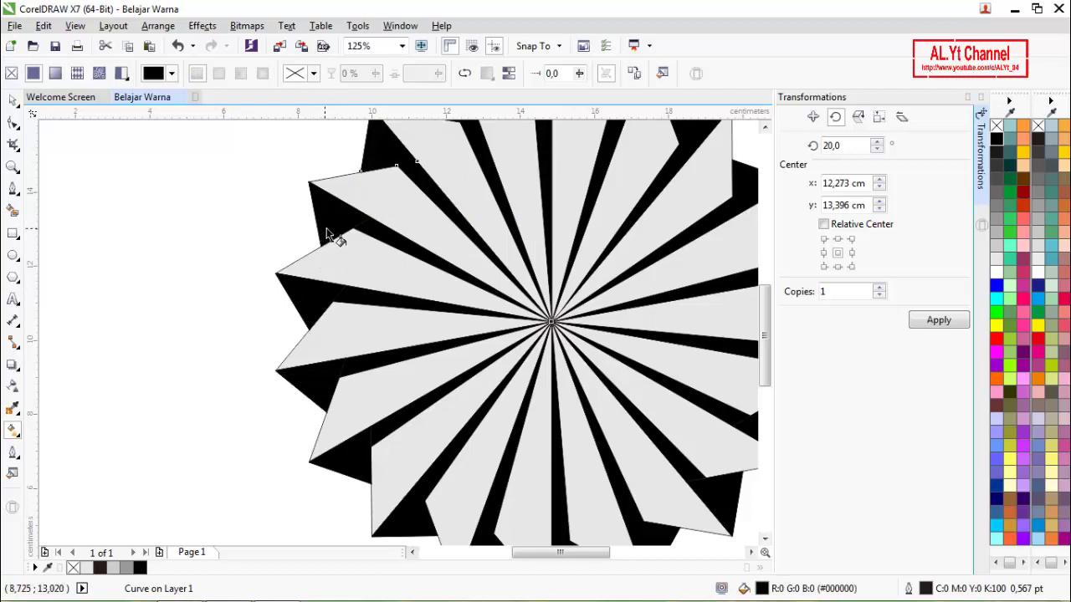
key("ctrl+z")
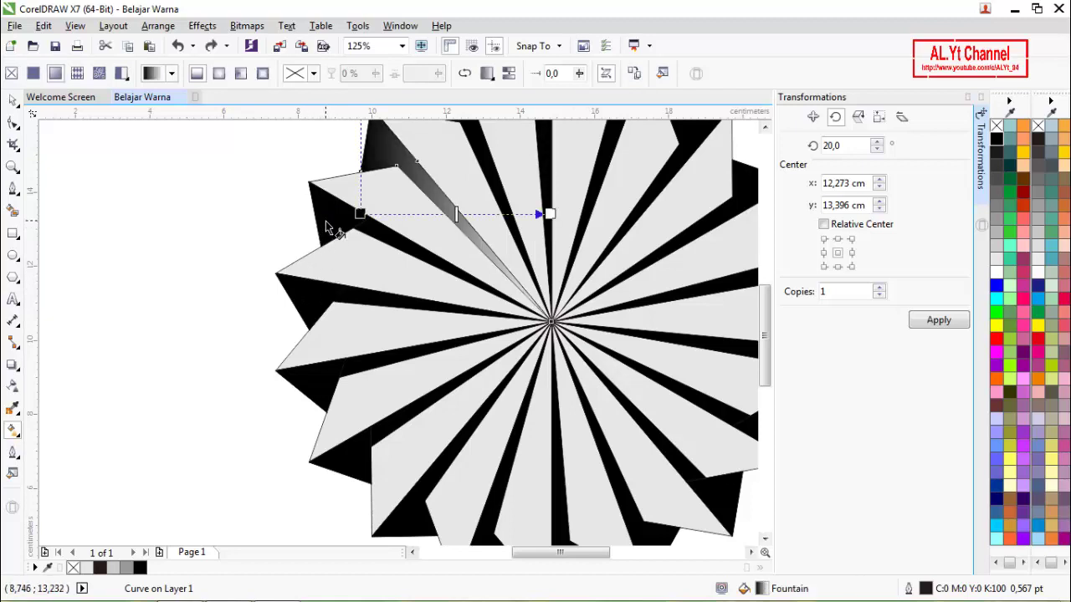
Copy the fountain fill of the gradient-filled blade onto the welded black shape of the next blade counterclockwise.
left_click(328, 223)
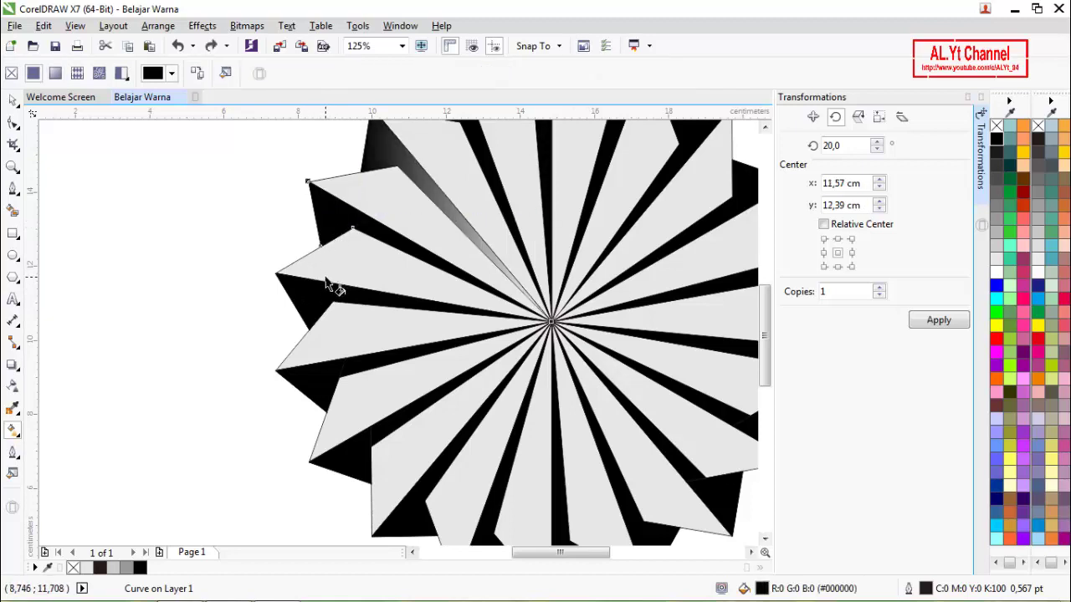
left_click(204, 77)
left_click(386, 161)
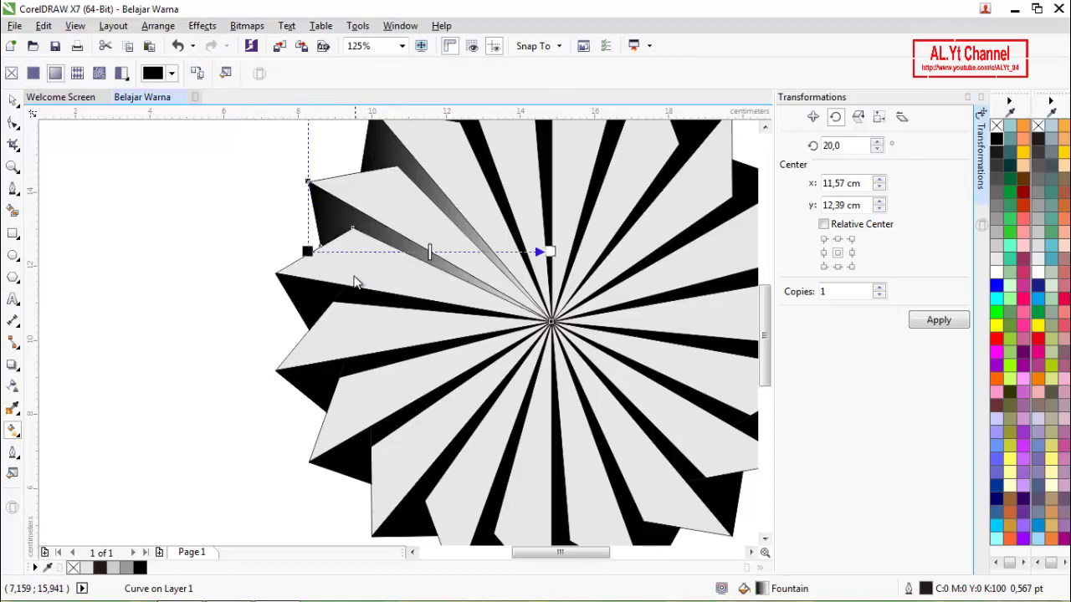
Undo the last fill copy, and copy the fountain fill onto the next two welded black blades counterclockwise.
key("ctrl+z")
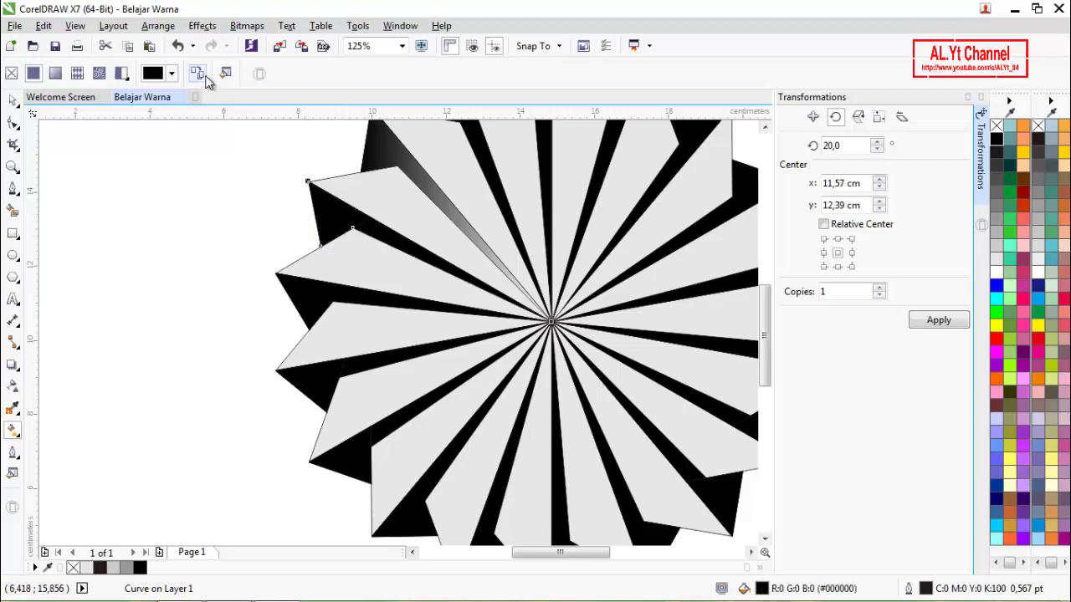
left_click(204, 76)
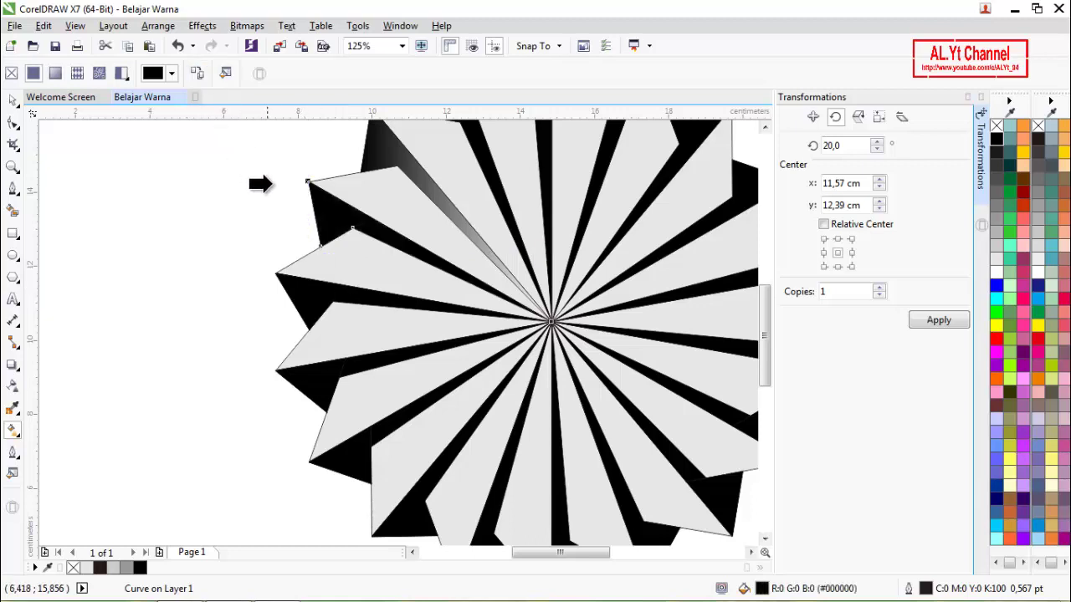
left_click(431, 195)
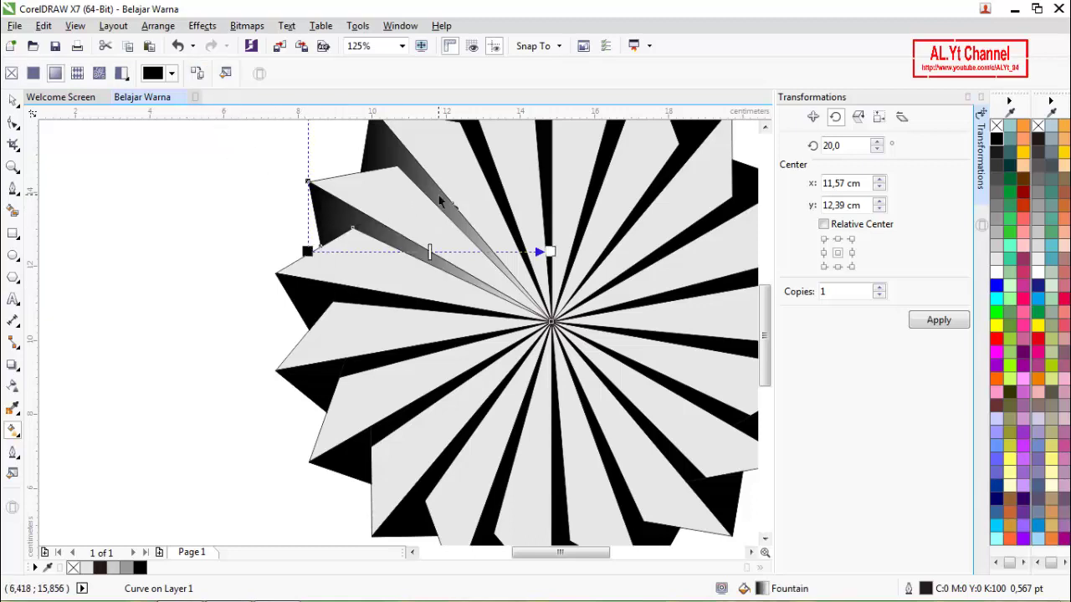
left_click(316, 303)
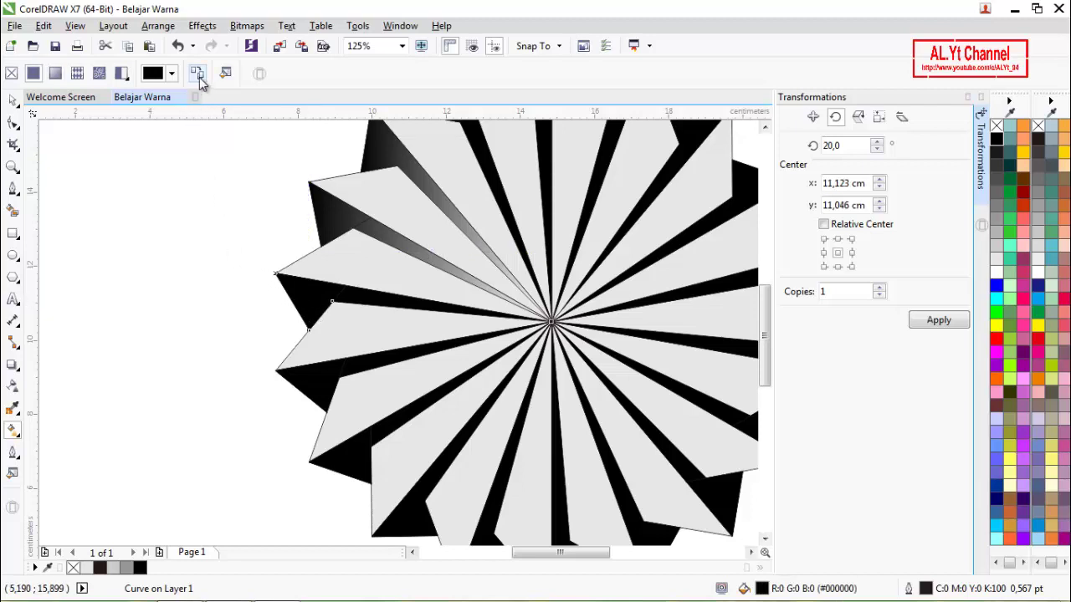
left_click(348, 221)
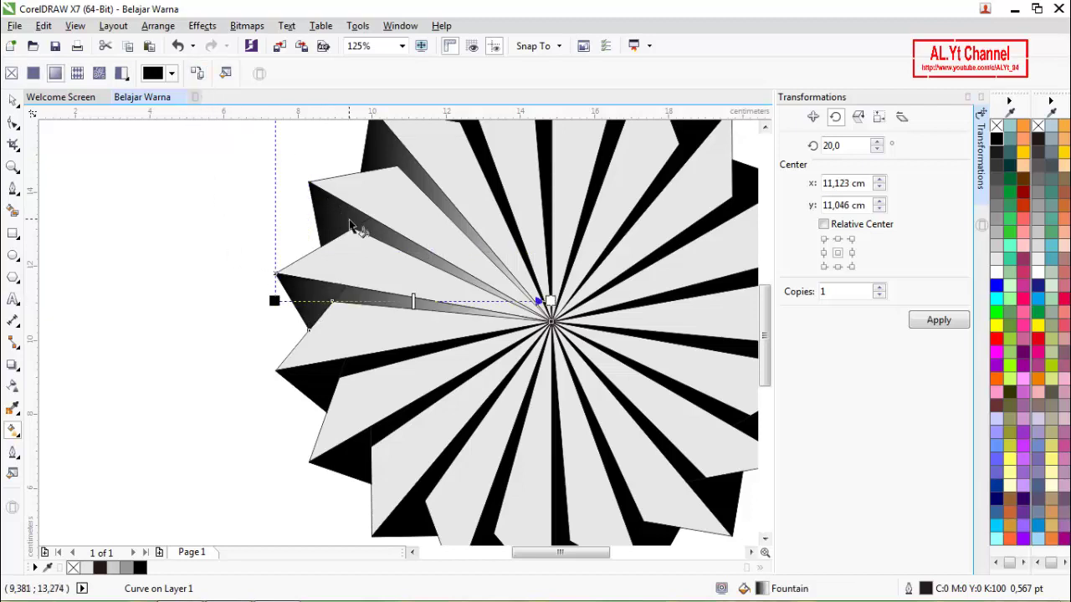
Try to copy the fountain fill onto the unwelded black triangle of the next blade counterclockwise, and undo the change.
left_click(322, 375)
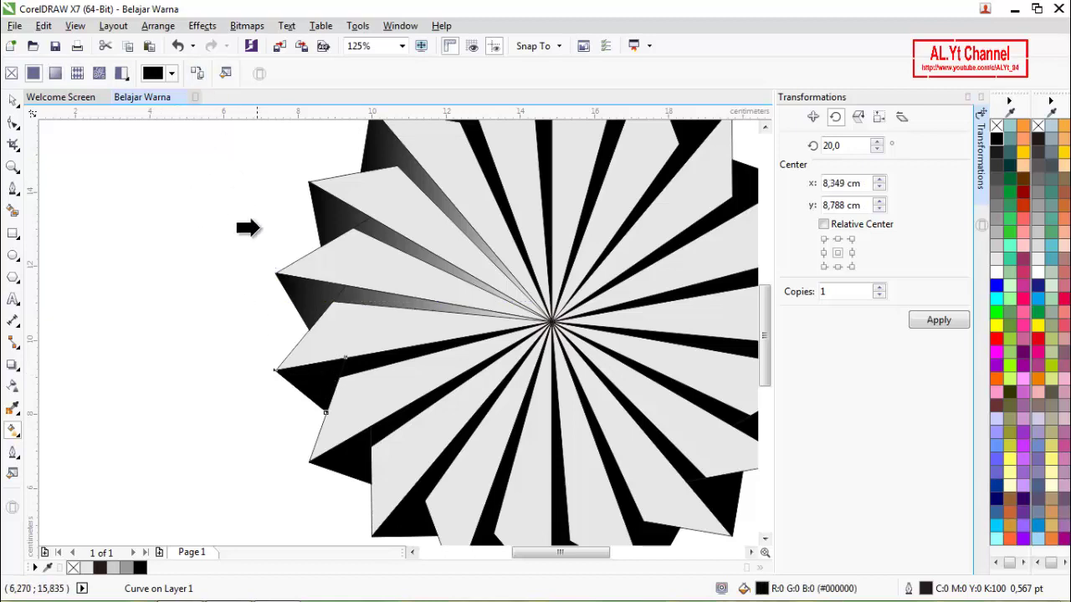
left_click(298, 296)
scroll(158, 211, "down", 1)
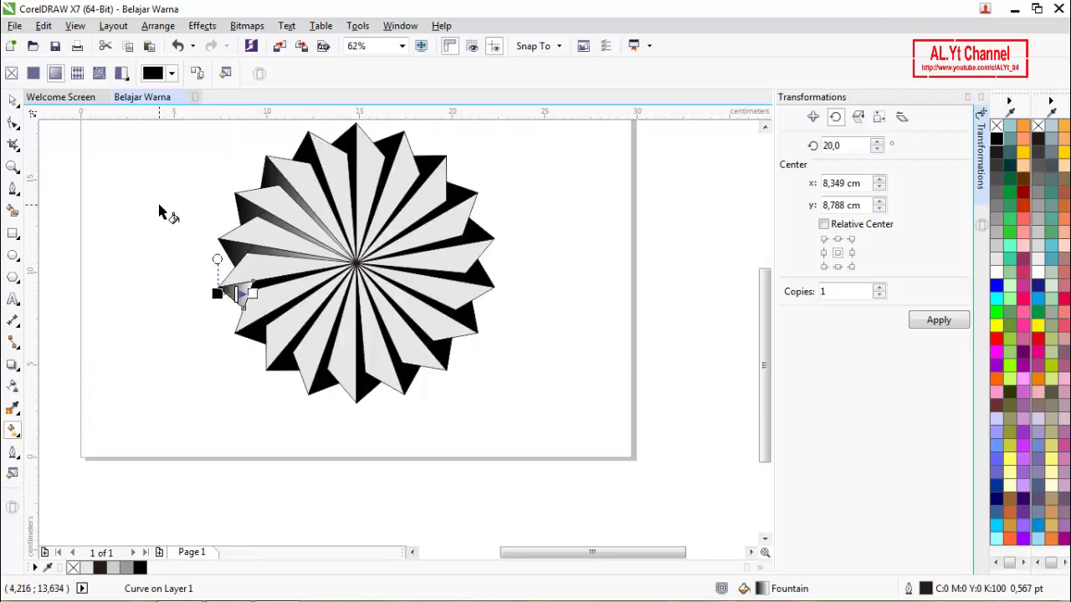
key("ctrl+z")
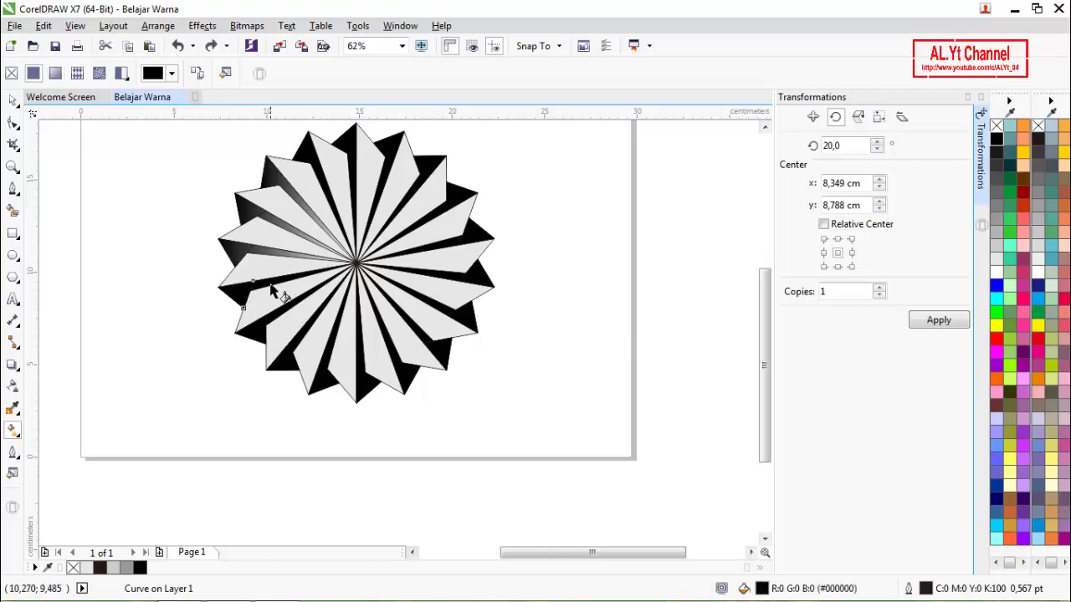
Weld the black triangle to its strip on the blade just counterclockwise of the gradient-filled ones.
key("space")
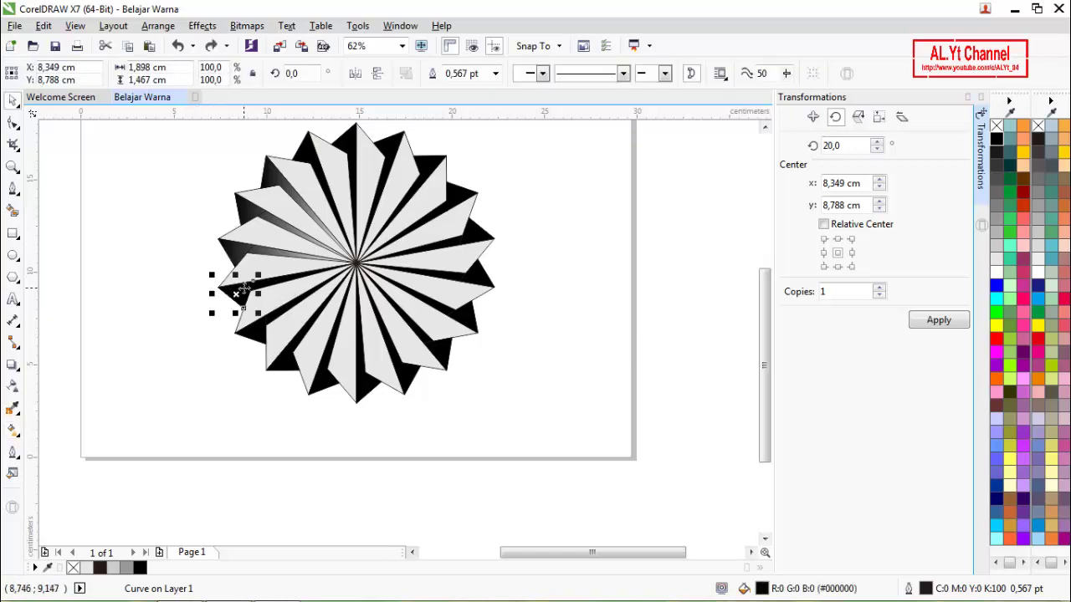
scroll(243, 289, "up", 2)
left_click(347, 271, "shift")
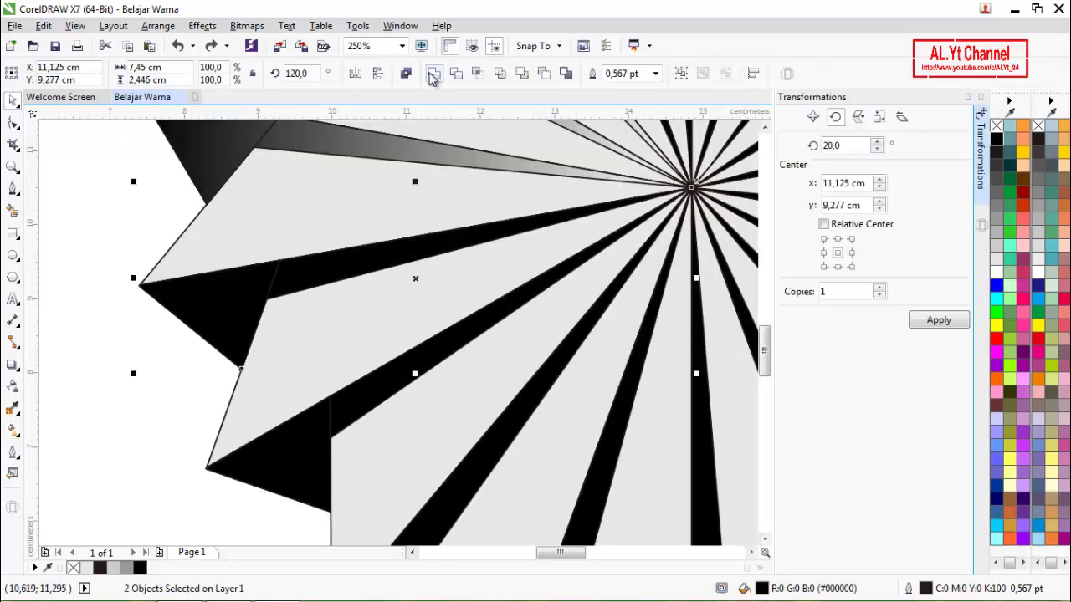
left_click(243, 233)
scroll(243, 233, "down", 2)
left_click(204, 311)
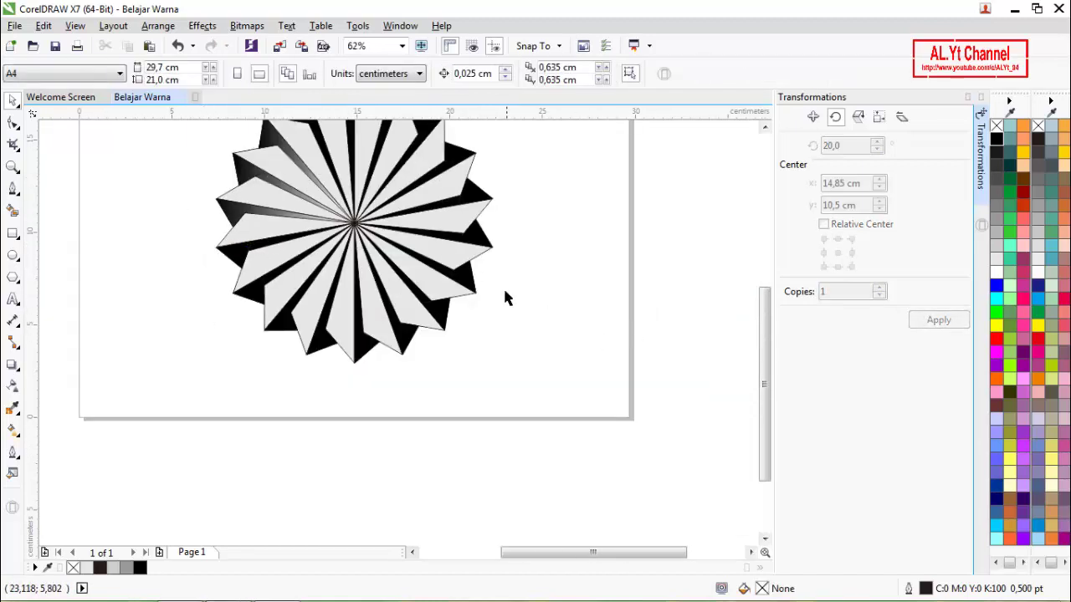
scroll(504, 297, "down", 1)
scroll(470, 230, "up", 1)
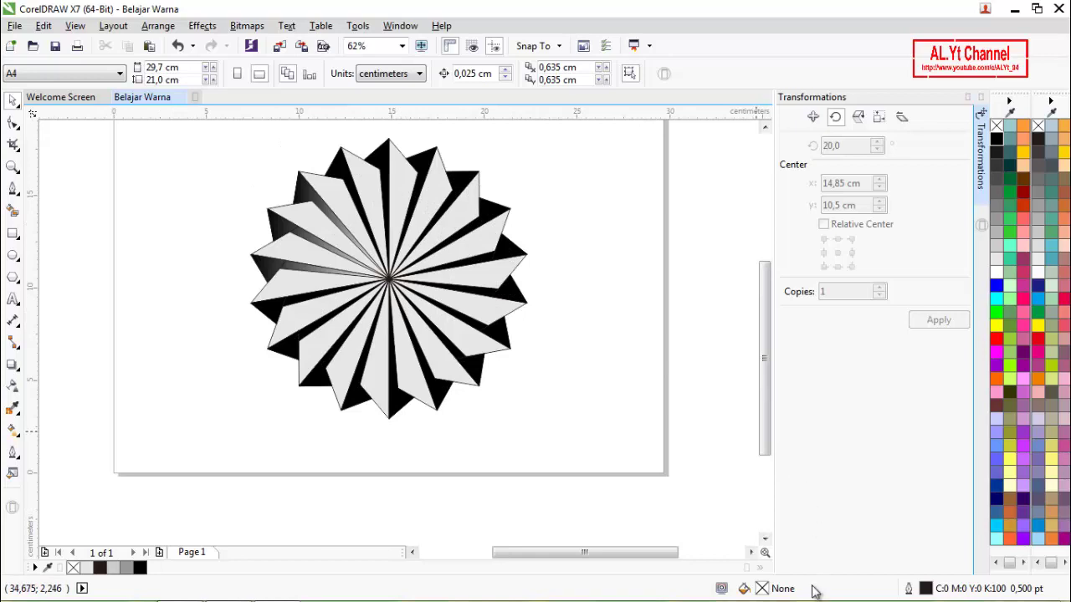
mouse_move(691, 600)
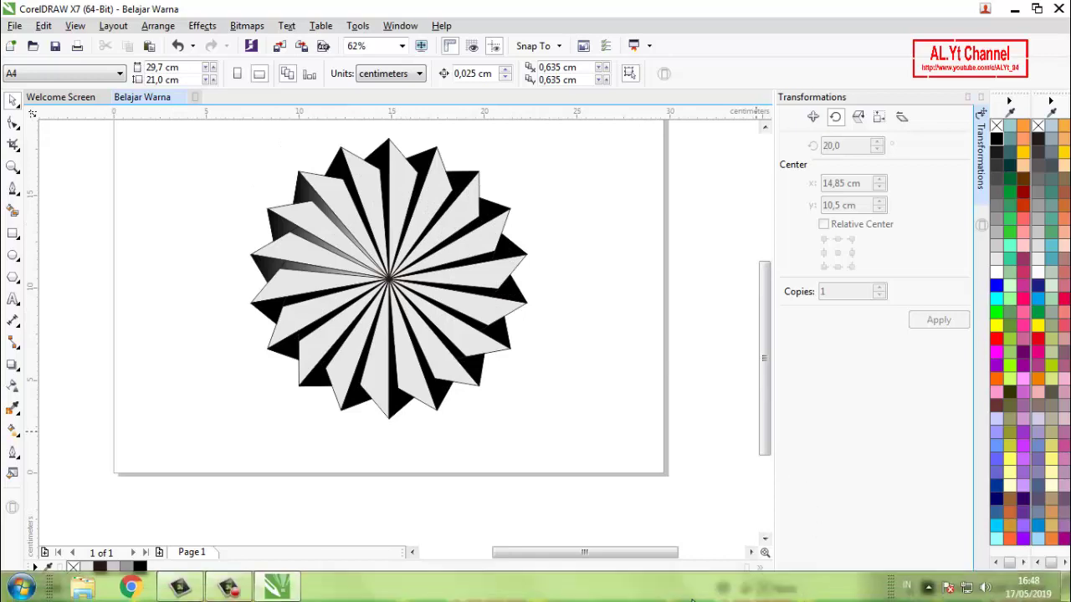
left_click(228, 587)
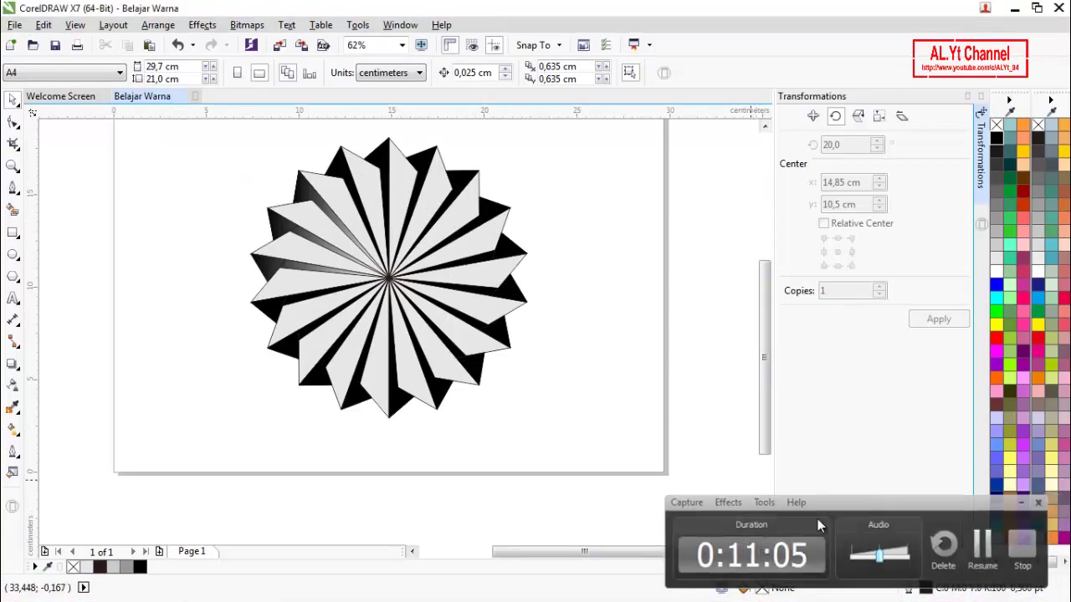
left_click(529, 462)
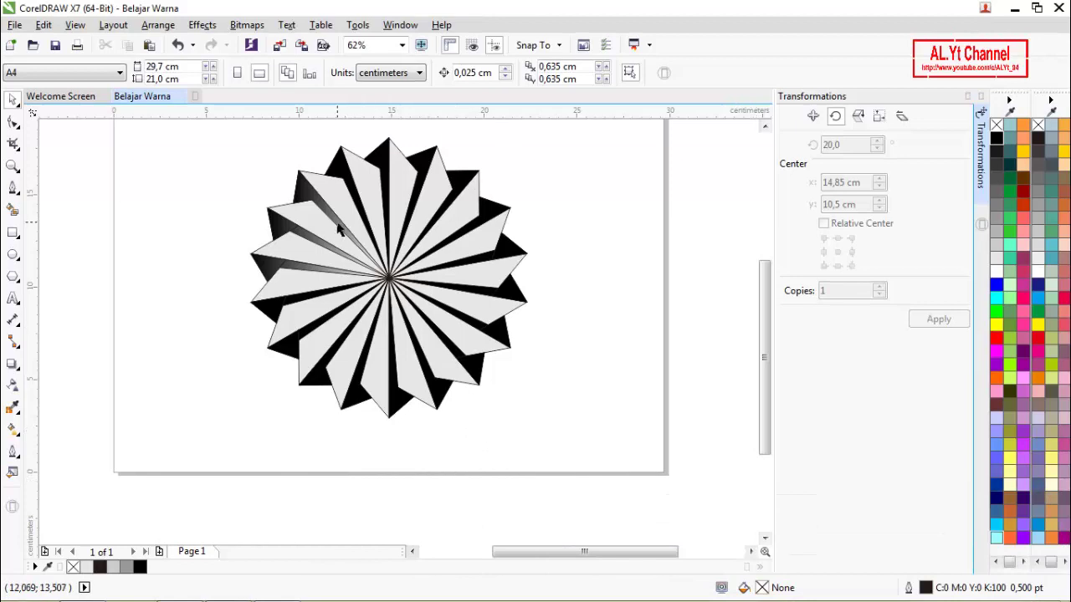
scroll(338, 229, "up", 2)
scroll(335, 227, "down", 2)
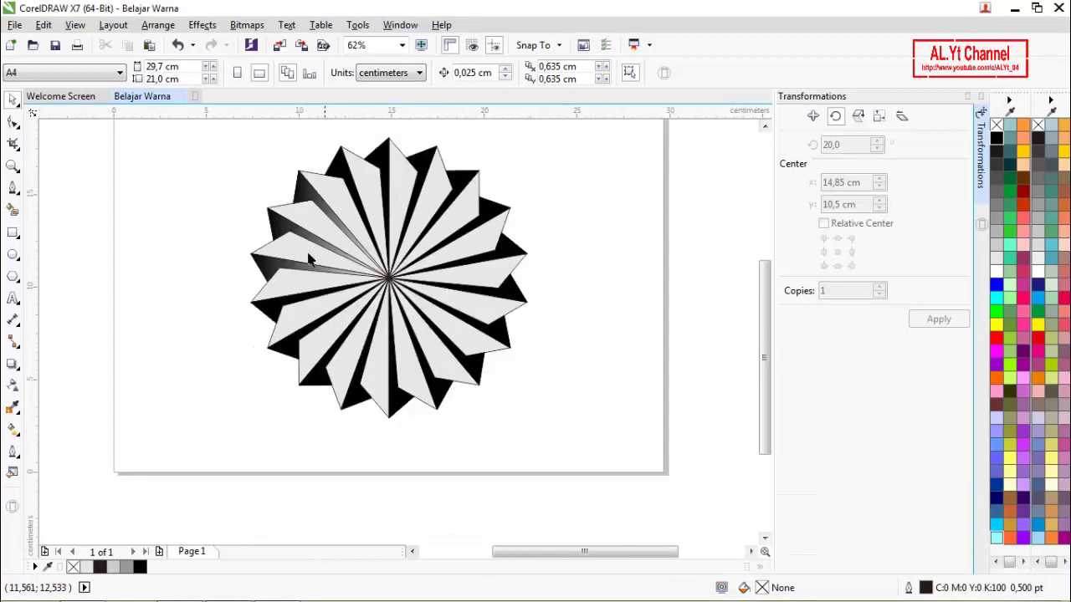
Copy the fountain fill of the neighbouring gradient blade onto the newly welded black blade.
left_click(279, 309)
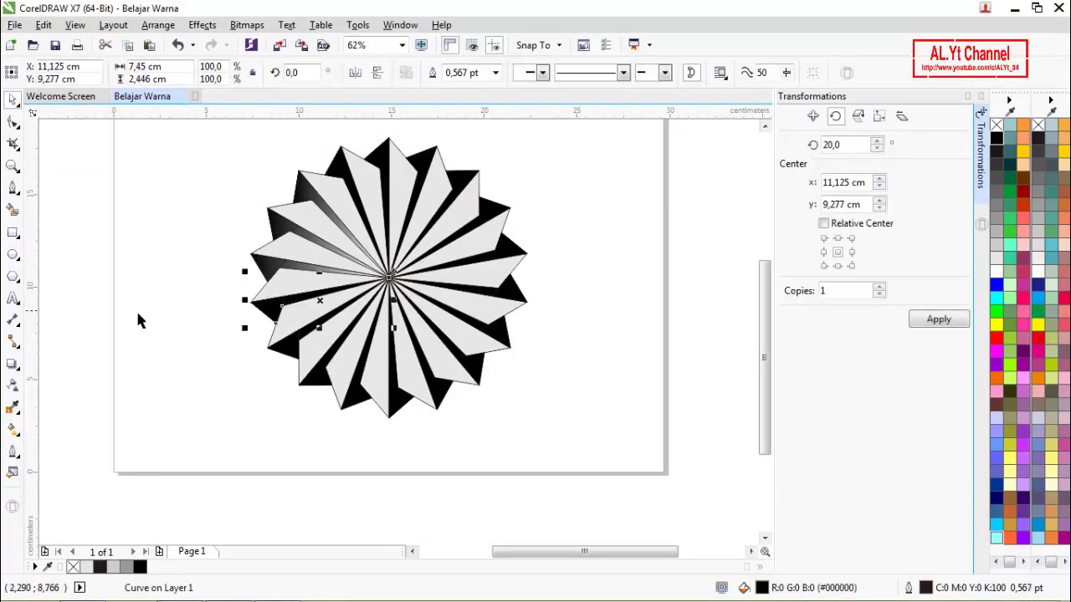
left_click(12, 428)
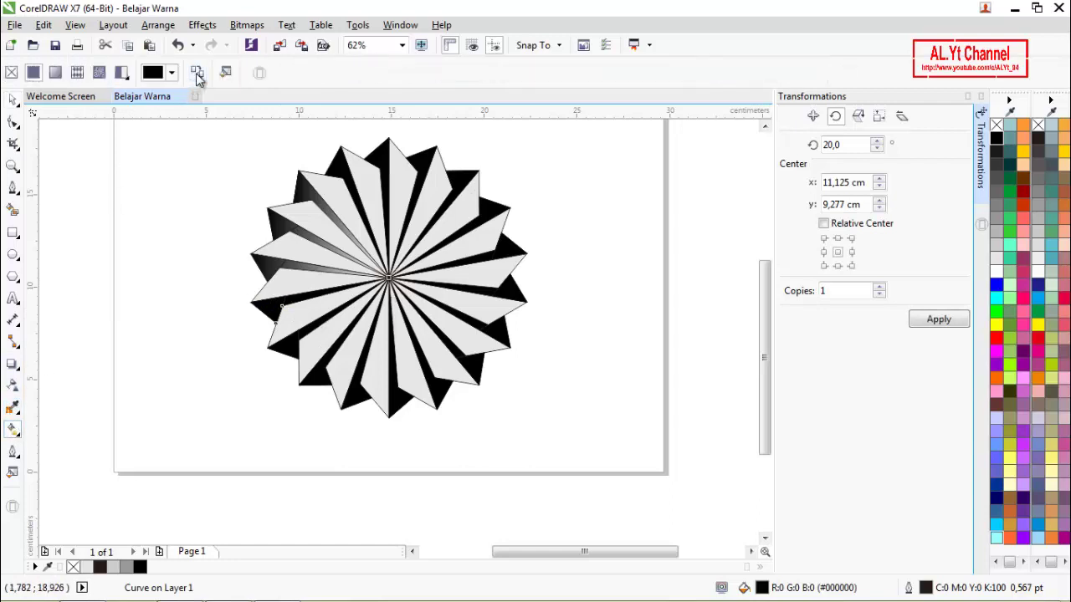
left_click(266, 263)
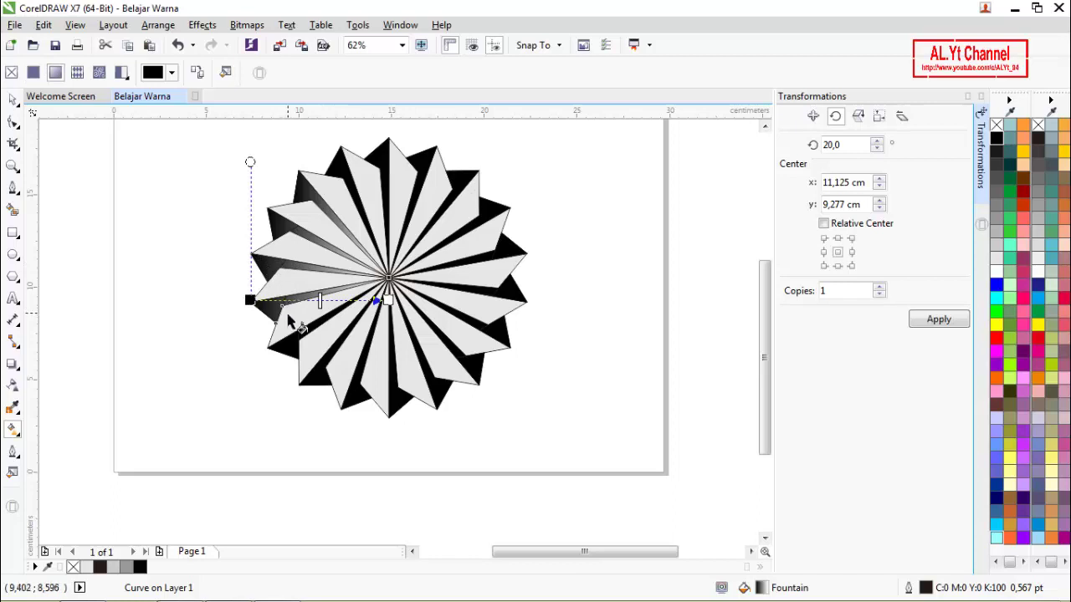
Copy the fountain fill onto the third black blade clockwise from the bottom one.
left_click(290, 346)
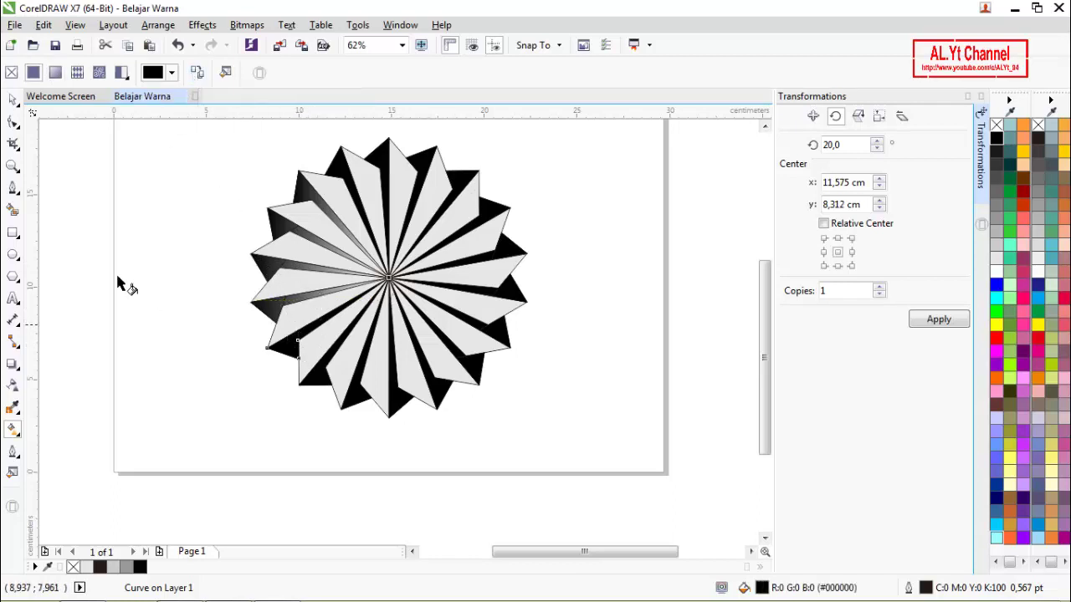
left_click(14, 99)
scroll(287, 349, "up", 3)
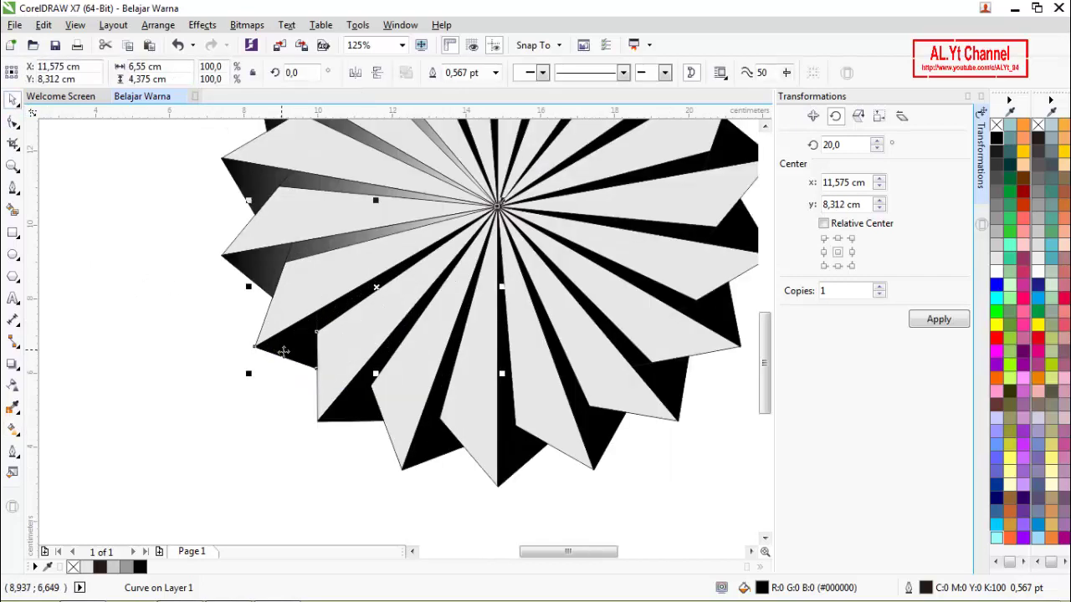
left_click(290, 391)
left_click(299, 341)
left_click(180, 282)
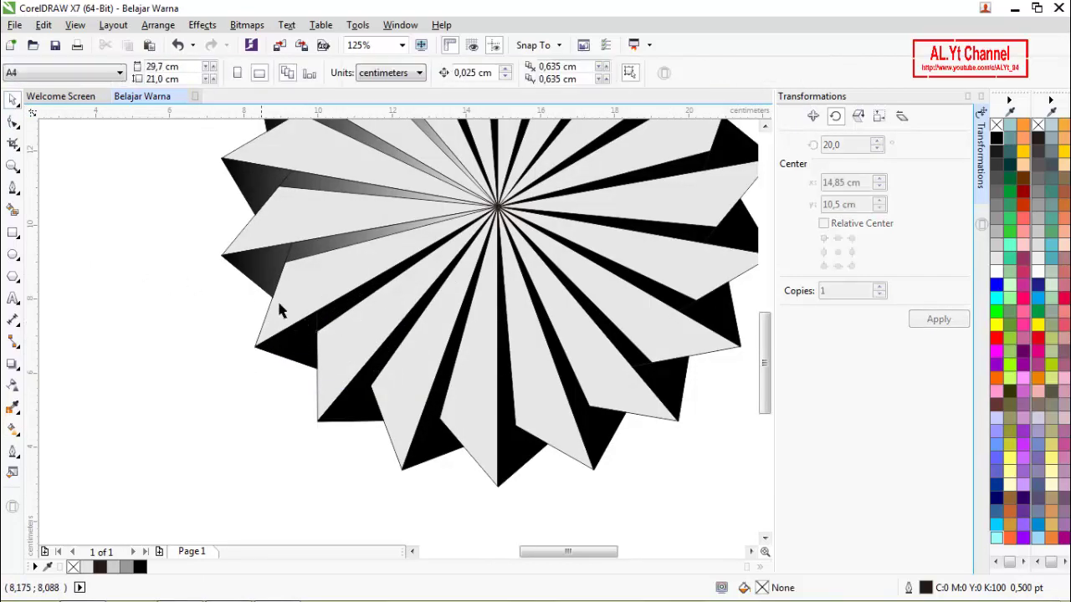
left_click(362, 301)
left_click(13, 430)
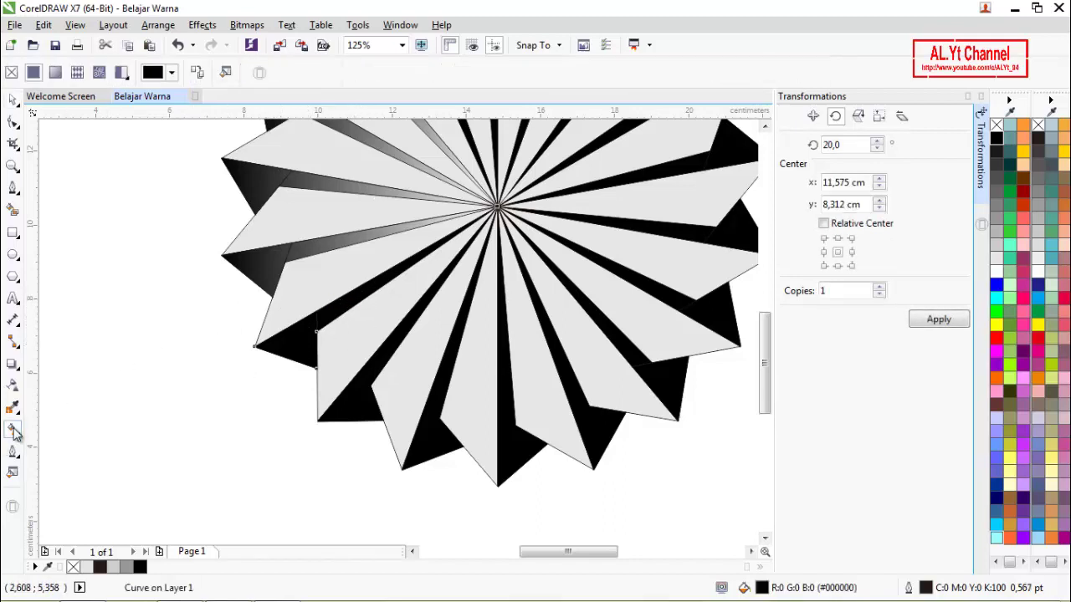
left_click(309, 244)
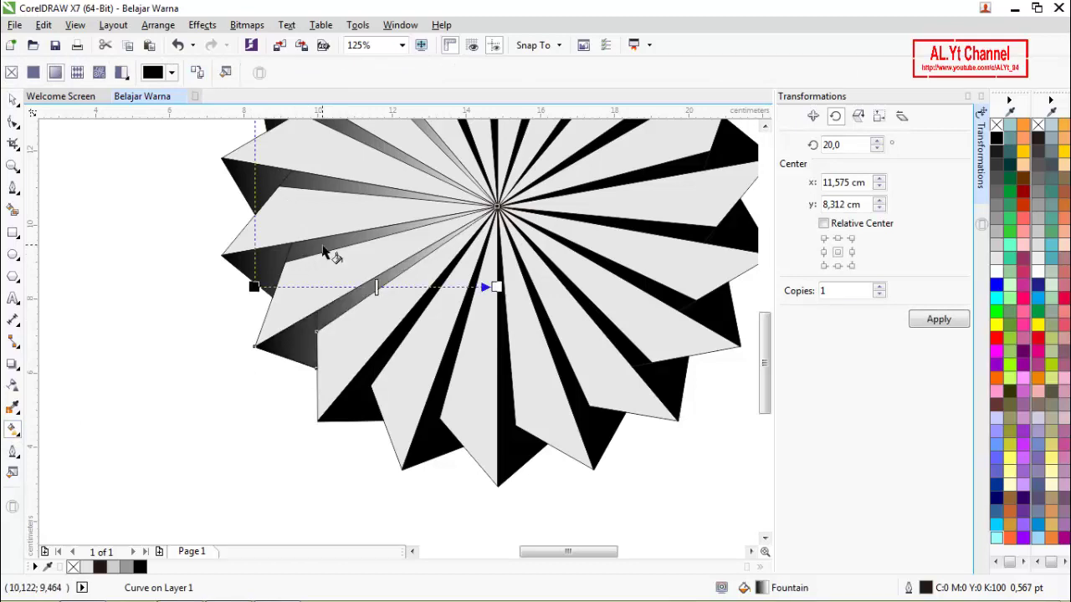
Copy the fountain fill onto the second and first black blades clockwise from the bottom one.
left_click(394, 352)
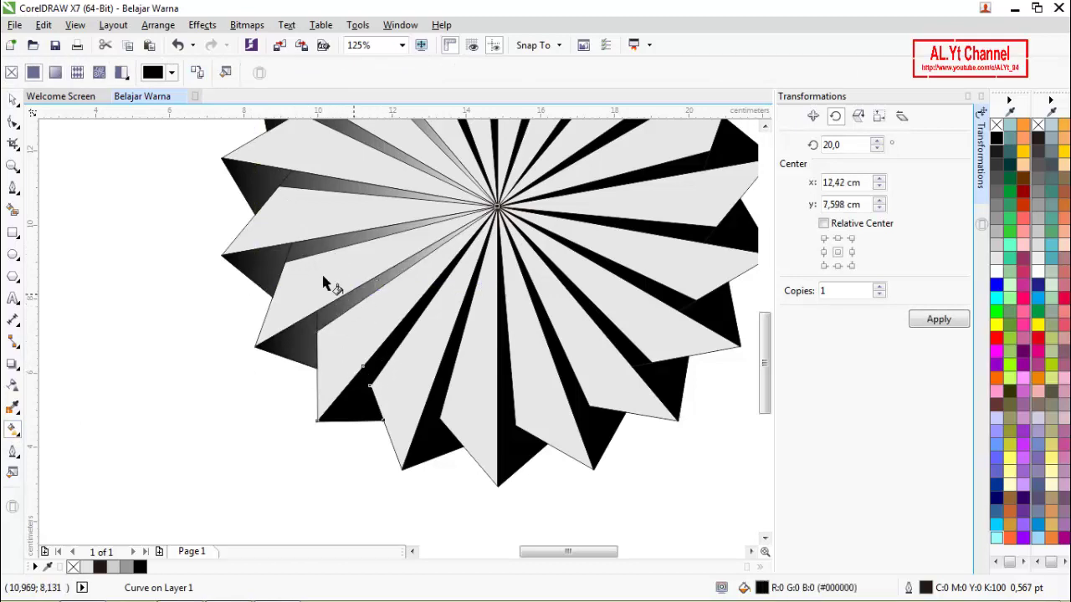
left_click(198, 73)
left_click(361, 288)
left_click(448, 354)
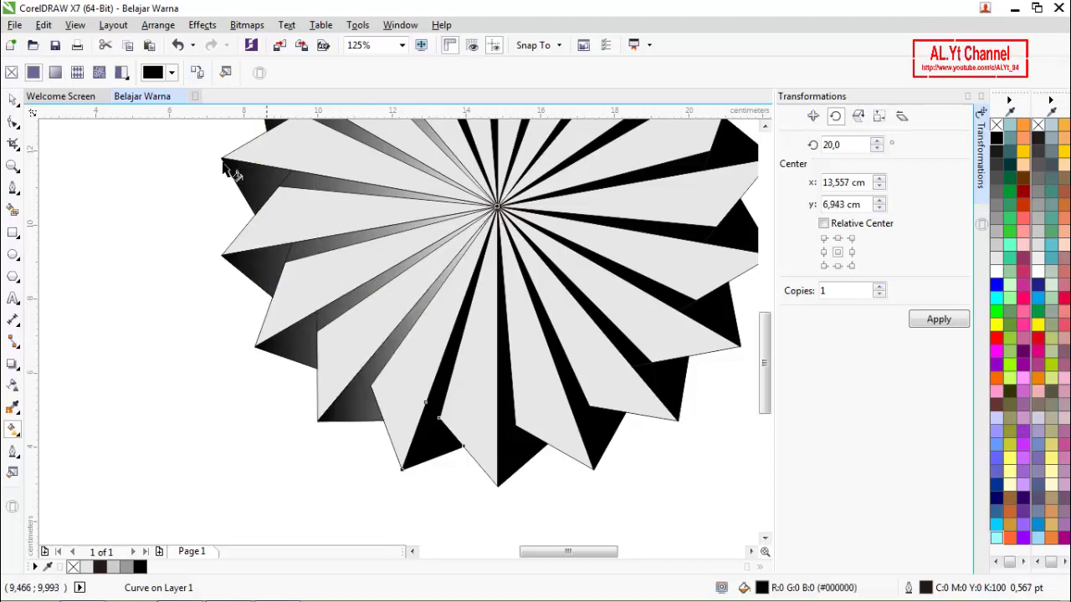
left_click(197, 73)
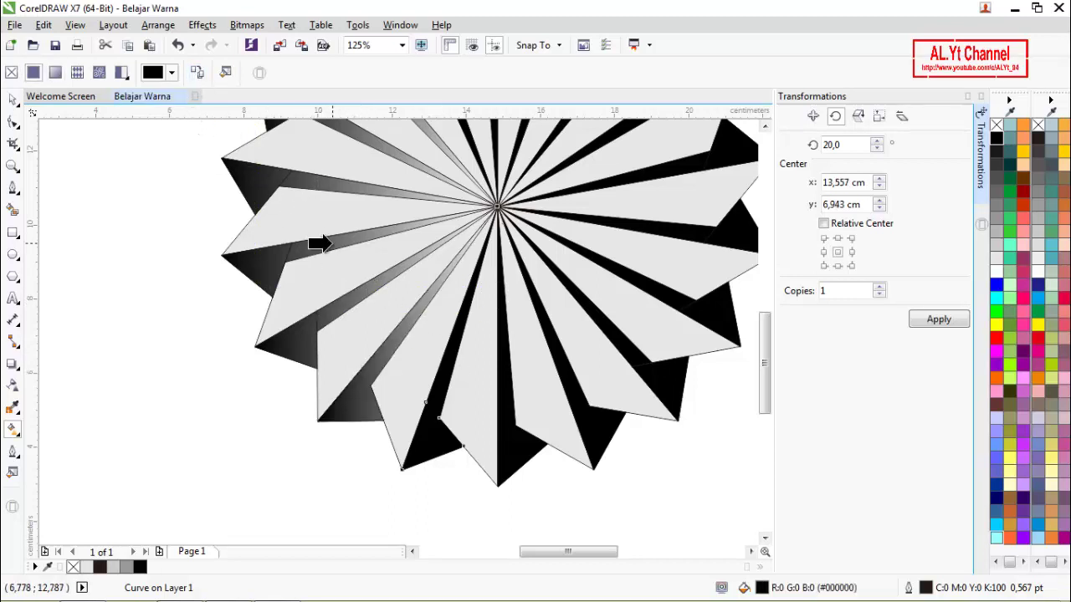
left_click(328, 244)
Copy the fountain fill onto the black shape of the bottom blade and of the next blade counterclockwise.
left_click(507, 375)
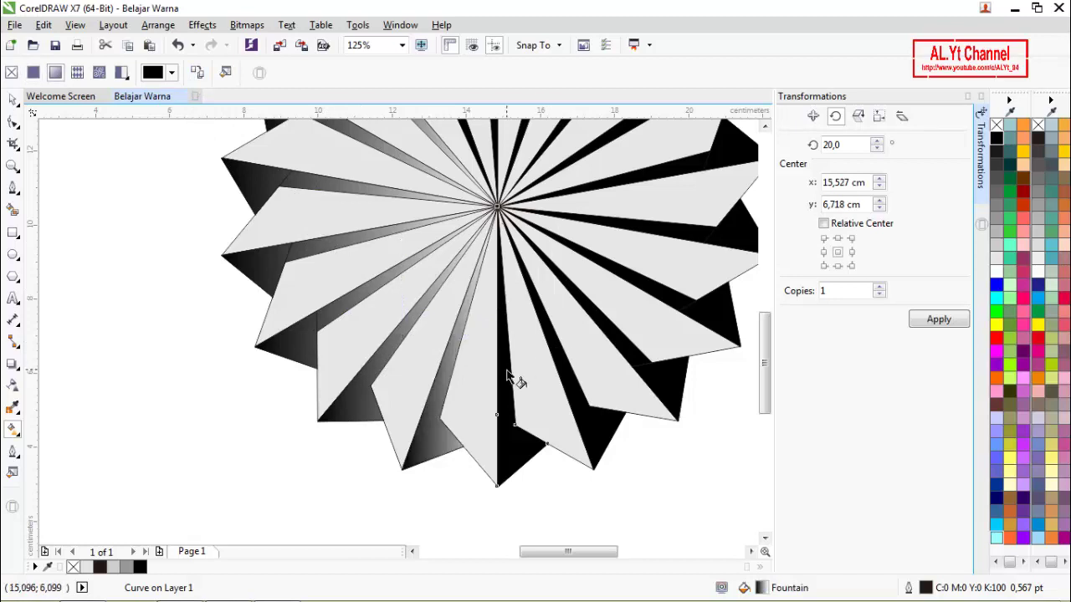
left_click(197, 74)
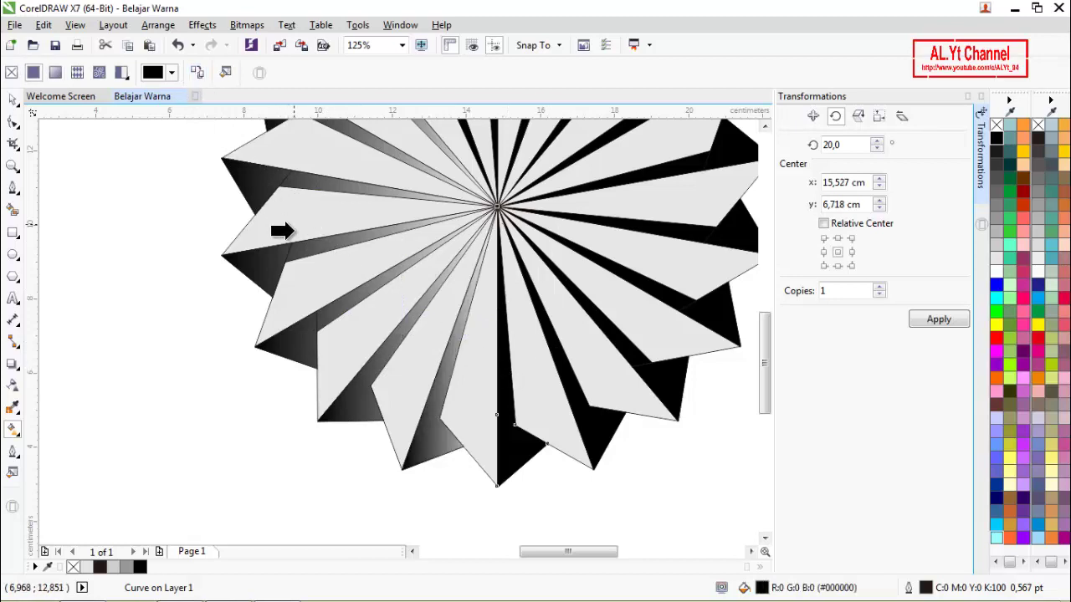
left_click(303, 250)
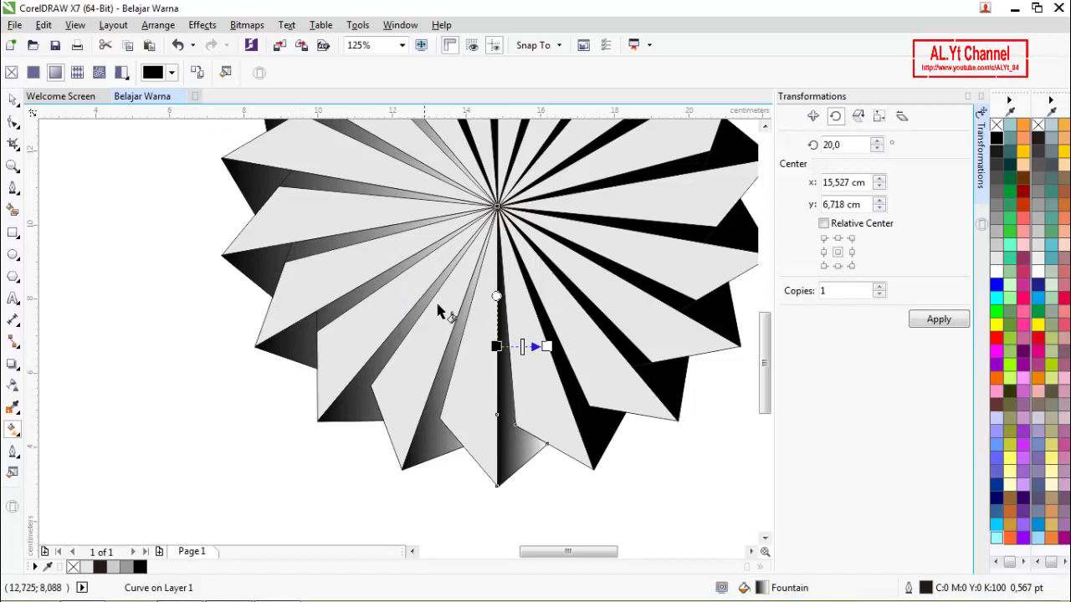
left_click(583, 414)
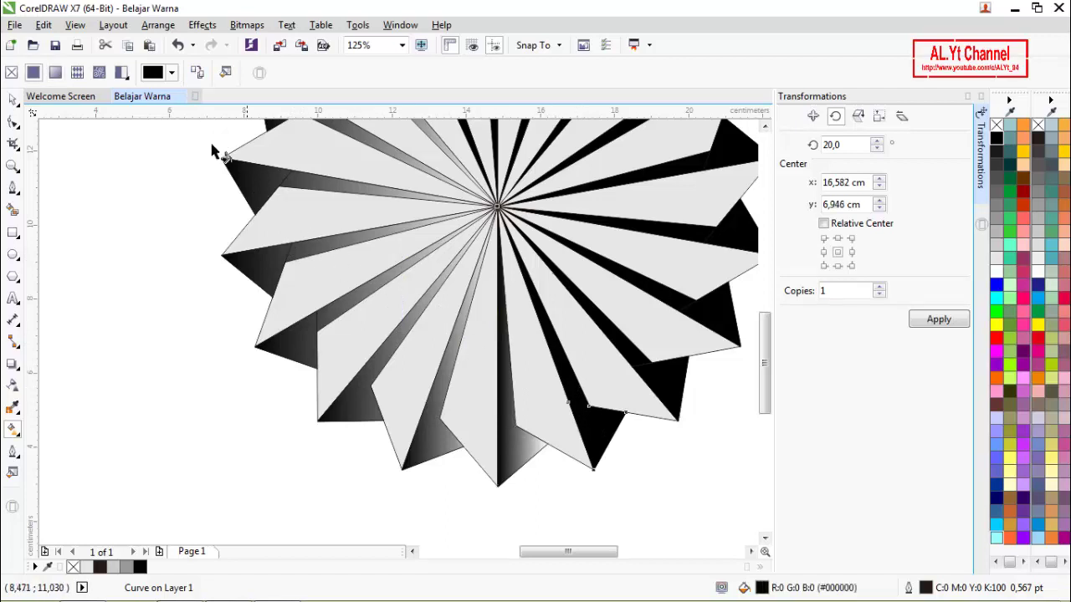
left_click(201, 77)
left_click(506, 428)
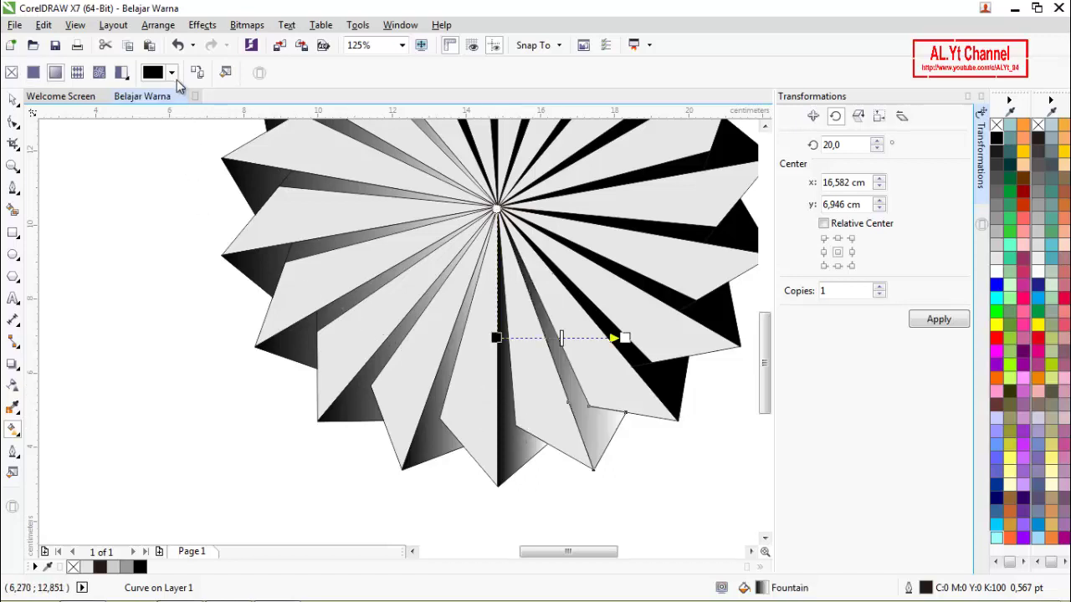
Try to copy the neighbouring blade's fountain fill onto the second blade counterclockwise from the bottom one.
left_click(508, 447)
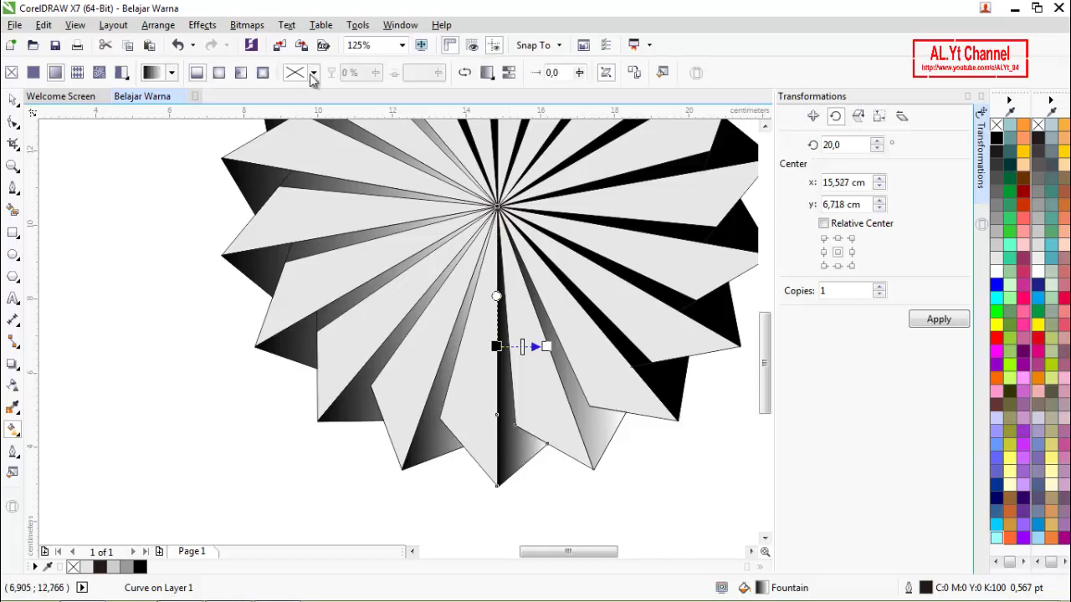
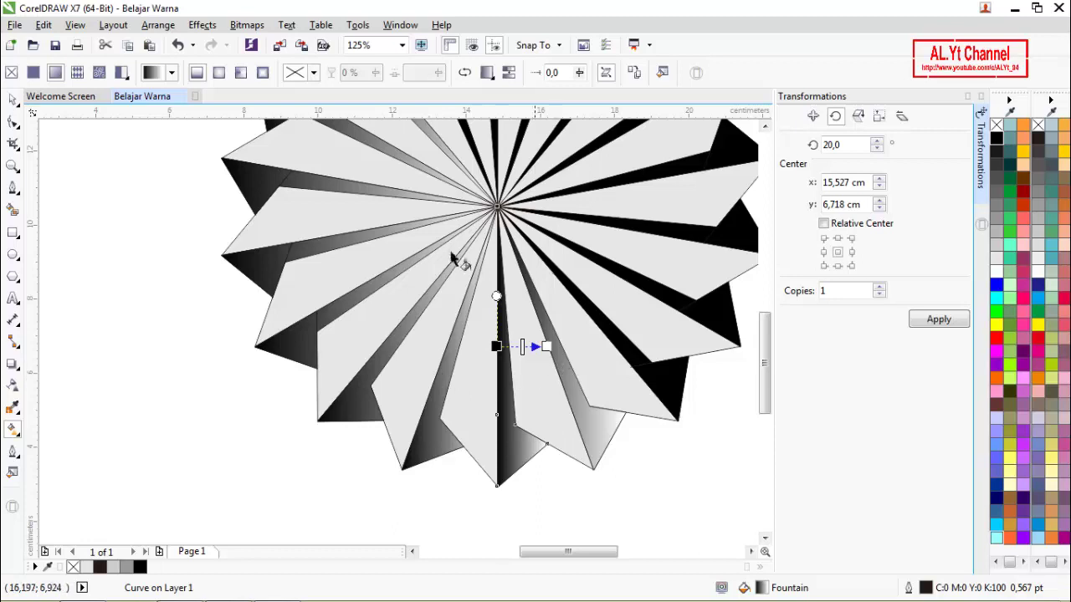
left_click(648, 375)
left_click(199, 75)
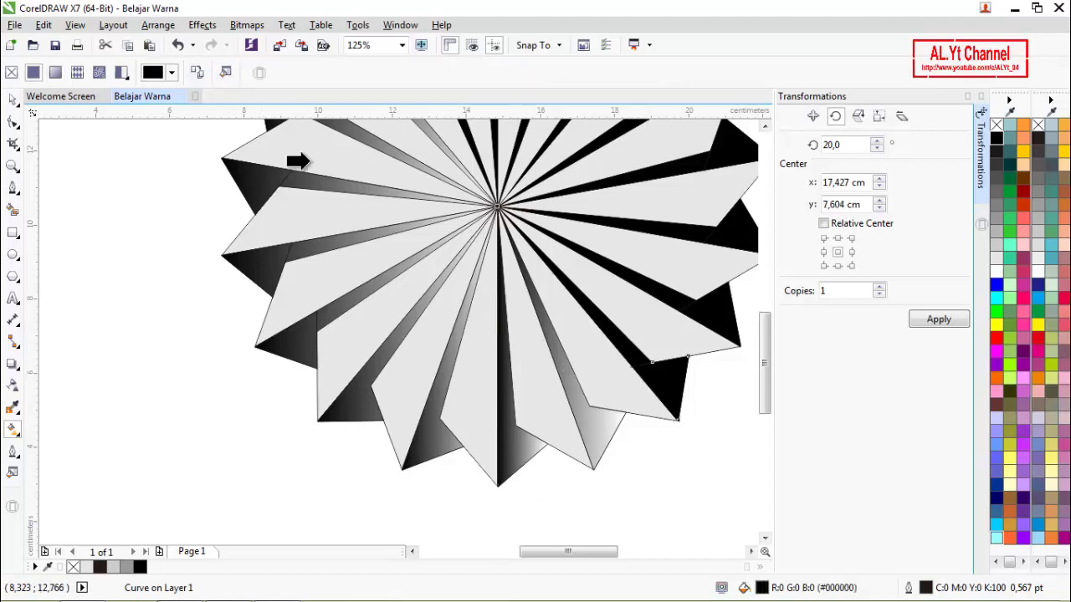
left_click(584, 417)
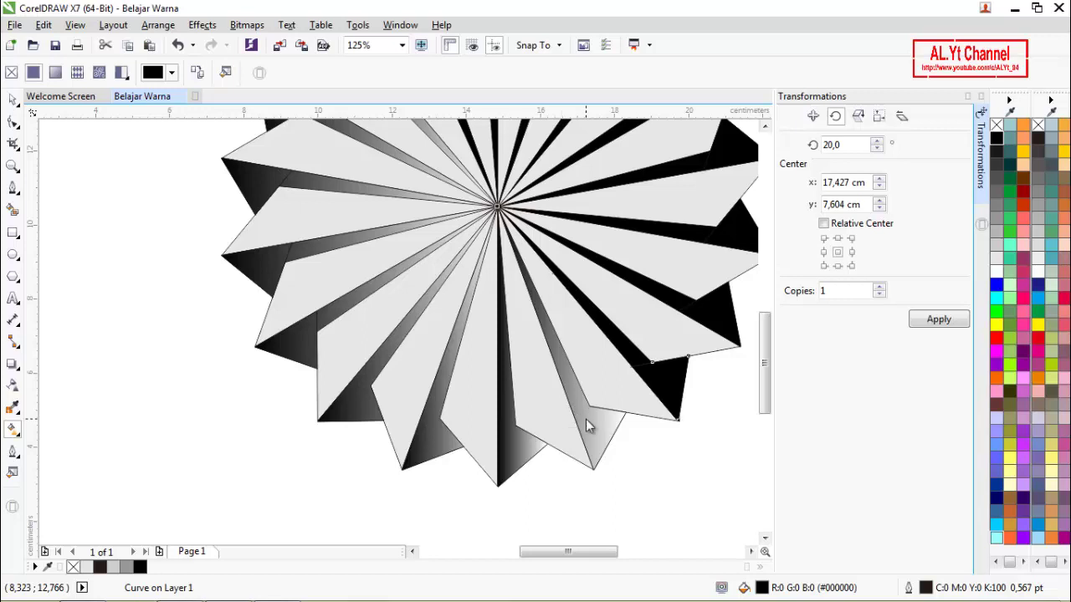
left_click(707, 324)
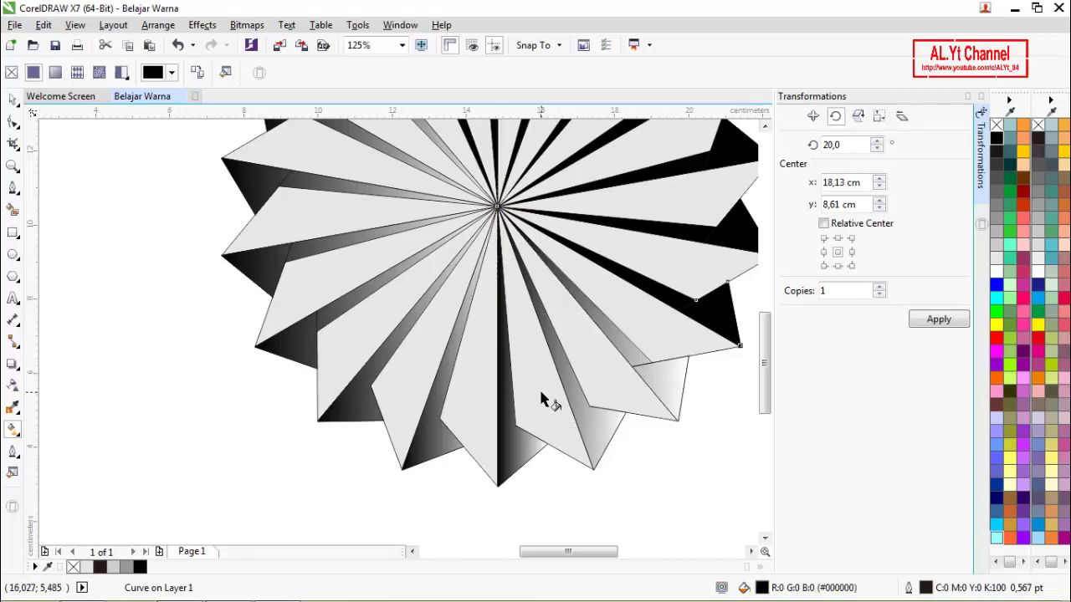
key("ctrl+z")
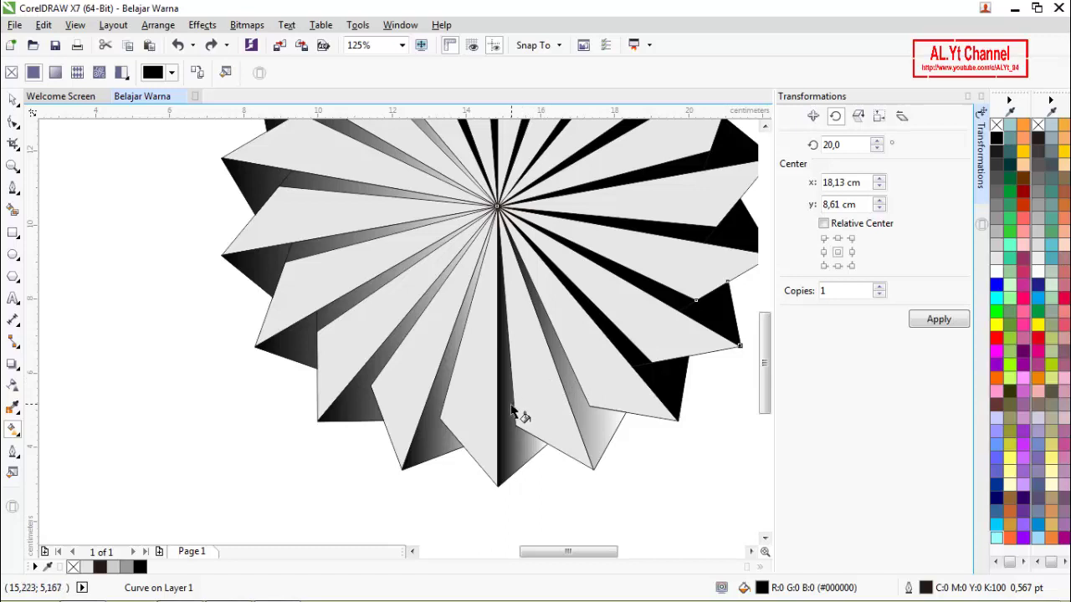
Copy the fountain fill onto the black shapes of the third and fourth blades counterclockwise from the bottom one.
left_click(197, 71)
left_click(497, 352)
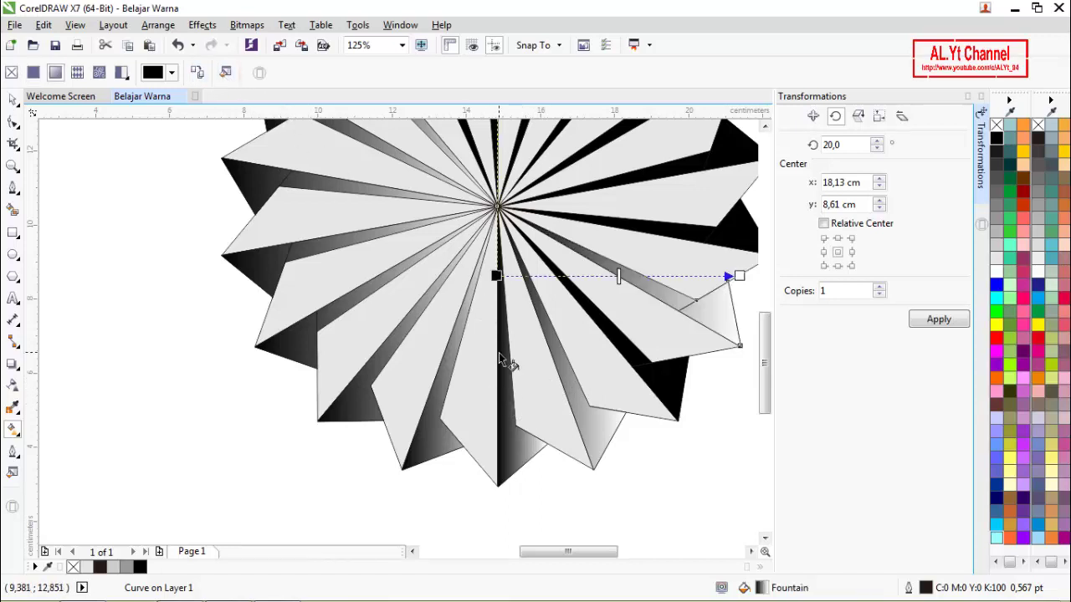
left_click(728, 238)
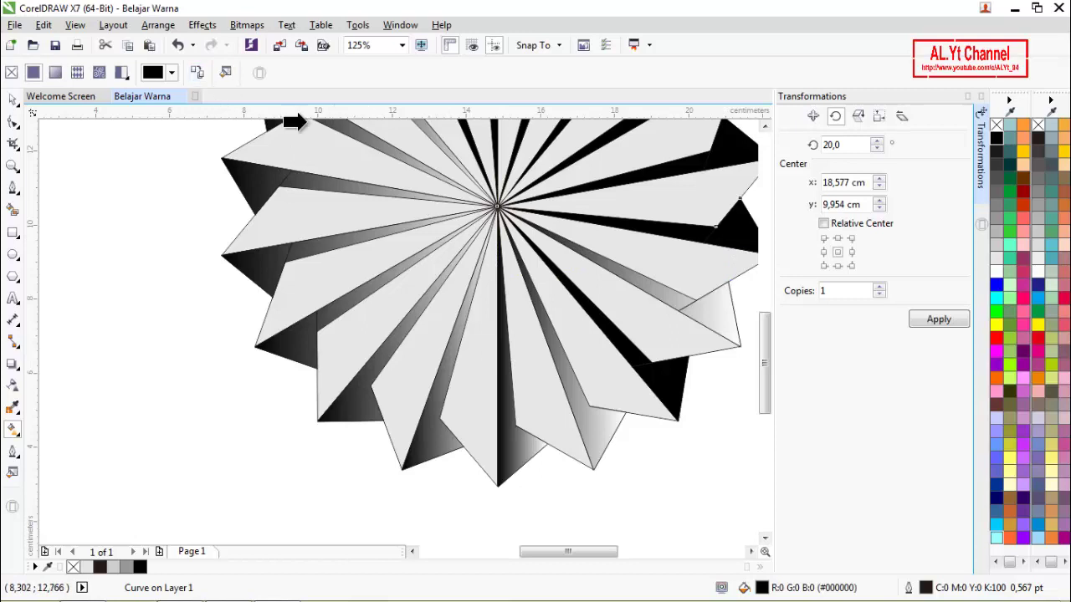
left_click(711, 319)
Copy the neighbouring fountain fill onto the black shapes of the fifth and sixth blades counterclockwise from the bottom one.
scroll(604, 278, "down", 2)
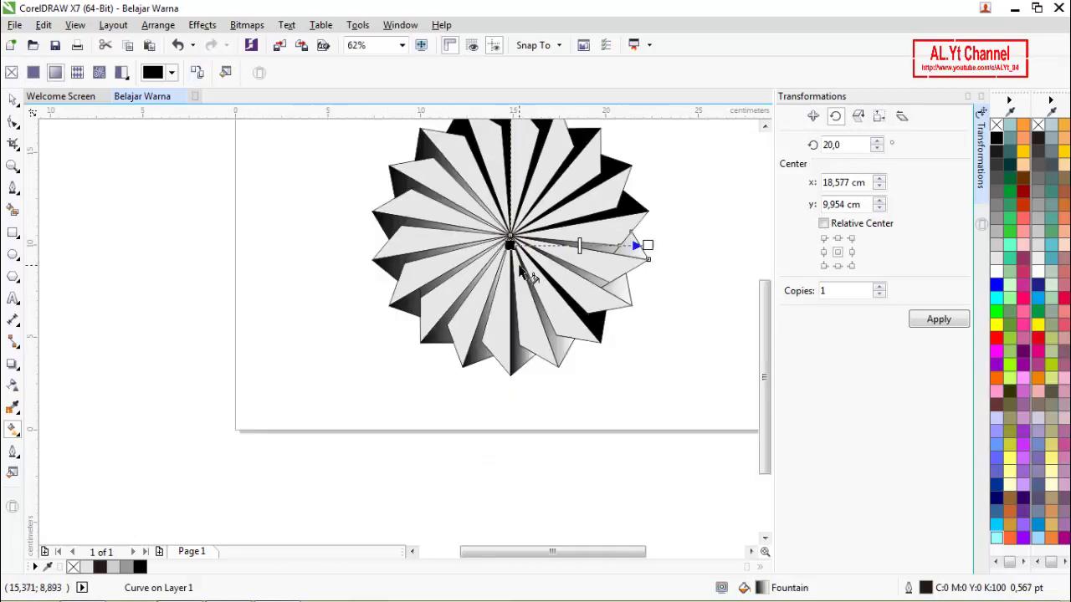
scroll(602, 192, "up", 2)
left_click(646, 231)
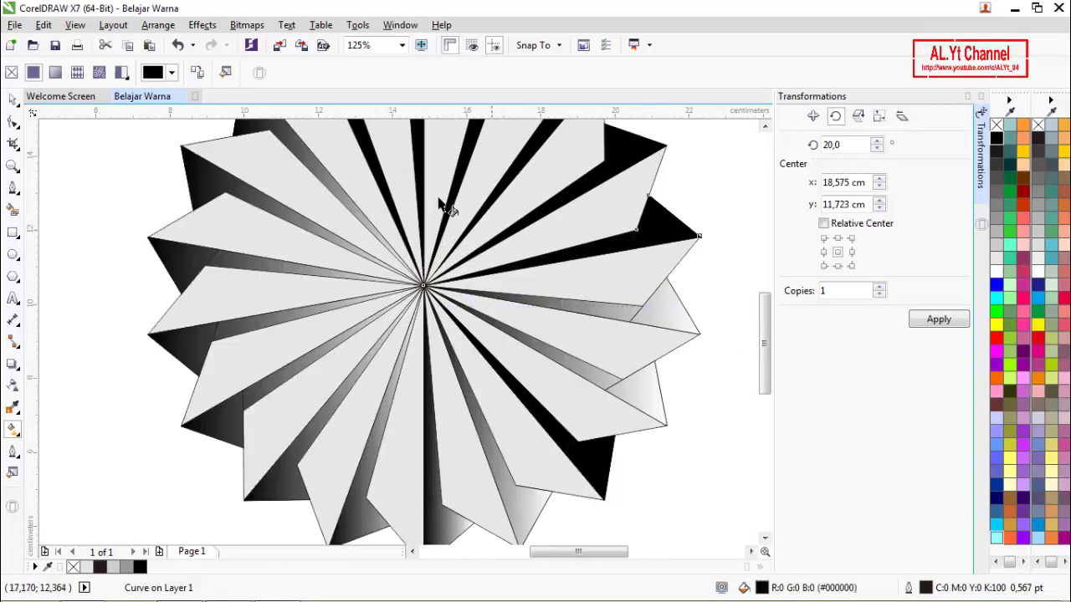
left_click(670, 312)
key("ctrl+z")
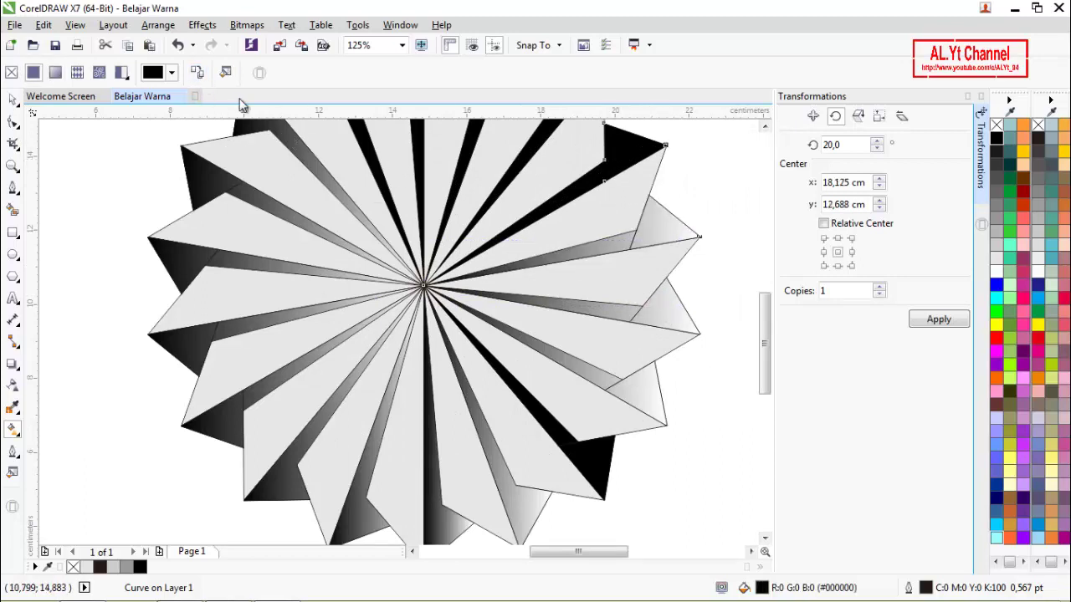
left_click(199, 73)
left_click(638, 254)
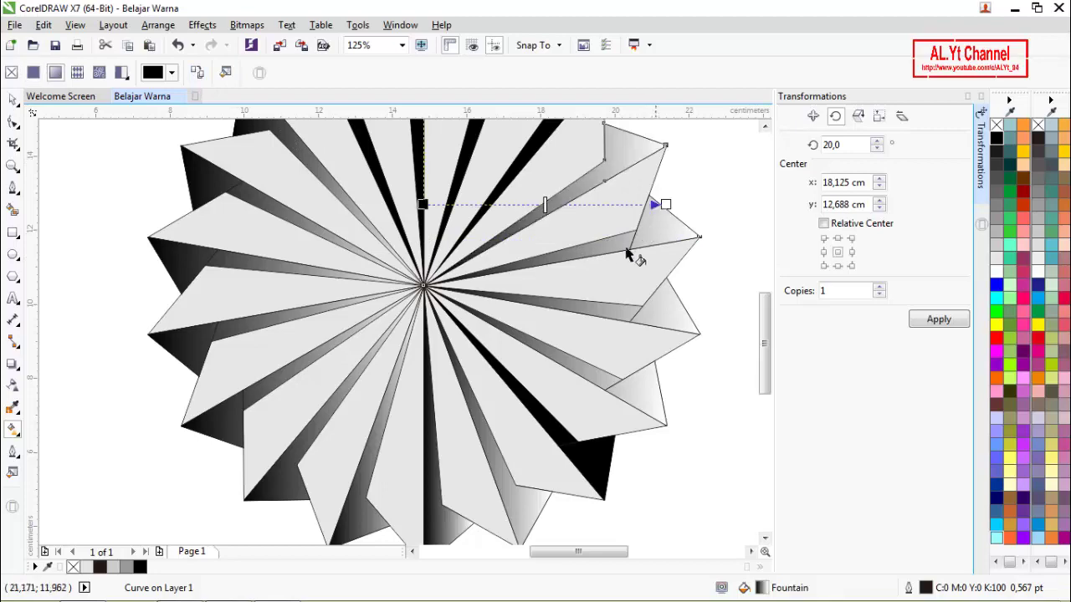
Copy the neighbouring fountain fill onto the seventh and eighth black blades counterclockwise from the bottom one.
scroll(632, 261, "down", 2)
scroll(588, 172, "up", 4)
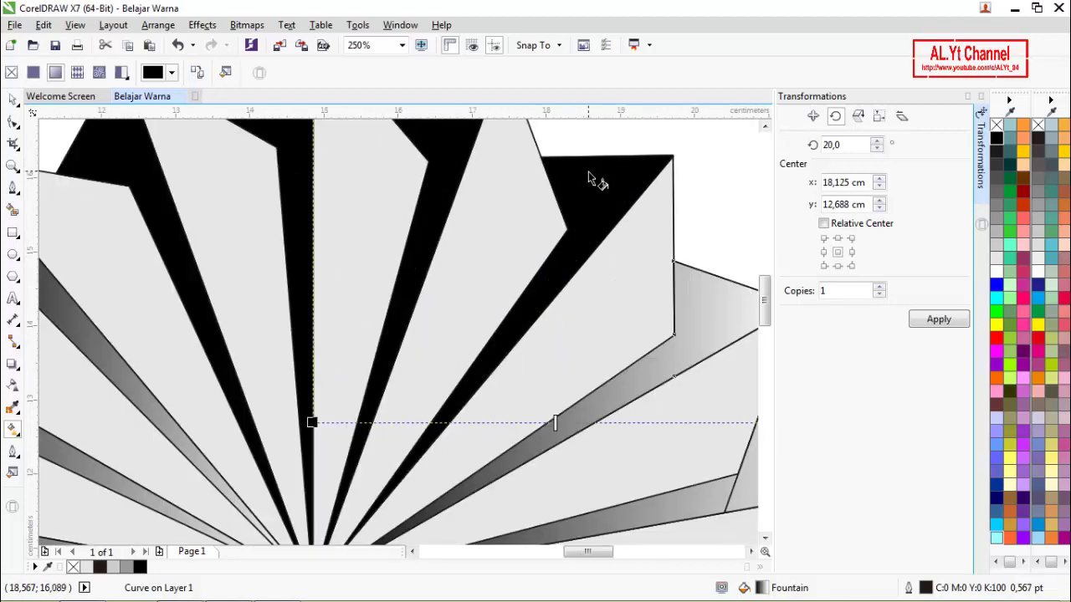
left_click(588, 178)
left_click(199, 74)
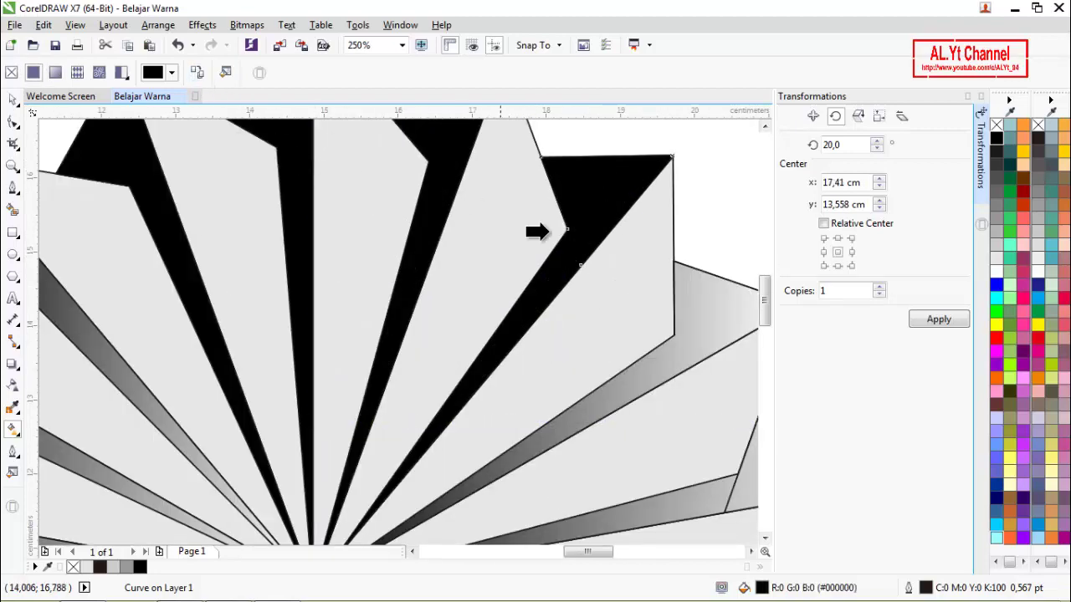
left_click(683, 296)
left_click(435, 194)
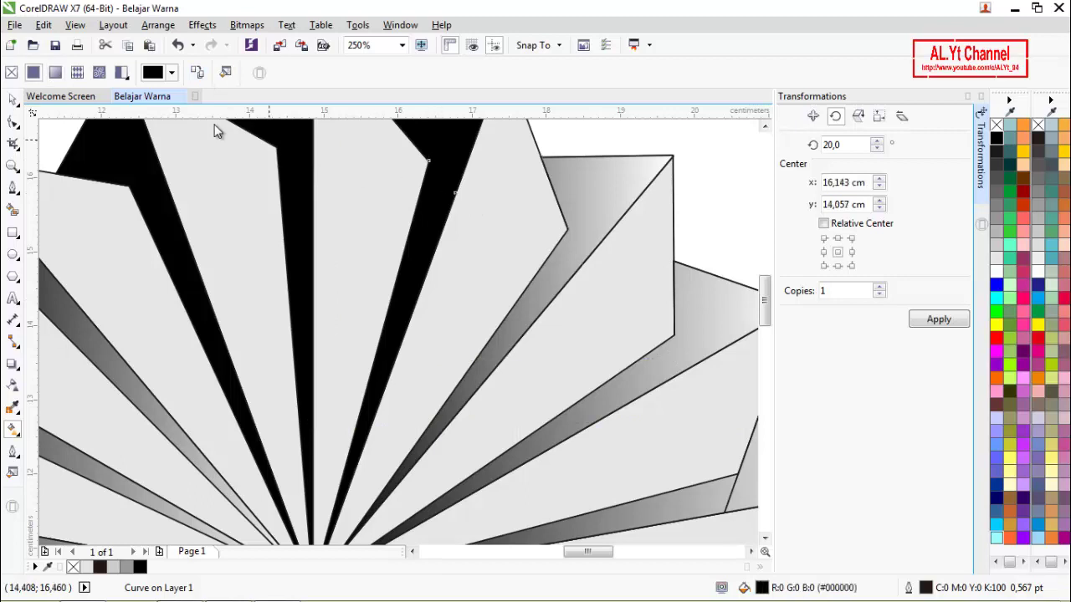
left_click(226, 75)
left_click(545, 197)
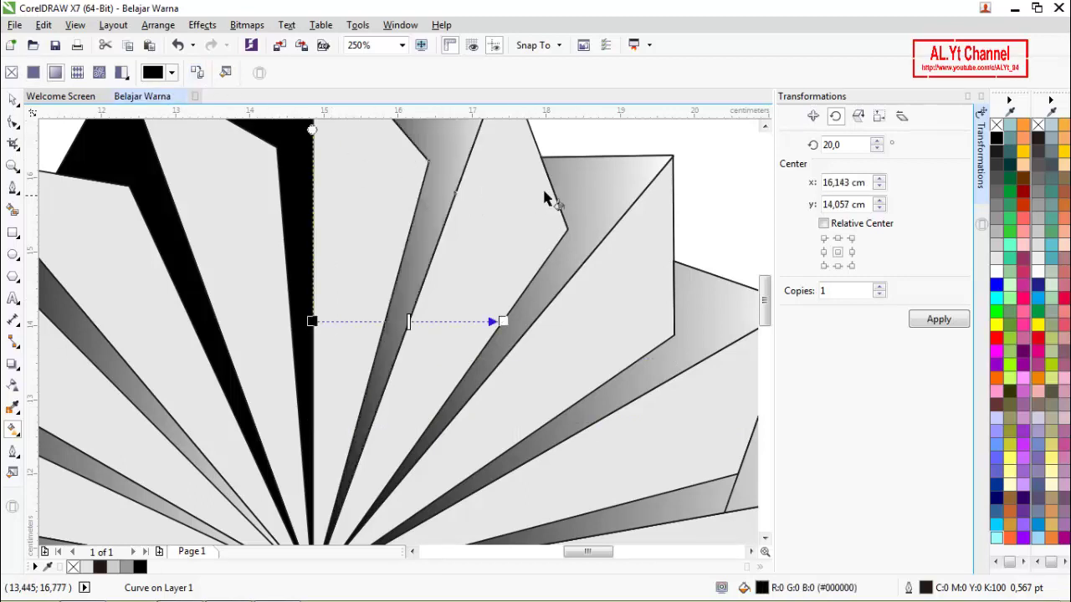
Copy the neighbouring fountain fill onto the black shape of the topmost blade and of the next blade counterclockwise.
left_click(287, 198)
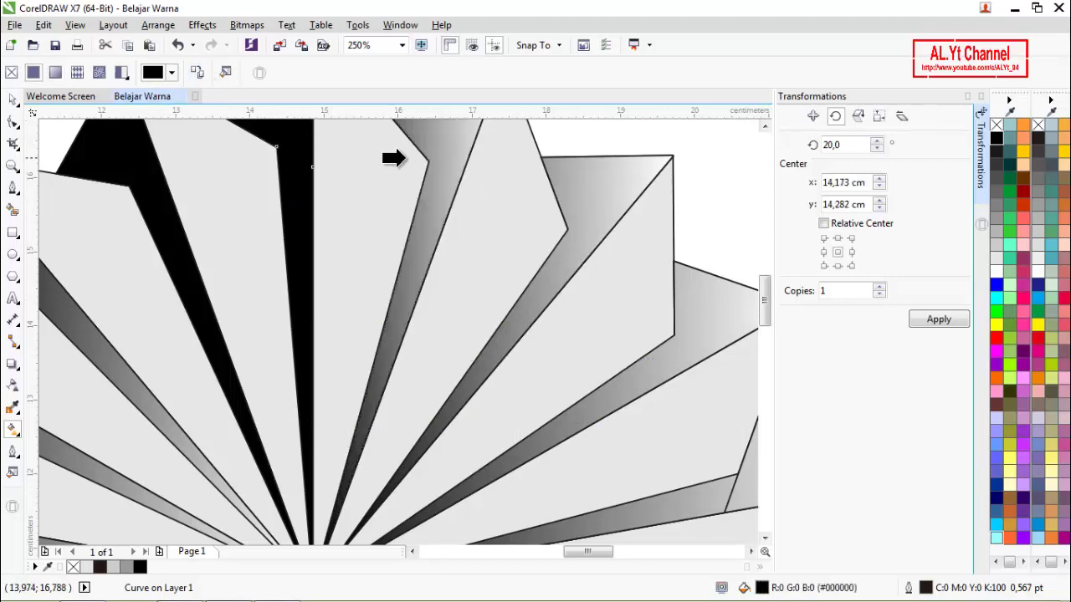
left_click(433, 143)
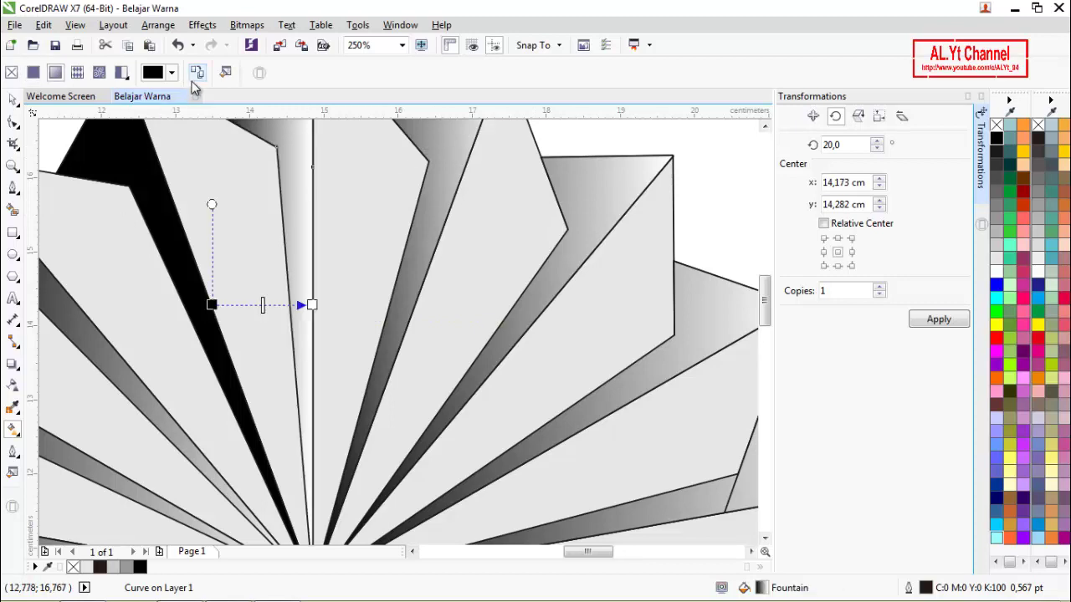
left_click(148, 175)
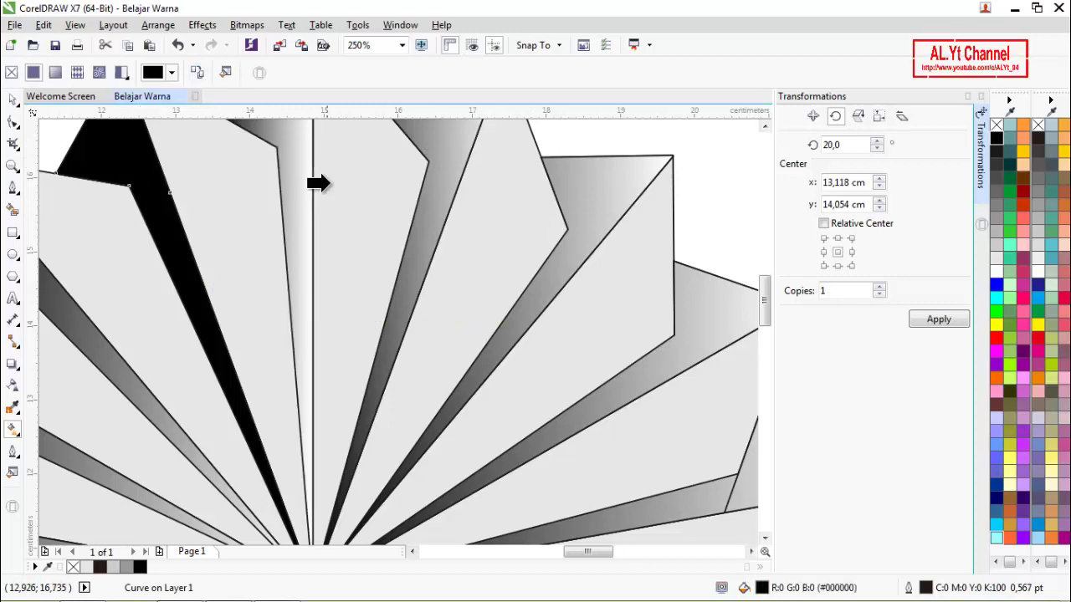
left_click(289, 163)
Copy the neighbouring blade's fountain fill onto the last remaining black blade at the lower right of the circular pattern.
key("shift+F4")
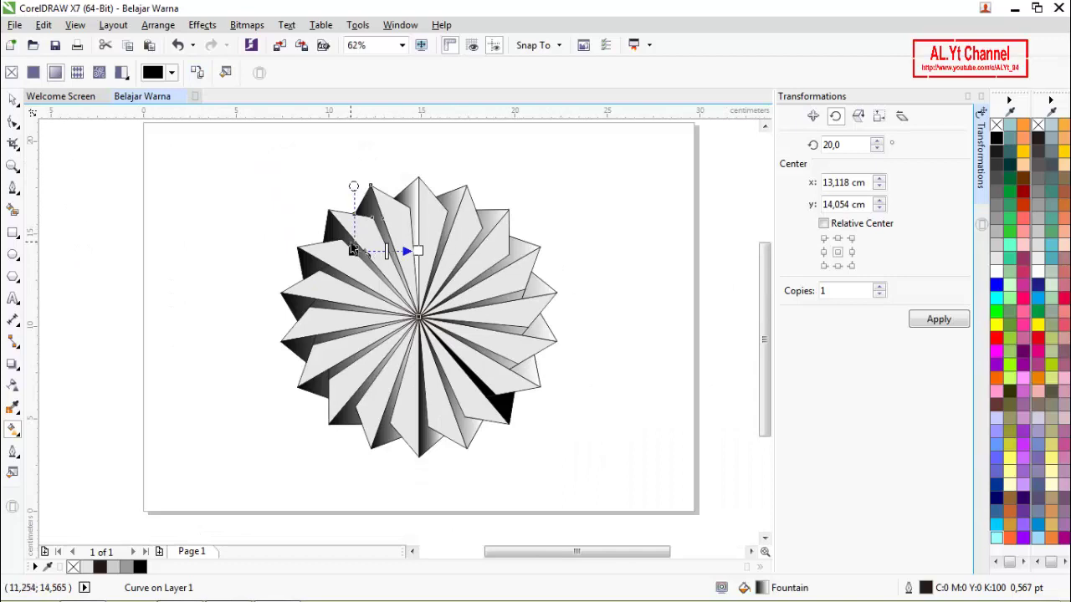
scroll(352, 249, "up", 2)
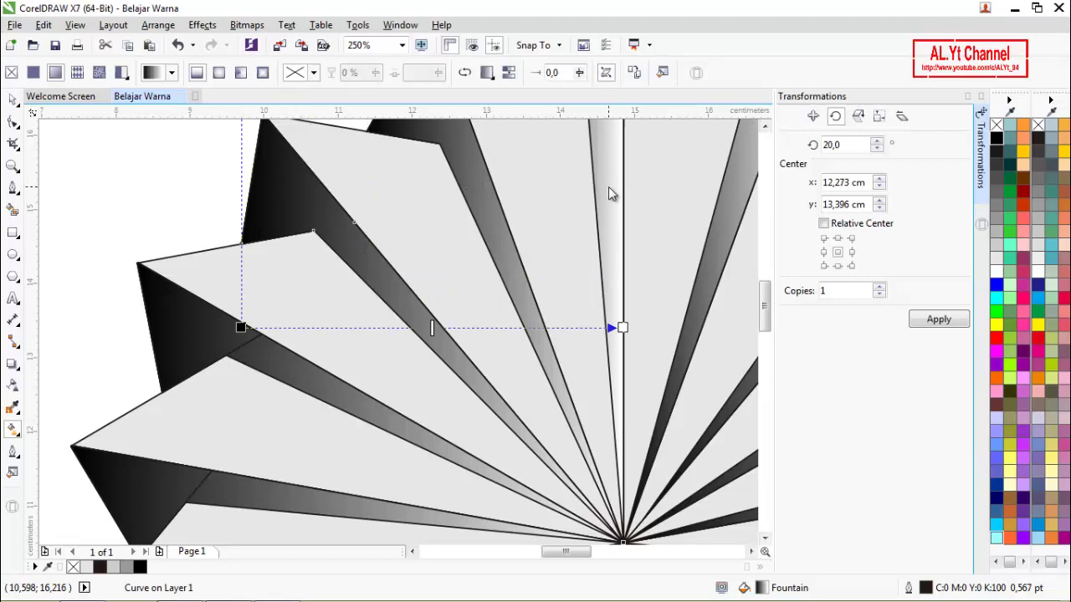
scroll(299, 351, "down", 2)
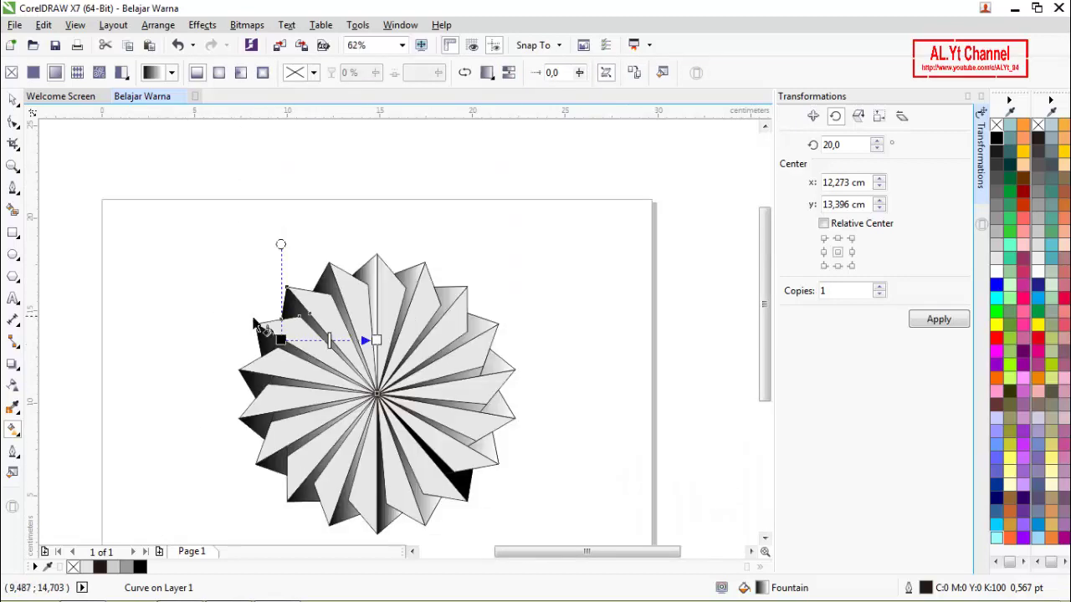
left_click(464, 496)
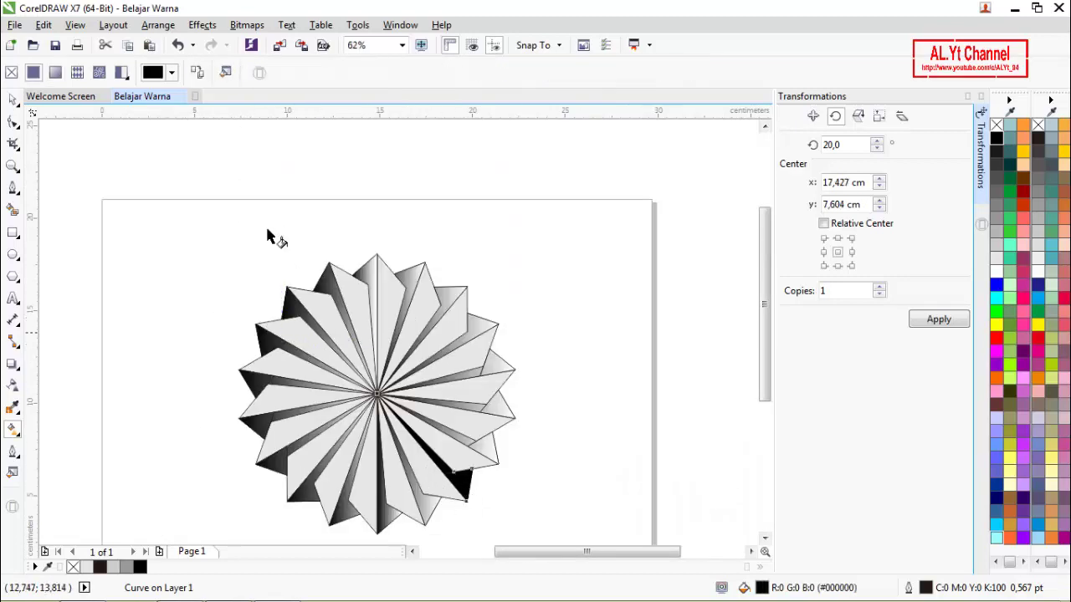
left_click(197, 72)
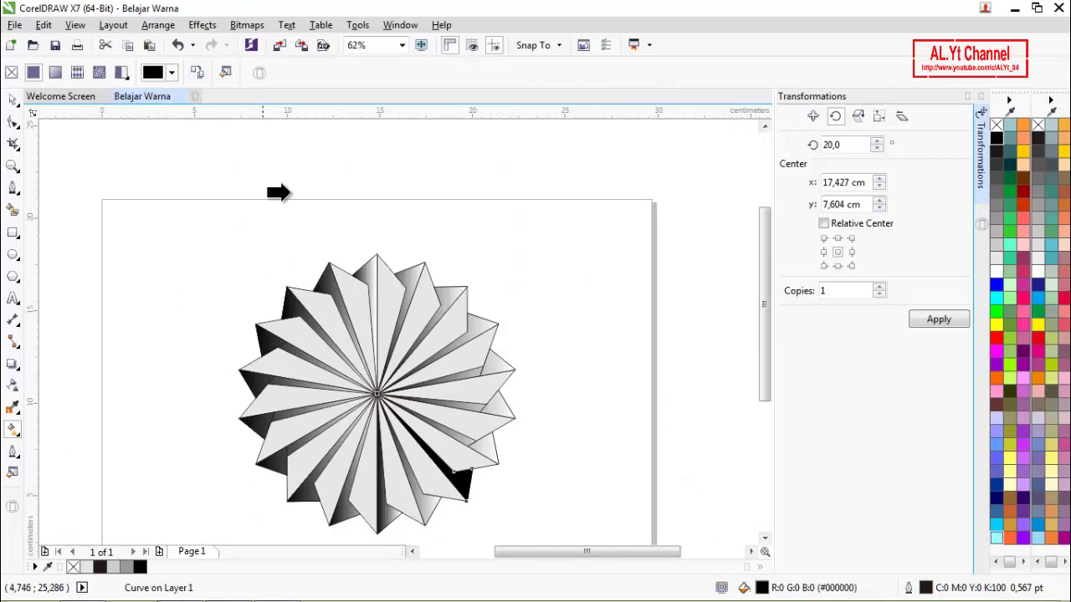
left_click(473, 447)
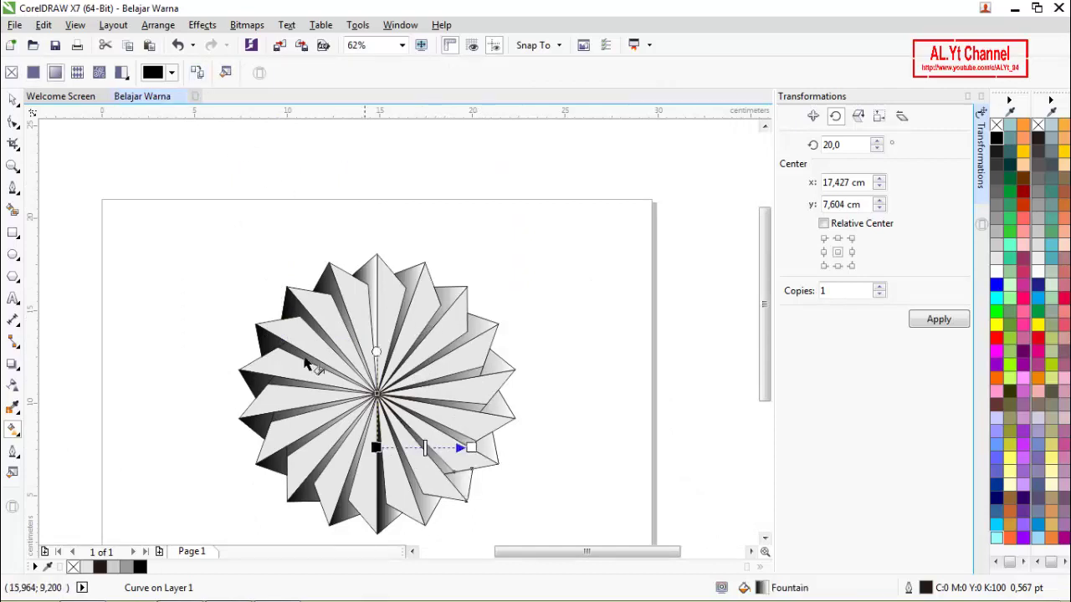
Select all the shapes of the circular blade pattern and group them.
left_click(12, 99)
left_click(268, 154)
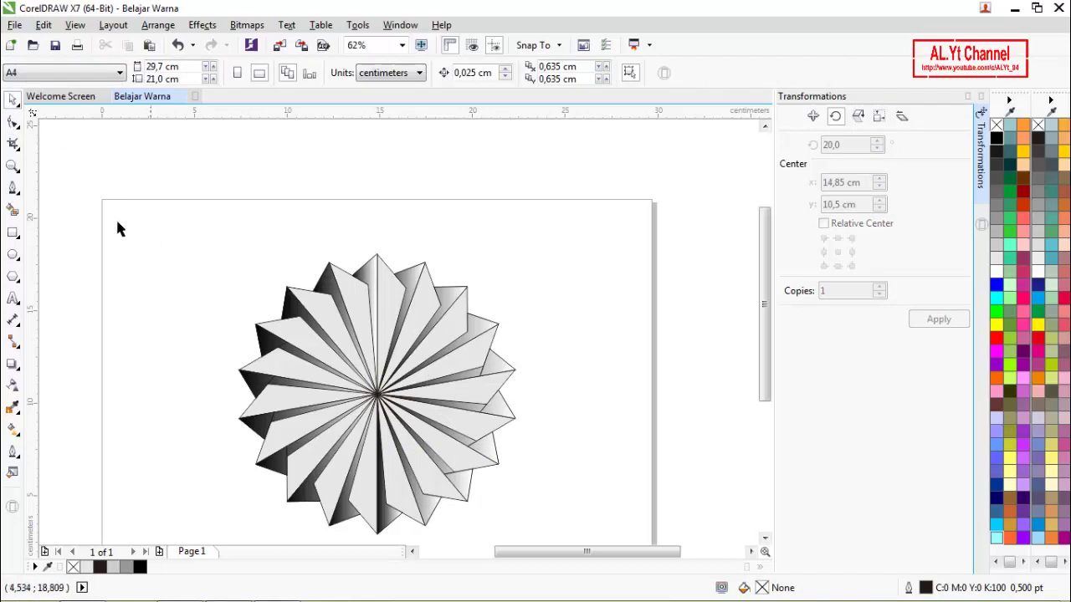
left_click_drag(116, 220, 576, 518)
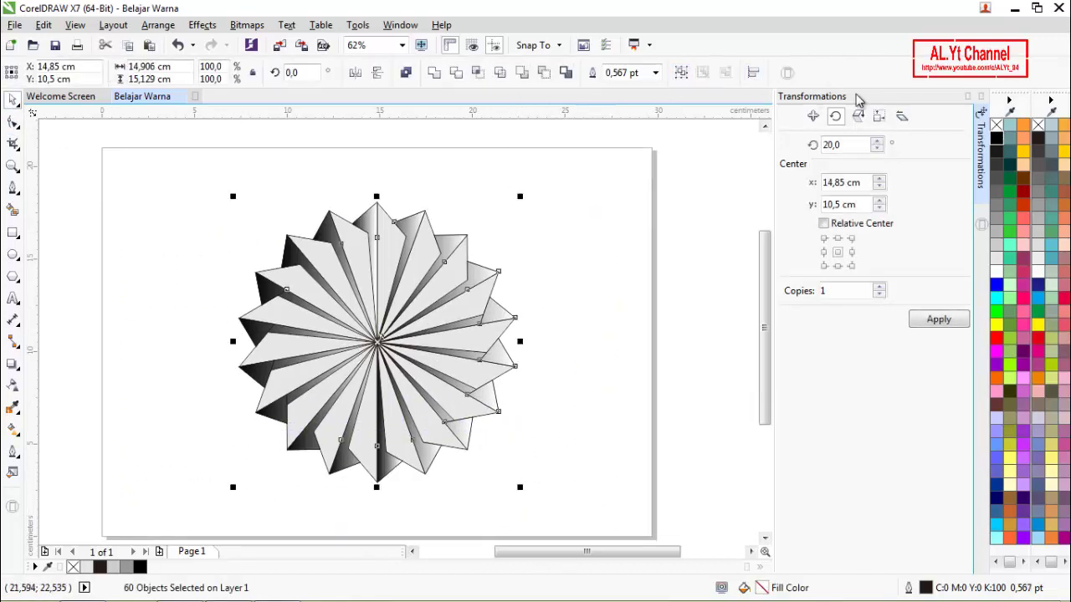
left_click(684, 74)
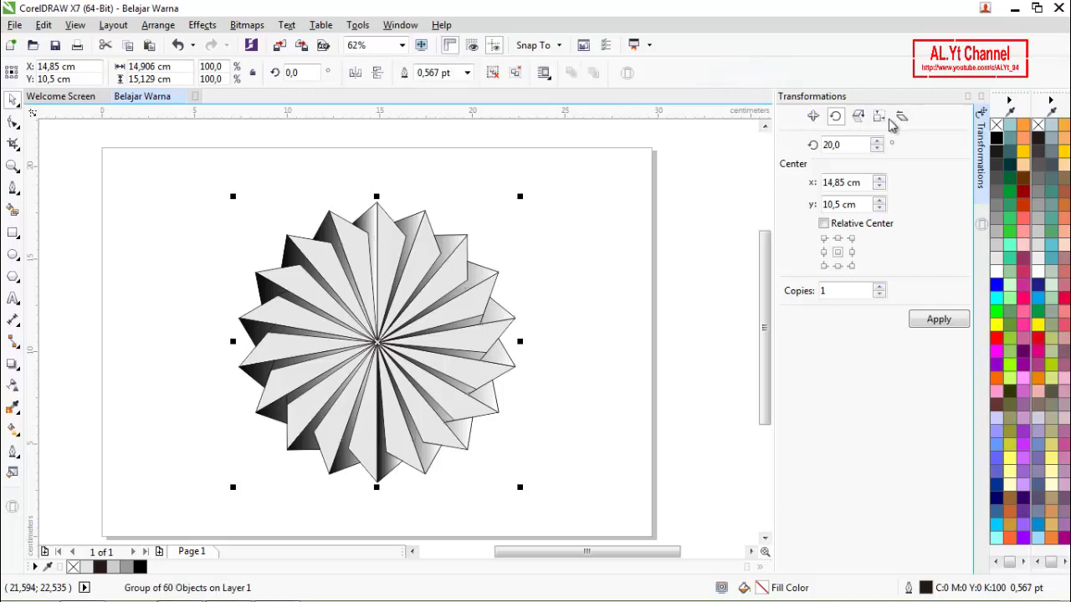
Remove the outline from the grouped blade pattern and deselect it.
right_click(995, 127)
left_click(585, 284)
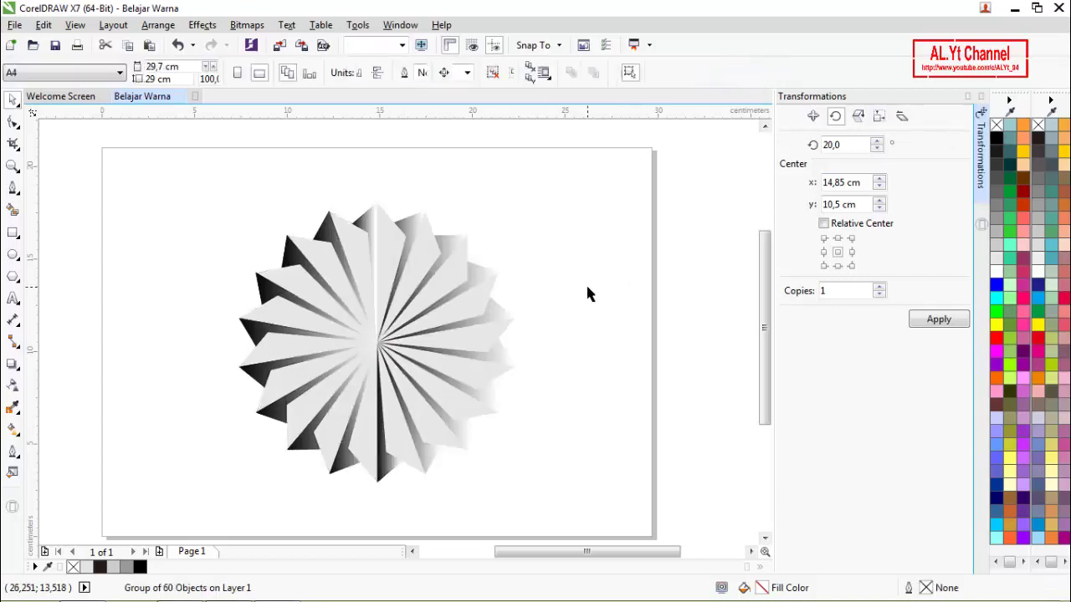
scroll(440, 325, "down", 2)
scroll(431, 331, "up", 4)
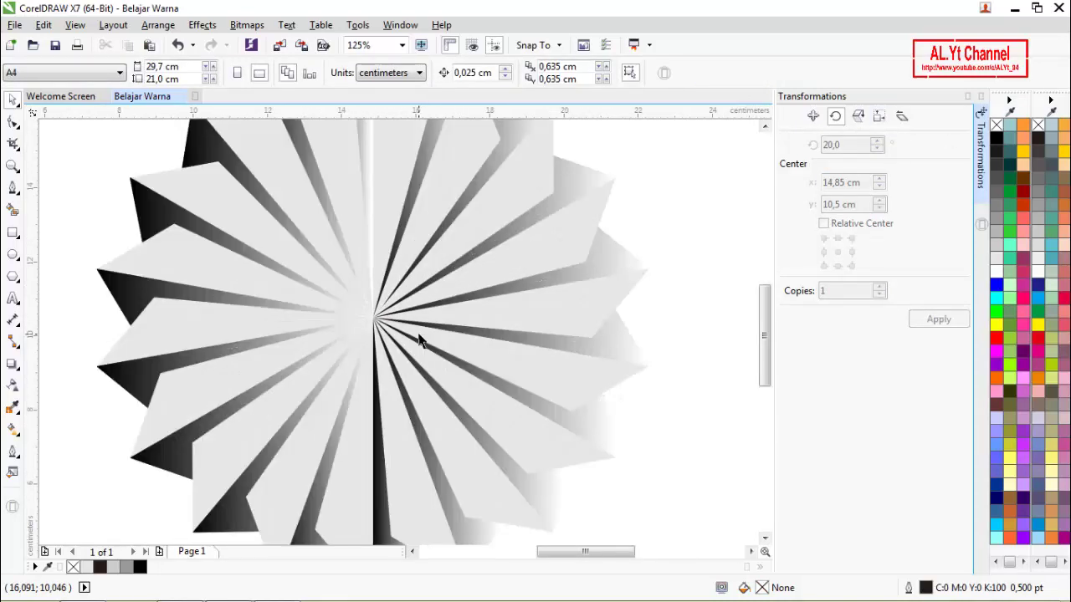
scroll(420, 341, "down", 2)
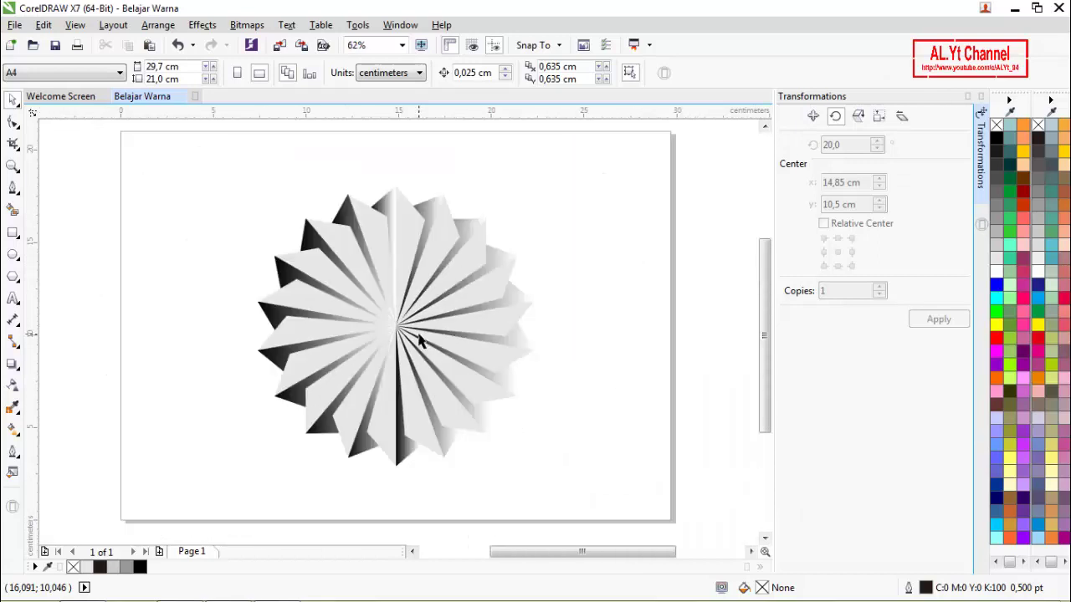
Select the grouped blade pattern and give it a black outline, keeping its gradient fills.
left_click(410, 233)
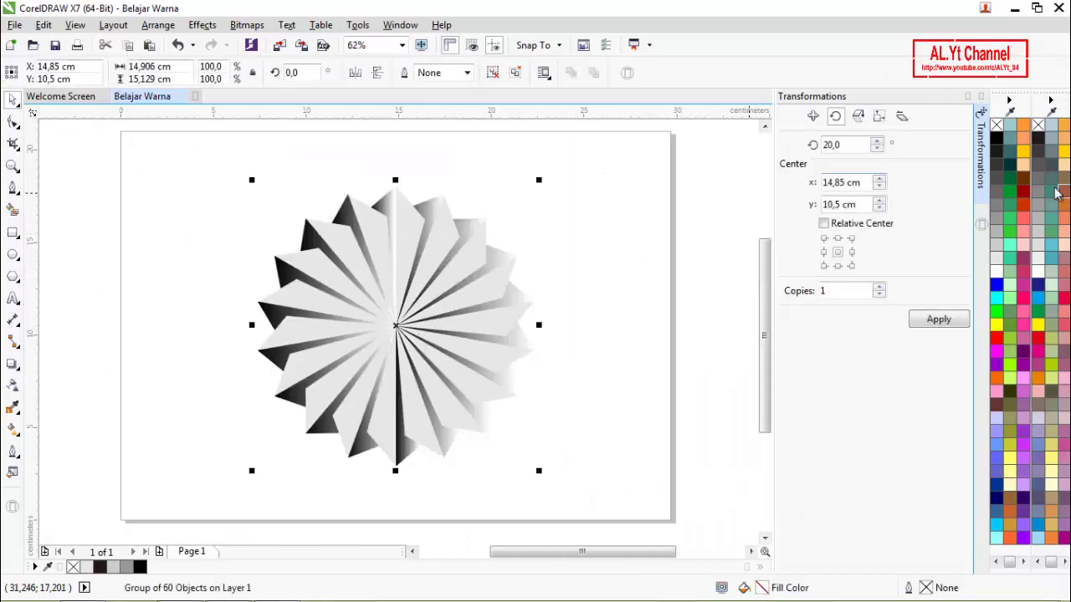
left_click(997, 140)
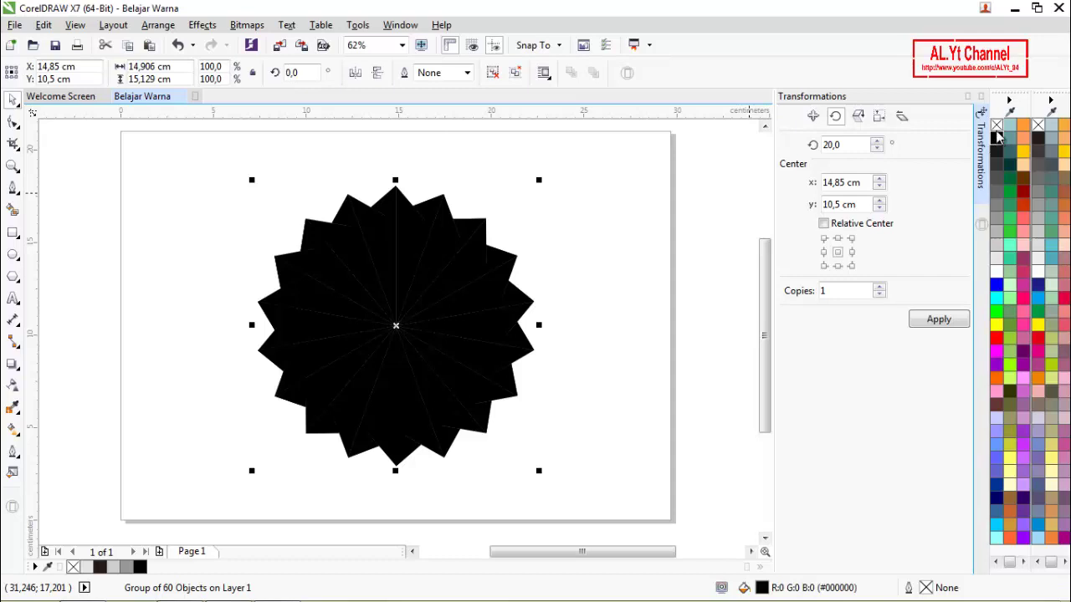
key("ctrl+z")
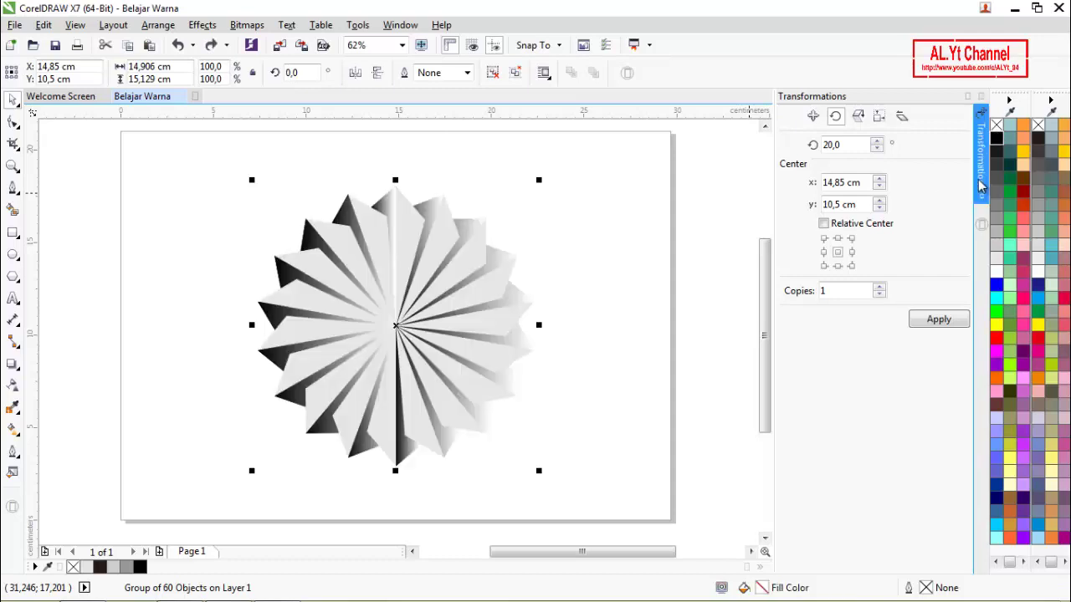
right_click(996, 138)
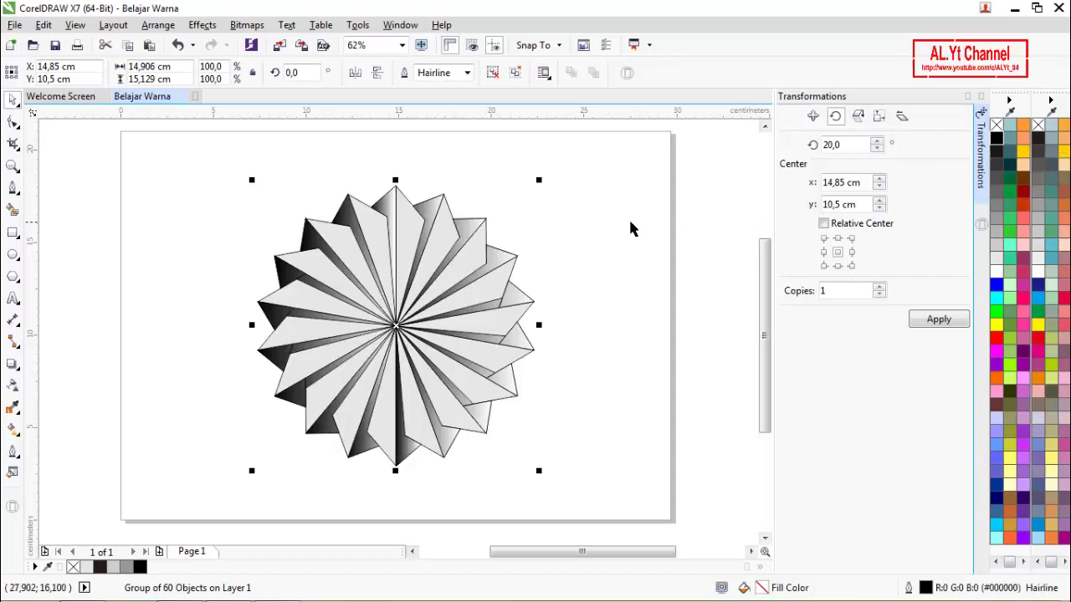
Ungroup the circular blade pattern into its individual curves and leave nothing selected.
left_click(599, 220)
scroll(478, 250, "down", 1)
scroll(492, 315, "up", 3)
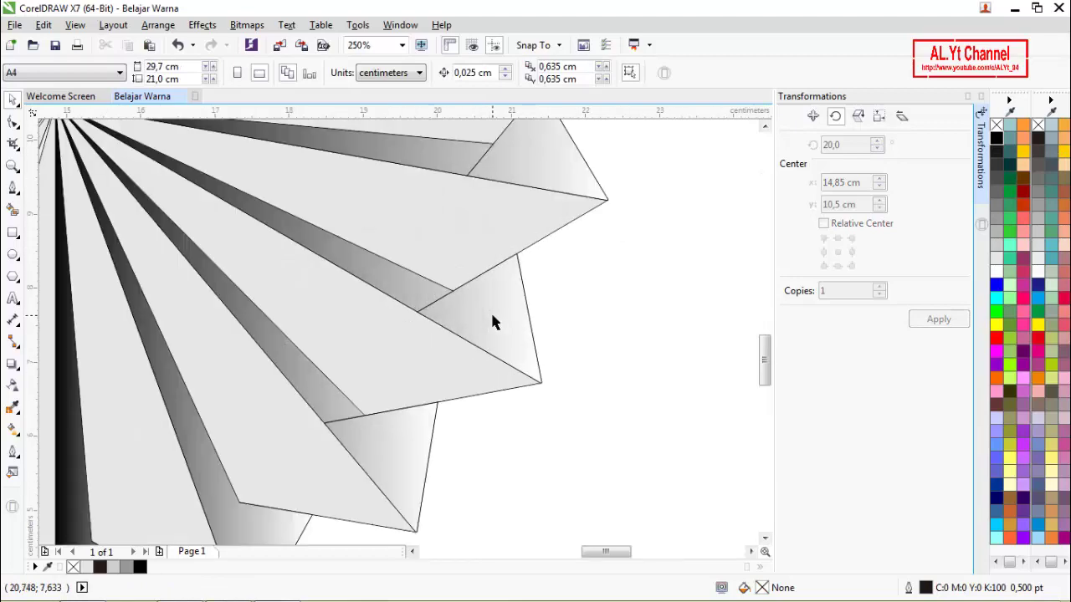
left_click(473, 323)
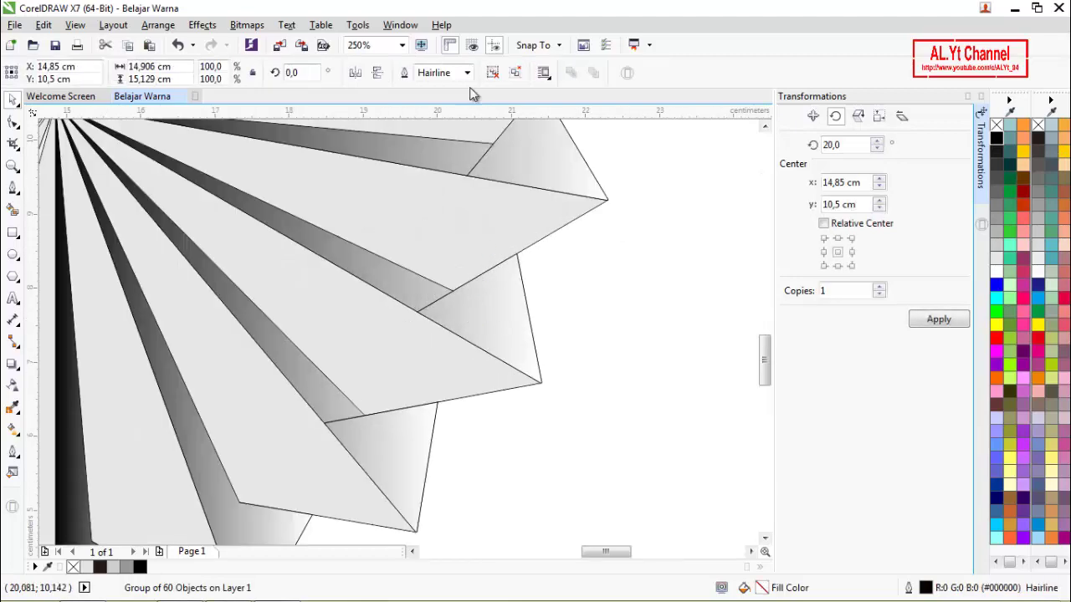
left_click(494, 74)
left_click(648, 279)
left_click(487, 327)
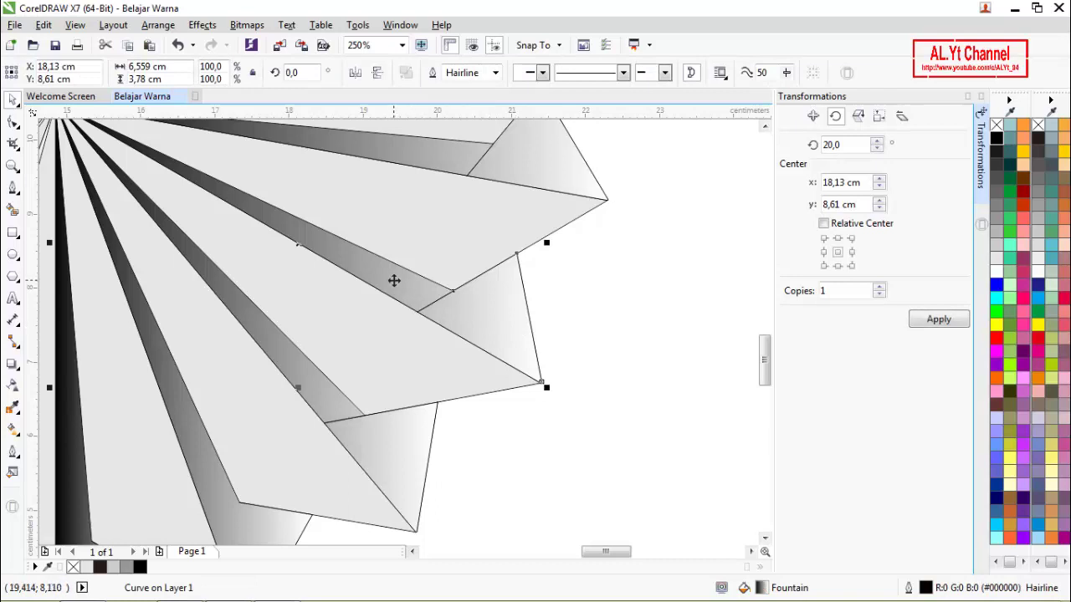
scroll(585, 352, "down", 1)
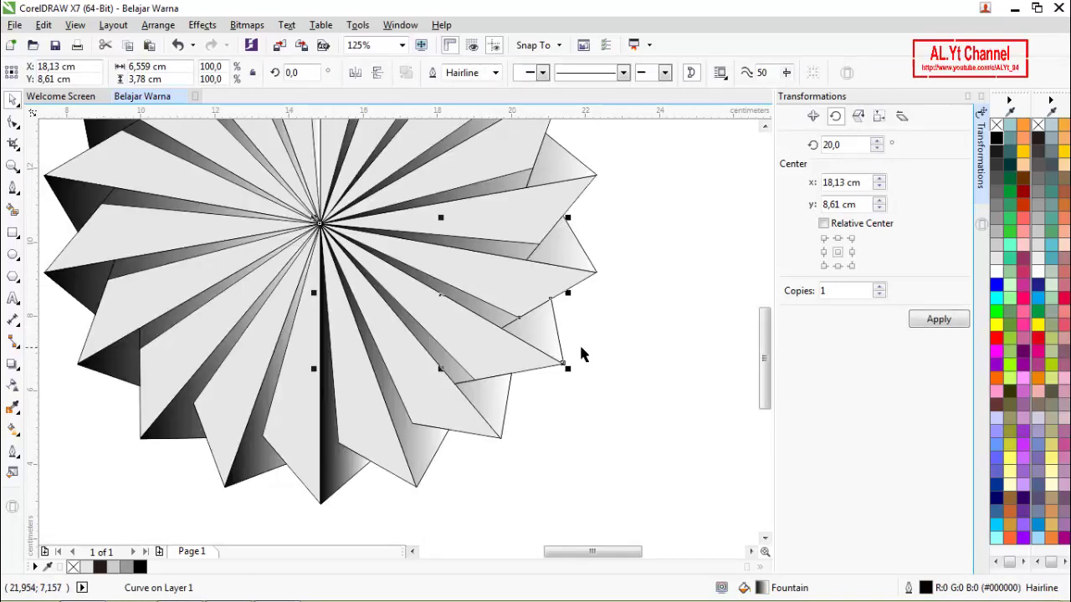
left_click(663, 221)
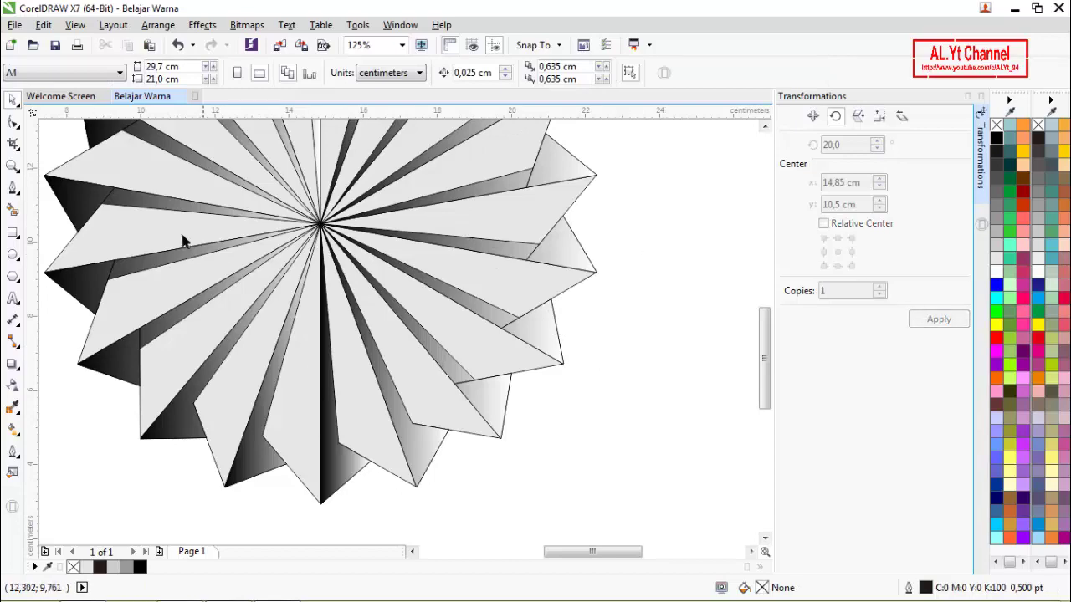
Start node editing with the Shape tool on the gradient blade at the lower right that has a line crossing it.
left_click(13, 122)
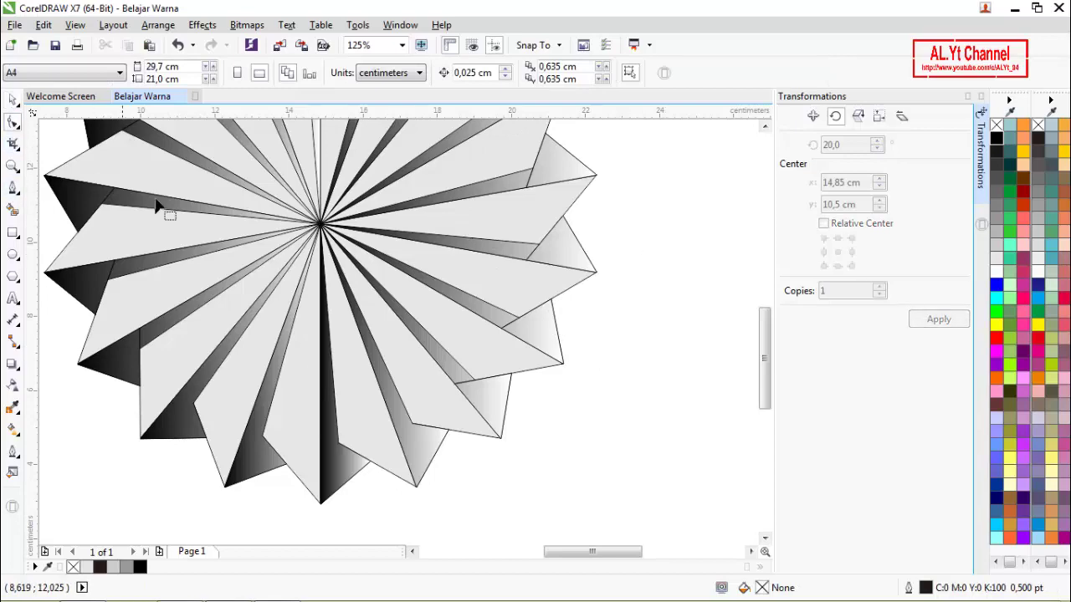
left_click(514, 333)
scroll(494, 322, "up", 5)
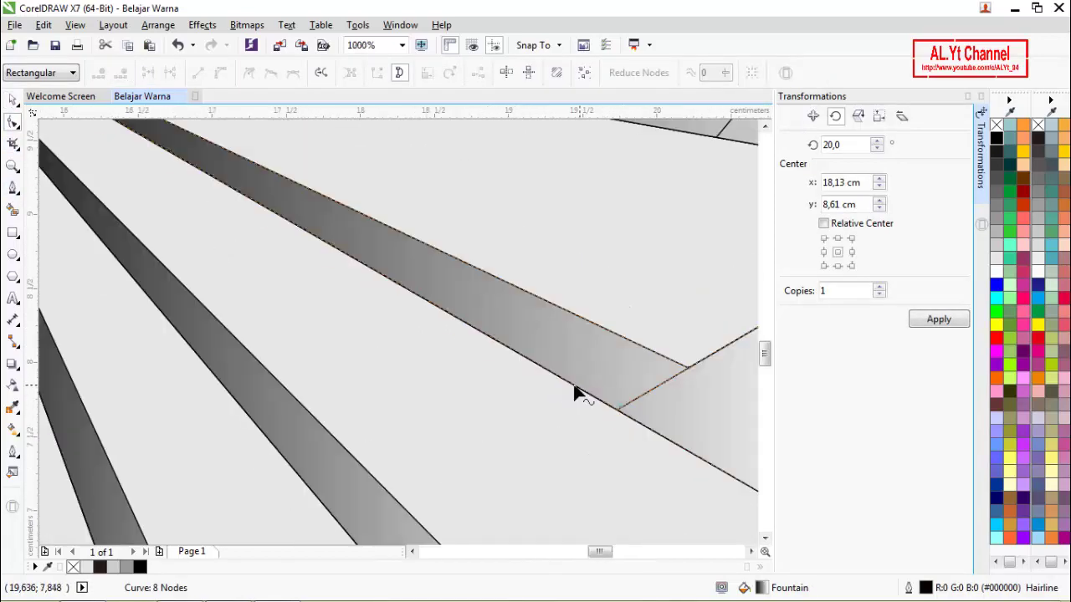
scroll(636, 391, "up", 2)
scroll(676, 398, "up", 2)
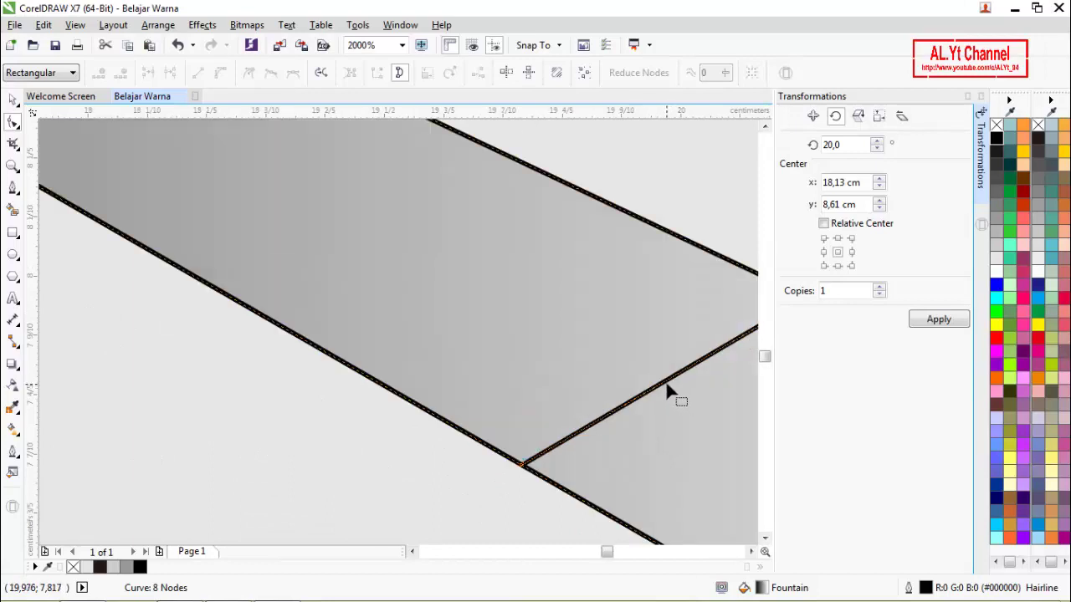
Try to clear the blade's crossing line by adding and deleting a node on it, and by deleting its inner corner node.
double_click(664, 383)
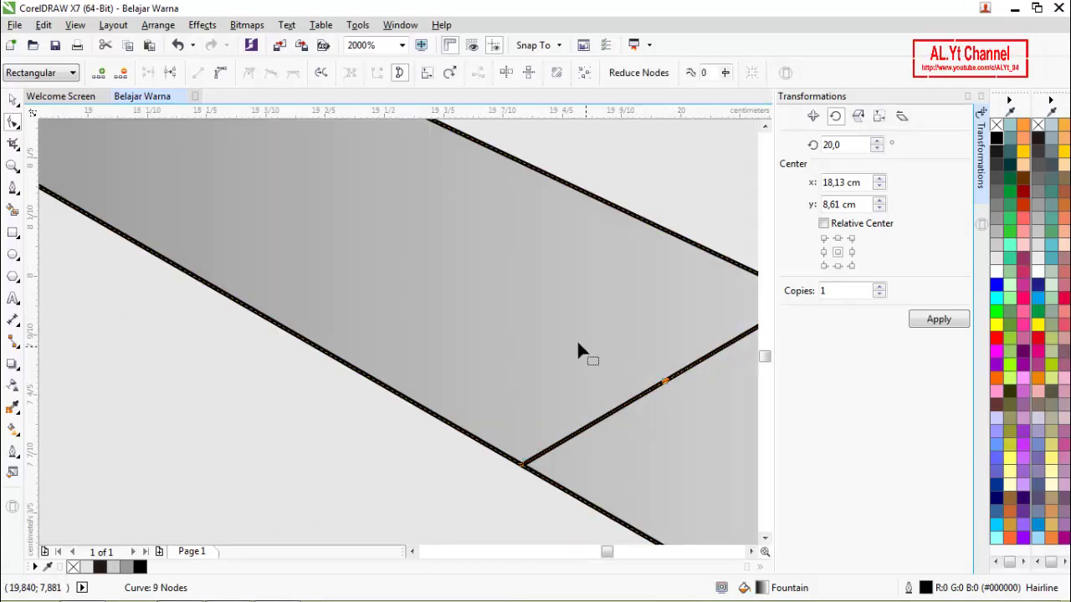
left_click(124, 74)
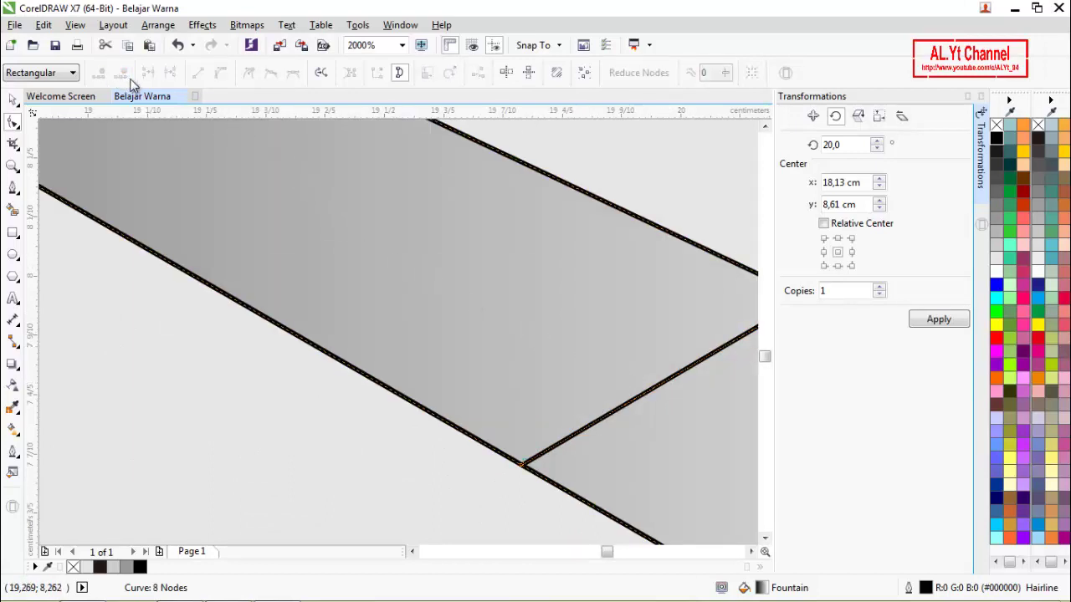
scroll(413, 289, "down", 2)
scroll(507, 316, "up", 2)
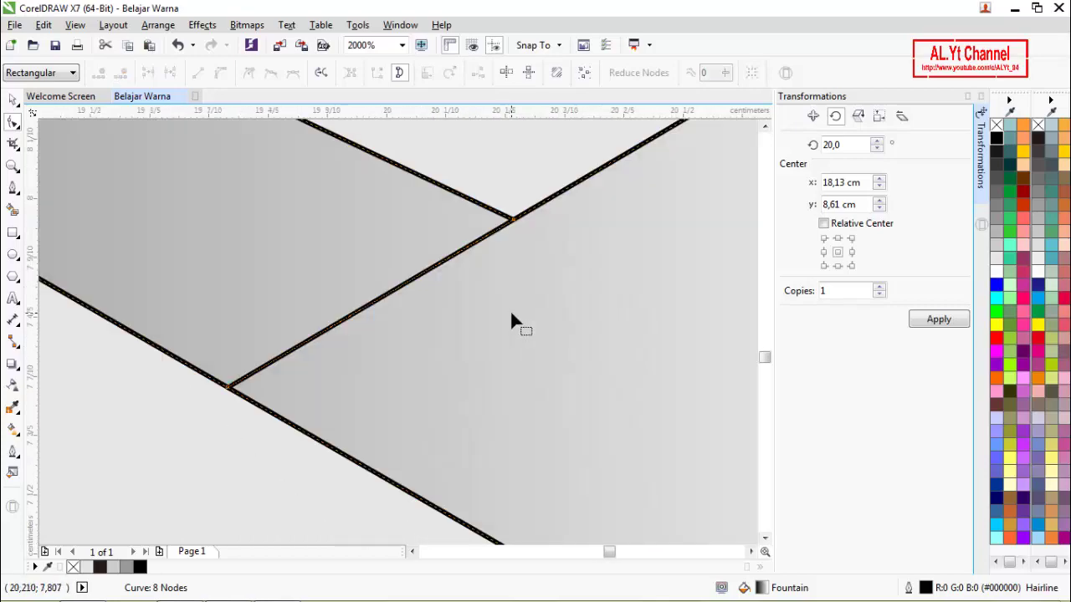
double_click(512, 223)
scroll(514, 288, "down", 4)
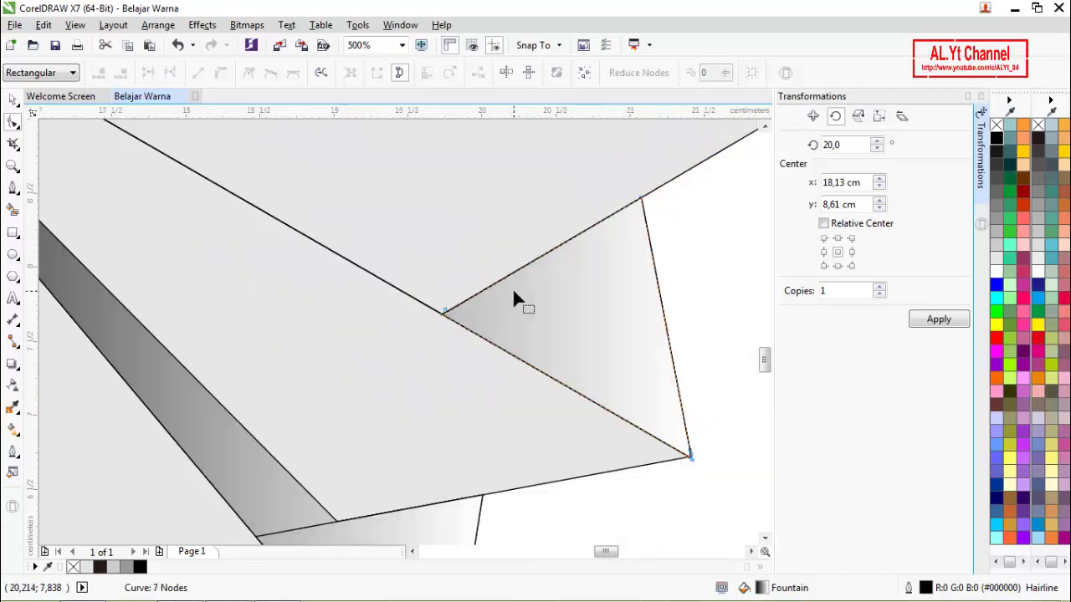
scroll(536, 316, "down", 1)
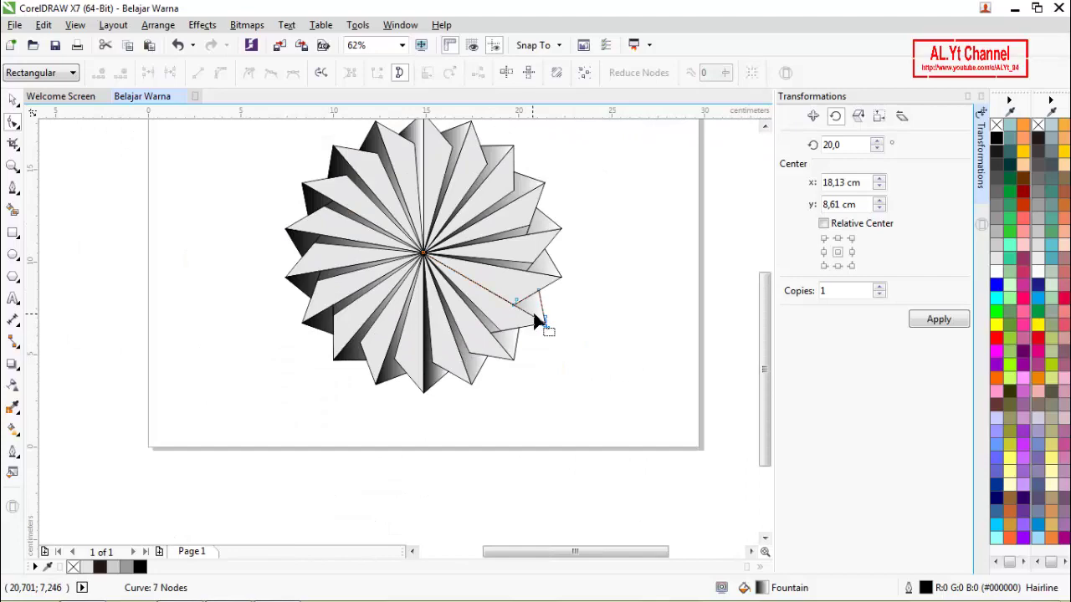
double_click(544, 317)
Delete the overlapping nodes where the crossing line meets the lower-right blade's long edge, removing the line from its gradient.
scroll(514, 308, "up", 2)
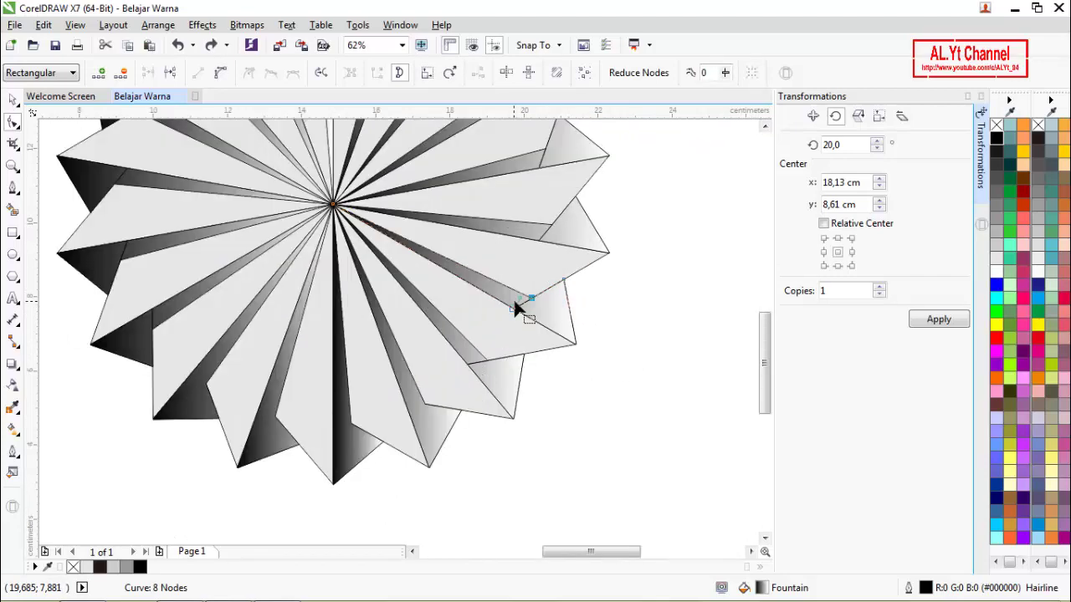
scroll(514, 306, "up", 3)
scroll(514, 337, "up", 3)
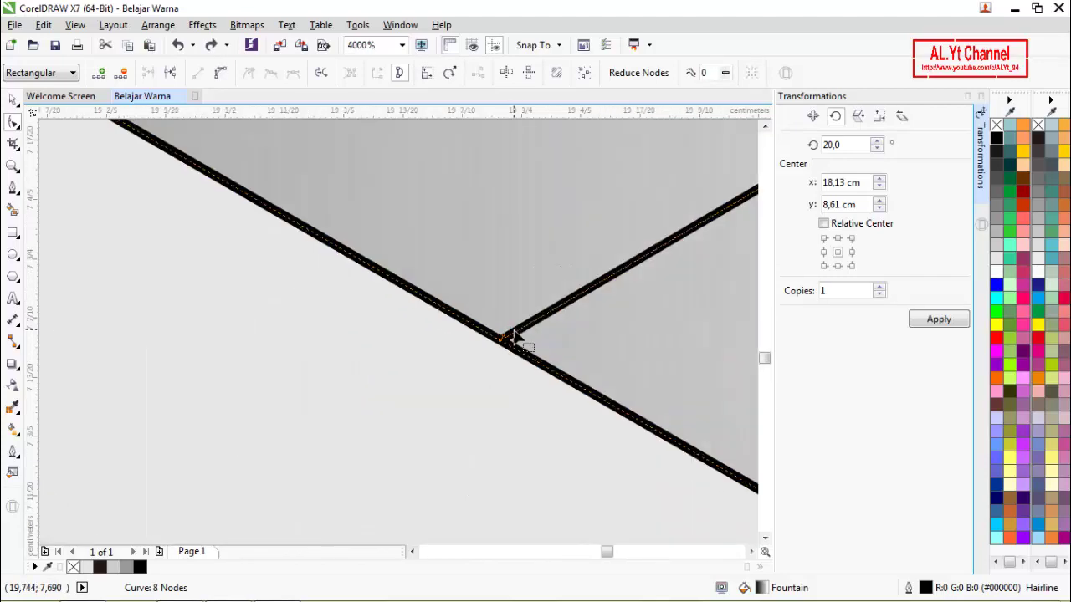
double_click(506, 340)
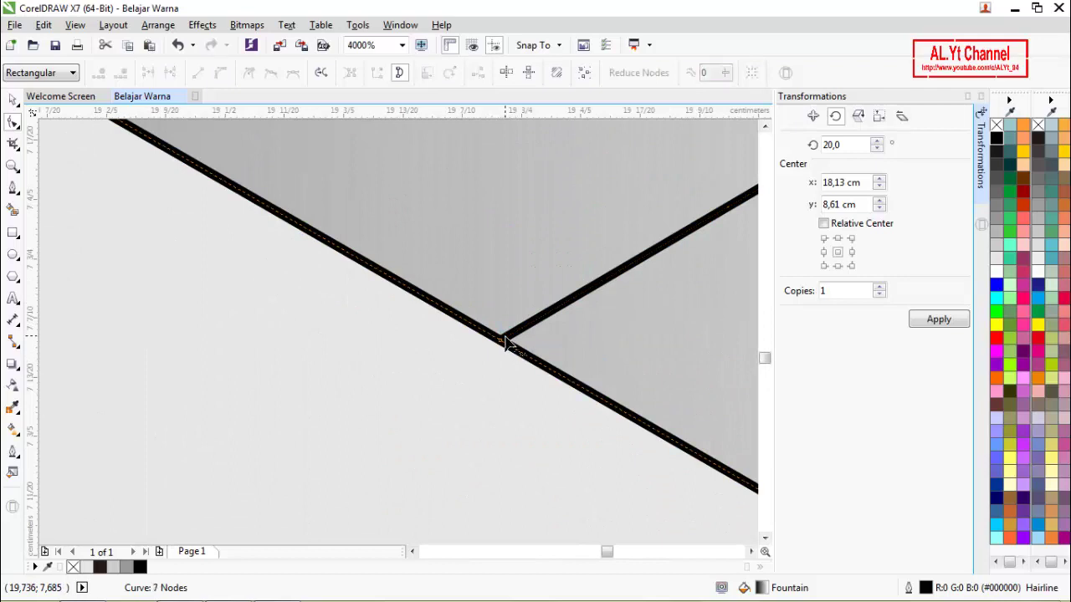
double_click(514, 332)
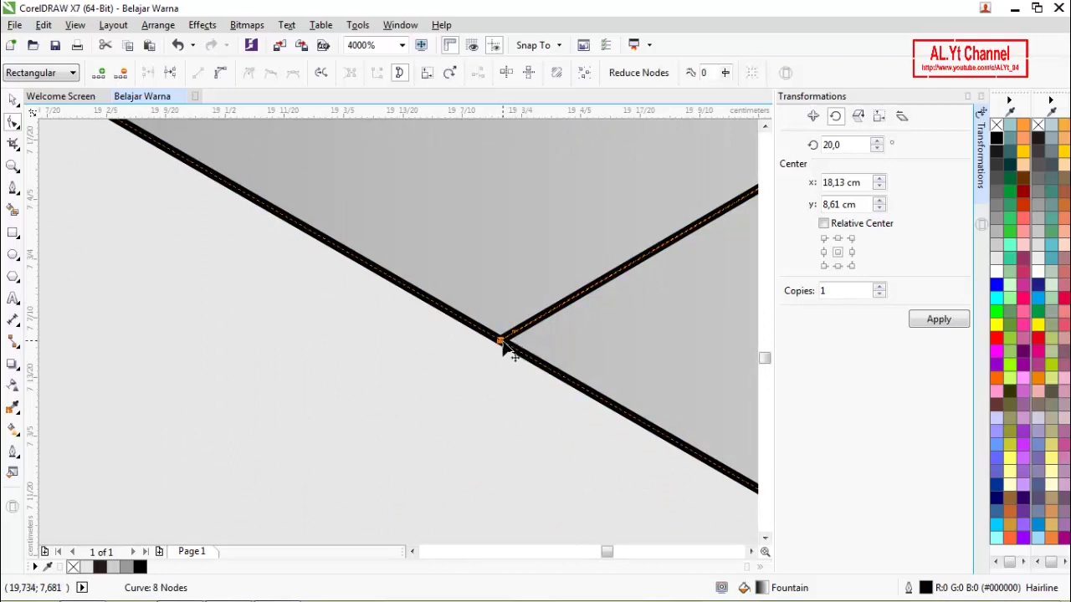
double_click(507, 343)
double_click(518, 334)
scroll(517, 337, "down", 6)
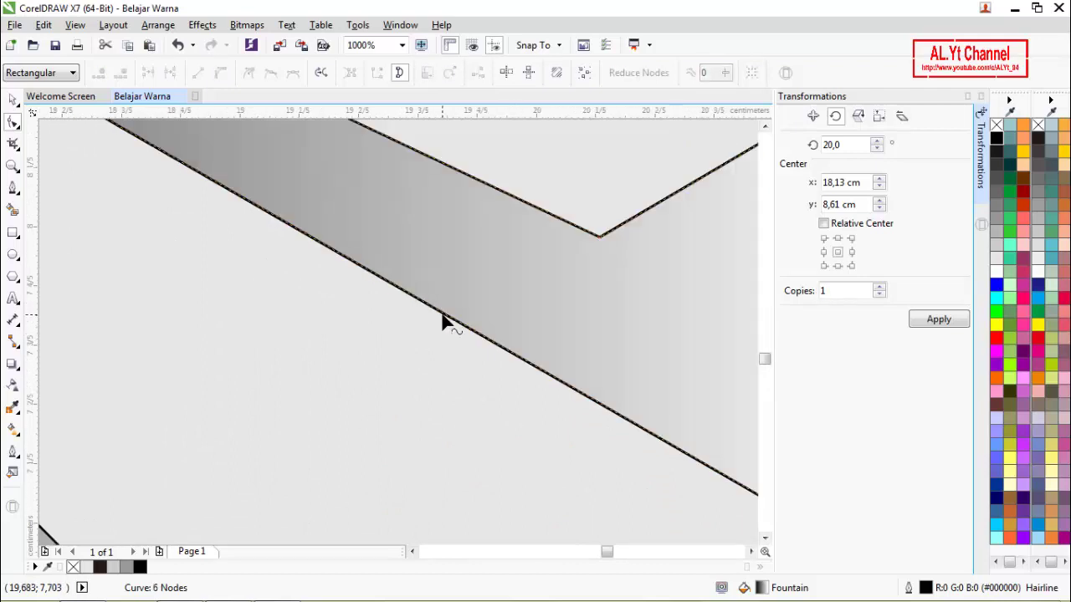
Remove the crossing line from the next gradient blade below by deleting the nodes where it meets the long edge.
scroll(360, 380, "up", 3)
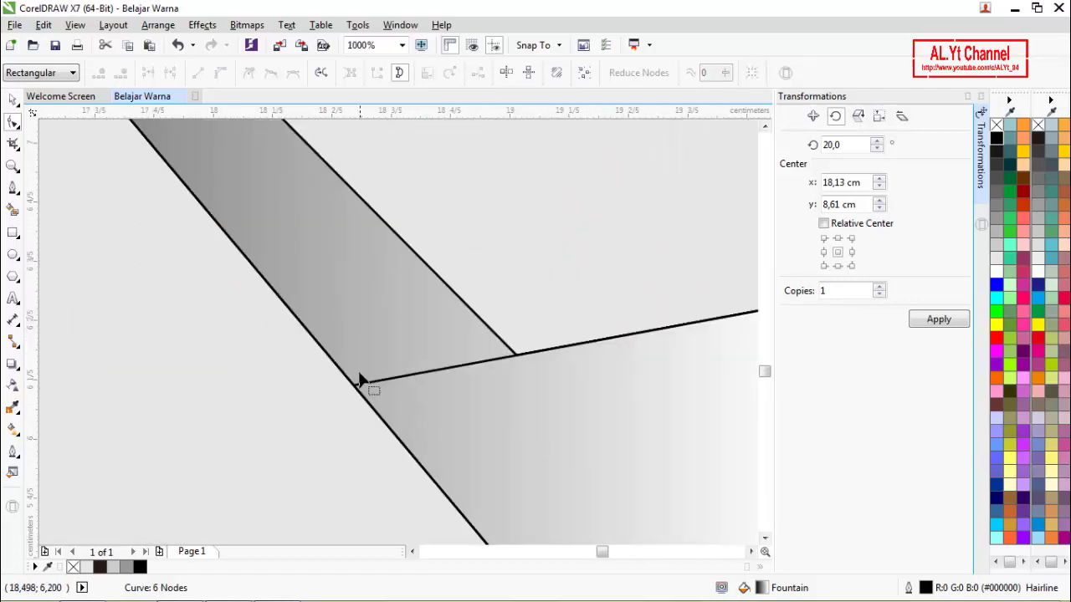
left_click(350, 381)
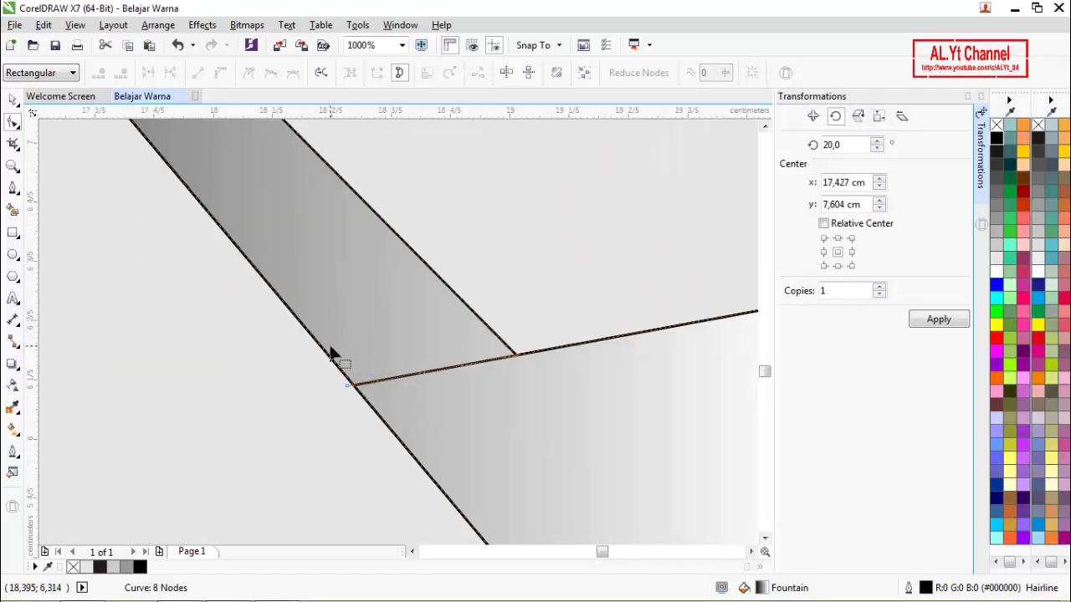
left_click_drag(331, 353, 399, 420)
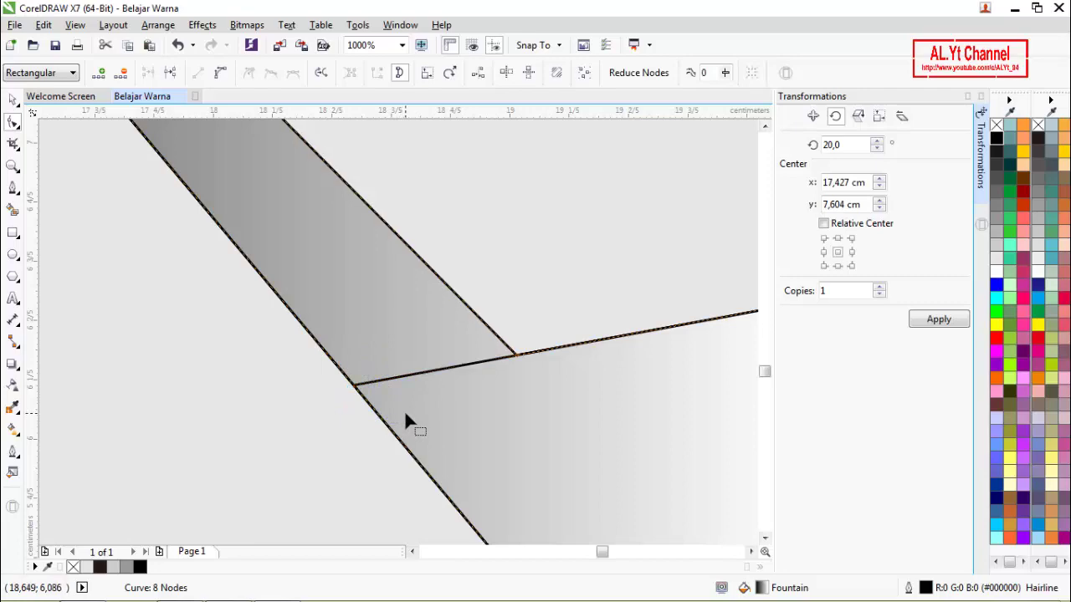
key("Delete")
scroll(409, 400, "down", 3)
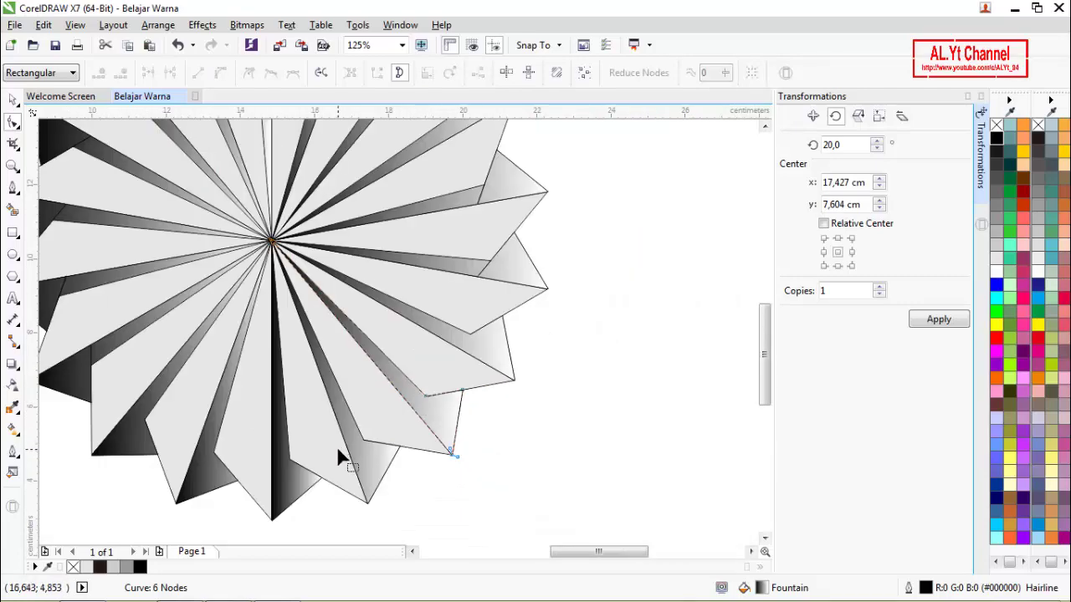
Remove the crossing line from the dark gradient blade at the pattern's lower left by deleting its nodes on the upper edge.
scroll(336, 456, "down", 1)
scroll(326, 381, "up", 4)
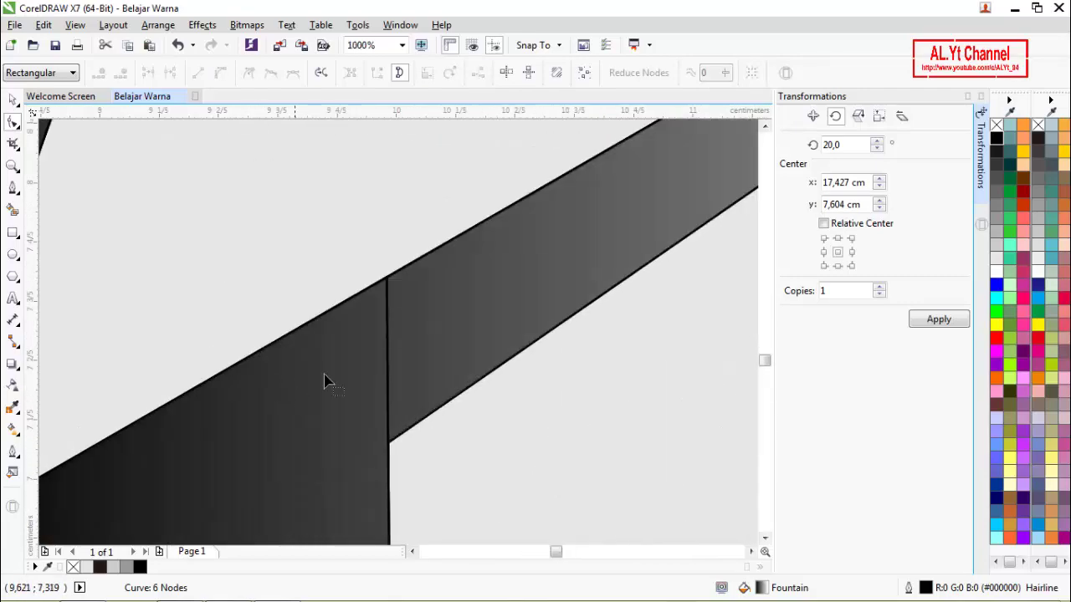
left_click(377, 359)
left_click_drag(355, 250, 462, 381)
key("Delete")
scroll(361, 378, "down", 3)
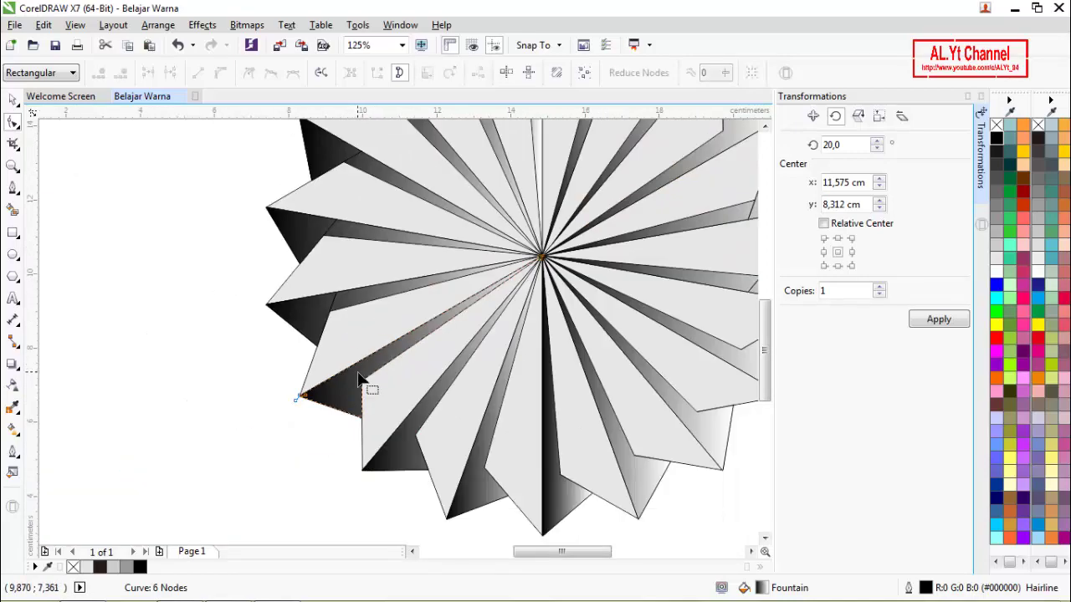
Delete the crossing line's upper-edge nodes on the dark gradient blade at the far left, just below the pattern's centre level.
scroll(339, 316, "up", 2)
scroll(331, 293, "up", 4)
left_click(368, 287)
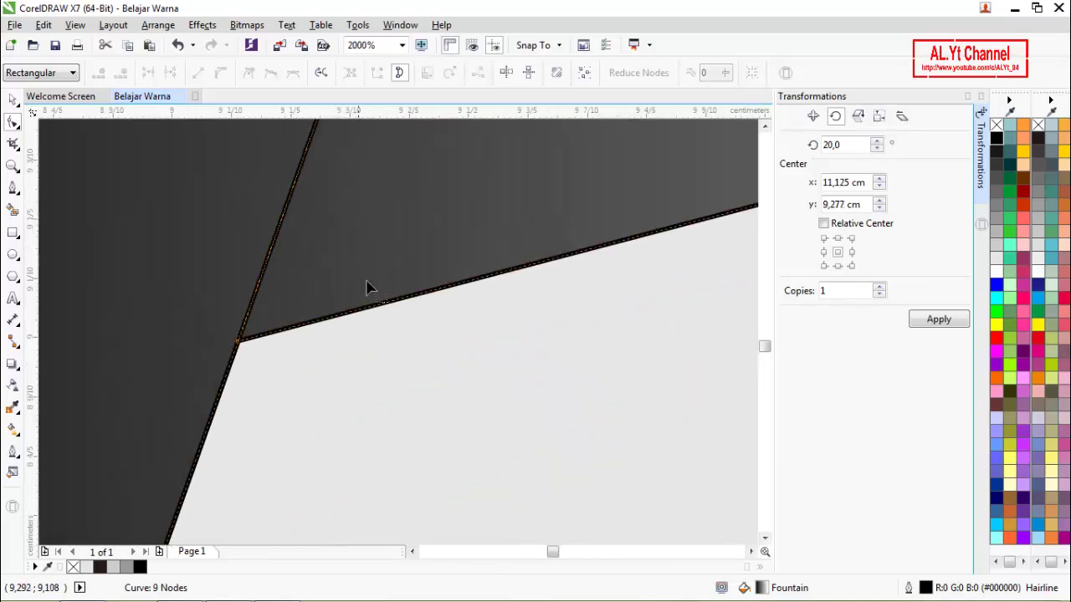
scroll(369, 287, "down", 2)
left_click_drag(322, 189, 394, 266)
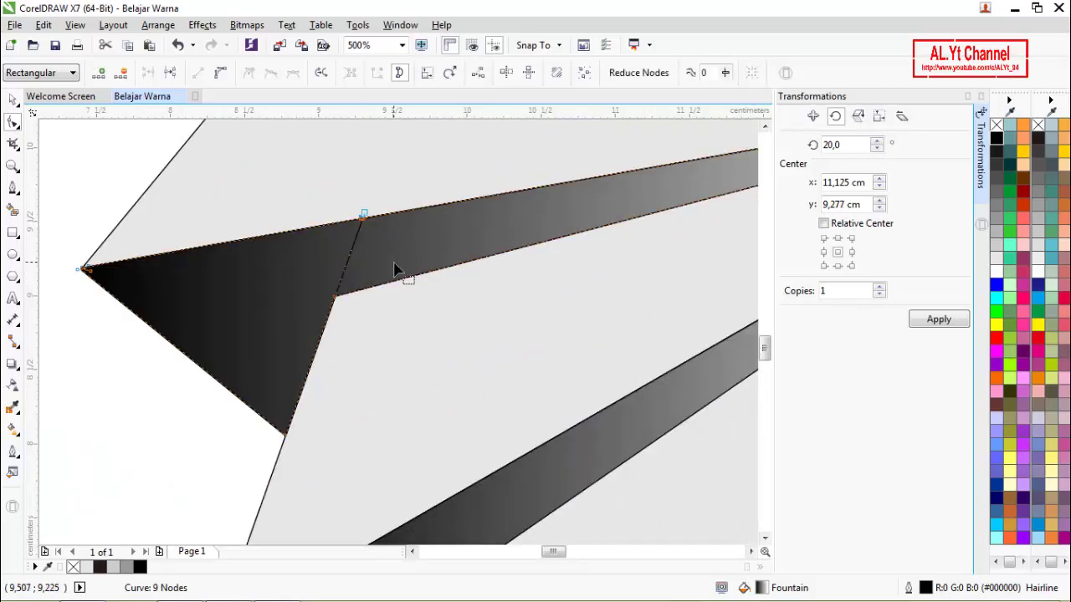
key("Delete")
scroll(398, 272, "down", 2)
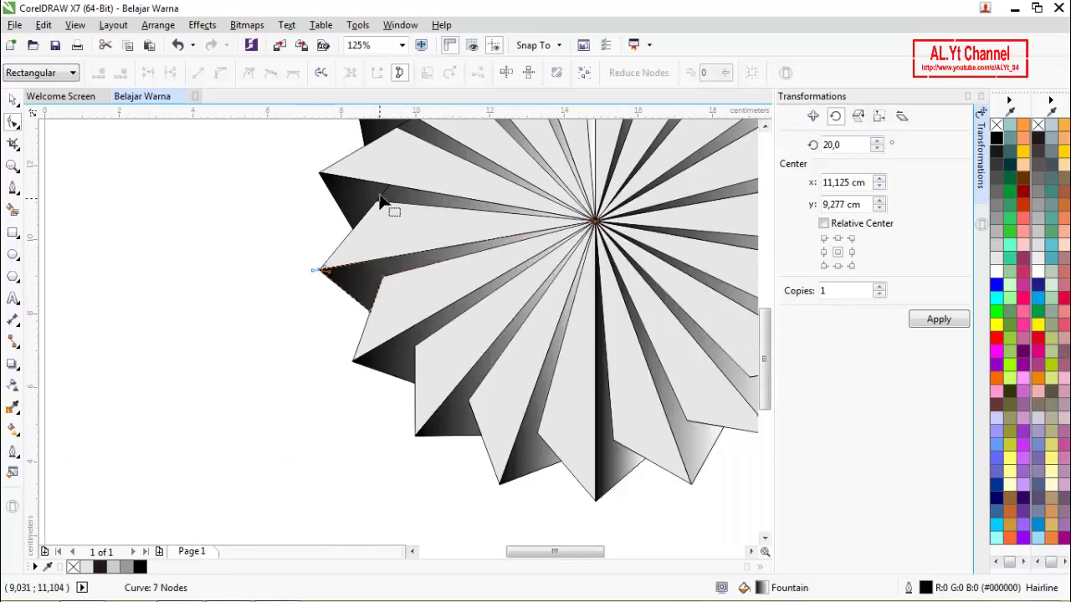
Delete the crossing line's upper-edge nodes on the far-left dark gradient blade just above the pattern's centre level.
left_click(389, 187)
scroll(379, 181, "up", 2)
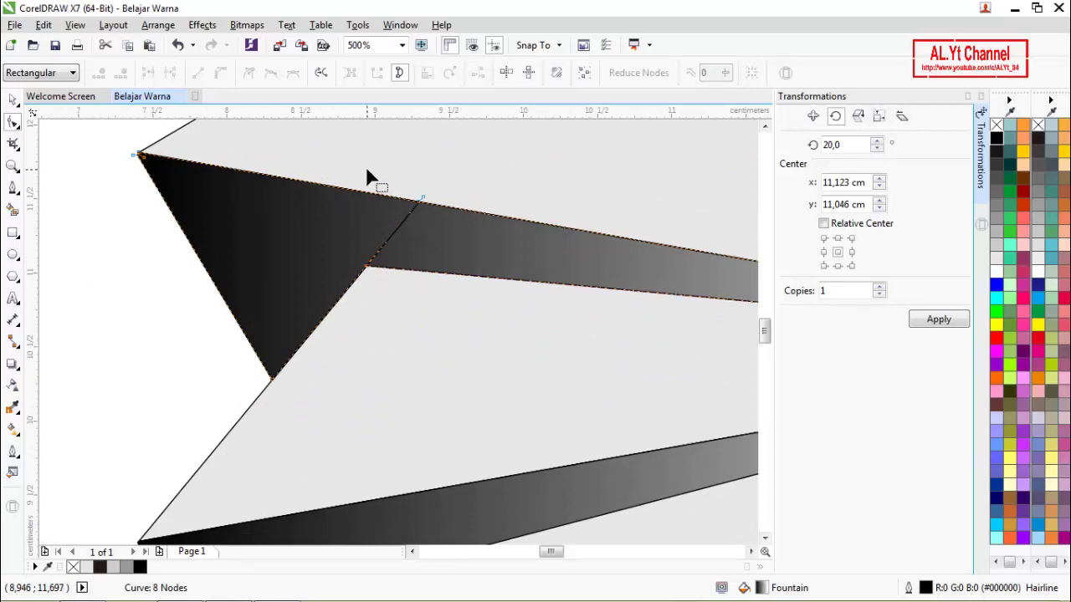
left_click_drag(458, 250, 460, 247)
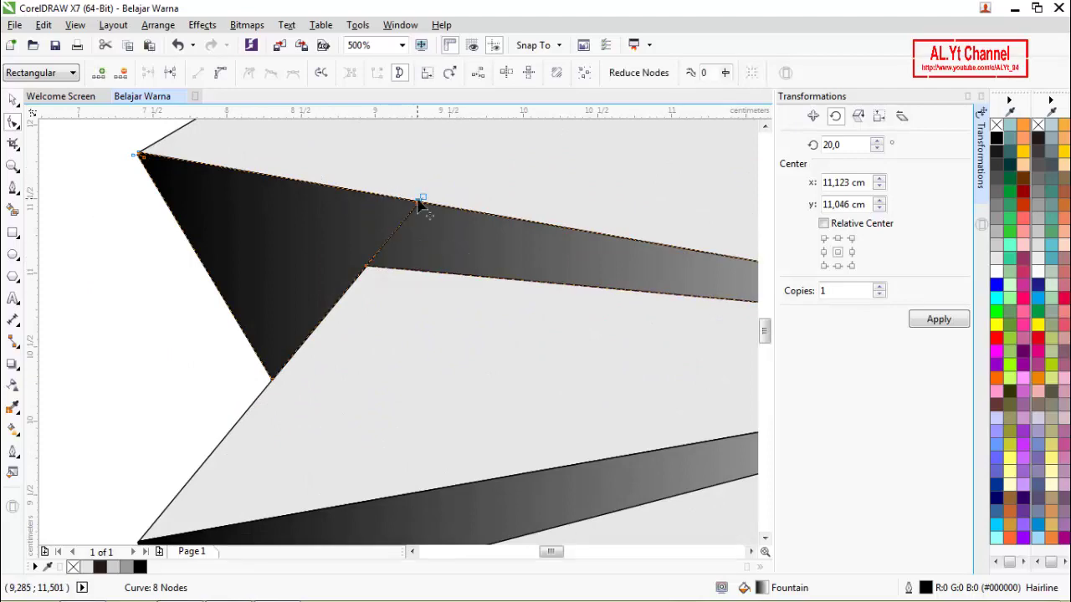
left_click(123, 74)
scroll(497, 305, "down", 1)
scroll(496, 303, "down", 2)
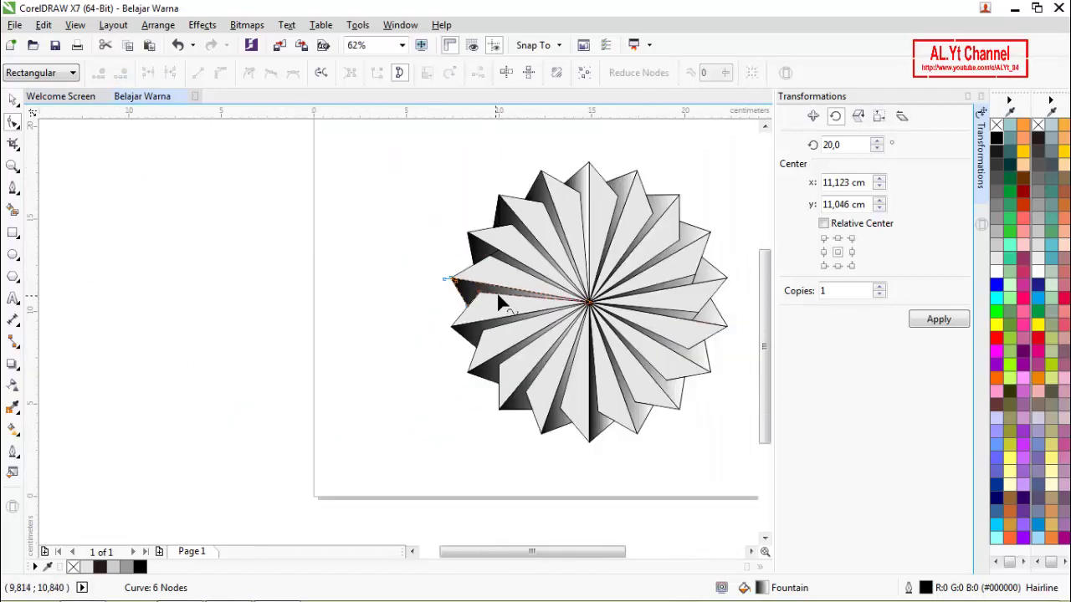
Remove the crossing line from the next dark gradient blade at the pattern's upper left by deleting its upper-edge nodes.
scroll(500, 251, "up", 4)
left_click(485, 325)
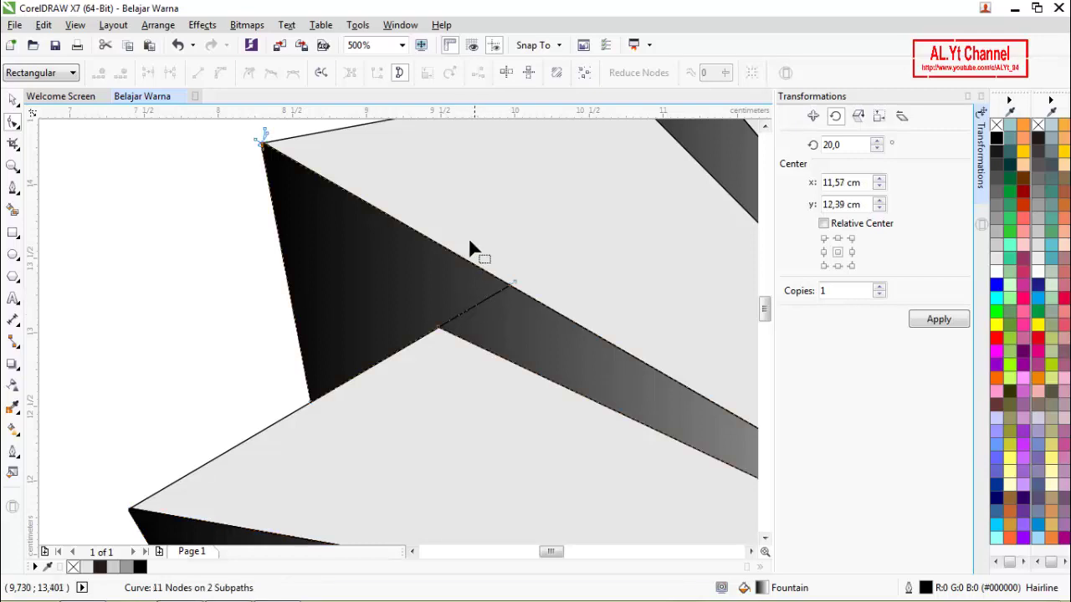
left_click_drag(562, 335, 573, 345)
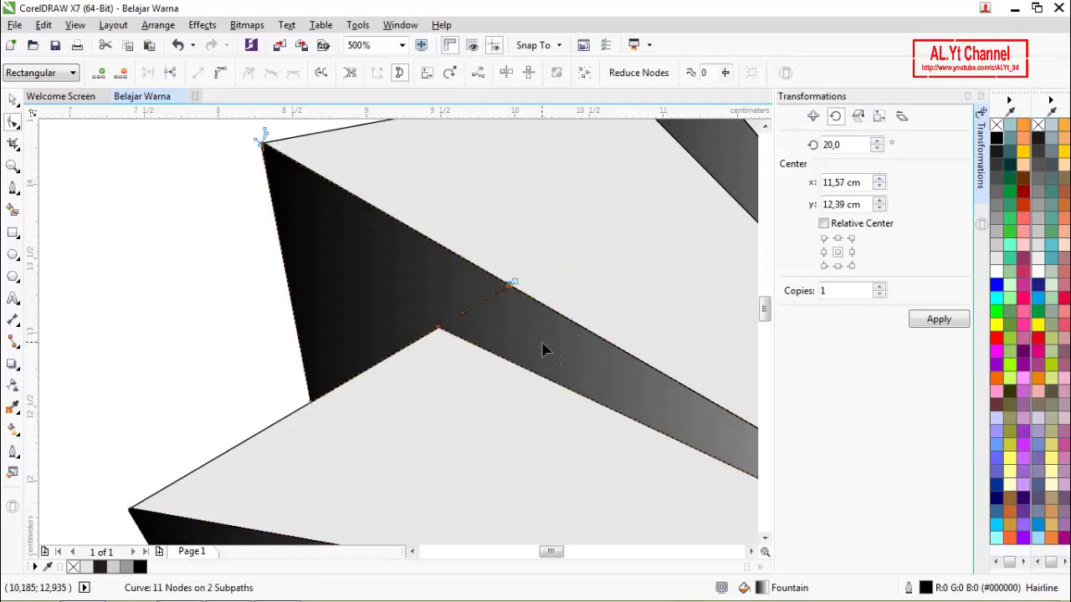
left_click(121, 73)
scroll(398, 303, "down", 3)
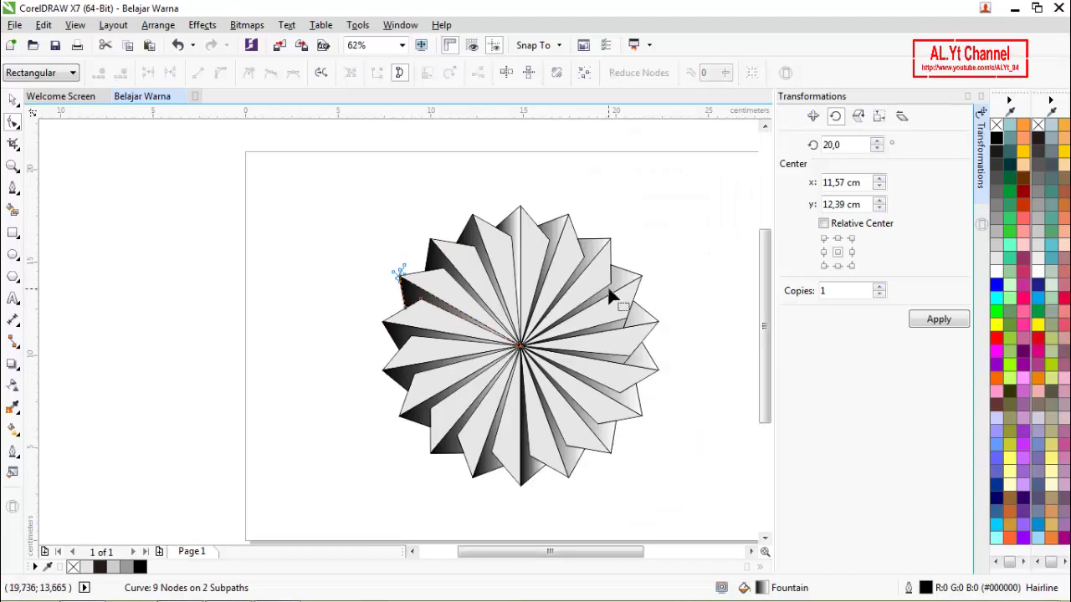
Remove the crossing line from the gradient blade at the pattern's far right, just above the centre level, by deleting its lower-edge nodes.
scroll(609, 294, "up", 1)
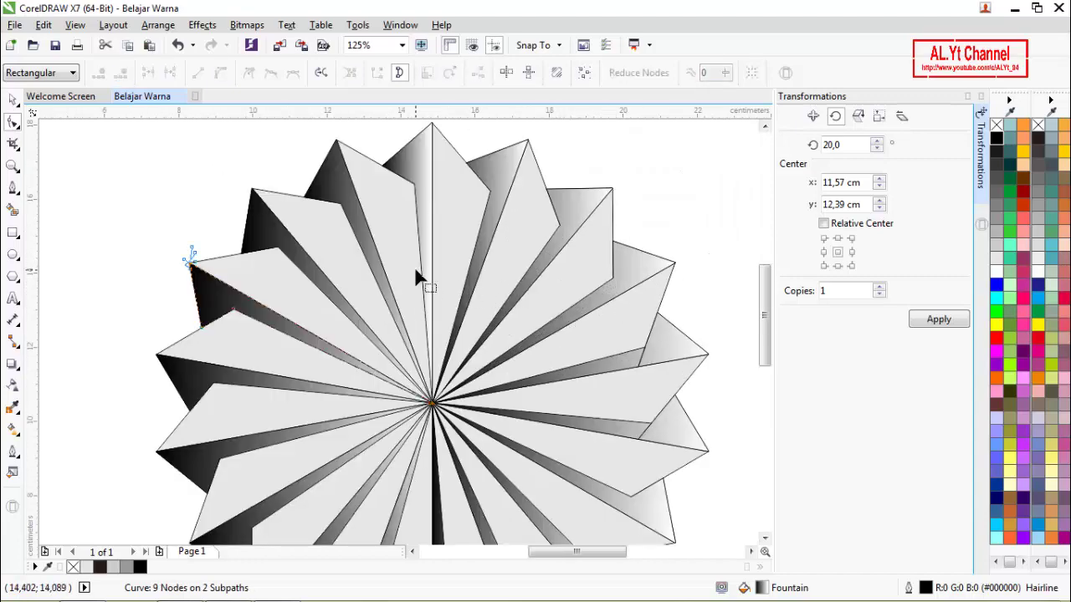
scroll(651, 363, "up", 3)
left_click(513, 293)
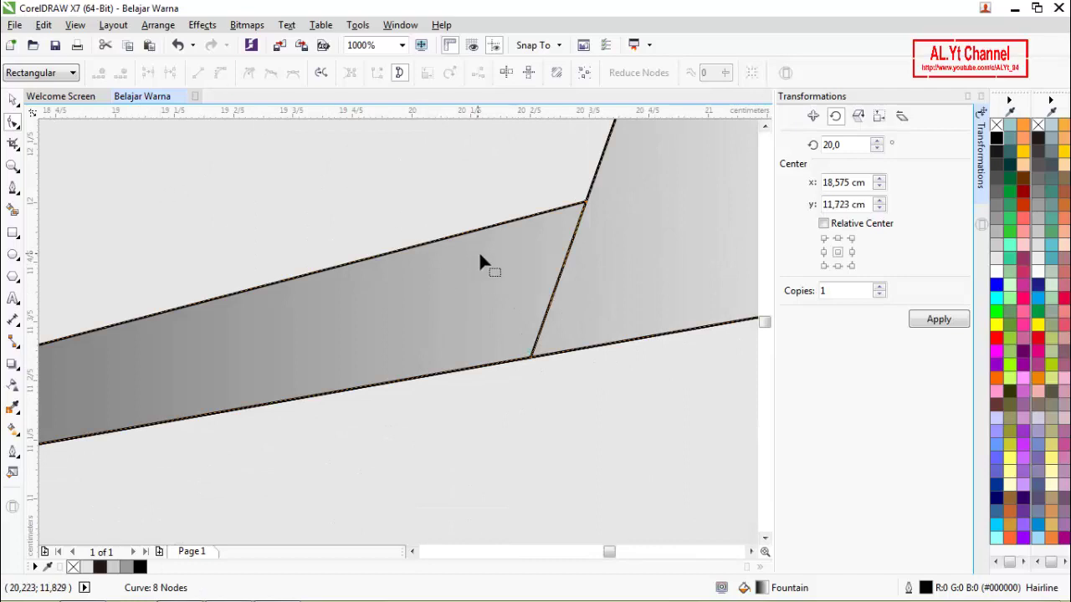
scroll(524, 276, "down", 2)
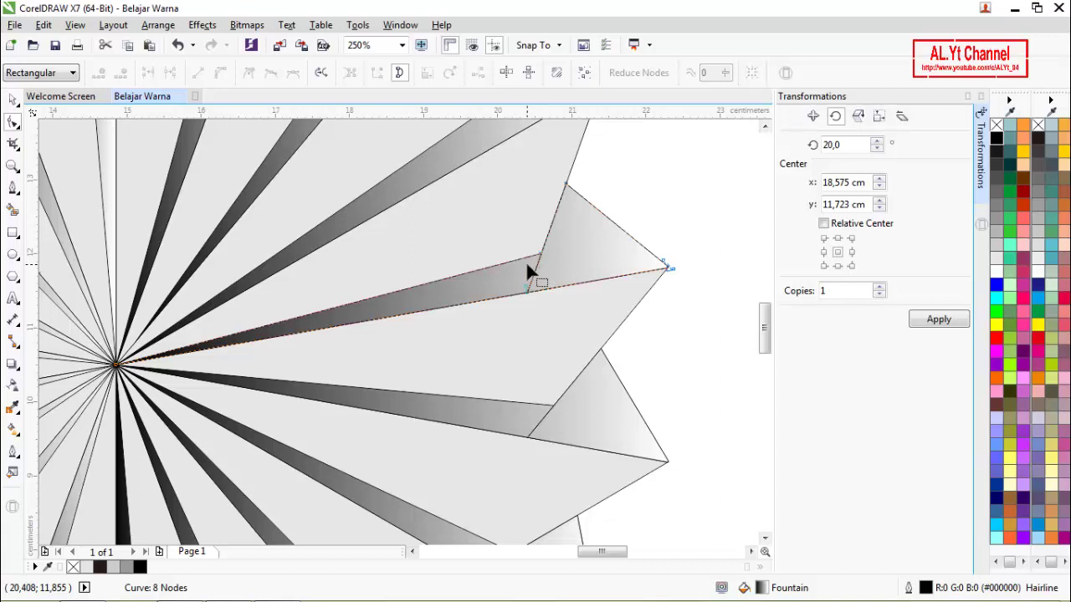
left_click_drag(520, 278, 556, 325)
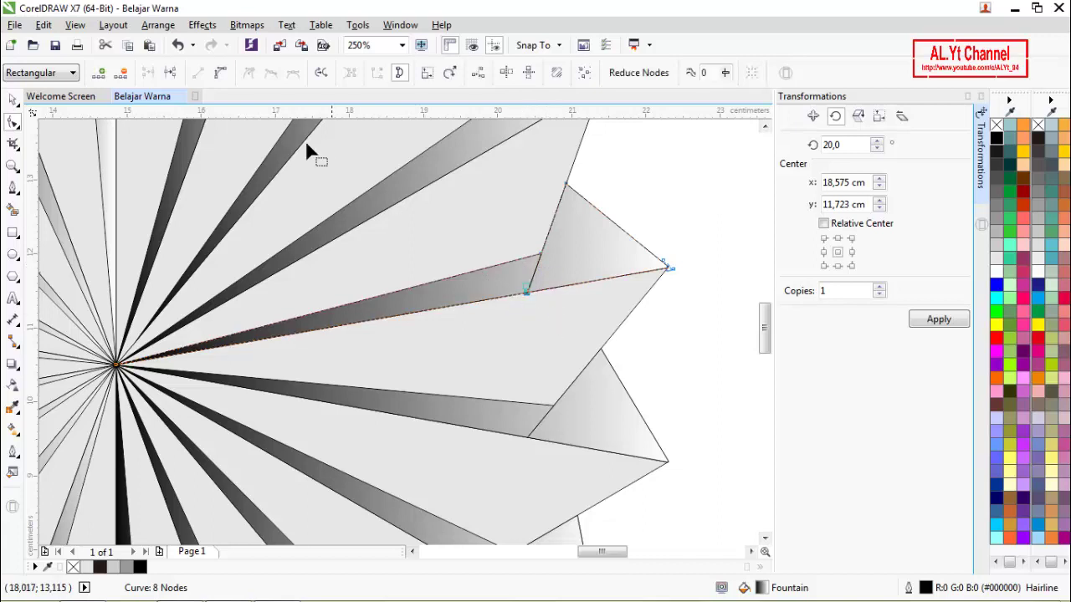
left_click(125, 73)
scroll(518, 278, "down", 1)
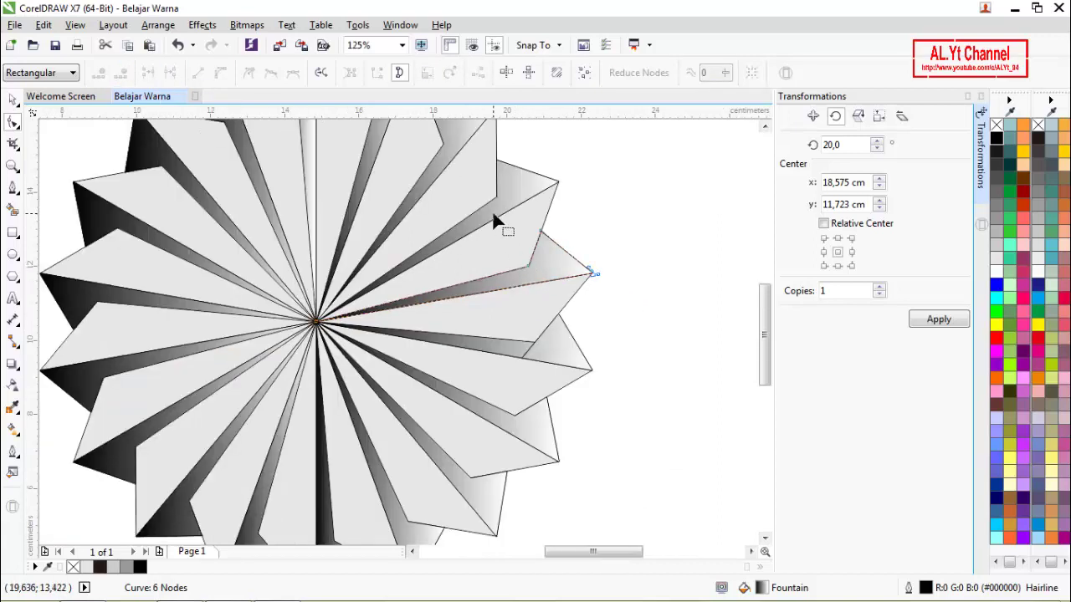
Delete the crossing line's lower-edge nodes on the far-right gradient blade just below the pattern's centre level.
scroll(493, 219, "down", 1)
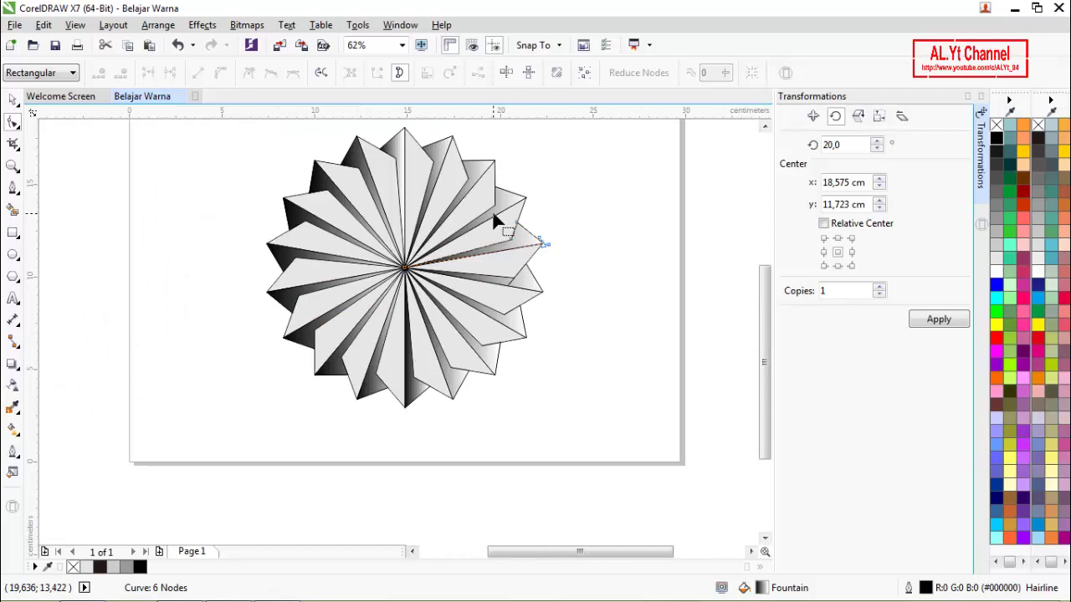
scroll(510, 281, "up", 3)
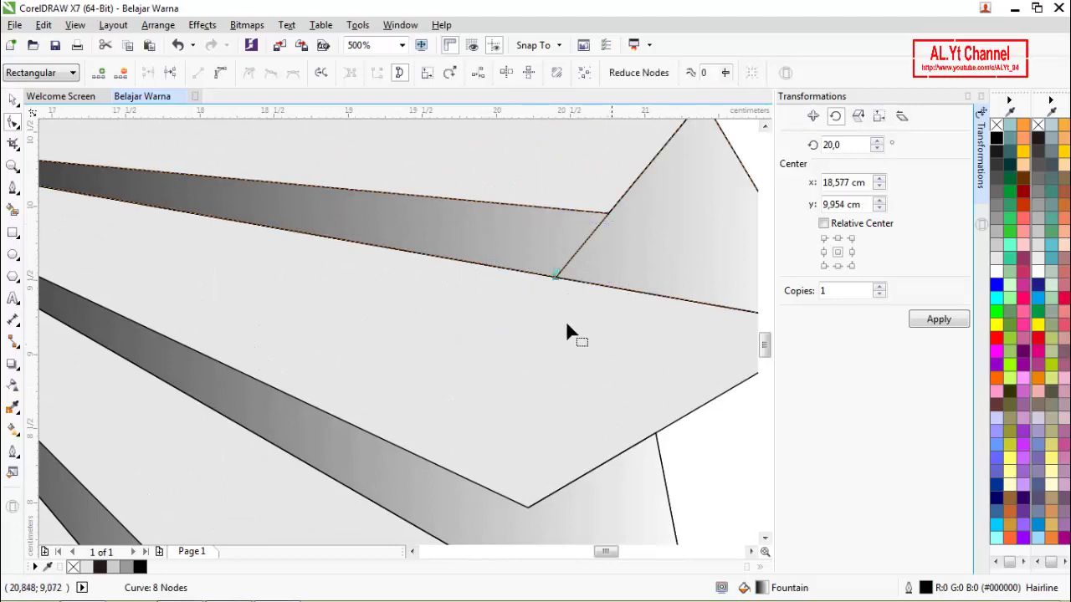
left_click(122, 73)
scroll(544, 302, "down", 3)
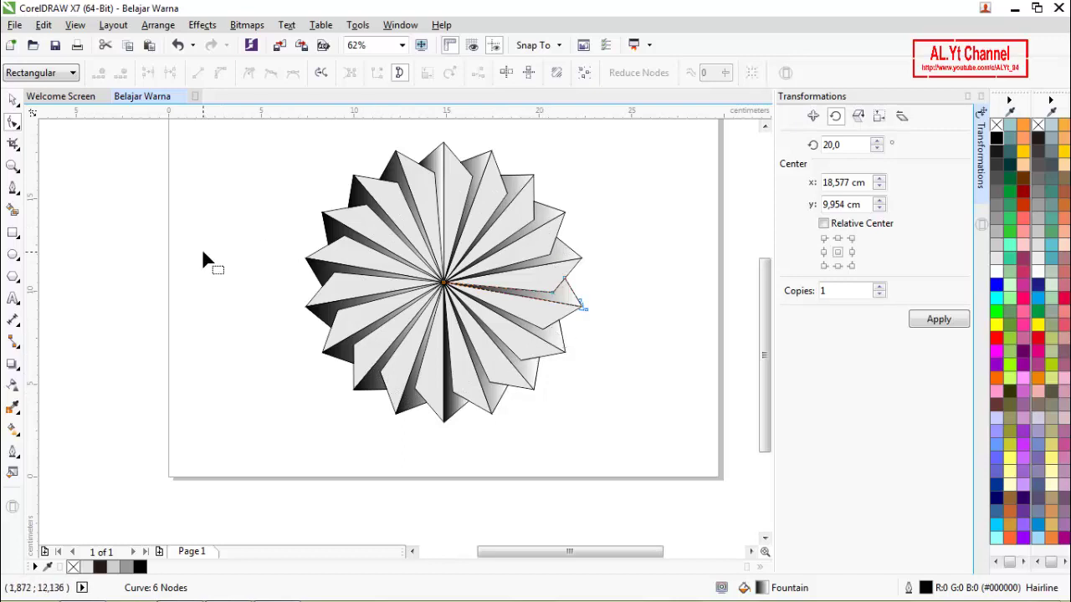
Group all the objects of the circular blade pattern.
left_click(13, 100)
left_click(223, 222)
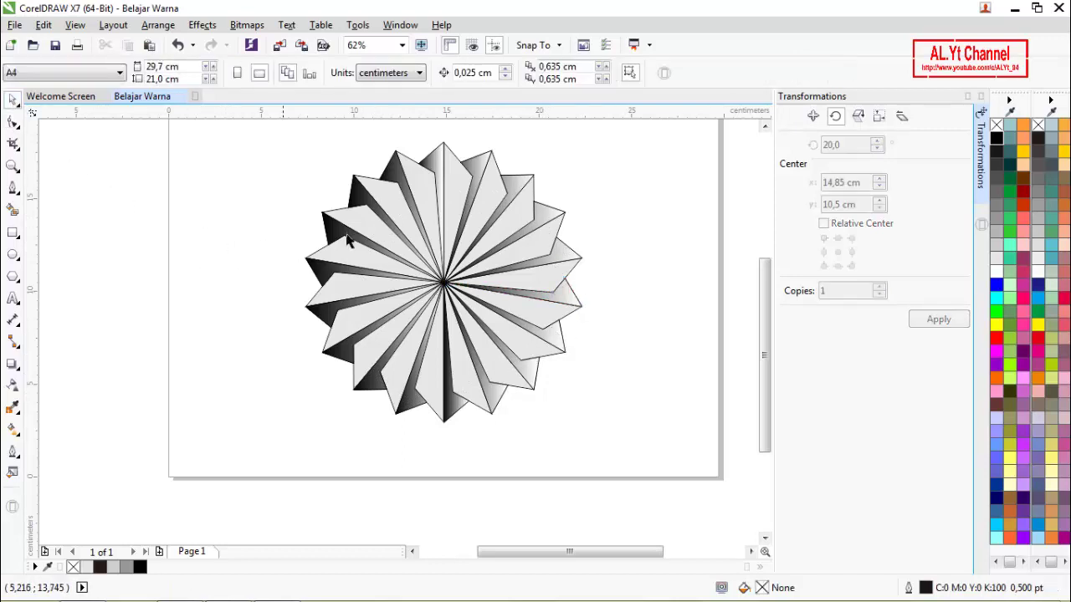
scroll(393, 238, "down", 1)
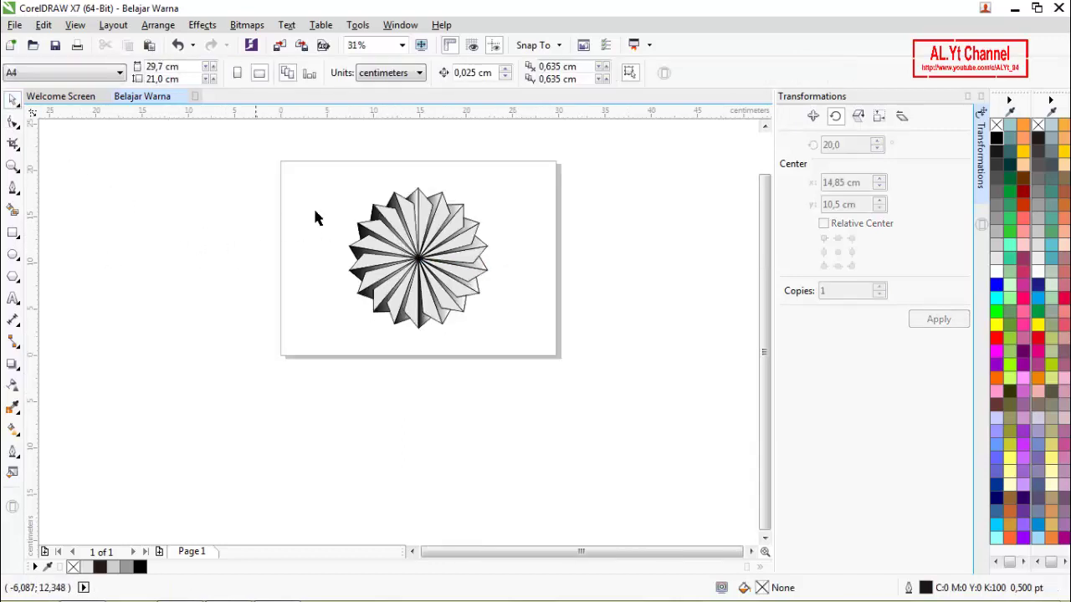
left_click_drag(326, 179, 502, 338)
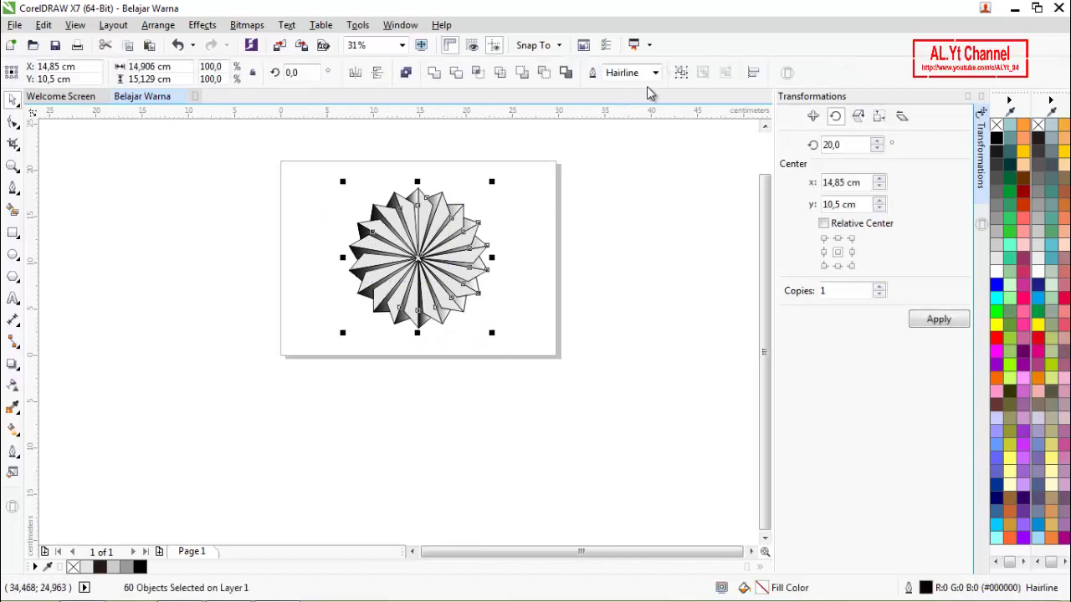
left_click(681, 72)
left_click(559, 208)
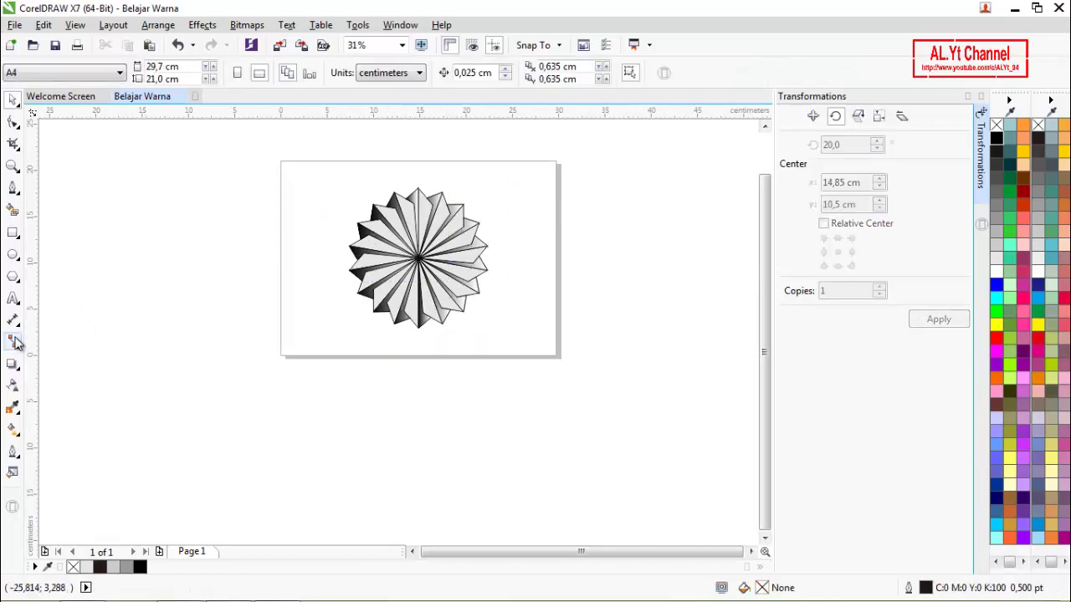
Draw a background rectangle about 32.5 cm wide and 17.6 cm high and centre it on the page.
left_click(12, 233)
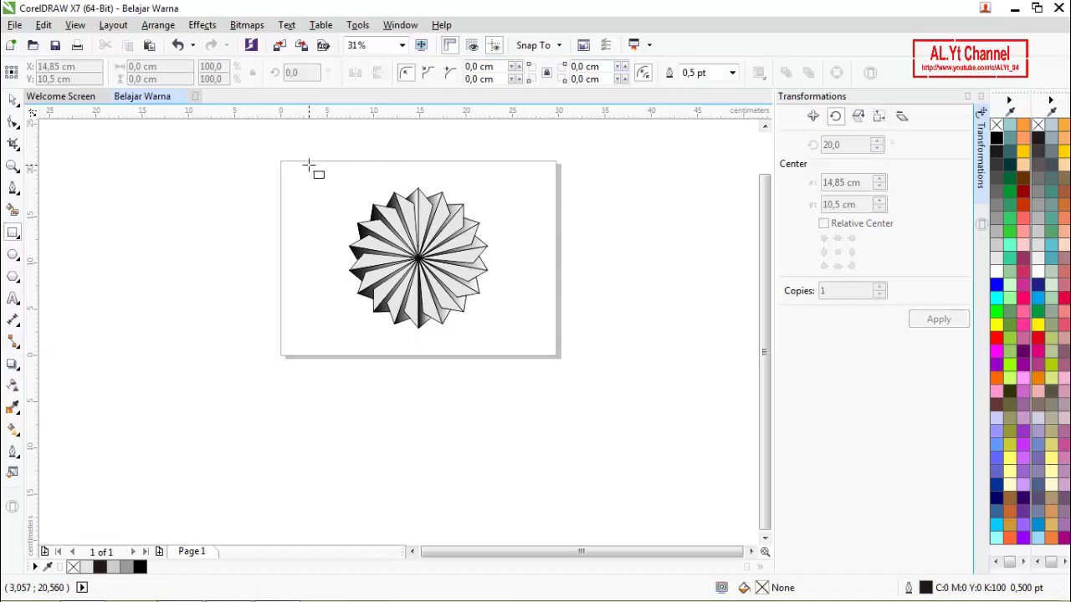
left_click_drag(271, 170, 573, 333)
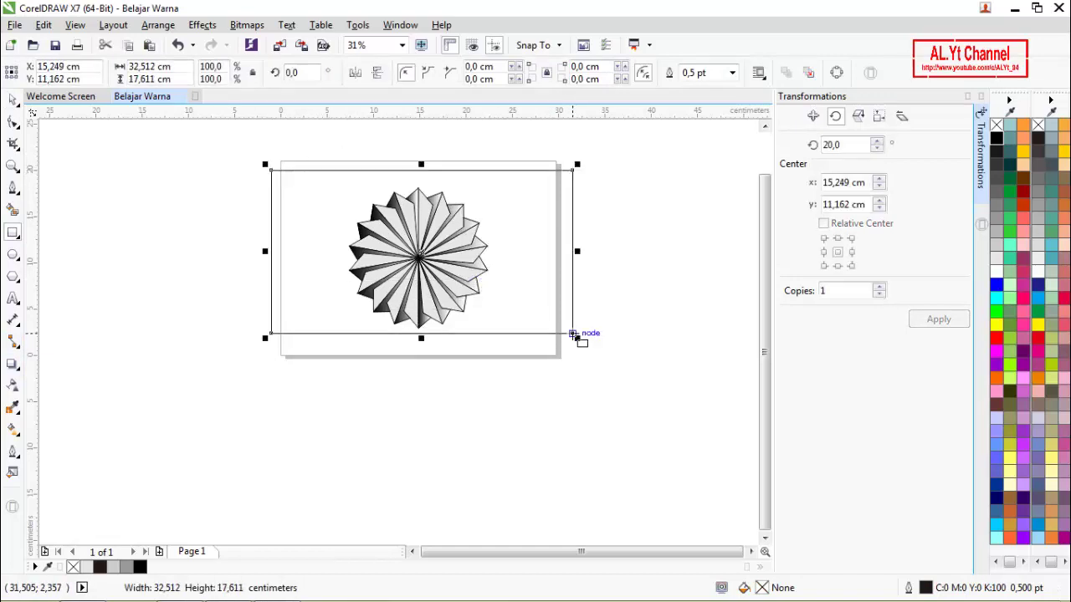
key("p")
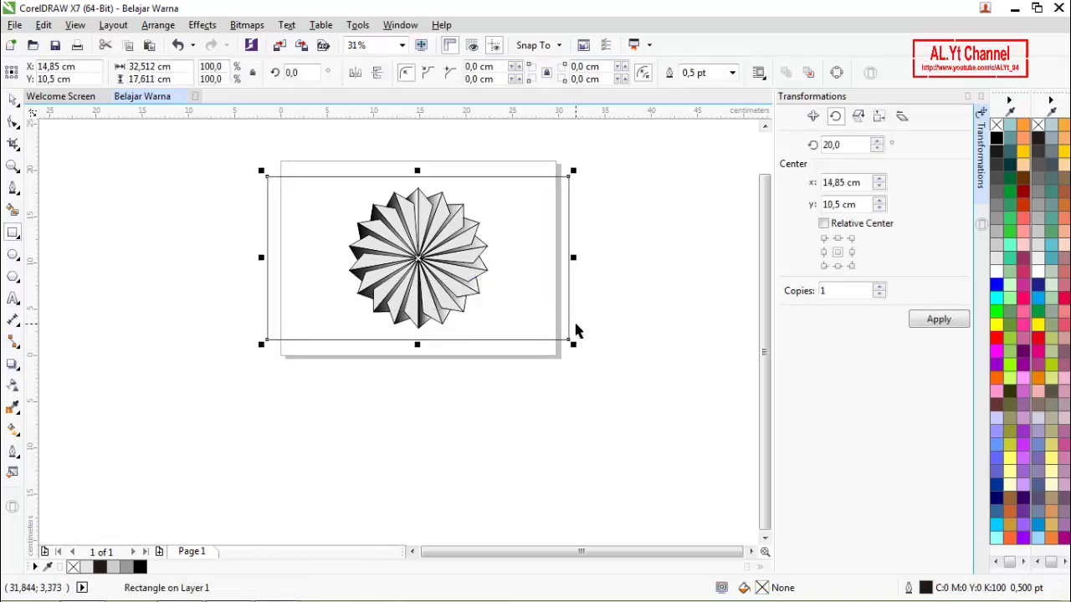
key("space")
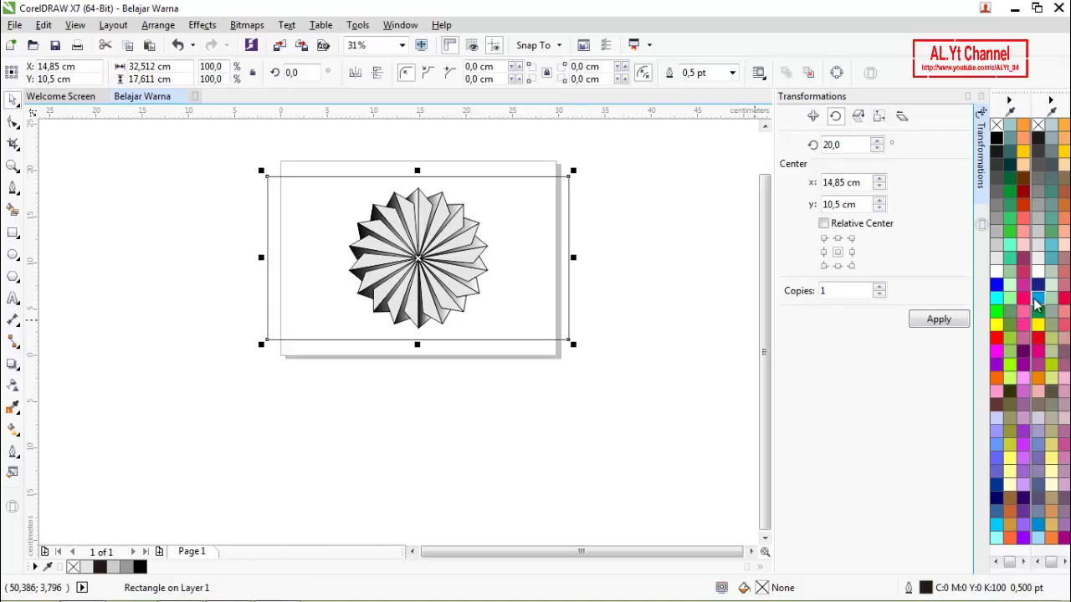
Give the rectangle a cyan fill (C100) without outline and send it to the back of the layer.
left_click(1035, 299)
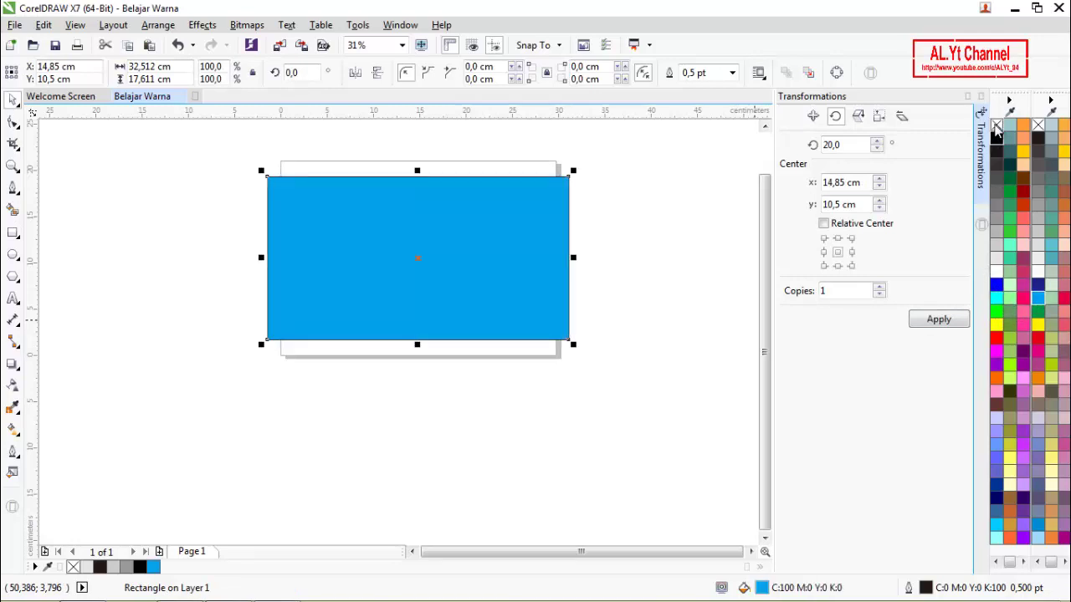
right_click(995, 126)
right_click(455, 256)
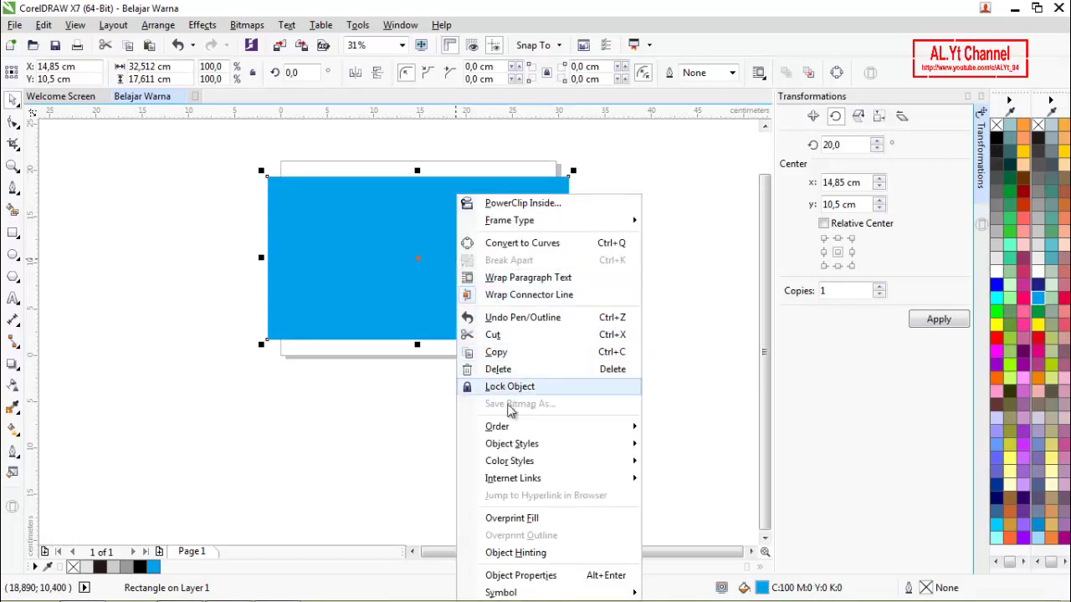
mouse_move(598, 437)
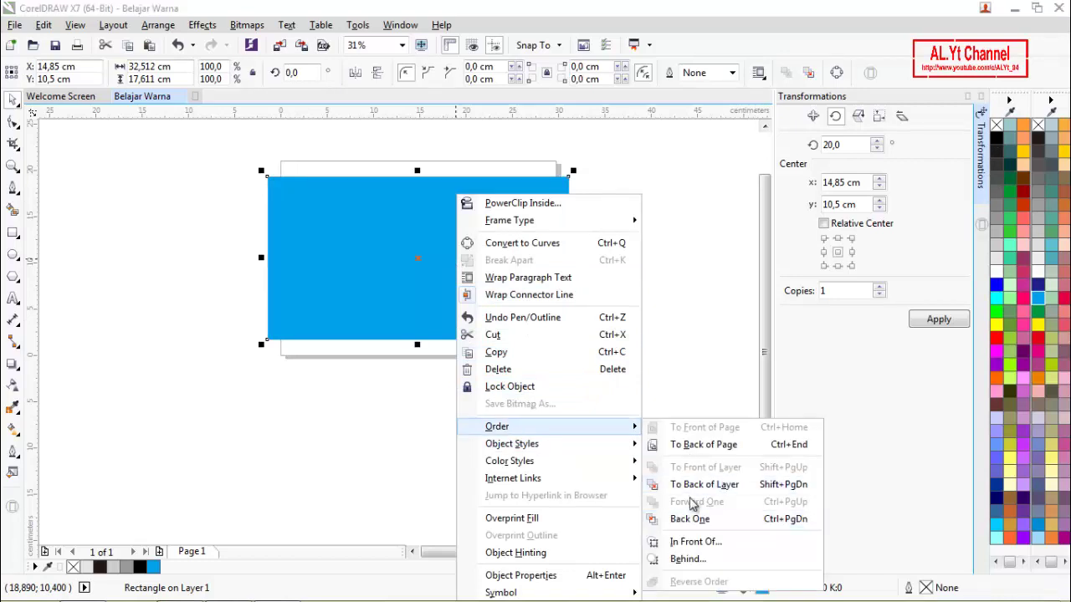
left_click(698, 486)
left_click(646, 398)
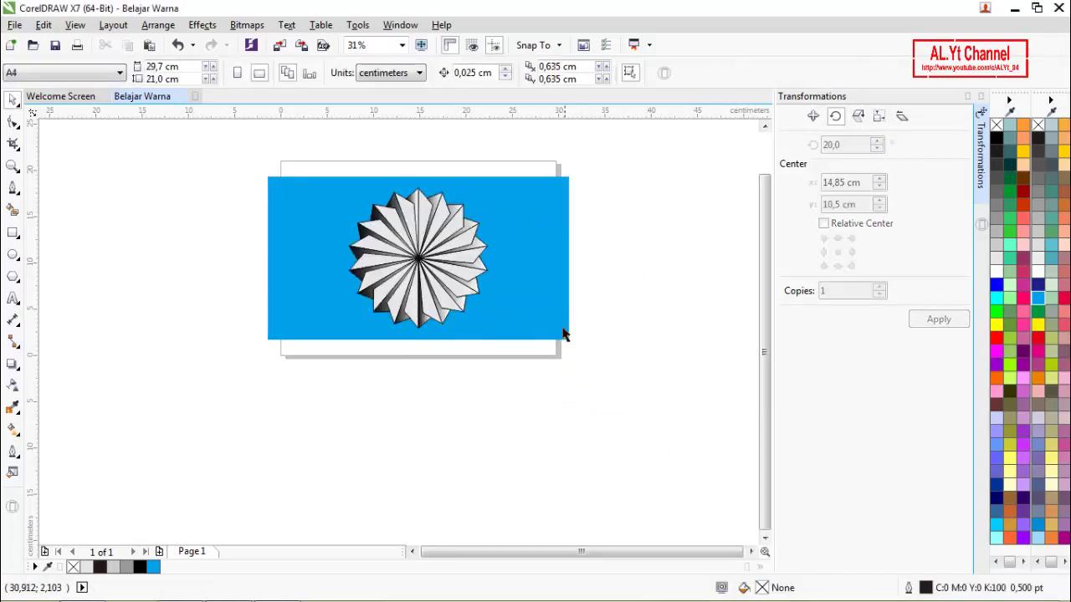
Scale the grouped blade pattern to 54% about its centre and remove its outlines.
left_click(438, 286)
left_click_drag(496, 186, 463, 217)
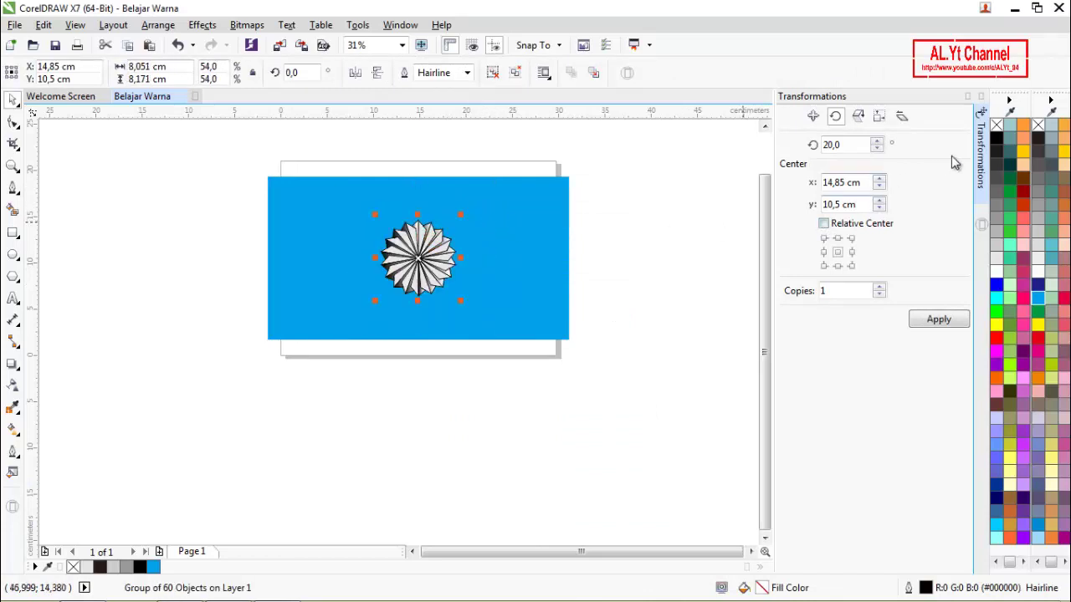
left_click(686, 243)
scroll(416, 260, "up", 4)
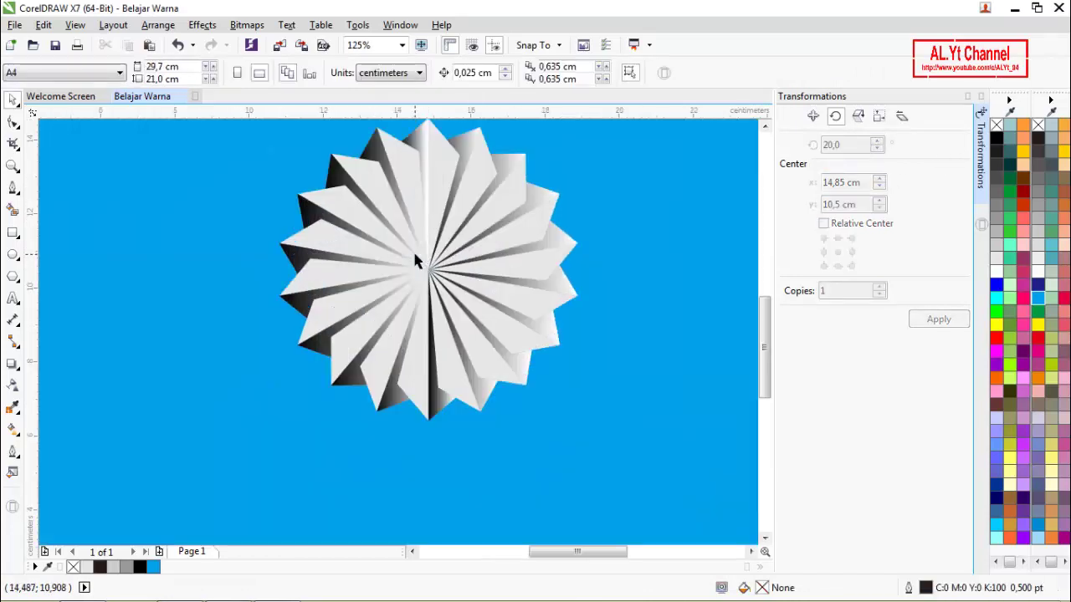
scroll(399, 286, "down", 2)
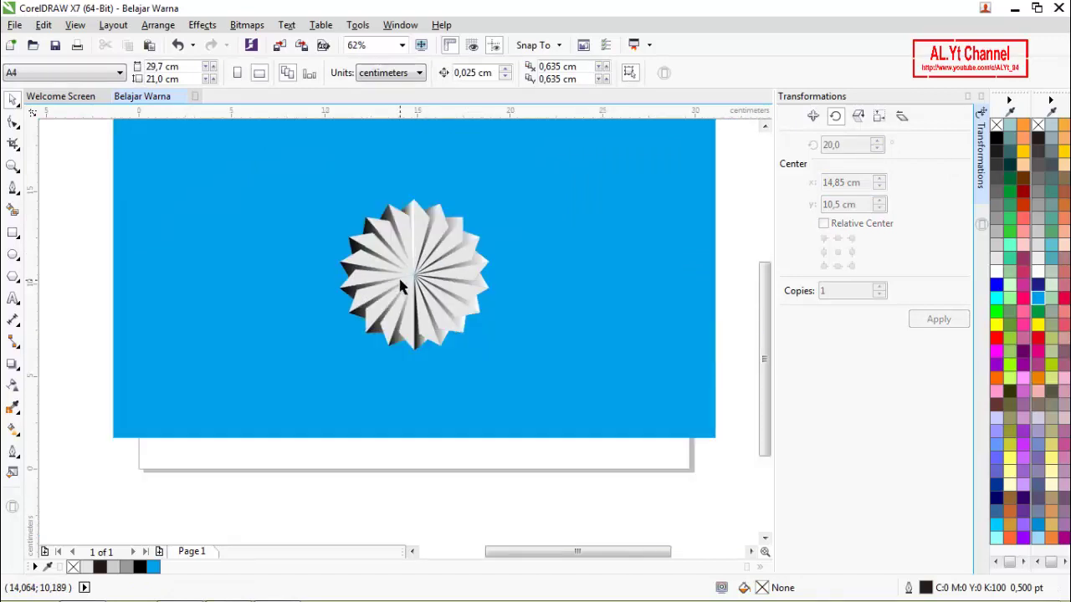
Narrow the background rectangle symmetrically to a width of about 28.9 cm and fill it with black.
left_click(559, 250)
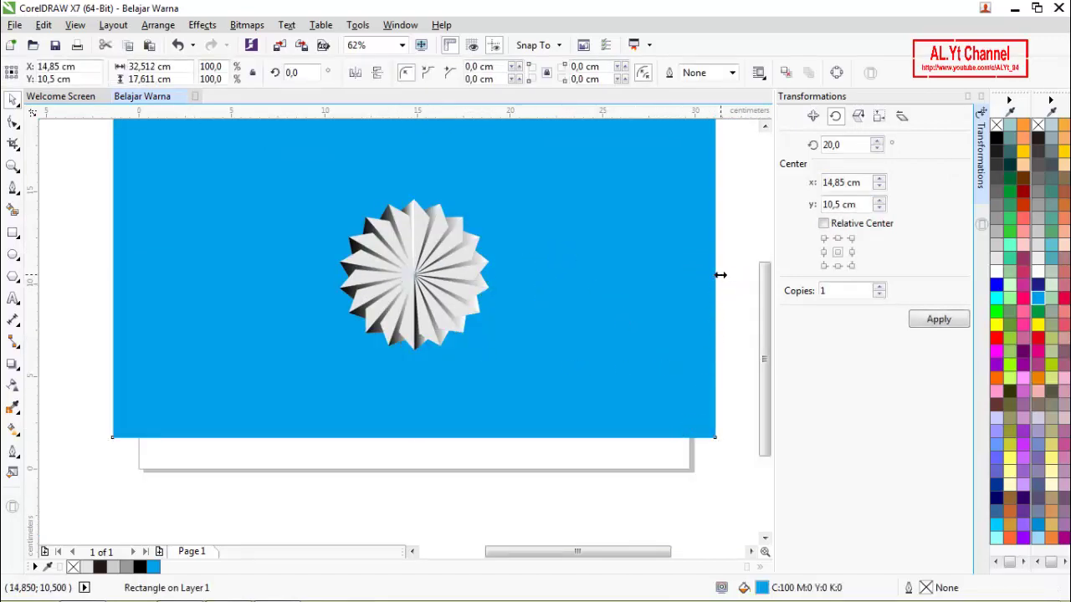
left_click_drag(719, 274, 684, 293)
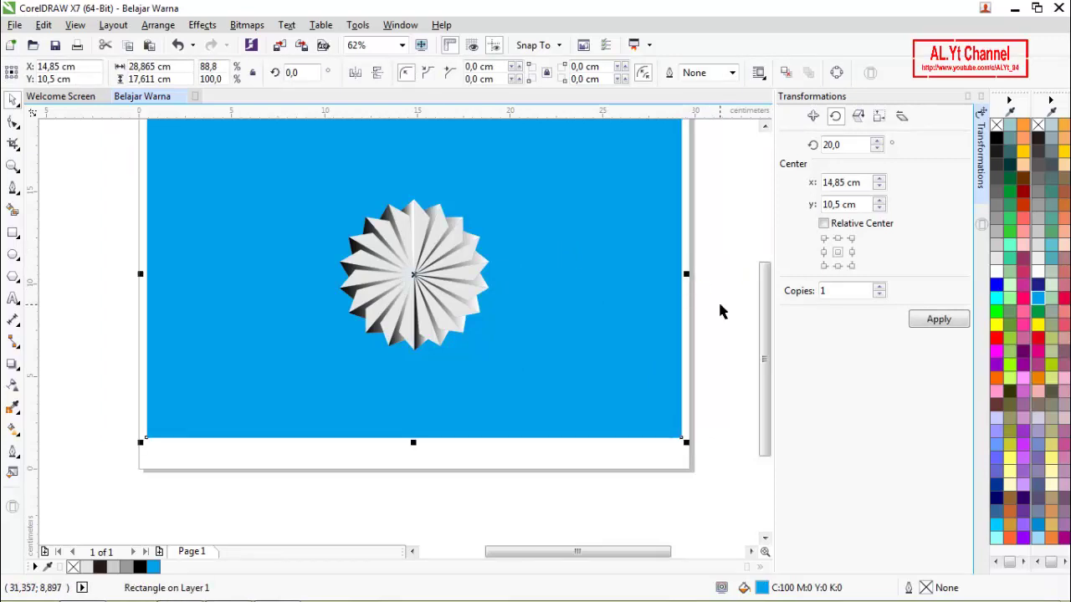
left_click(995, 151)
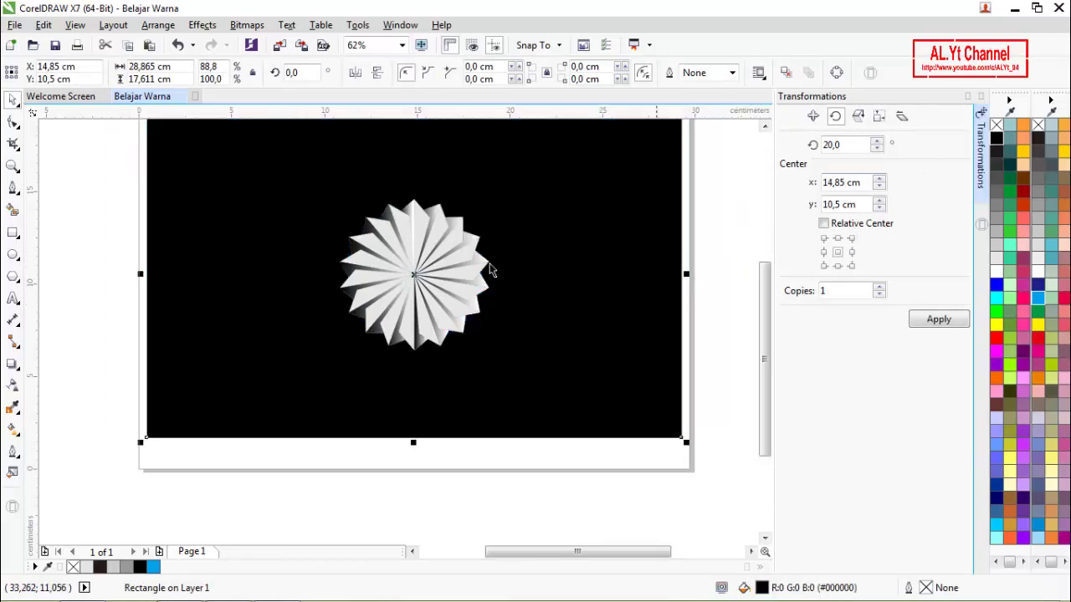
Apply an elliptical fountain fill to the background rectangle, with a white centre and a light gray outer colour.
left_click(12, 428)
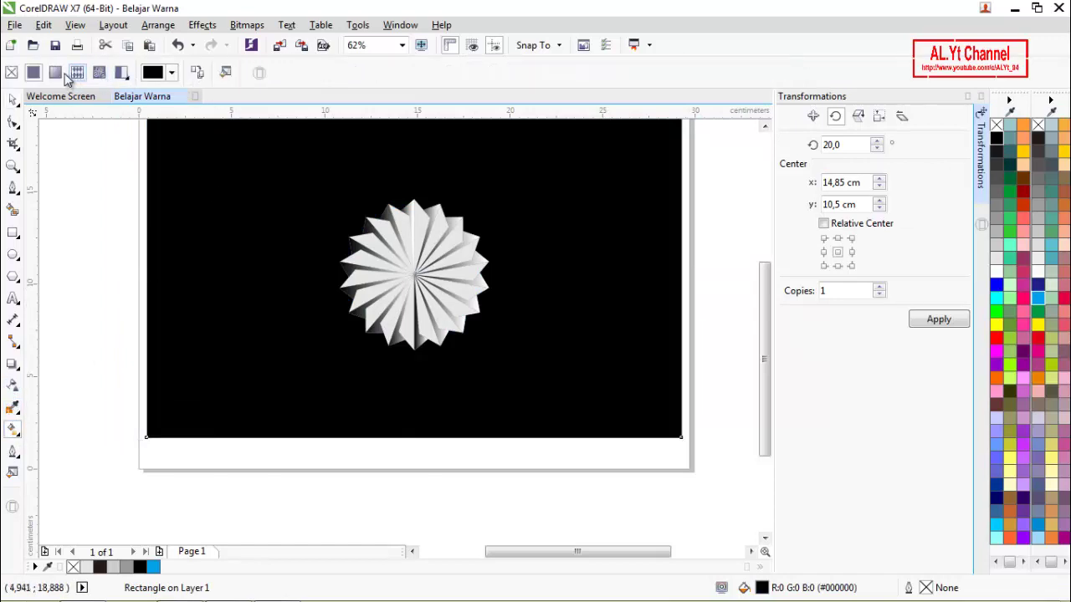
left_click(55, 73)
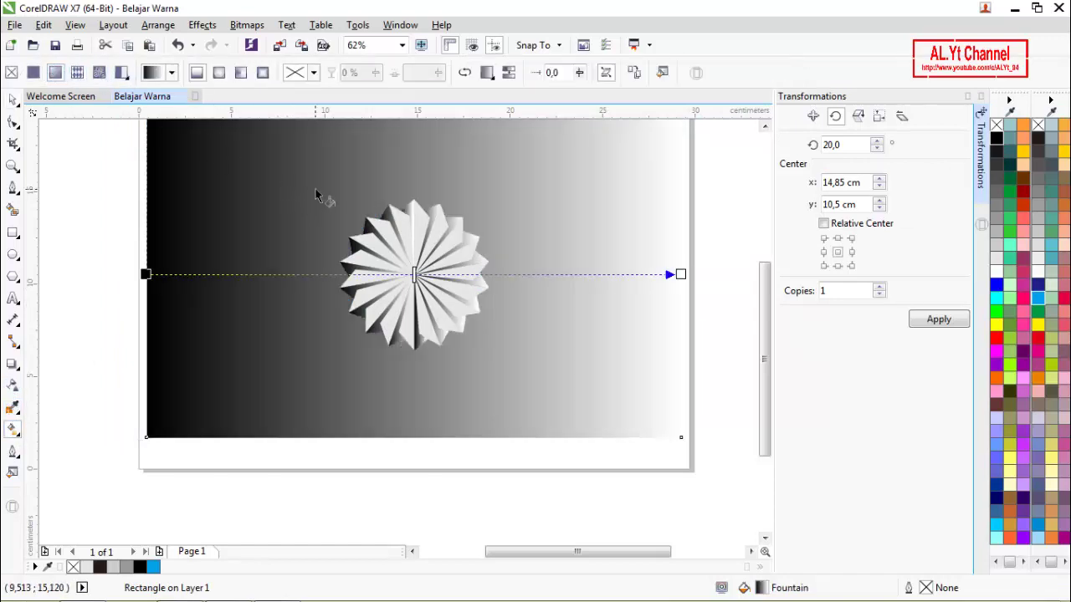
left_click(221, 74)
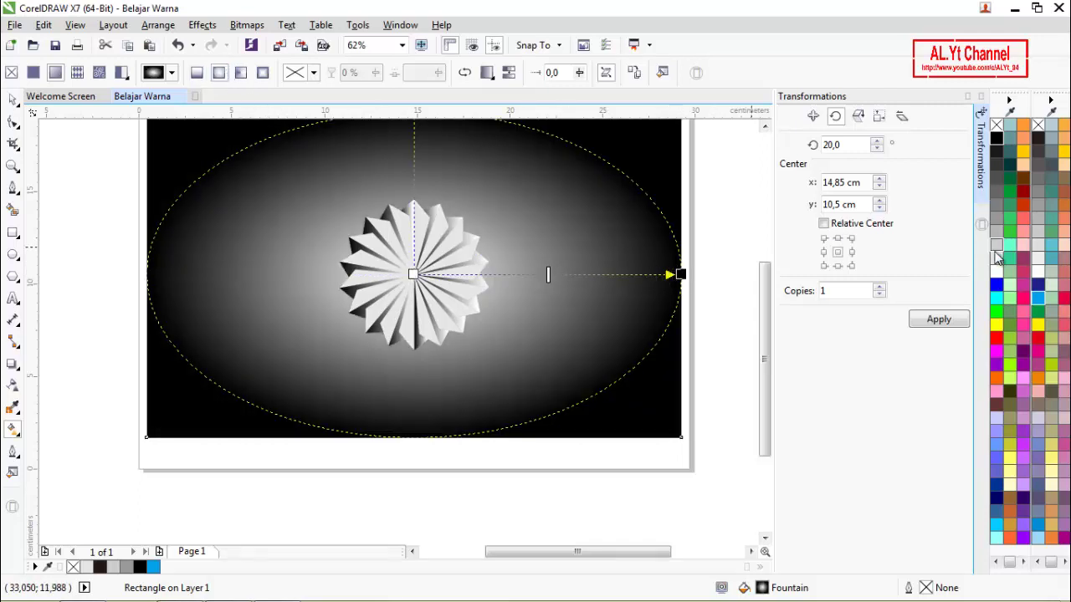
left_click_drag(995, 252, 681, 274)
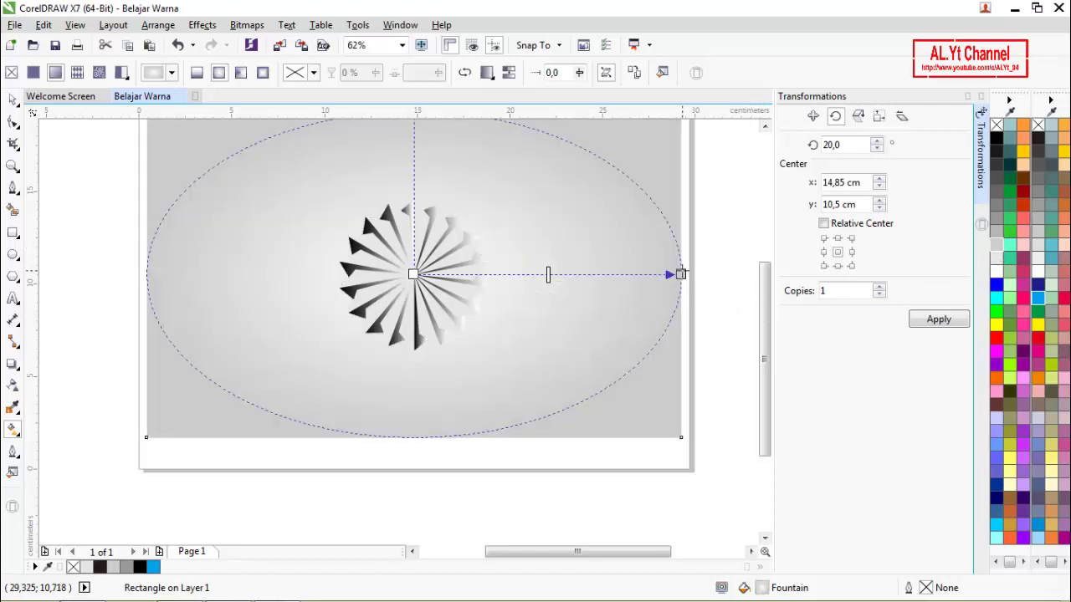
left_click(12, 99)
left_click(82, 201)
Try brown, ruby red and two green outline colours on the grouped blade pattern, ending with yellow (#FFFF00).
left_click(449, 276)
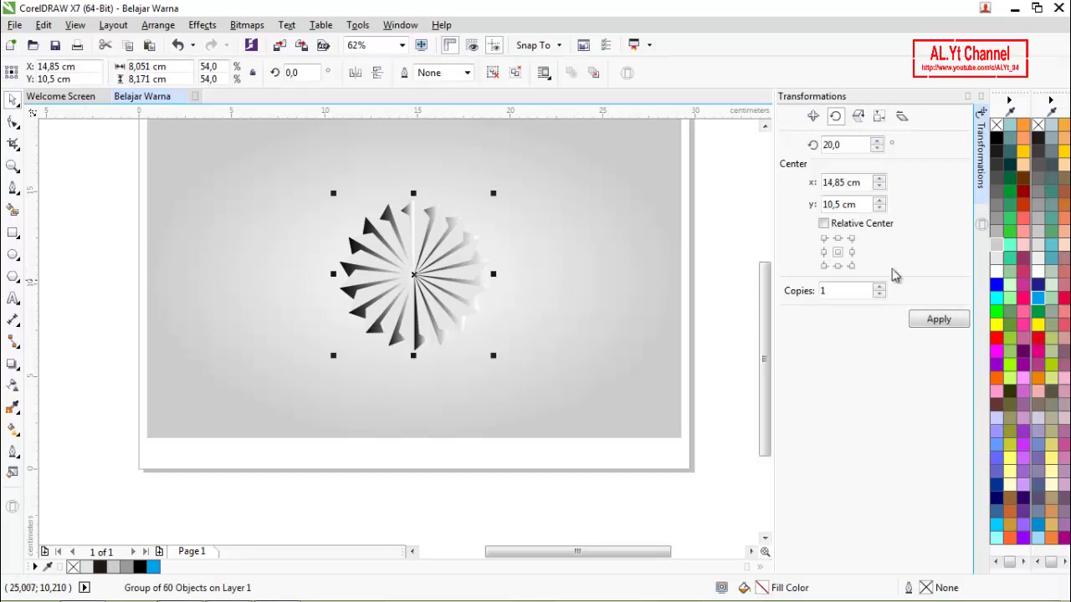
right_click(1023, 179)
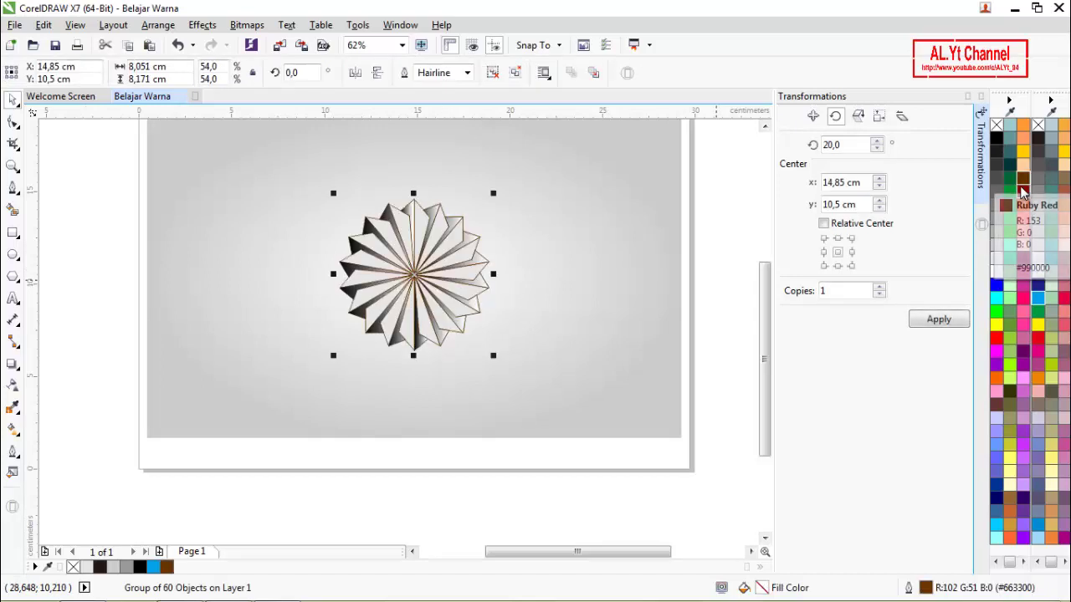
right_click(1023, 197)
right_click(1010, 209)
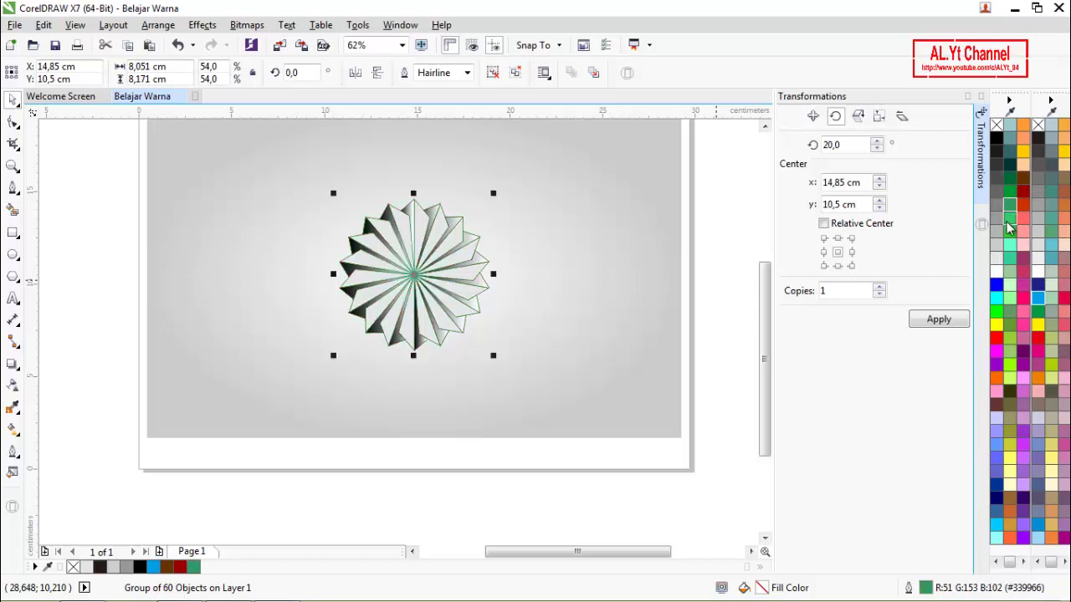
right_click(1008, 223)
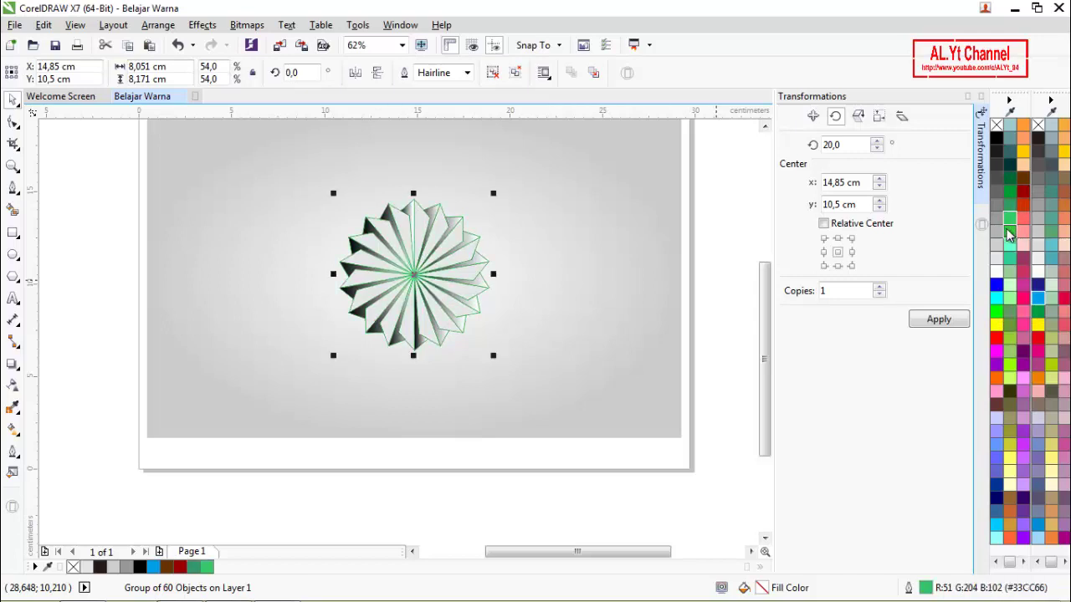
right_click(996, 326)
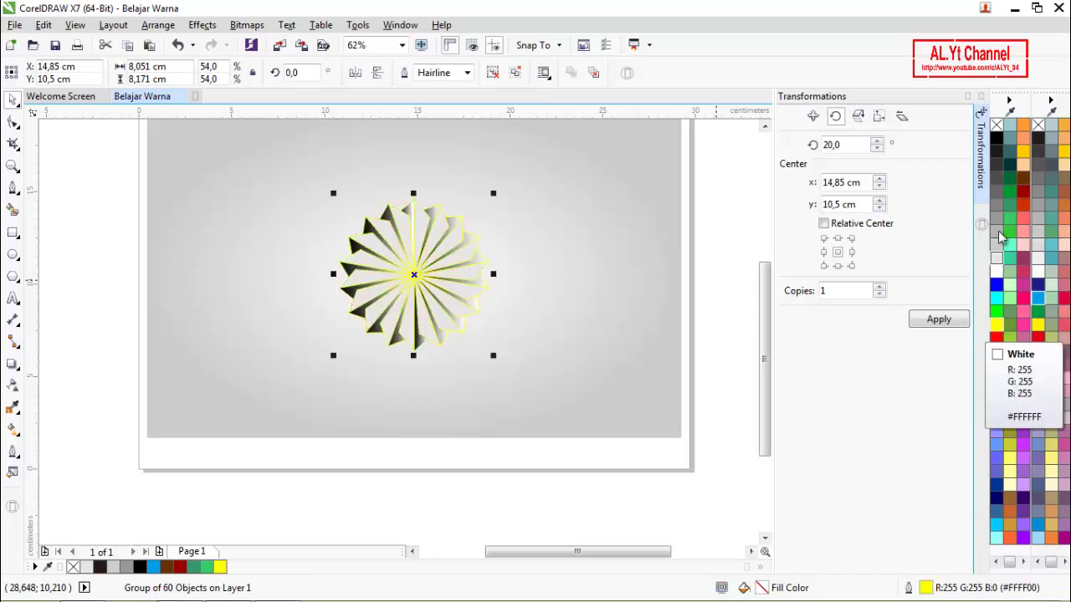
Set the outline colour of the grouped blade pattern to black.
right_click(996, 140)
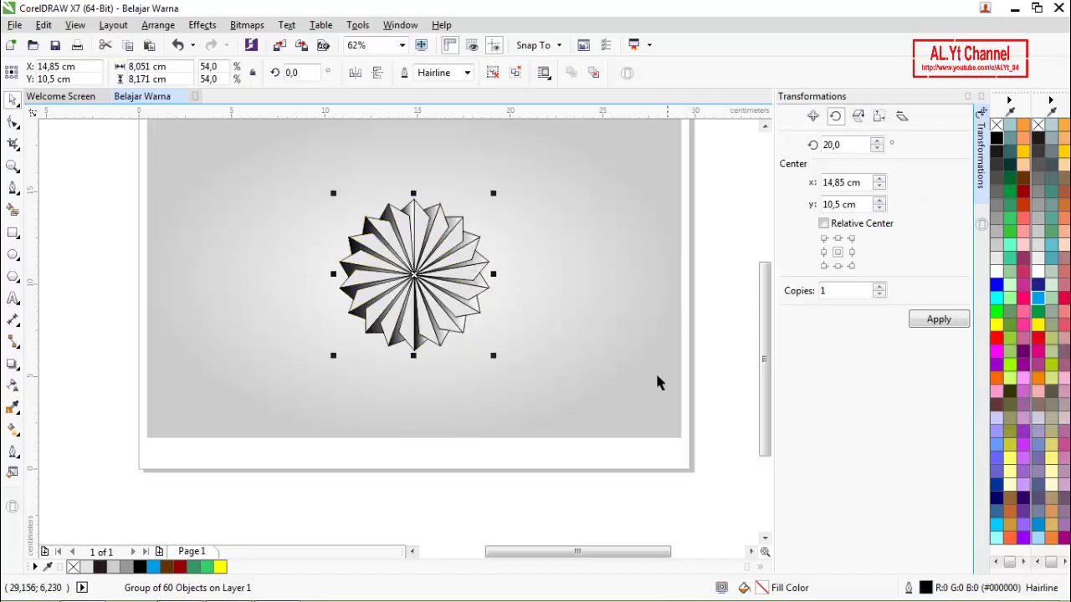
left_click(520, 506)
left_click(424, 314)
left_click(575, 374)
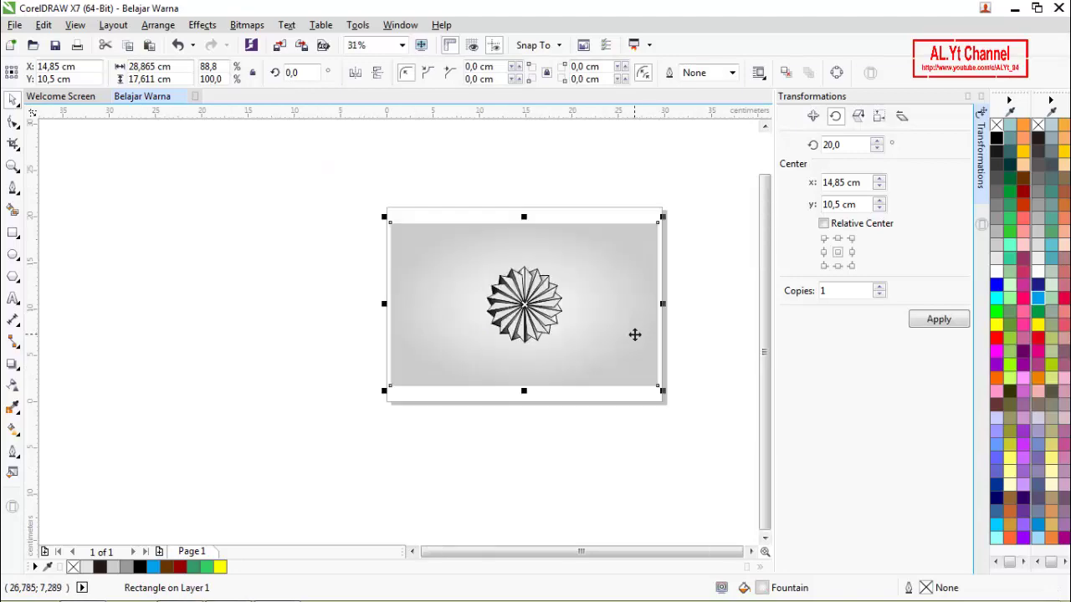
scroll(633, 334, "down", 2)
left_click(515, 438)
scroll(526, 306, "up", 1)
Enlarge the grouped blade pattern proportionally about its centre to a scale of 57.5%.
left_click(525, 309)
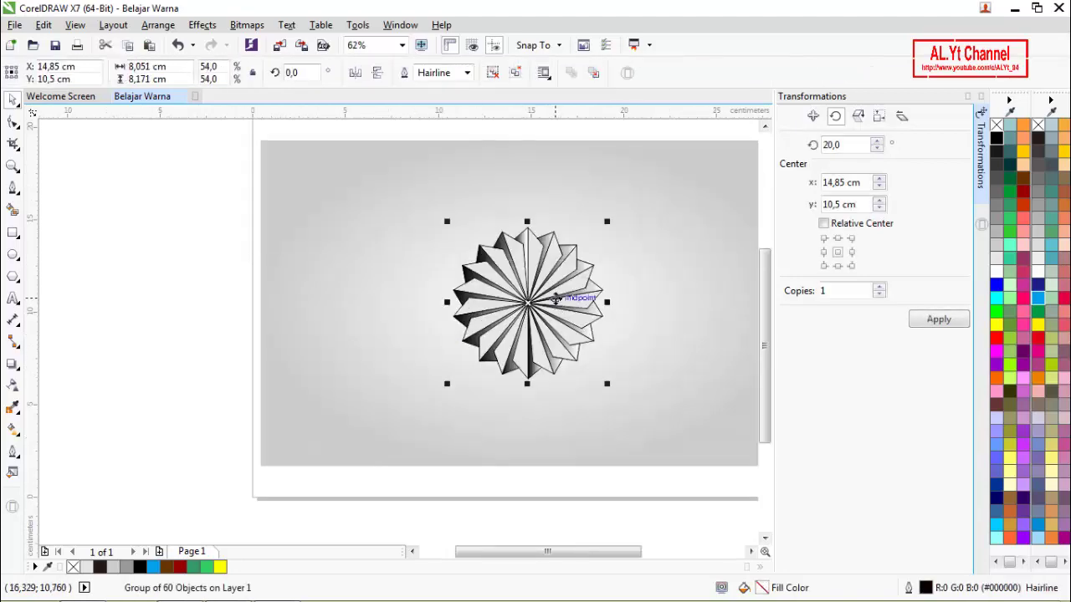
scroll(550, 301, "up", 3)
scroll(470, 299, "down", 2)
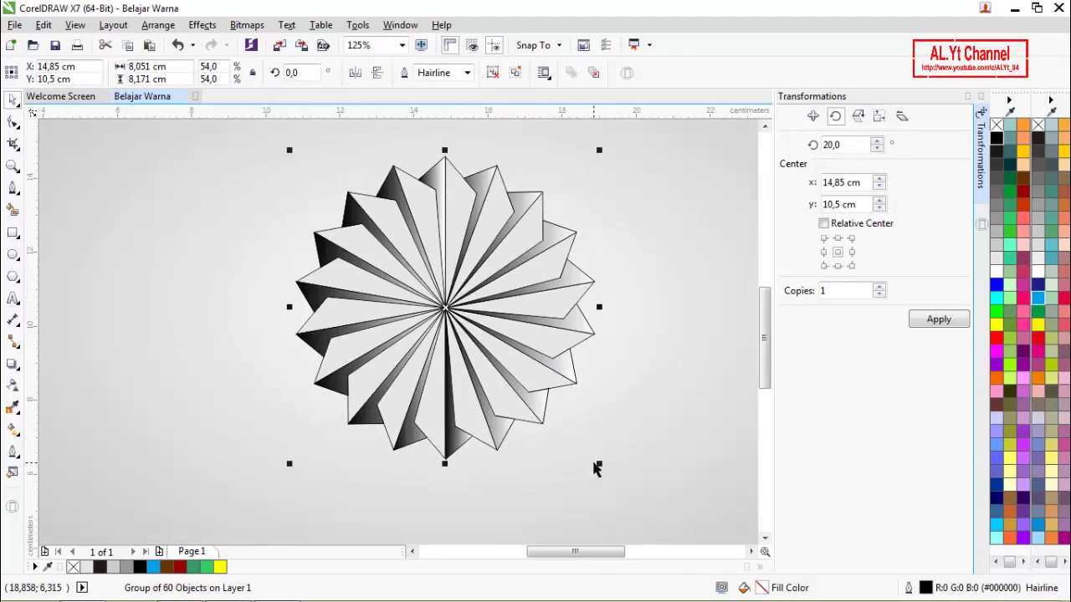
left_click_drag(596, 463, 608, 474)
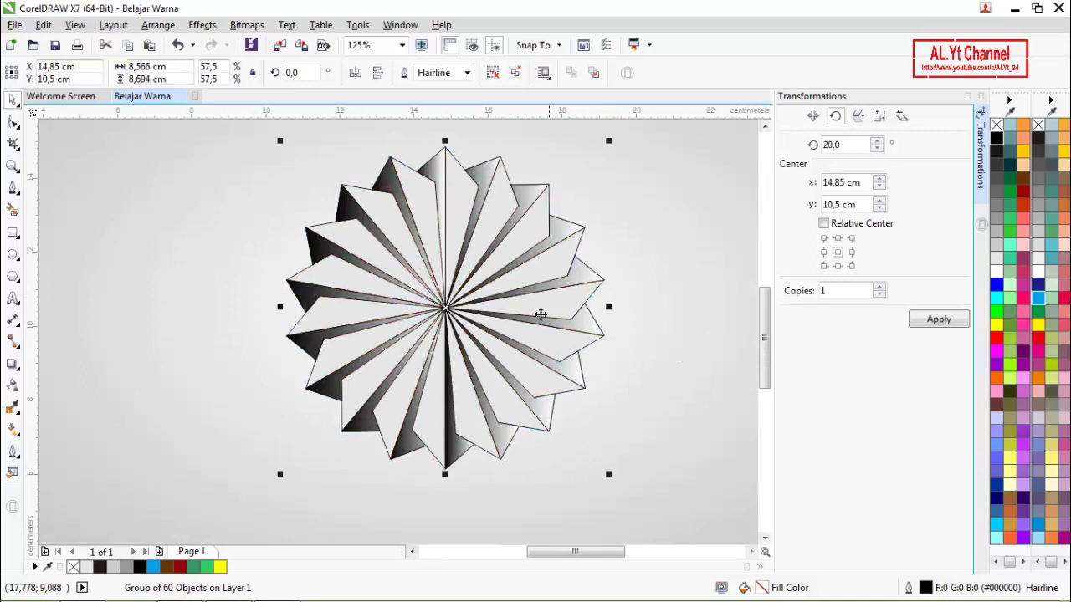
Apply a Hairline outline width to the grouped blade pattern and deselect it.
left_click(467, 72)
left_click(460, 101)
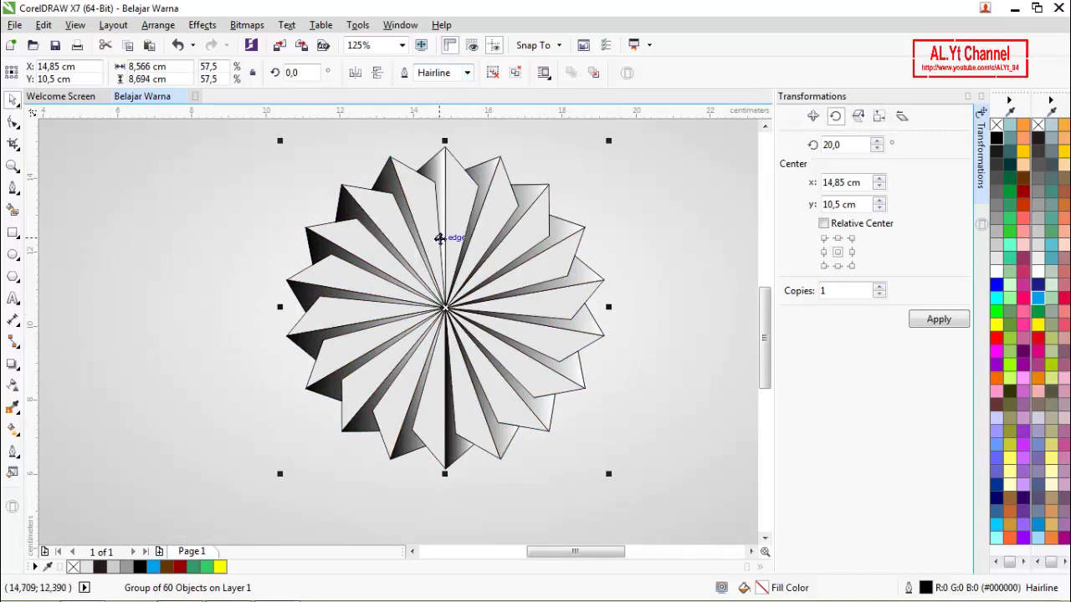
scroll(441, 239, "down", 2)
left_click(628, 230)
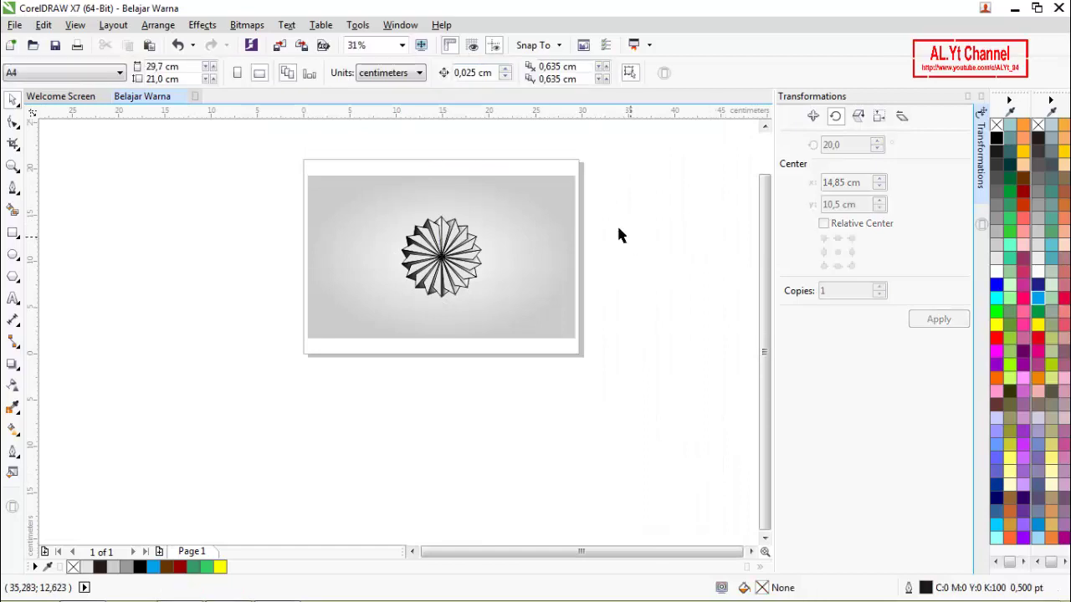
Close the Transformations docker and fit the whole page in the window.
key("z")
left_click(234, 73)
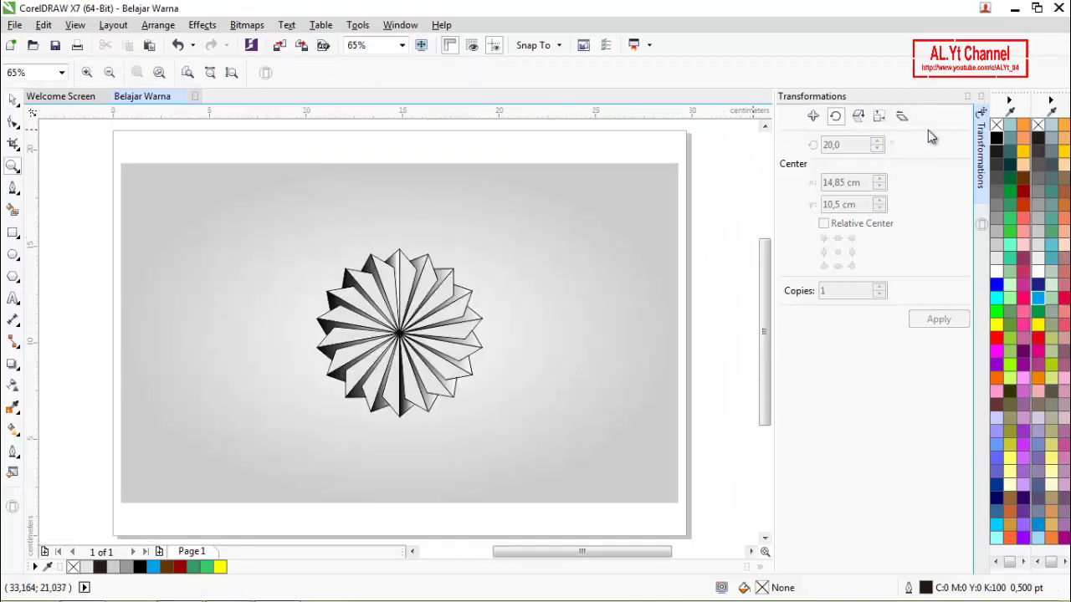
left_click(981, 99)
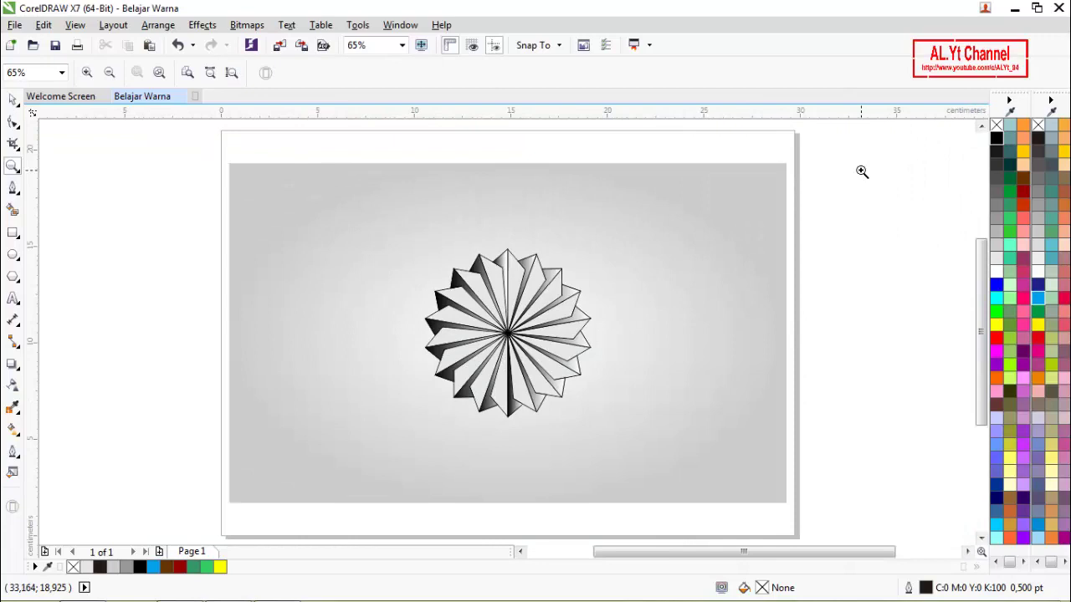
left_click(210, 74)
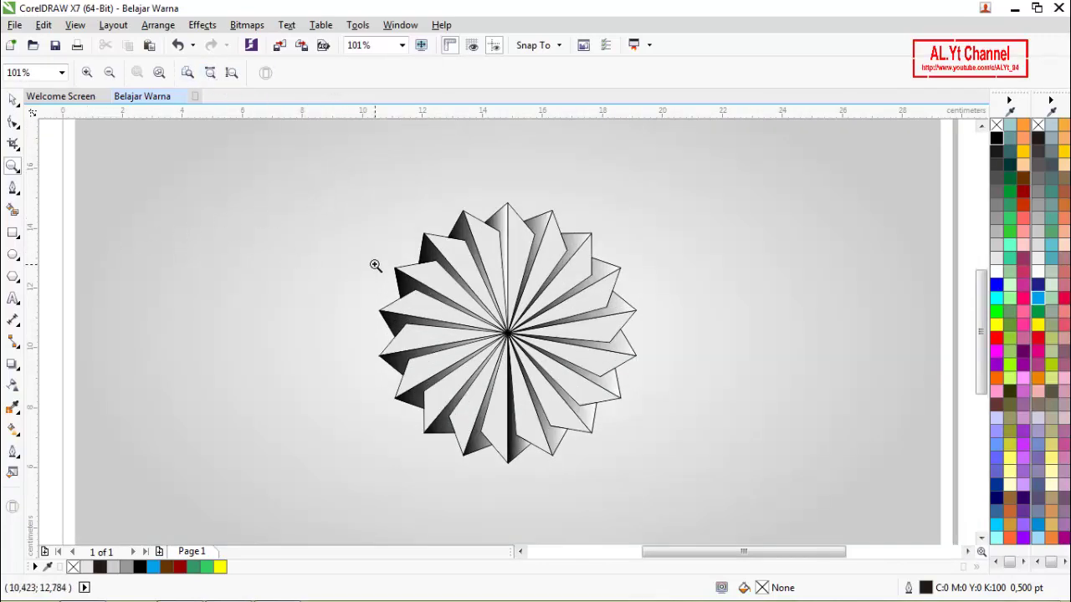
scroll(374, 266, "down", 1)
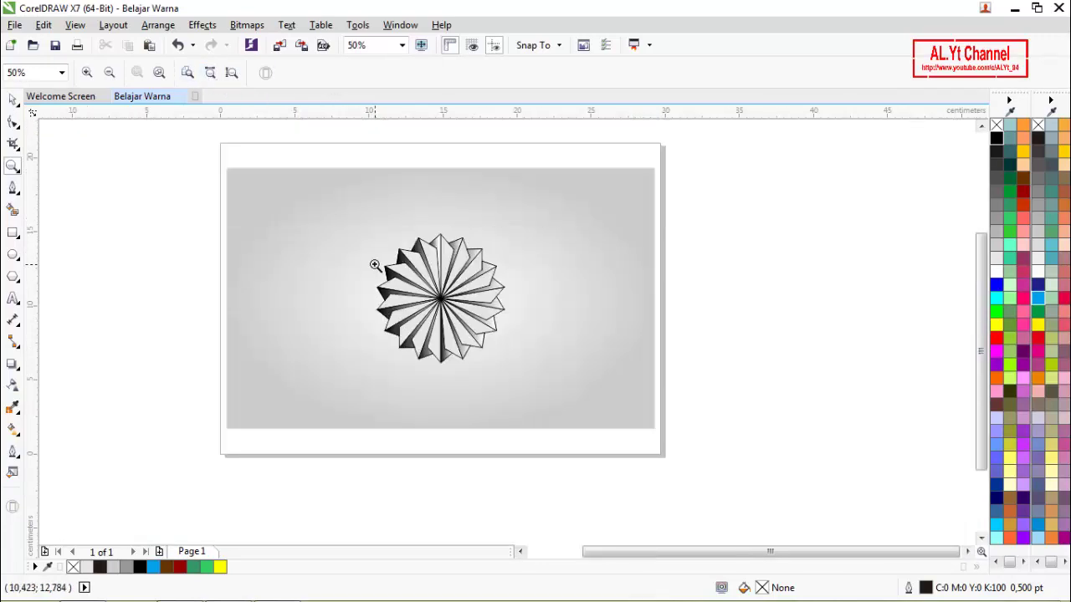
left_click(232, 74)
key("space")
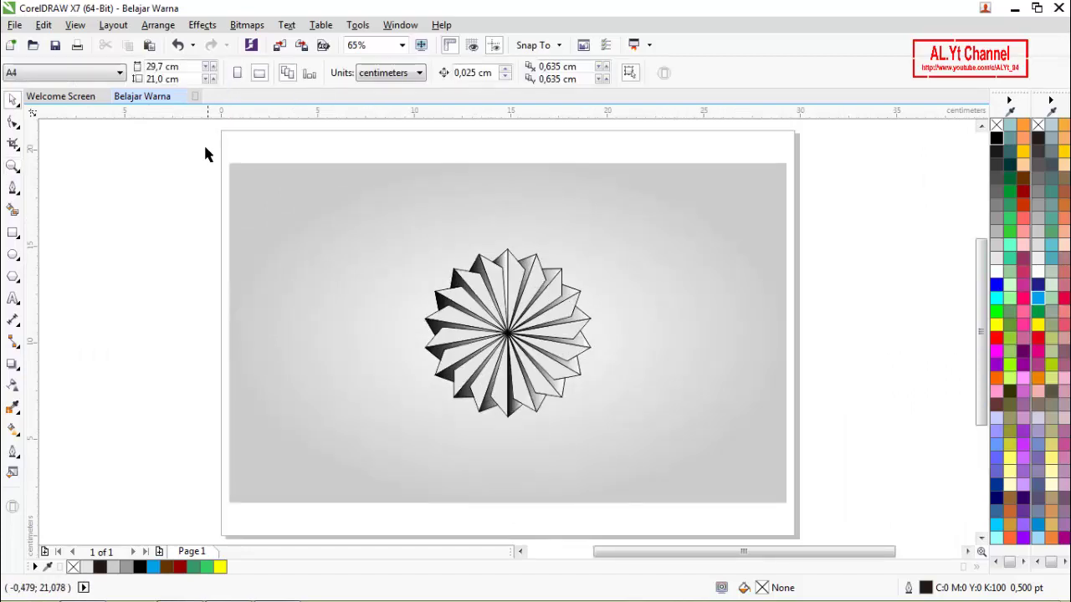
Enlarge the grouped blade pattern proportionally about its centre to a width of about 10 cm.
left_click(727, 363)
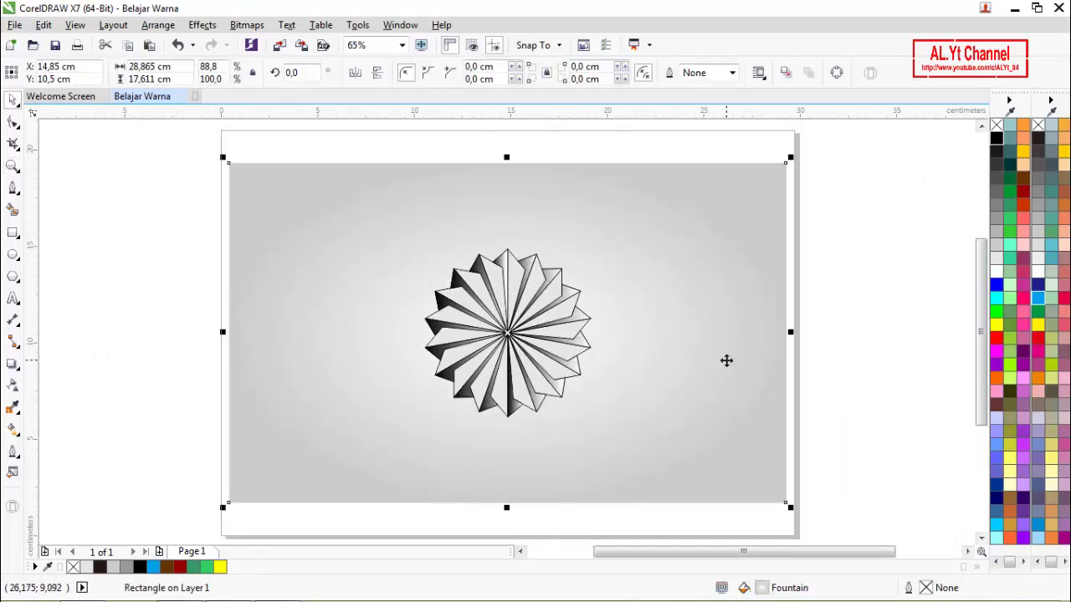
left_click(835, 300)
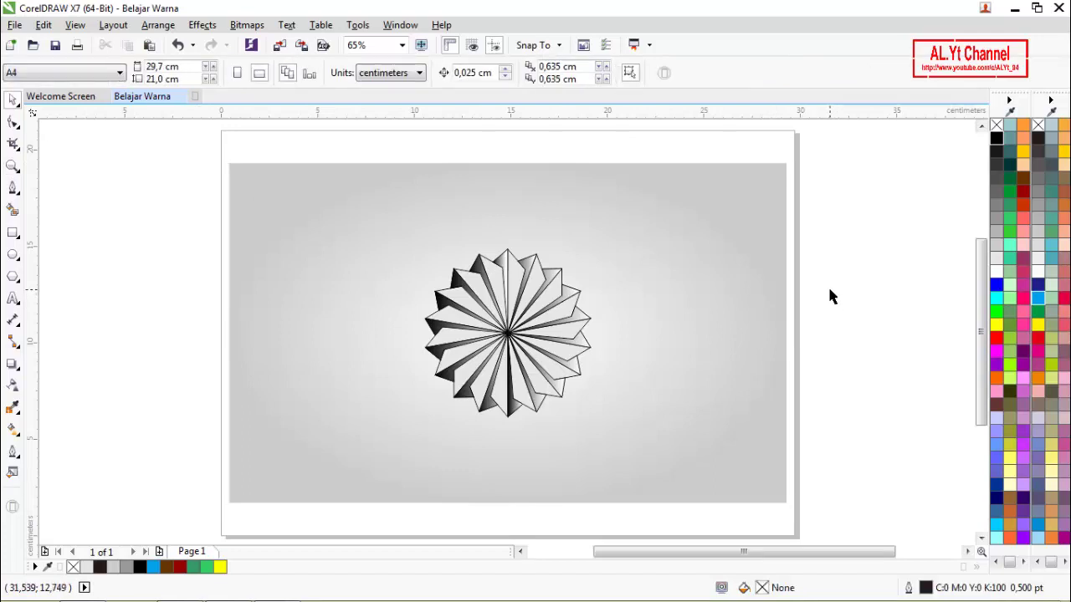
left_click(528, 336)
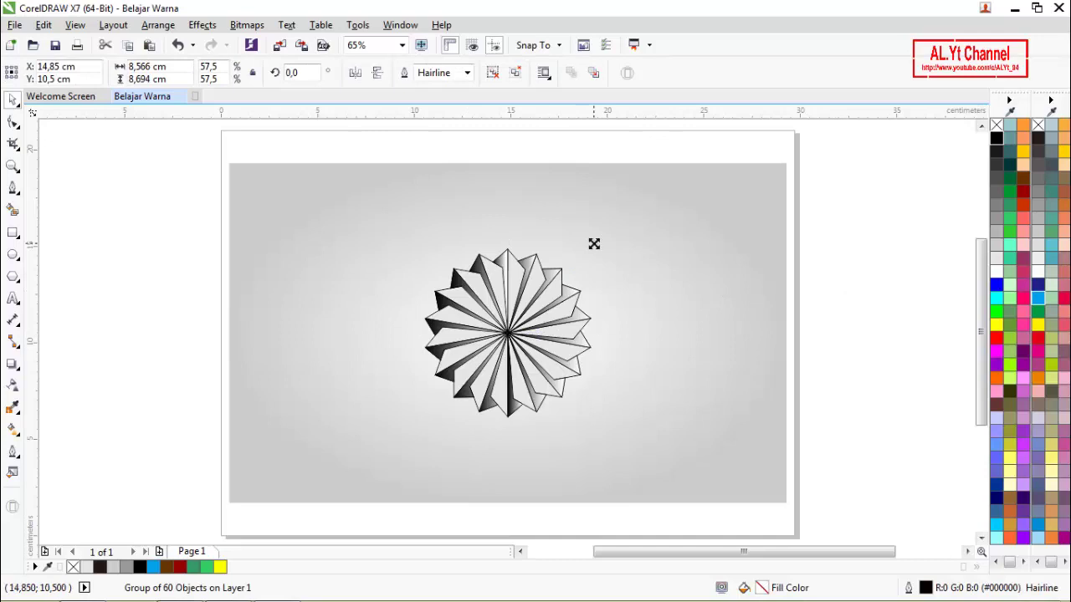
left_click_drag(593, 244, 619, 237)
left_click(844, 242)
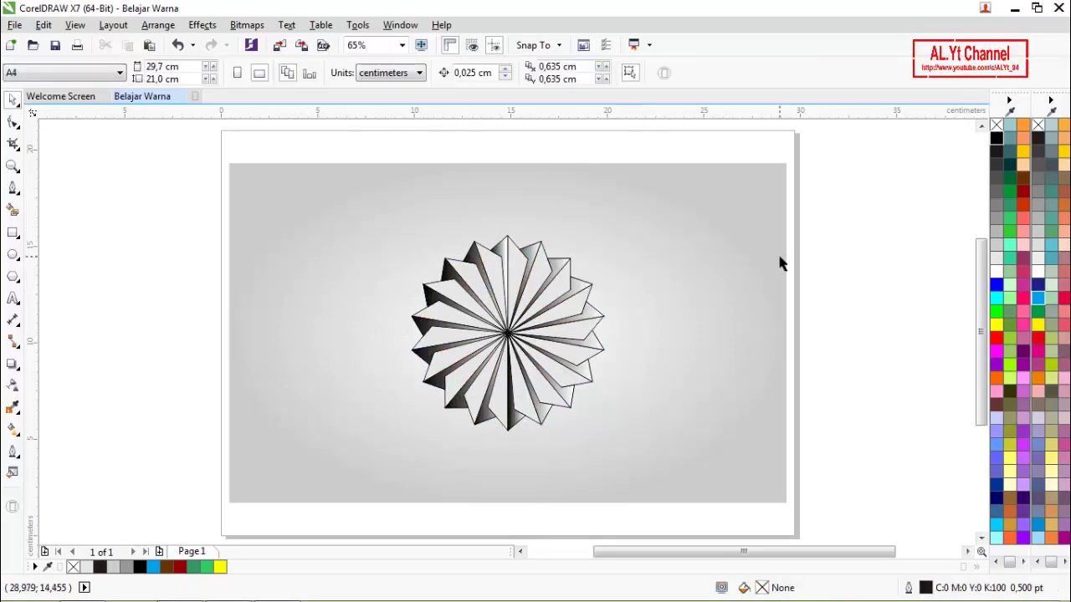
Fit all artwork in the window to review the finished blade pattern on its gradient background.
key("z")
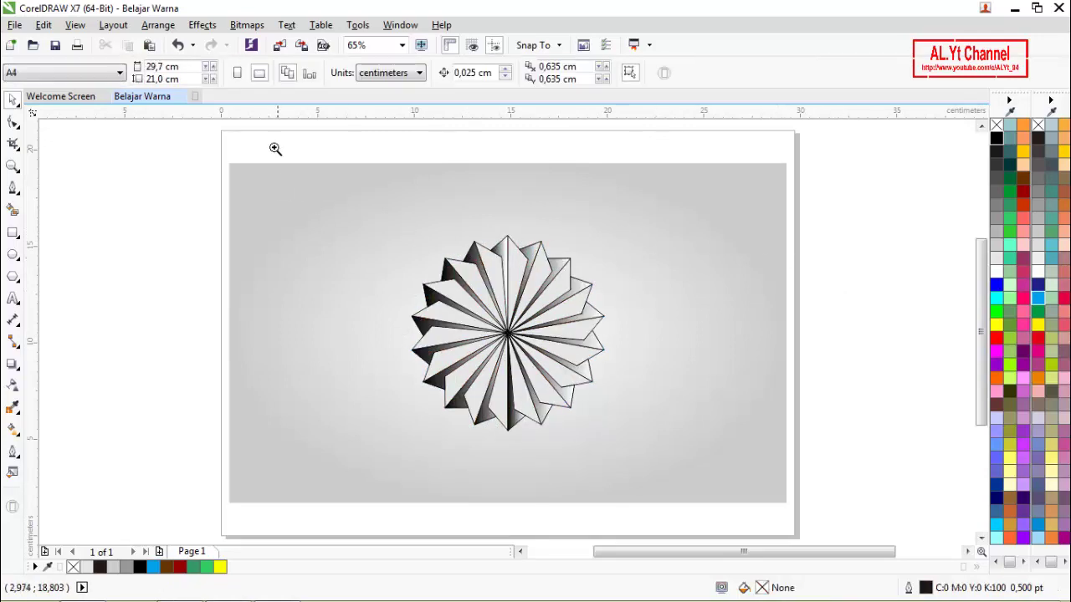
left_click(189, 75)
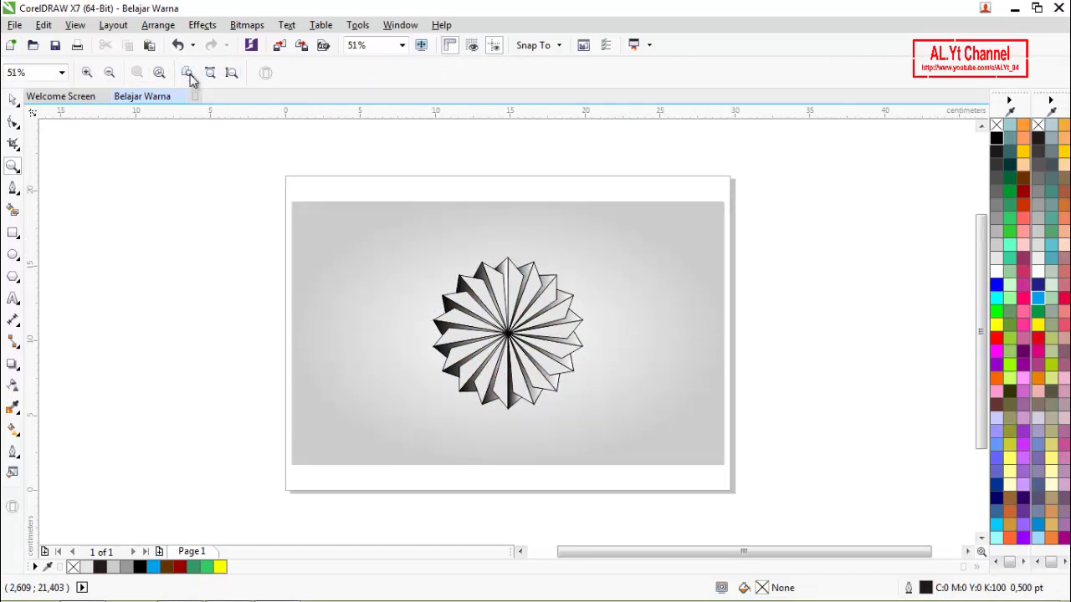
left_click(161, 73)
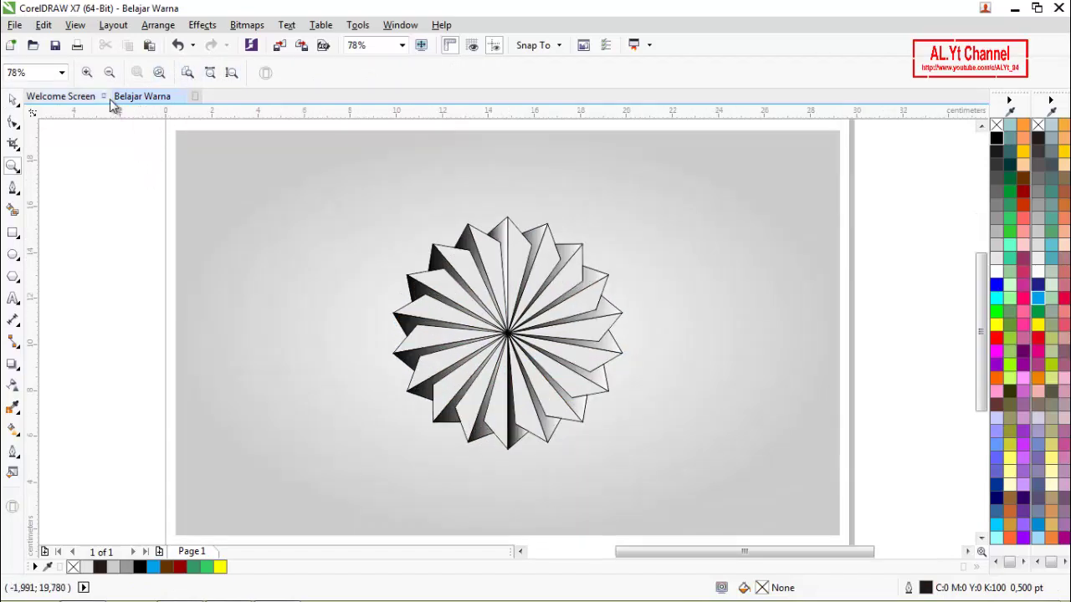
key("space")
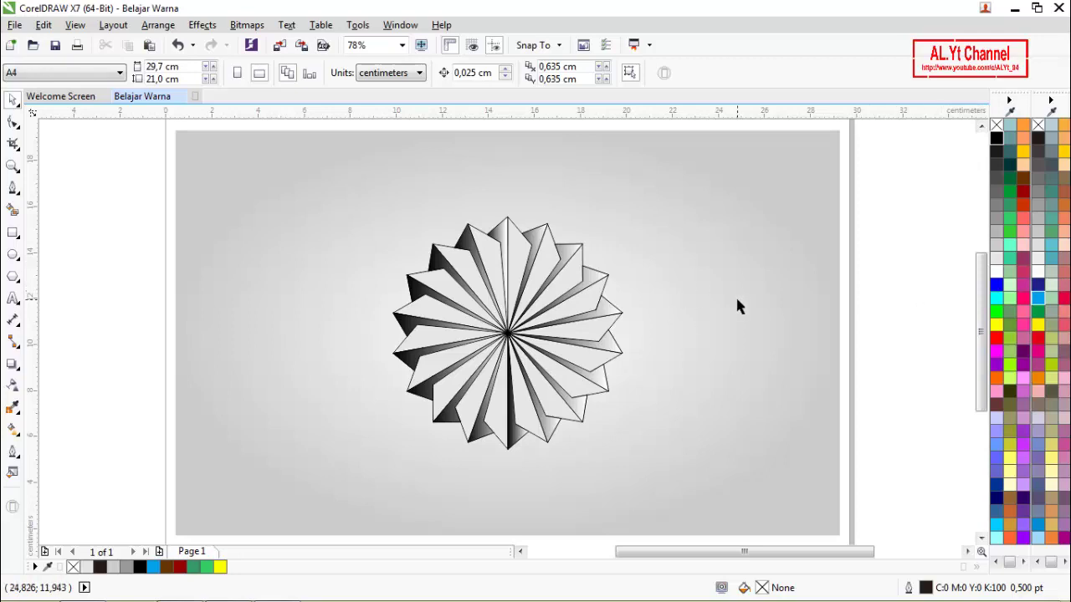
mouse_move(638, 601)
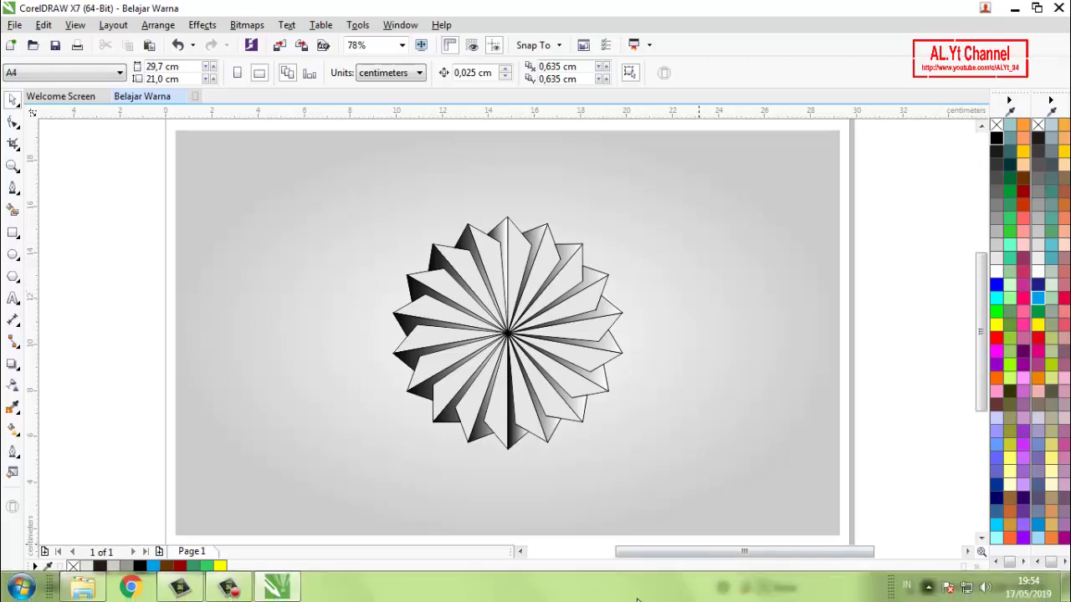
left_click(234, 591)
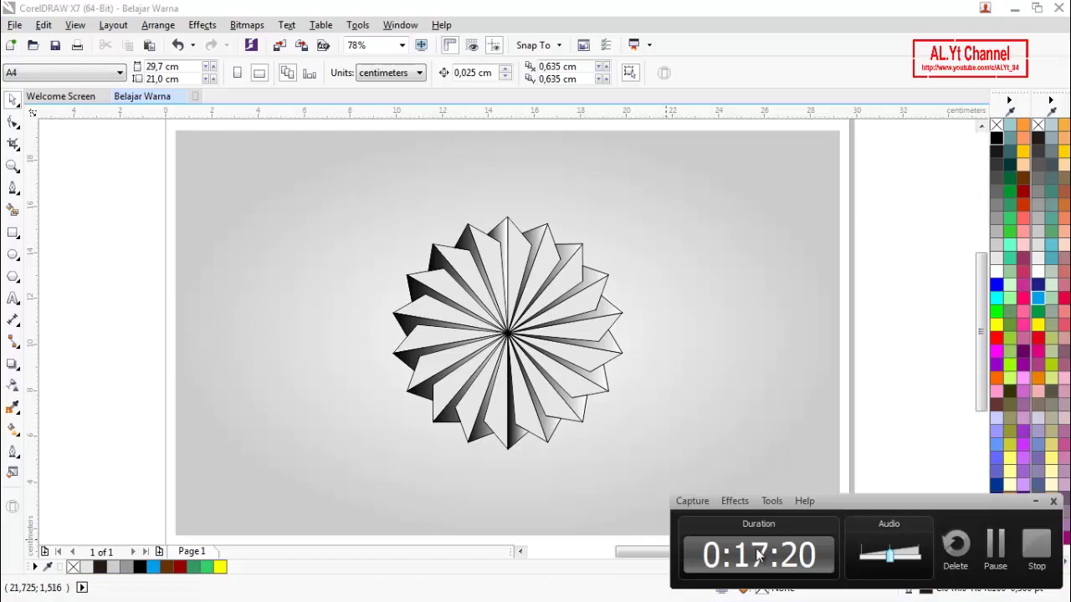
left_click(1037, 545)
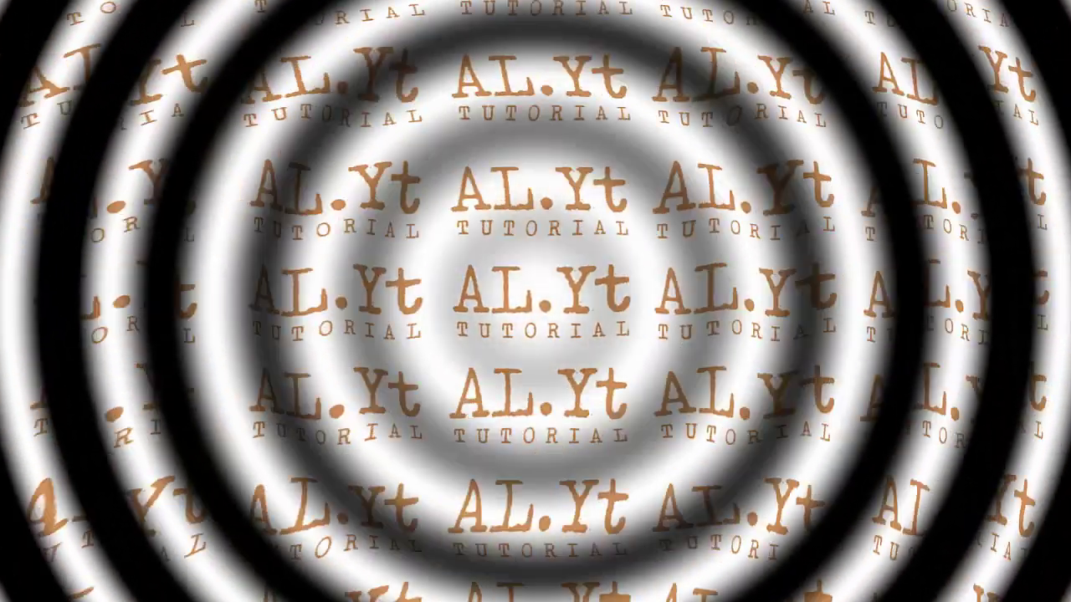